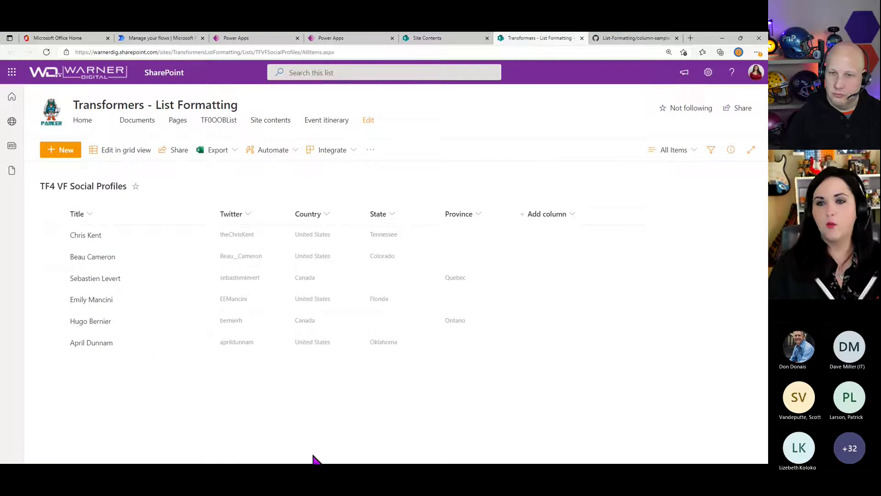
Reload the TF4 VF Social Profiles list, start a new item and set its Country to United States.
{"action": "left_click", "coordinate": [46, 52]}
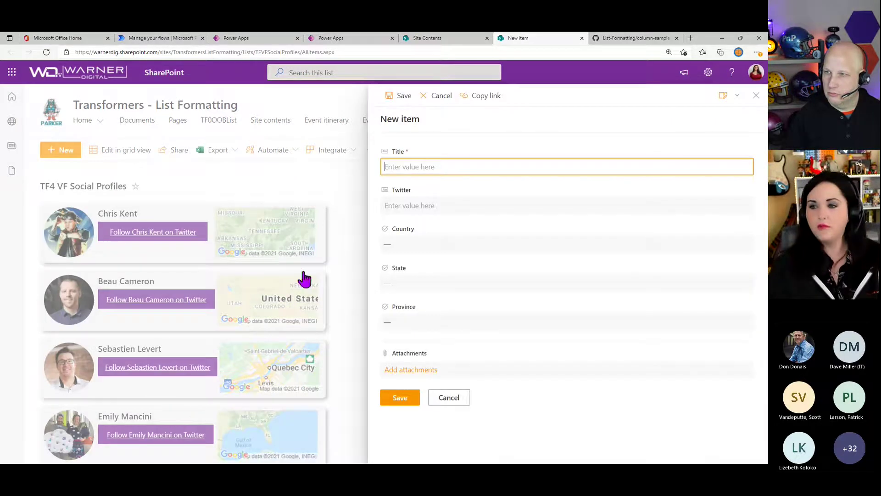
{"action": "left_click", "coordinate": [406, 247]}
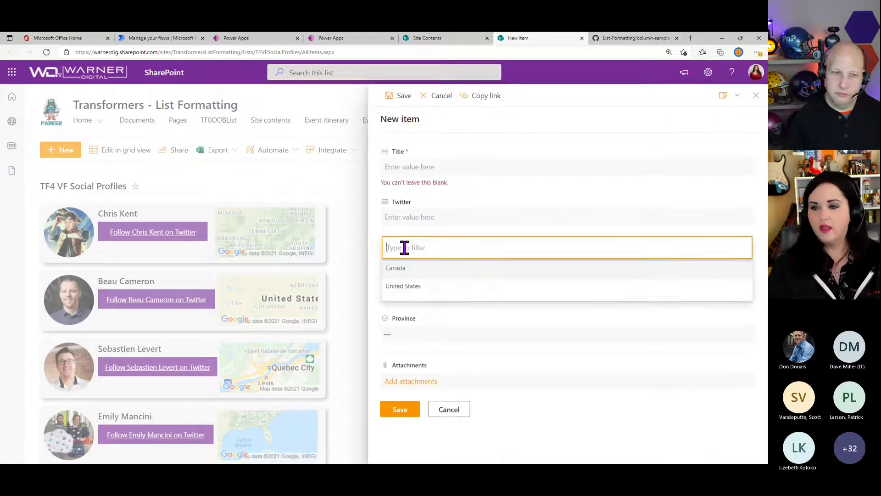
{"action": "left_click", "coordinate": [416, 285]}
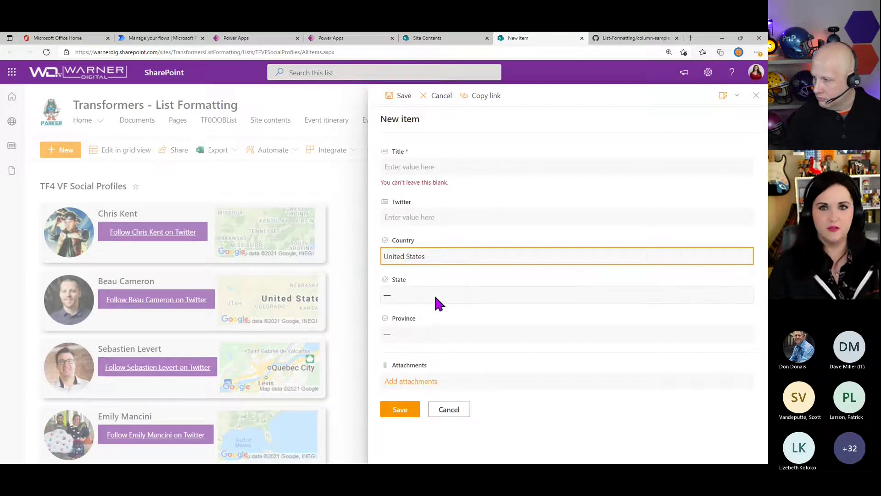
Clear the United States value from the new item's Country field.
{"action": "left_click", "coordinate": [433, 255]}
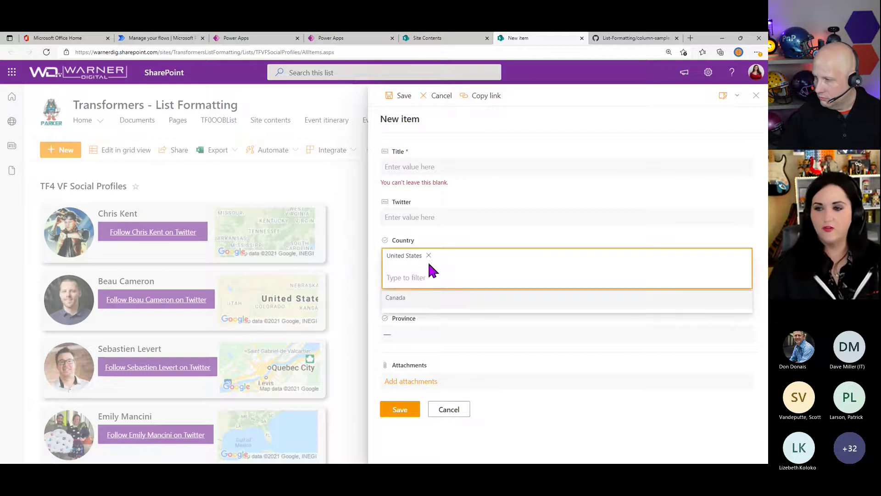
{"action": "left_click", "coordinate": [469, 244]}
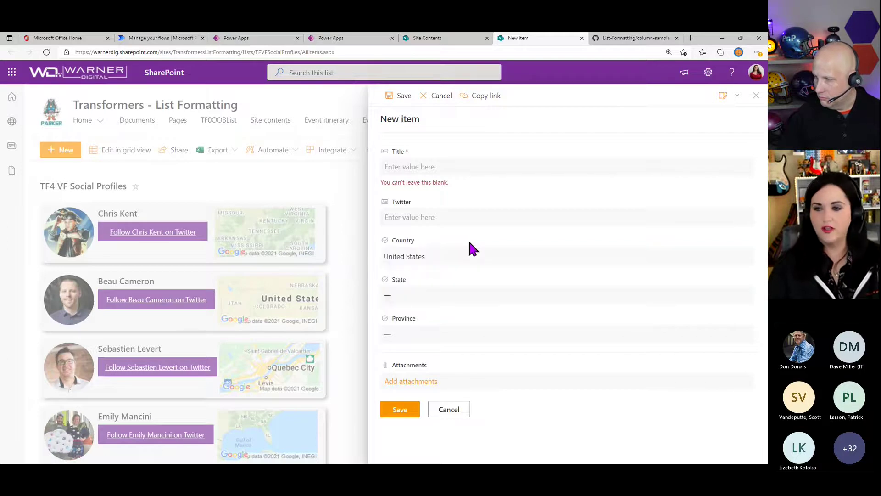
{"action": "left_click", "coordinate": [441, 260]}
{"action": "left_click", "coordinate": [430, 256]}
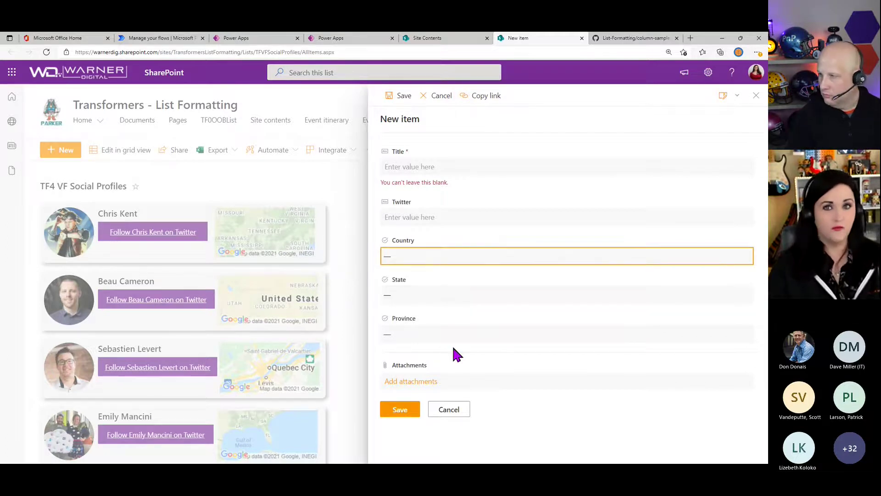
{"action": "left_click", "coordinate": [464, 243]}
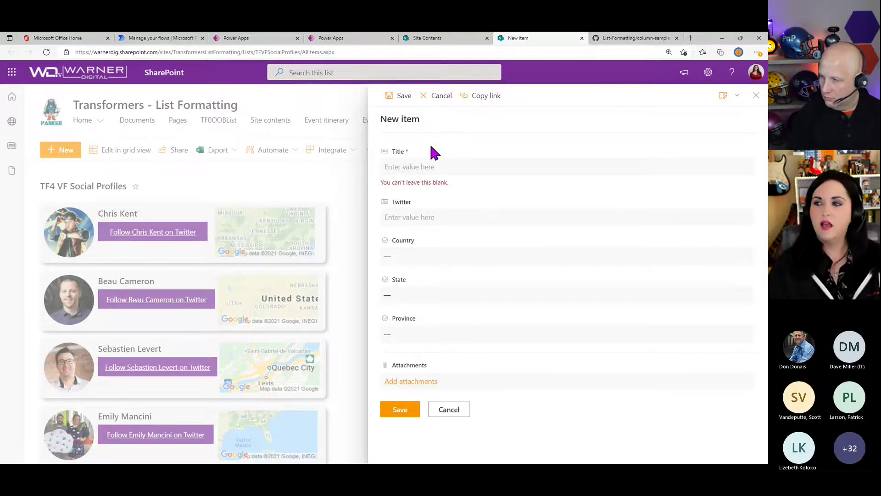
Edit the form's columns and open the conditional formula editor for the State field.
{"action": "left_click", "coordinate": [737, 97]}
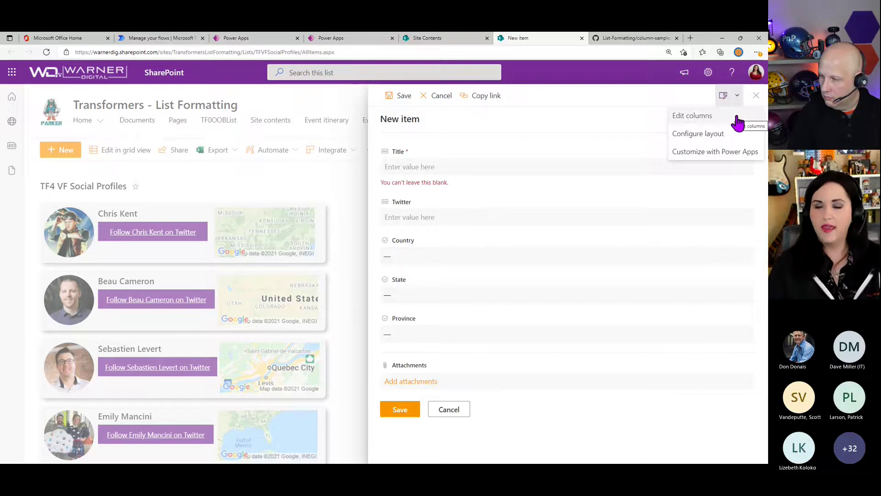
{"action": "left_click", "coordinate": [737, 119]}
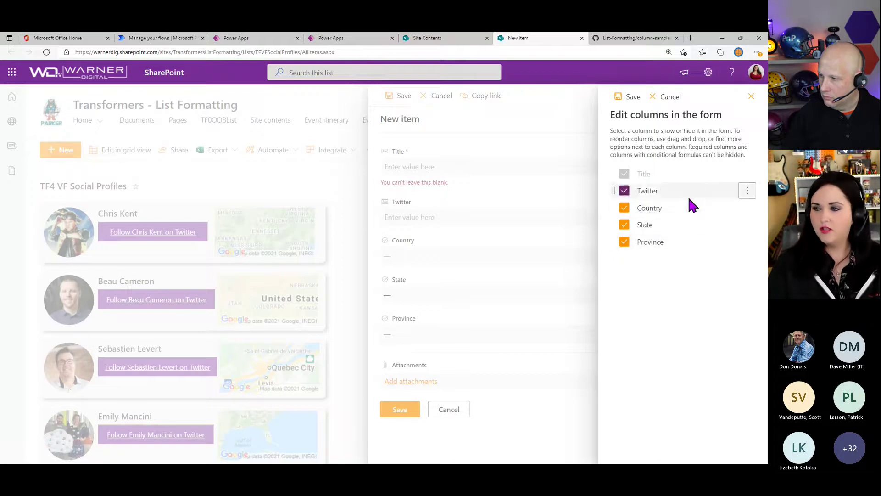
{"action": "left_click", "coordinate": [751, 229]}
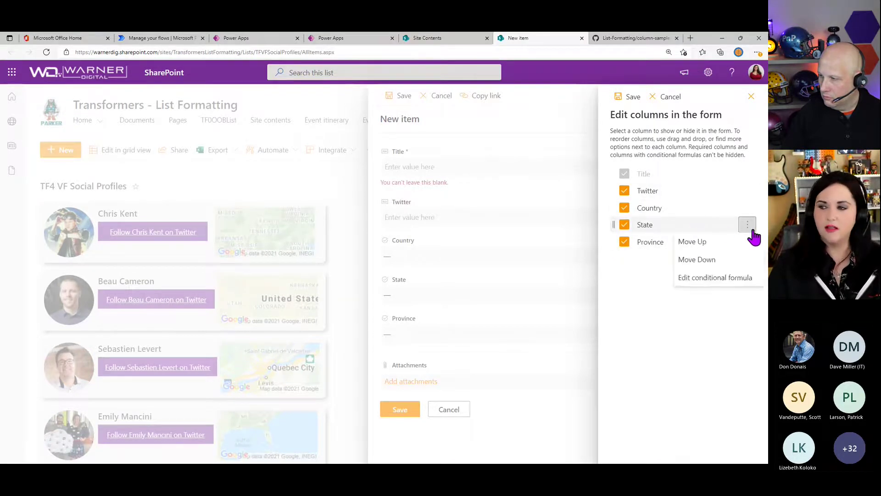
{"action": "left_click", "coordinate": [744, 281]}
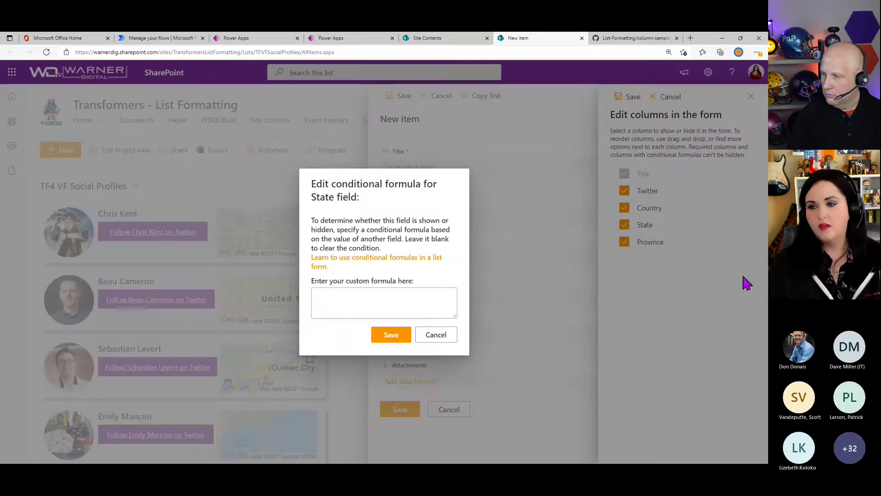
{"action": "left_click", "coordinate": [409, 303]}
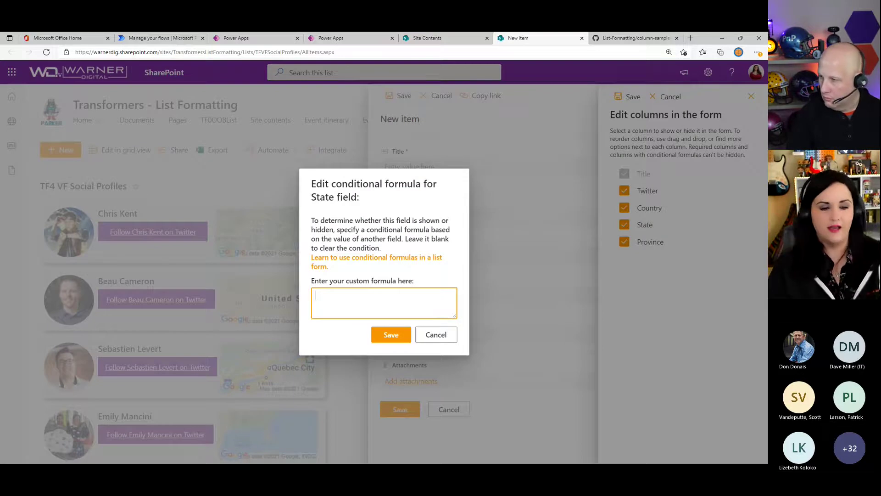
In Visual Studio Code, separate the two formulas with a blank line and copy the one that checks Country for United States.
{"action": "key", "text": "alt+Tab"}
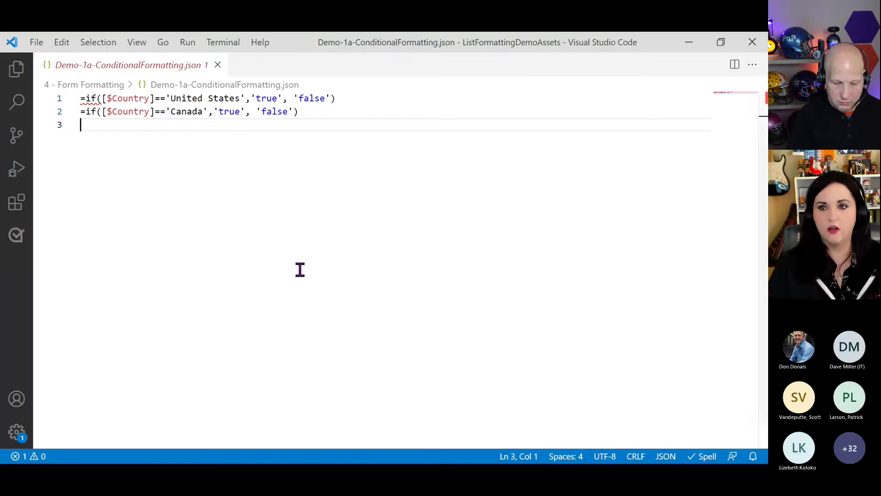
{"action": "left_click", "coordinate": [378, 104]}
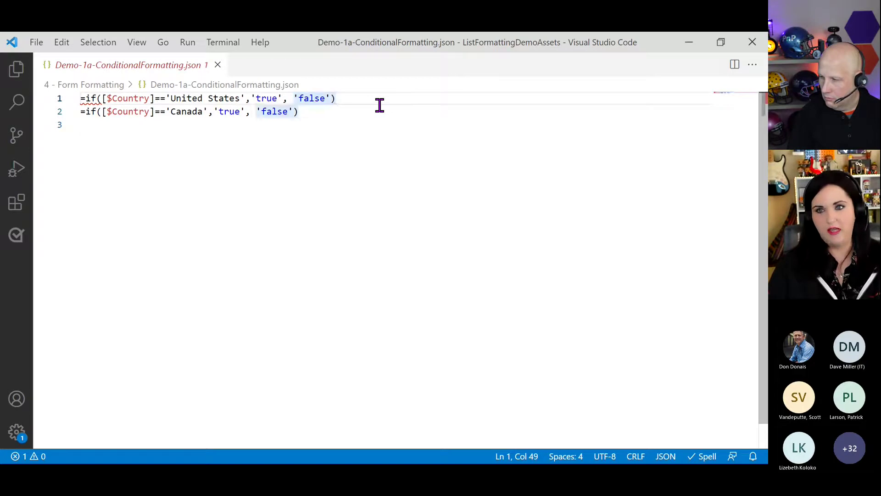
{"action": "key", "text": "Return"}
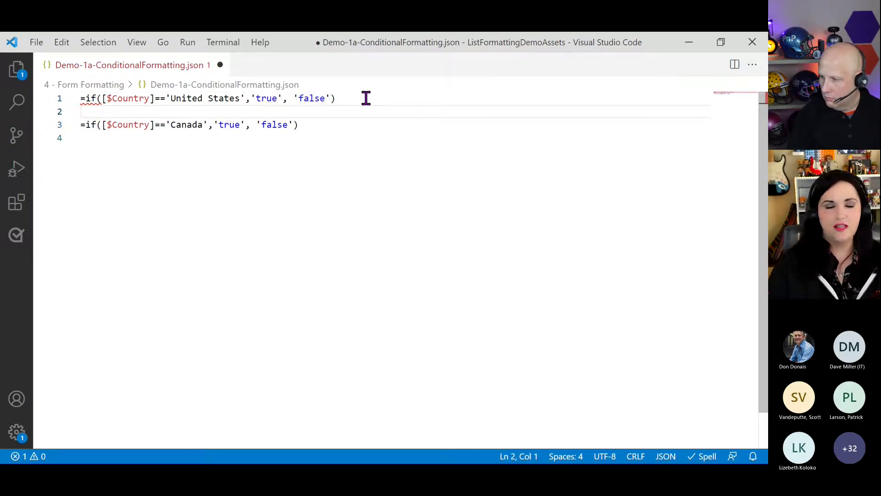
{"action": "left_click_drag", "start_coordinate": [366, 97], "coordinate": [78, 98]}
{"action": "key", "text": "ctrl+c"}
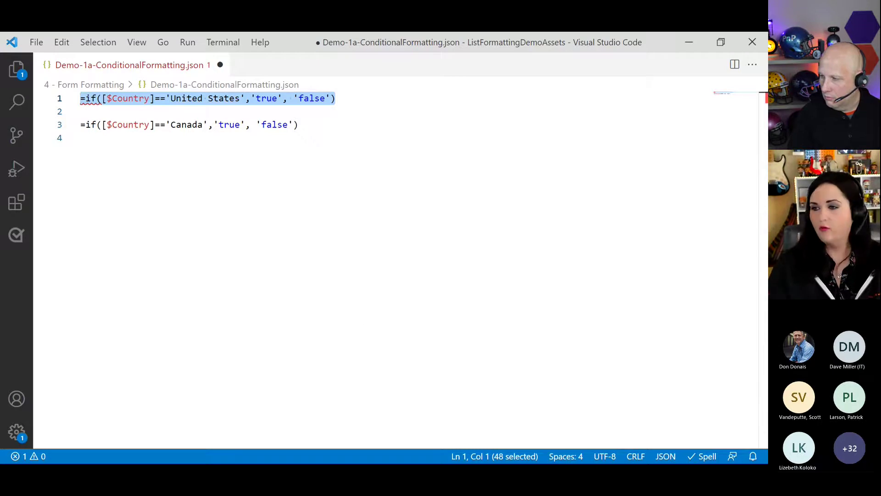
Back in SharePoint, save =if([$Country]=='United States','true', 'false') as the State field's conditional formula.
{"action": "key", "text": "alt+Tab"}
{"action": "key", "text": "ctrl+v"}
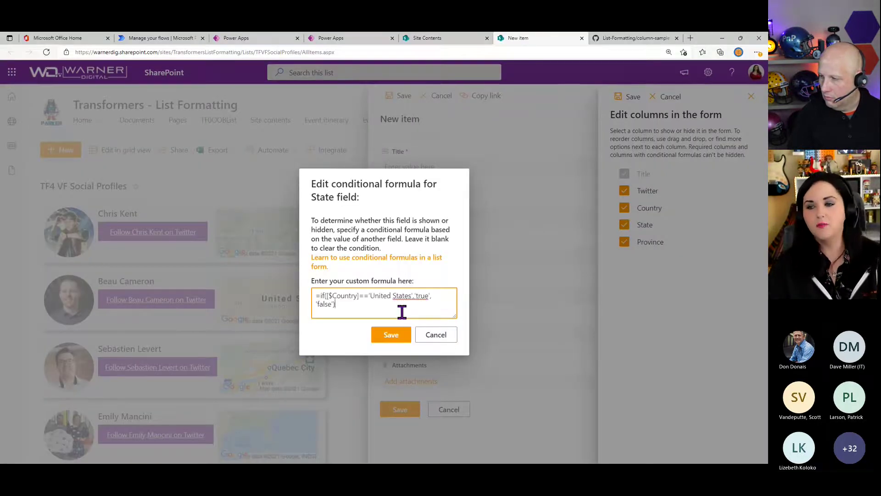
{"action": "left_click", "coordinate": [391, 335]}
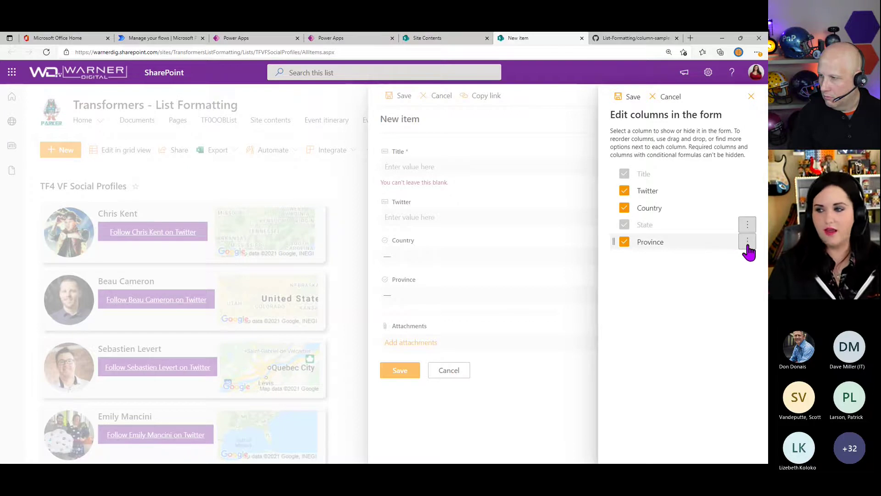
Open the Province field's conditional formula editor and copy the Canada formula from Demo-1a-ConditionalFormatting.json in Visual Studio Code.
{"action": "left_click", "coordinate": [748, 244]}
{"action": "left_click", "coordinate": [740, 279]}
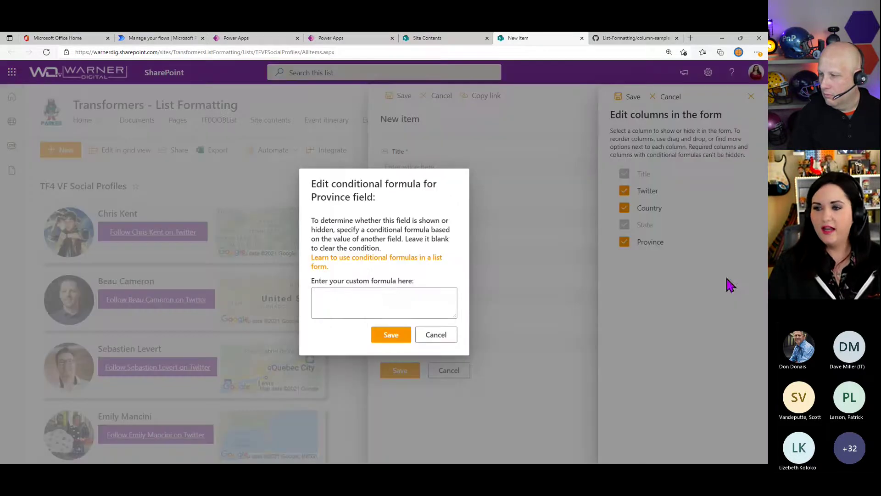
{"action": "key", "text": "alt+Tab"}
{"action": "left_click", "coordinate": [315, 127]}
{"action": "left_click_drag", "start_coordinate": [298, 128], "coordinate": [80, 124]}
{"action": "key", "text": "ctrl+c"}
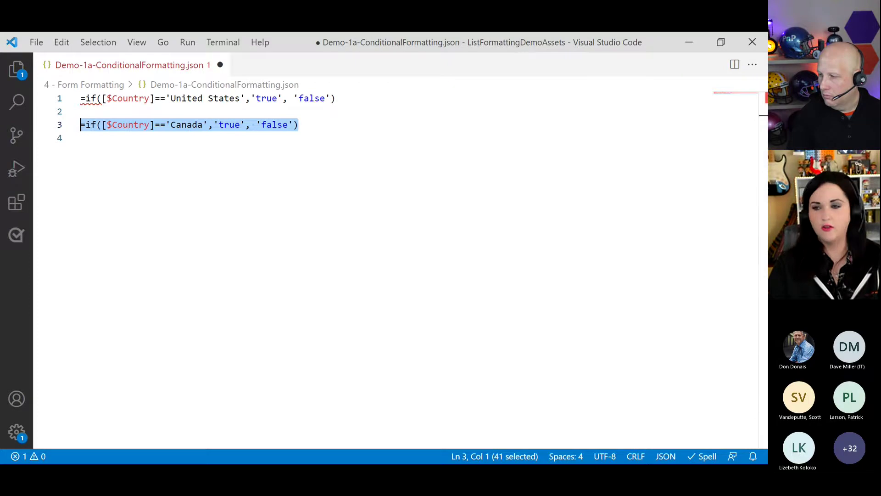
Back in SharePoint, save =if([$Country]=='Canada','true', 'false') as the Province field's conditional formula and save the form's column settings.
{"action": "key", "text": "alt+Tab"}
{"action": "left_click", "coordinate": [356, 302]}
{"action": "key", "text": "ctrl+v"}
{"action": "left_click", "coordinate": [394, 337]}
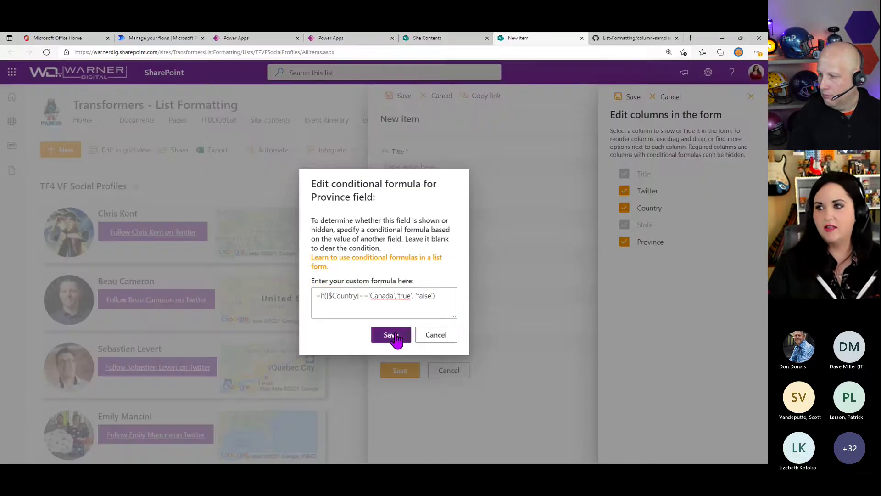
{"action": "left_click", "coordinate": [630, 98]}
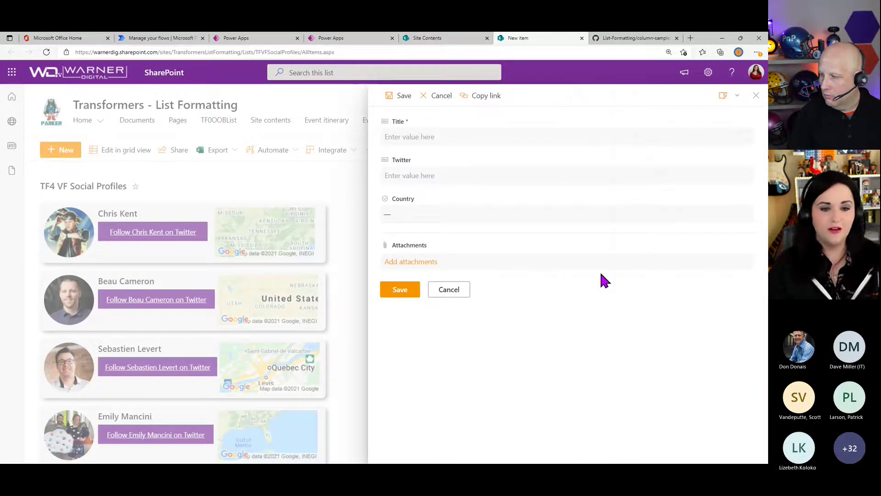
Test the conditional fields with Country set to Canada and then United States, view the State choices, and close the form without saving.
{"action": "left_click", "coordinate": [427, 214]}
{"action": "left_click", "coordinate": [414, 237]}
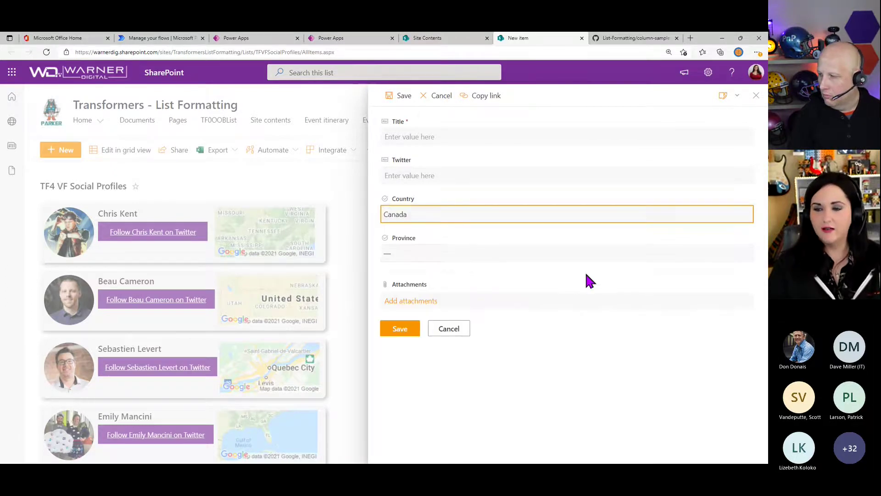
{"action": "left_click", "coordinate": [464, 216]}
{"action": "left_click", "coordinate": [426, 255]}
{"action": "left_click", "coordinate": [426, 256]}
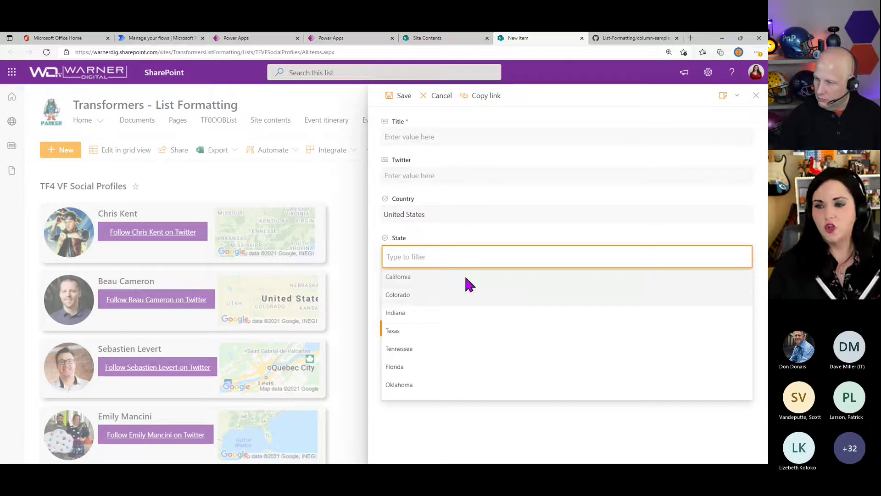
{"action": "left_click", "coordinate": [449, 228]}
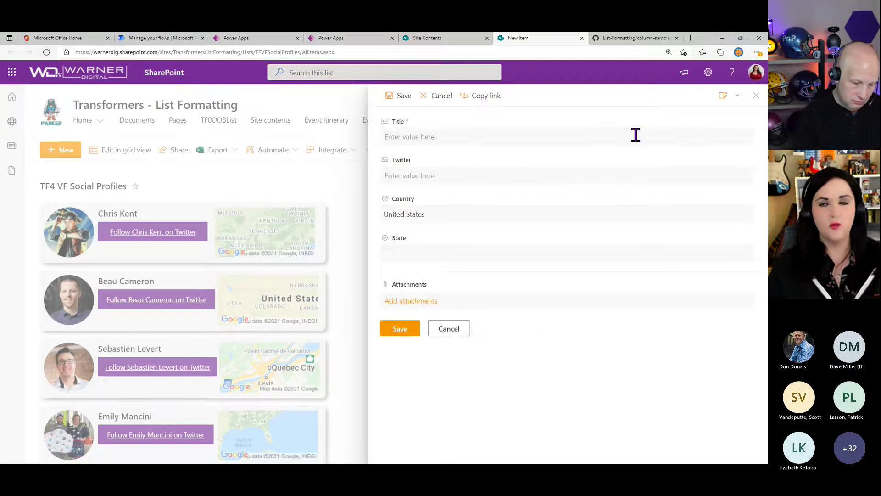
{"action": "left_click", "coordinate": [756, 96]}
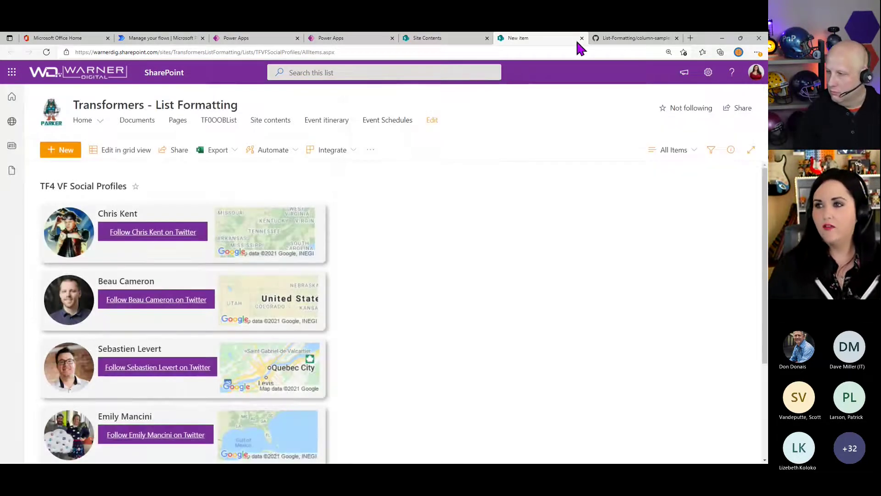
Close the social profiles list, open the TF FF Asset Mgr list from the site contents and start a new item.
{"action": "left_click", "coordinate": [582, 38]}
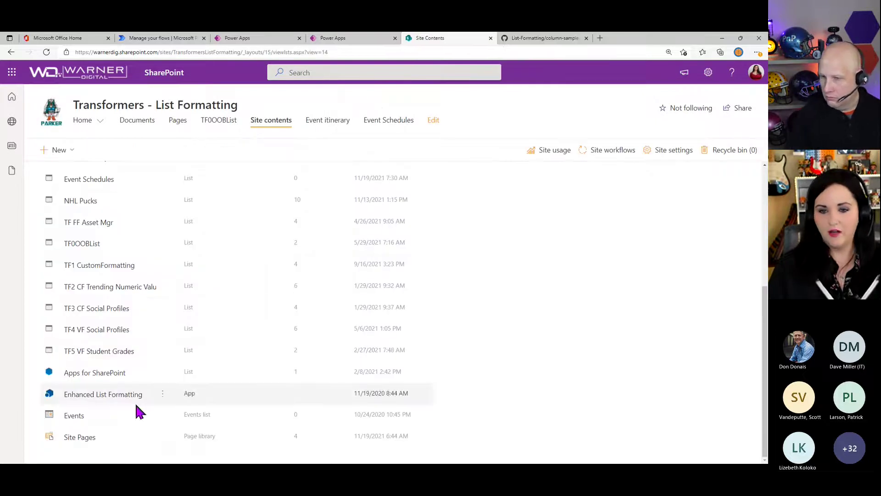
{"action": "scroll", "coordinate": [132, 394], "scroll_direction": "up", "scroll_amount": 5}
{"action": "scroll", "coordinate": [137, 368], "scroll_direction": "down", "scroll_amount": 2}
{"action": "left_click", "coordinate": [109, 349]}
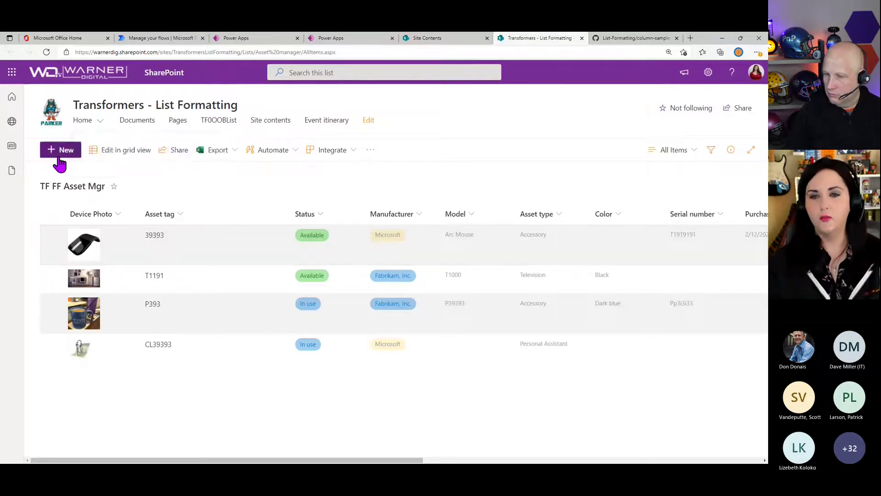
{"action": "left_click", "coordinate": [59, 151]}
Examine the new asset form's Info, Details, Owners and Status sections and its help desk footer.
{"action": "scroll", "coordinate": [239, 303], "scroll_direction": "down", "scroll_amount": 3}
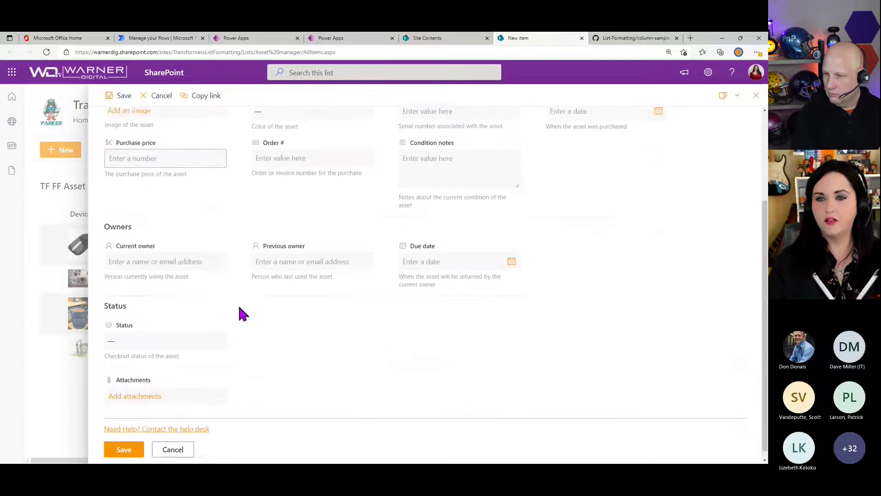
{"action": "scroll", "coordinate": [243, 324], "scroll_direction": "up", "scroll_amount": 3}
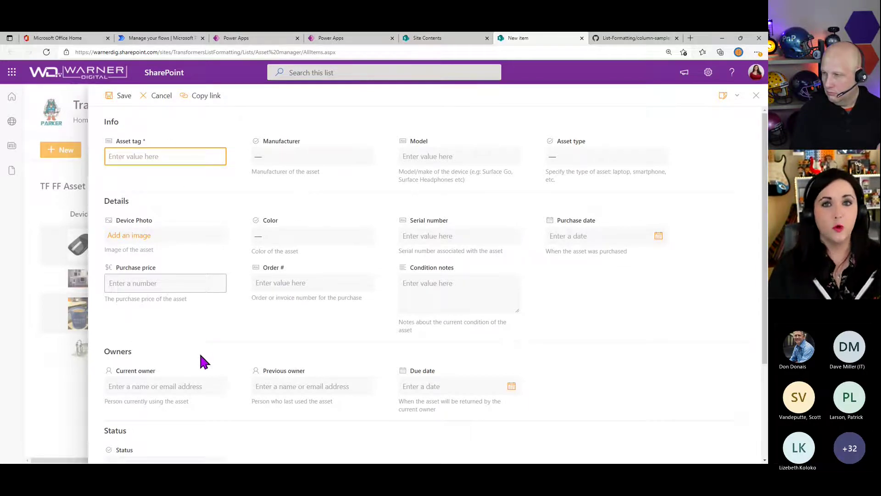
{"action": "left_click", "coordinate": [120, 124]}
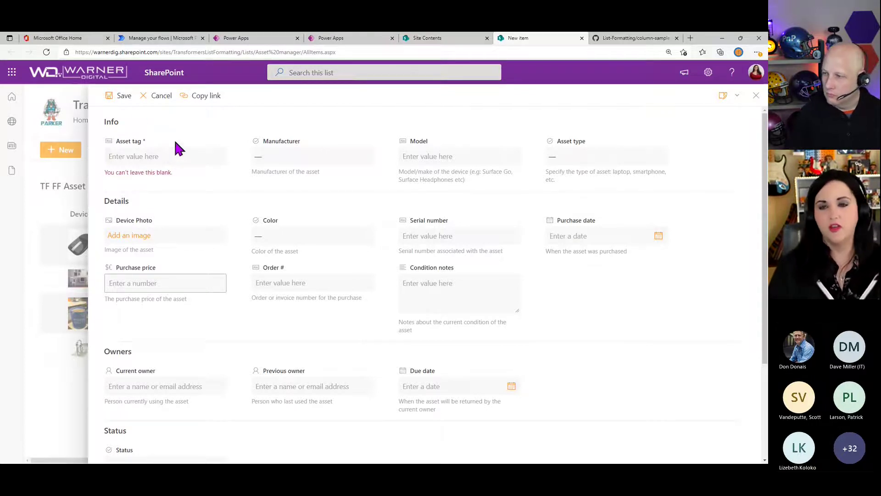
{"action": "left_click", "coordinate": [133, 158]}
{"action": "left_click", "coordinate": [292, 160]}
{"action": "left_click", "coordinate": [517, 159]}
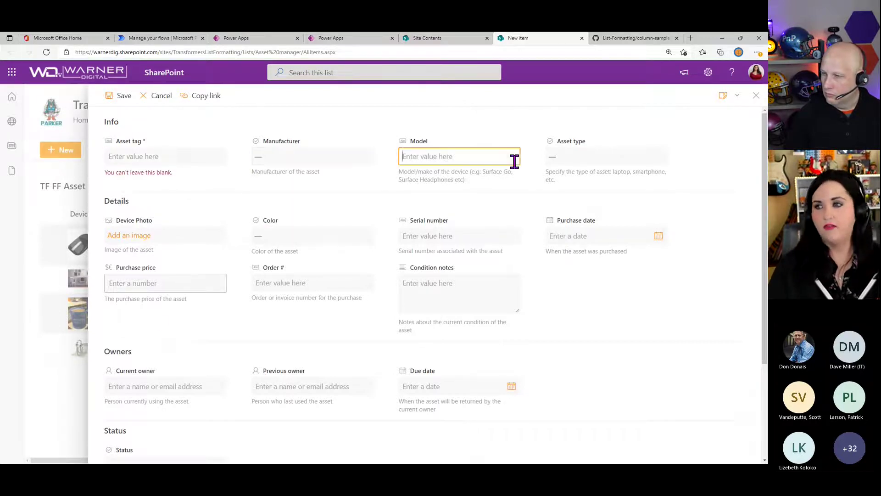
{"action": "scroll", "coordinate": [168, 316], "scroll_direction": "down", "scroll_amount": 3}
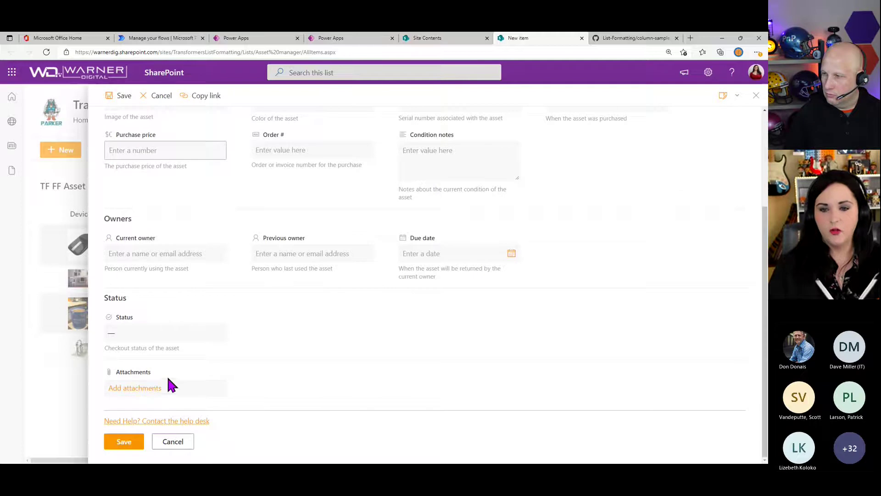
{"action": "scroll", "coordinate": [193, 321], "scroll_direction": "up", "scroll_amount": 3}
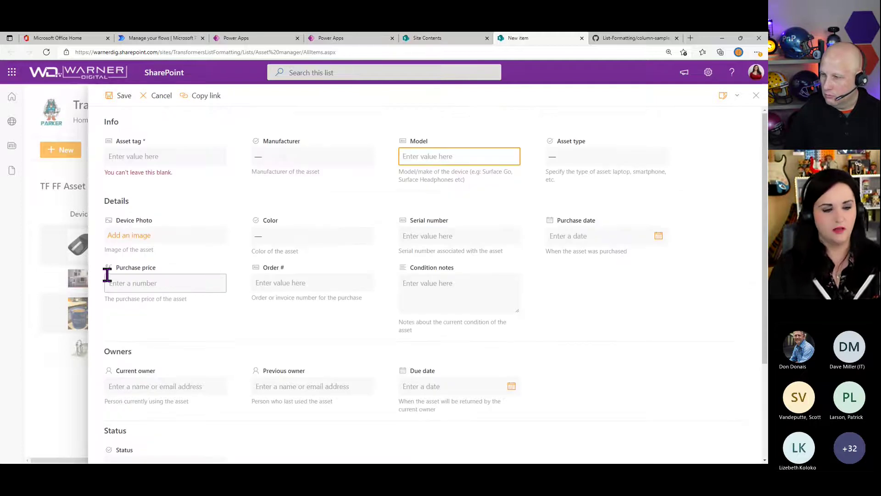
Switch to Visual Studio Code and open Demo - Form Body Asset Template.json from the 4 - Form Formatting folder.
{"action": "key", "text": "alt+Tab"}
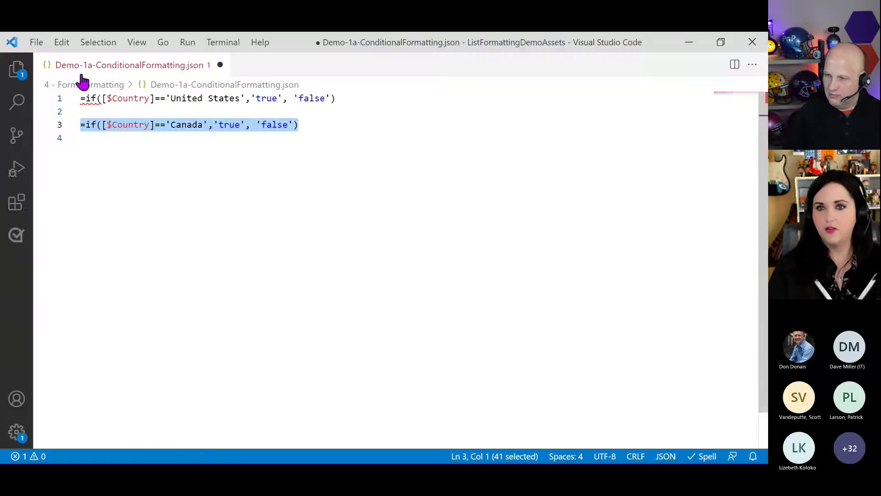
{"action": "left_click", "coordinate": [23, 73]}
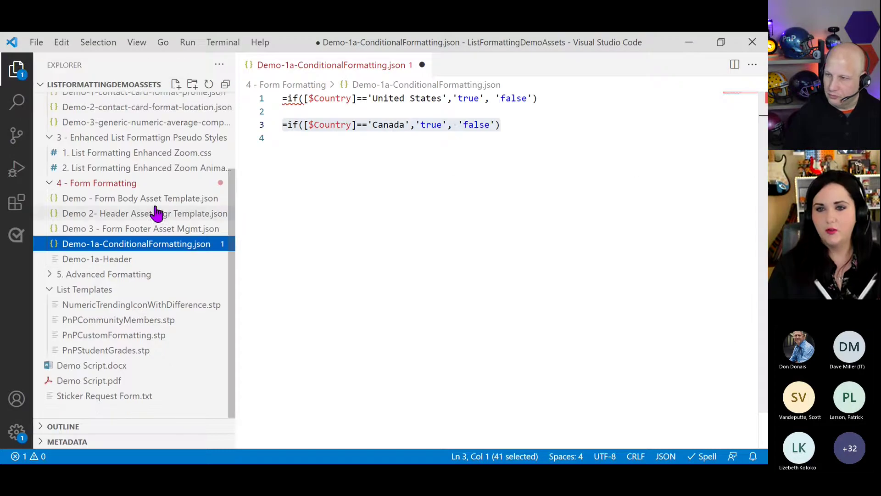
{"action": "left_click", "coordinate": [147, 201]}
{"action": "key", "text": "ctrl+b"}
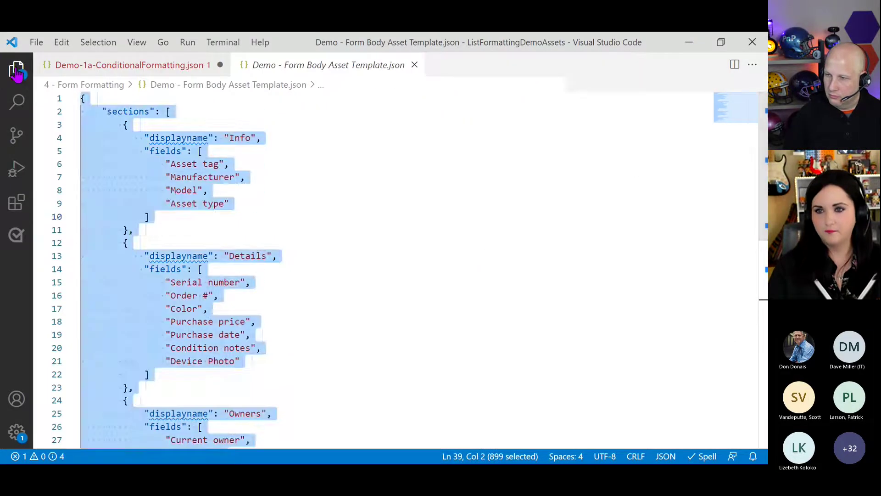
Examine the form body JSON, including the section display names and the fields listed under Info, Details, Owners and Status.
{"action": "left_click", "coordinate": [352, 216]}
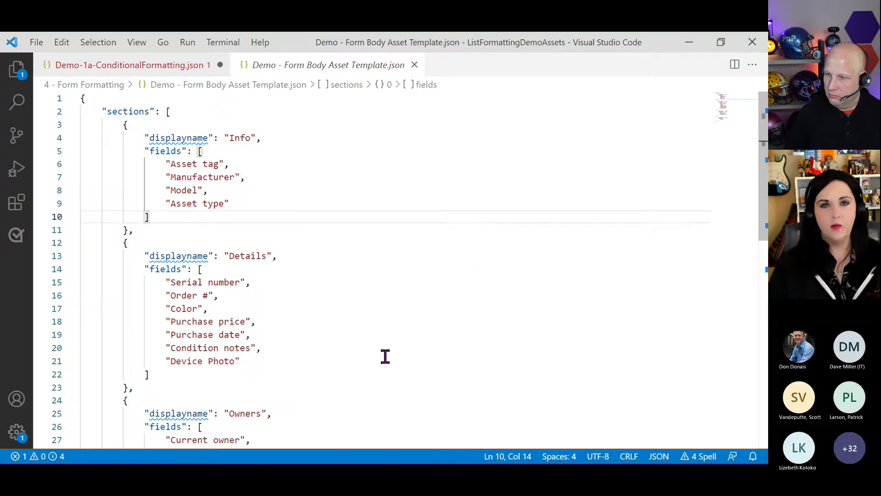
{"action": "left_click_drag", "start_coordinate": [260, 137], "coordinate": [140, 135]}
{"action": "left_click", "coordinate": [301, 148]}
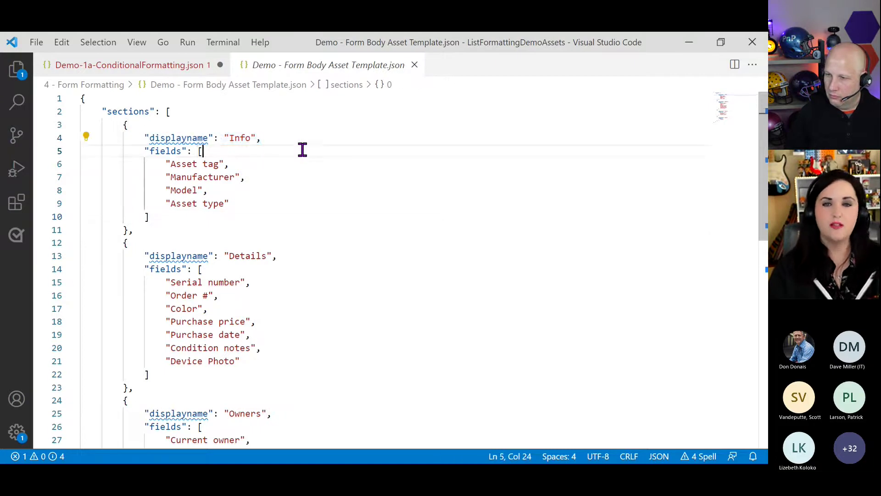
{"action": "left_click", "coordinate": [174, 151]}
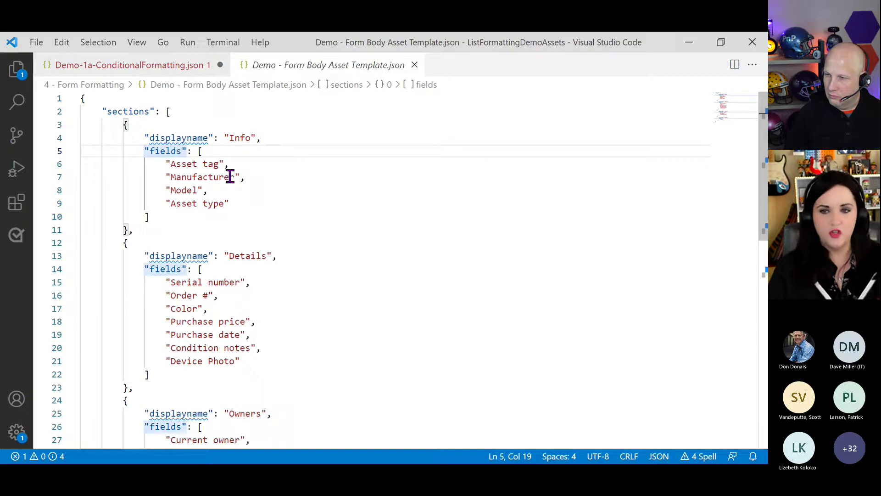
{"action": "left_click", "coordinate": [261, 177]}
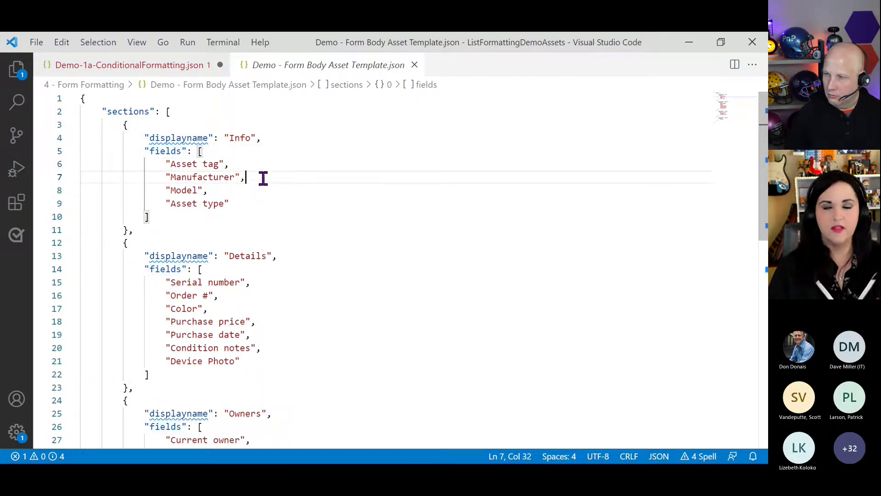
{"action": "left_click", "coordinate": [250, 189]}
{"action": "left_click", "coordinate": [248, 222]}
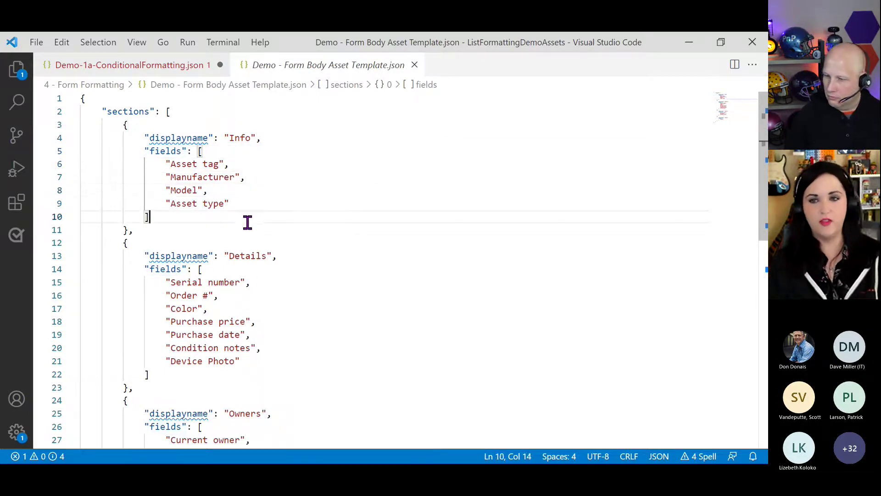
{"action": "scroll", "coordinate": [250, 282], "scroll_direction": "down", "scroll_amount": 2}
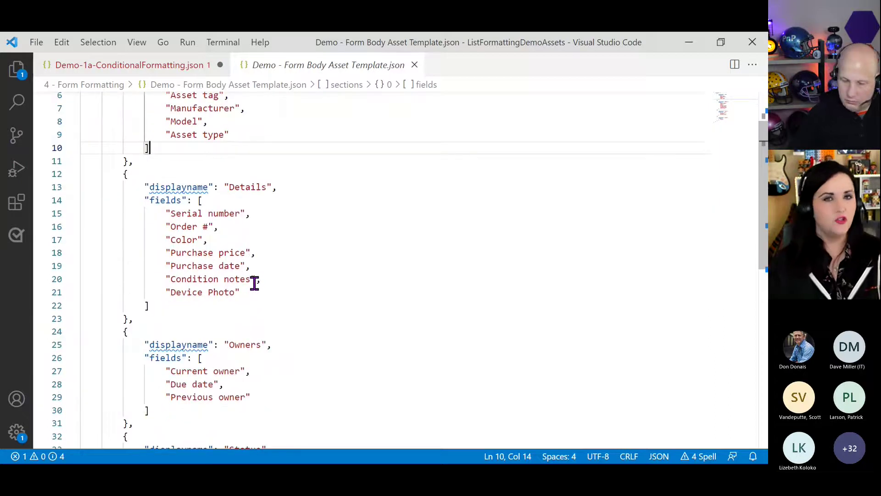
{"action": "scroll", "coordinate": [254, 282], "scroll_direction": "down", "scroll_amount": 3}
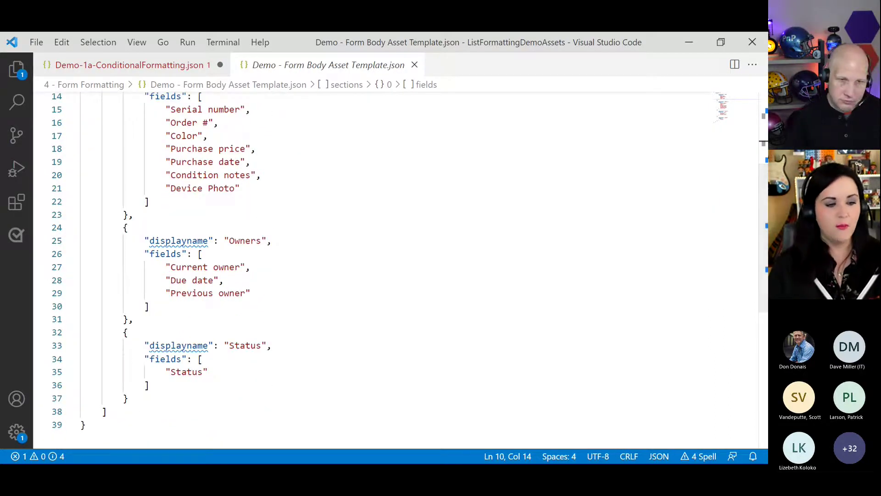
Back in SharePoint, open the new item form's layout configuration and review the Header formatting code.
{"action": "key", "text": "alt+Tab"}
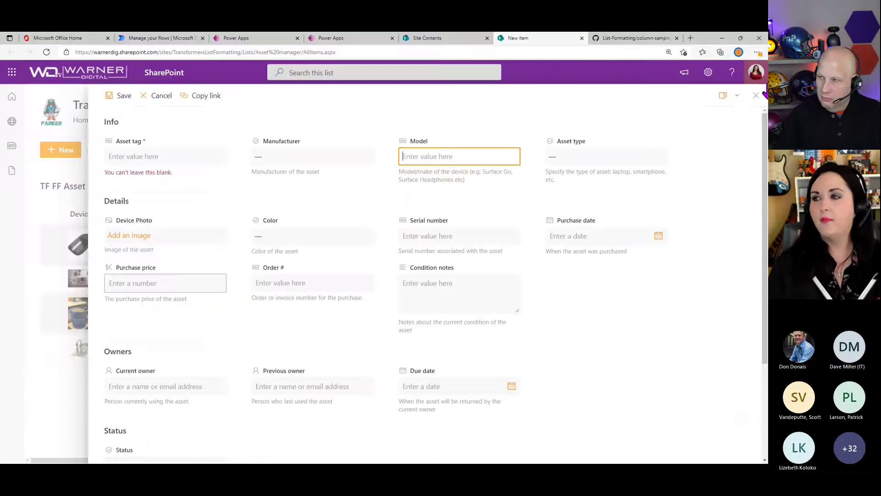
{"action": "left_click", "coordinate": [732, 102]}
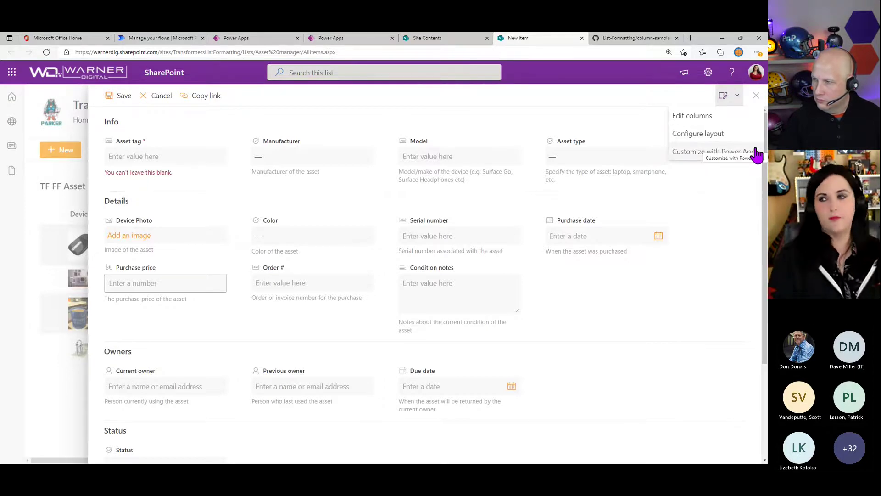
{"action": "left_click", "coordinate": [746, 135]}
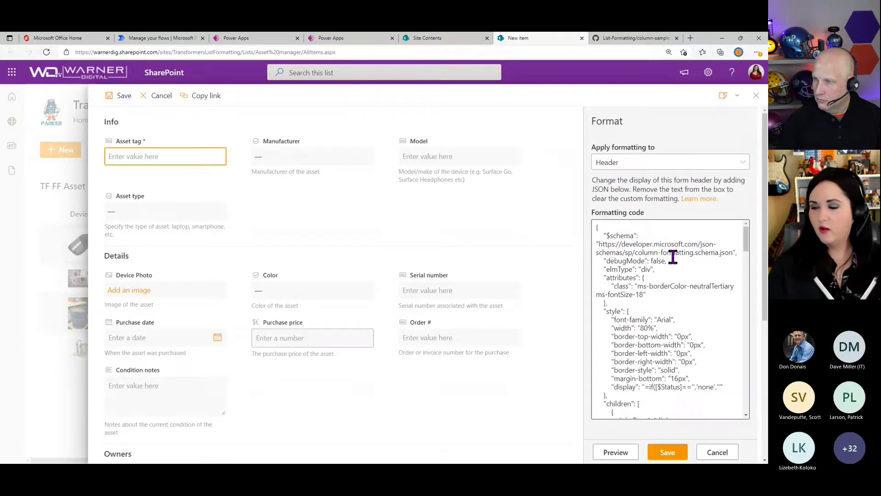
{"action": "scroll", "coordinate": [689, 299], "scroll_direction": "down", "scroll_amount": 5}
{"action": "scroll", "coordinate": [691, 300], "scroll_direction": "up", "scroll_amount": 10}
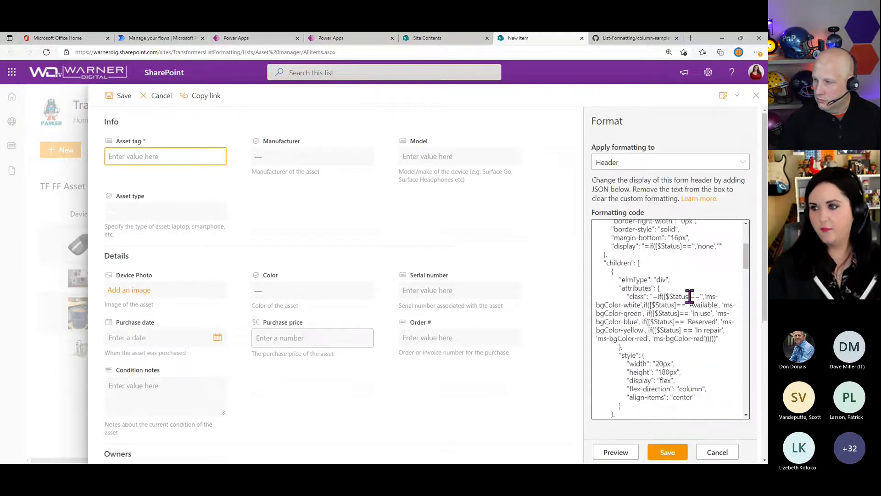
Switch the layout formatting to Body and review the JSON sections through the Status section.
{"action": "left_click", "coordinate": [652, 162]}
{"action": "left_click", "coordinate": [643, 197]}
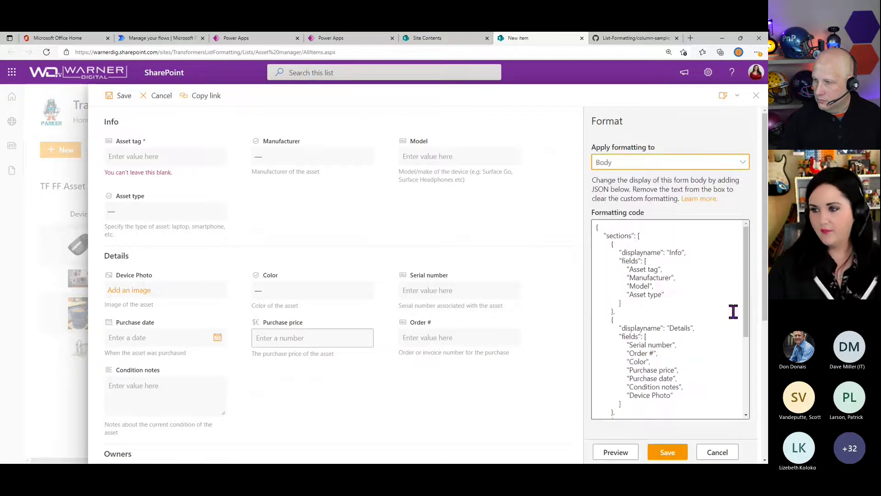
{"action": "left_click", "coordinate": [746, 262]}
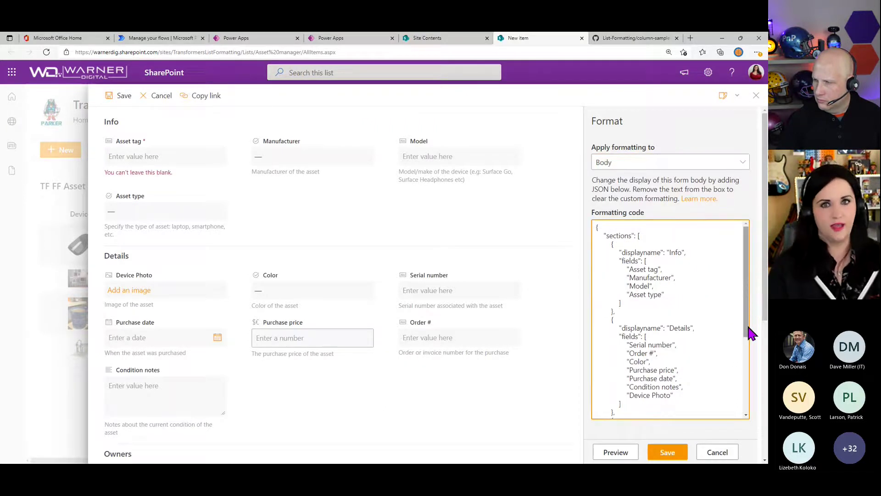
{"action": "scroll", "coordinate": [735, 317], "scroll_direction": "down", "scroll_amount": 5}
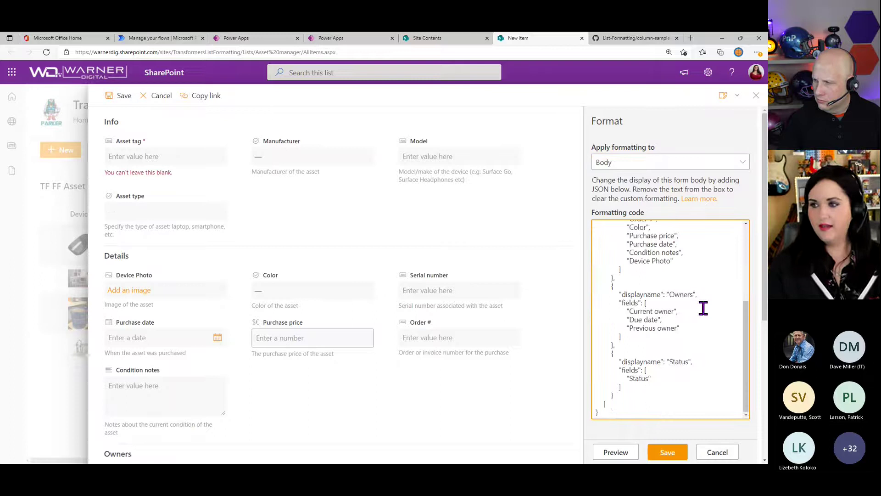
Show the Header formatting code again and cancel the layout configuration without saving.
{"action": "left_click", "coordinate": [622, 167]}
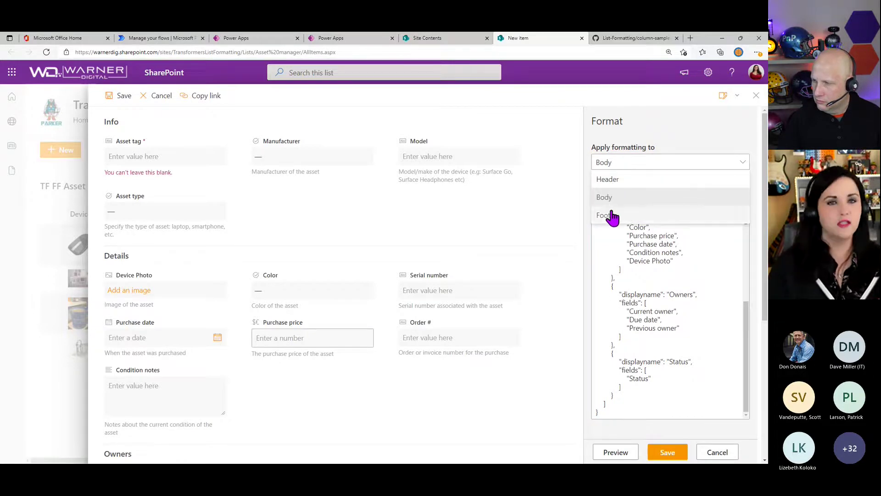
{"action": "left_click", "coordinate": [623, 180]}
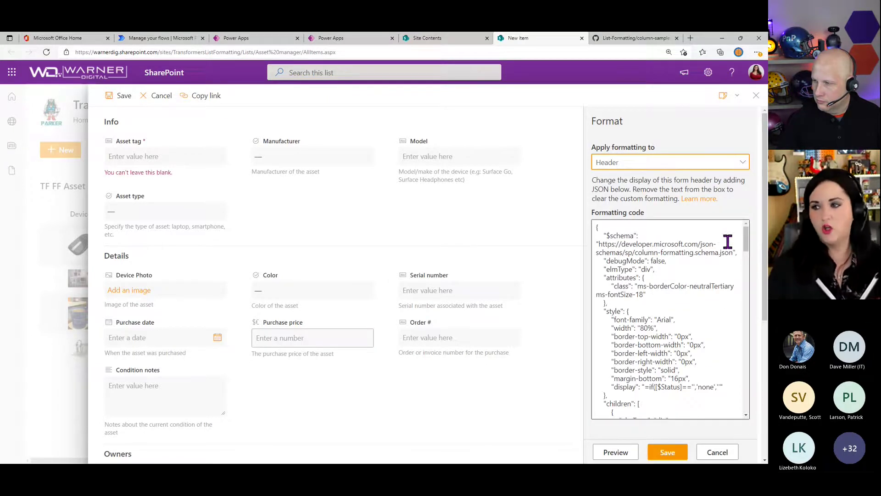
{"action": "left_click_drag", "start_coordinate": [749, 243], "coordinate": [749, 229]}
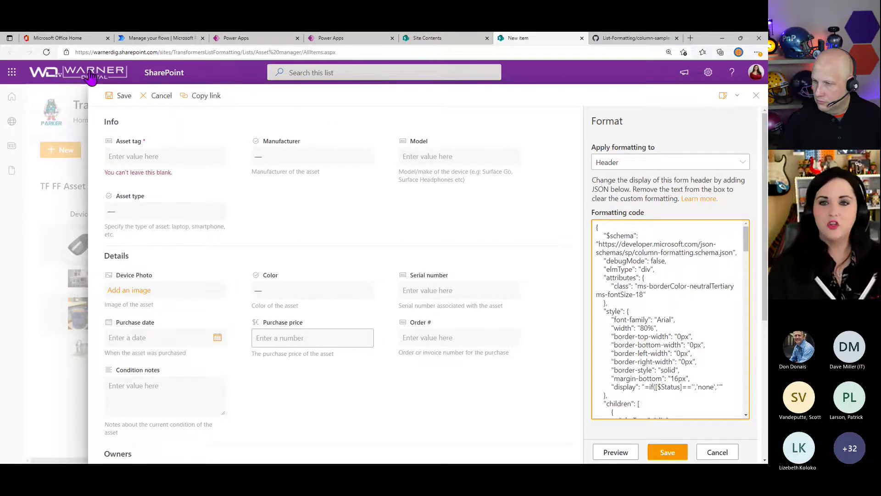
{"action": "left_click", "coordinate": [718, 453]}
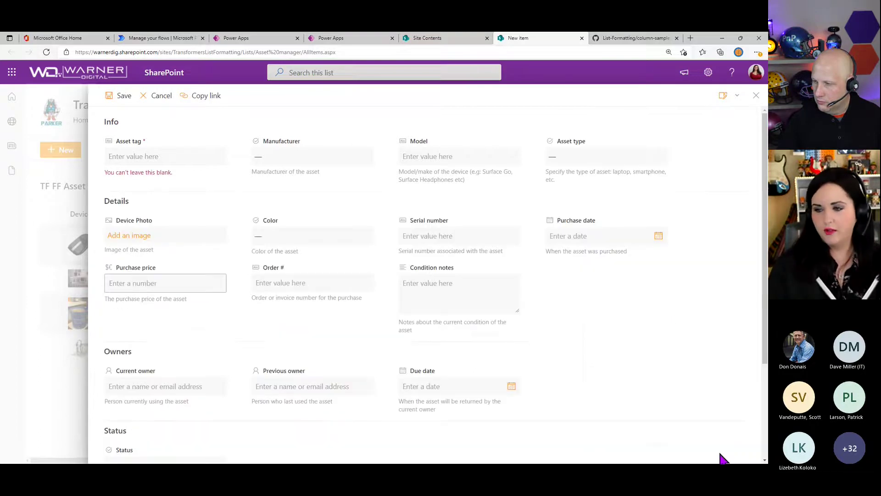
Close the new asset form and open the Arc Mouse list item for editing to show its custom header.
{"action": "scroll", "coordinate": [550, 438], "scroll_direction": "down", "scroll_amount": 3}
{"action": "scroll", "coordinate": [755, 95], "scroll_direction": "up", "scroll_amount": 5}
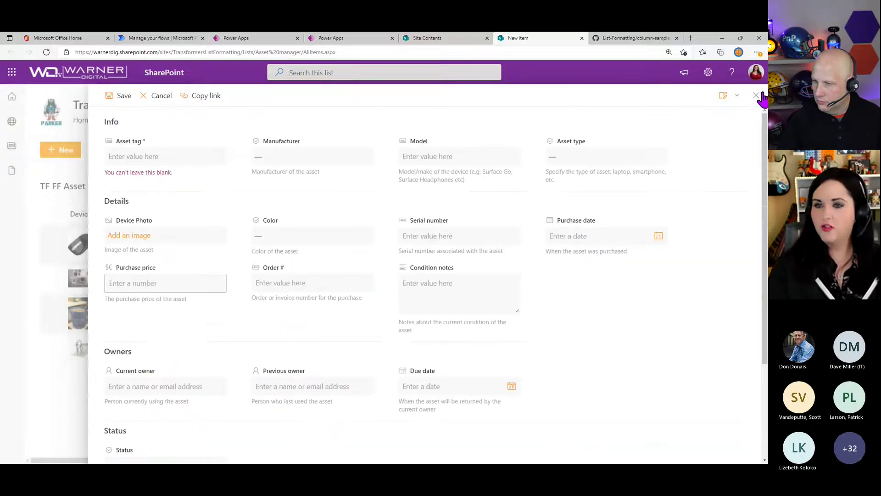
{"action": "left_click", "coordinate": [756, 95]}
{"action": "left_click", "coordinate": [49, 236]}
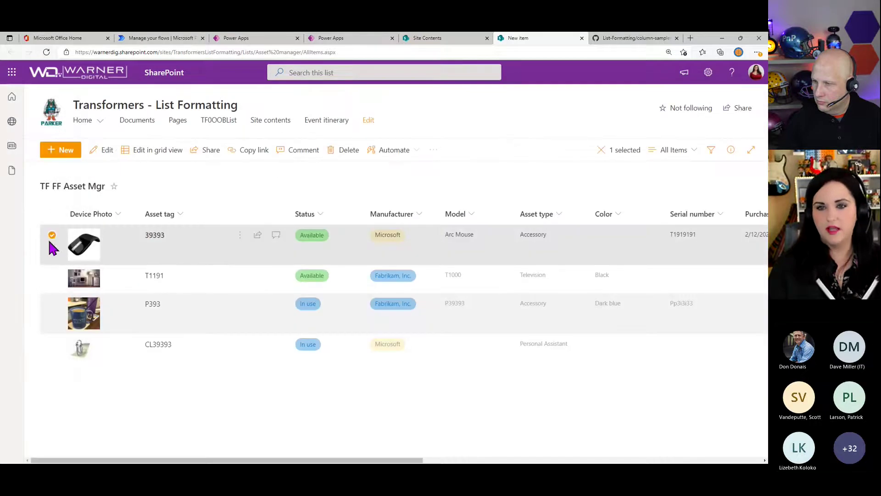
{"action": "left_click", "coordinate": [99, 151]}
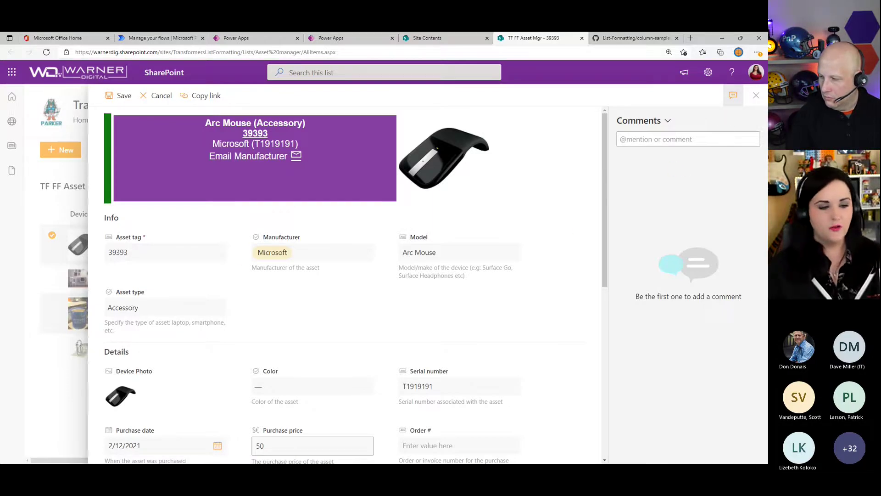
Switch to Visual Studio Code and open Demo 2- Header Asset Mgr Template.json in the editor.
{"action": "key", "text": "alt+Tab"}
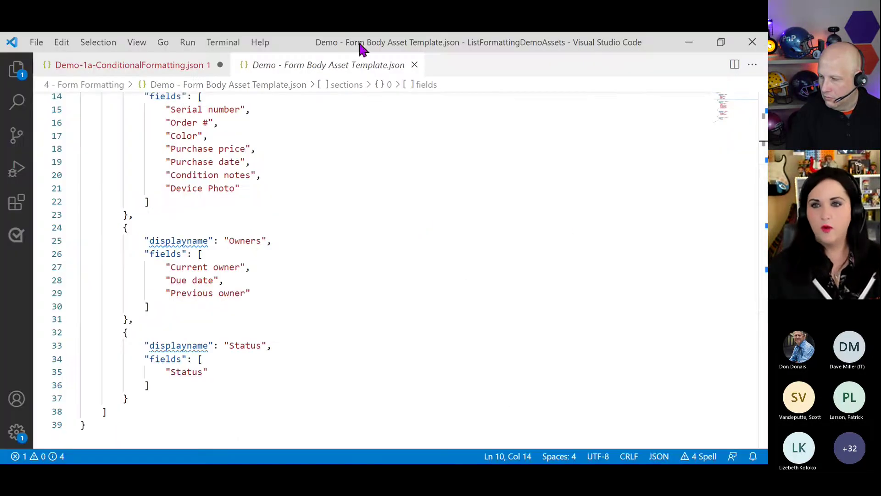
{"action": "left_click", "coordinate": [17, 69]}
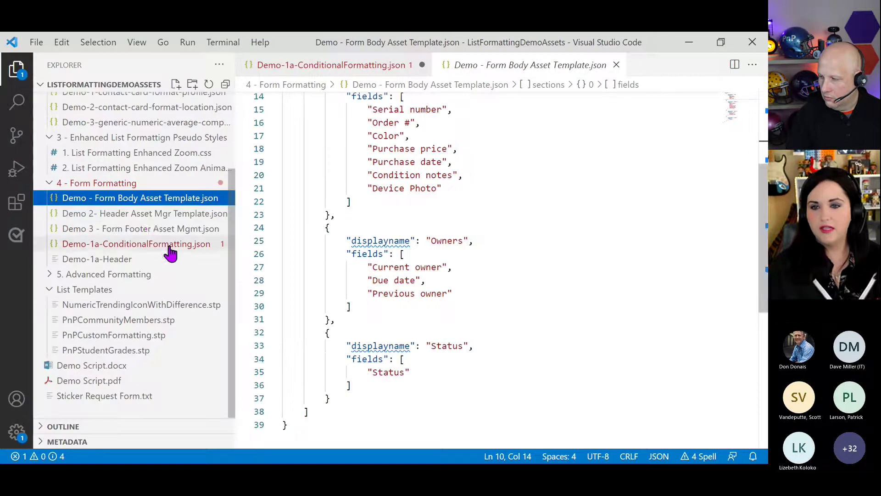
{"action": "left_click", "coordinate": [149, 216]}
{"action": "key", "text": "ctrl+b"}
{"action": "left_click", "coordinate": [428, 207]}
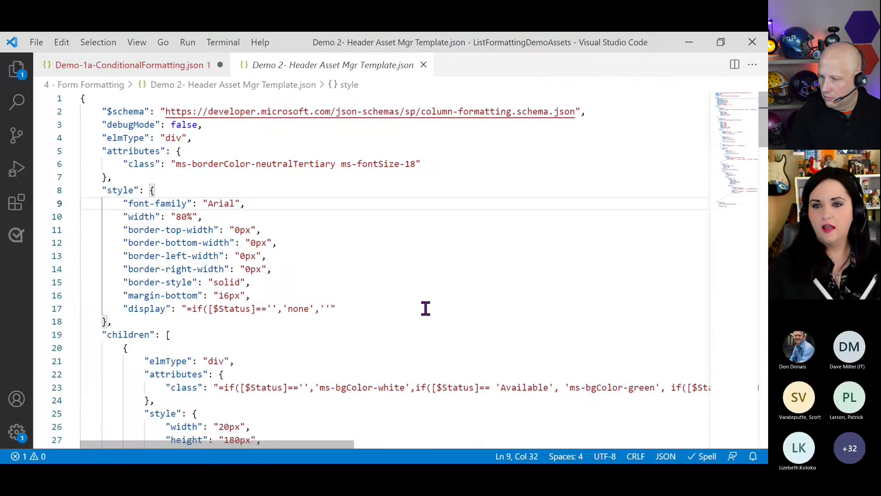
Examine the header JSON's Status-based background color class and the Model, AssetType, Title, Manufacturer and SerialNumber text content.
{"action": "scroll", "coordinate": [425, 305], "scroll_direction": "down", "scroll_amount": 3}
{"action": "left_click_drag", "start_coordinate": [224, 250], "coordinate": [311, 253]}
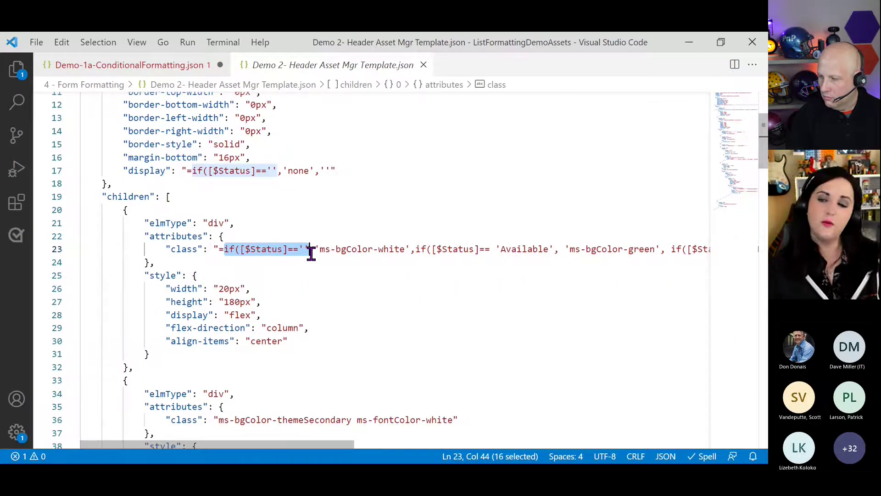
{"action": "left_click", "coordinate": [373, 249]}
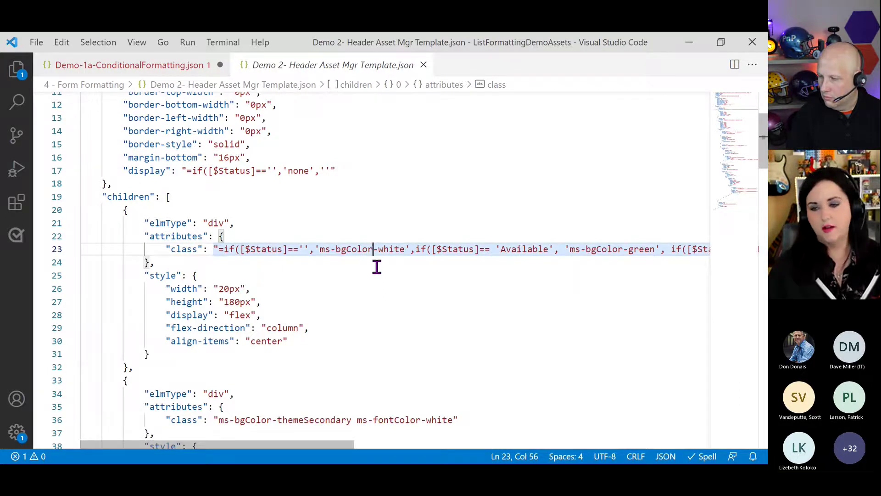
{"action": "scroll", "coordinate": [377, 266], "scroll_direction": "down", "scroll_amount": 8}
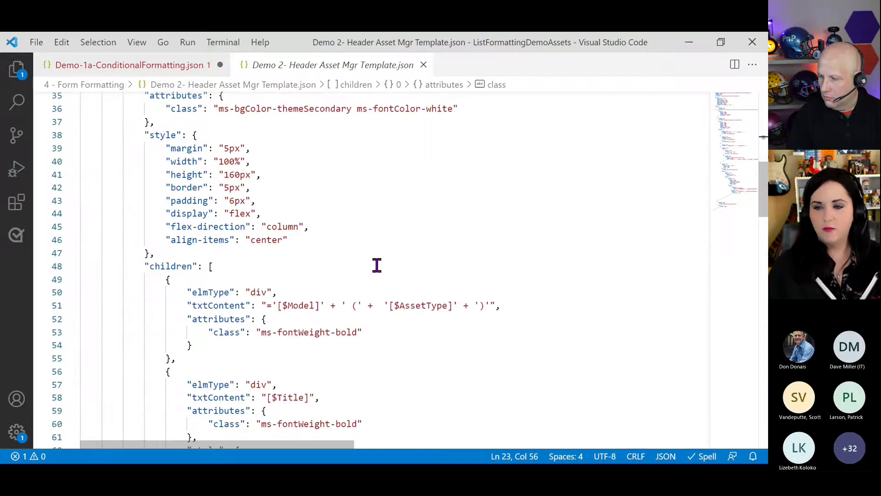
{"action": "scroll", "coordinate": [377, 266], "scroll_direction": "down", "scroll_amount": 1}
{"action": "left_click_drag", "start_coordinate": [267, 271], "coordinate": [400, 271]}
{"action": "scroll", "coordinate": [390, 319], "scroll_direction": "down", "scroll_amount": 6}
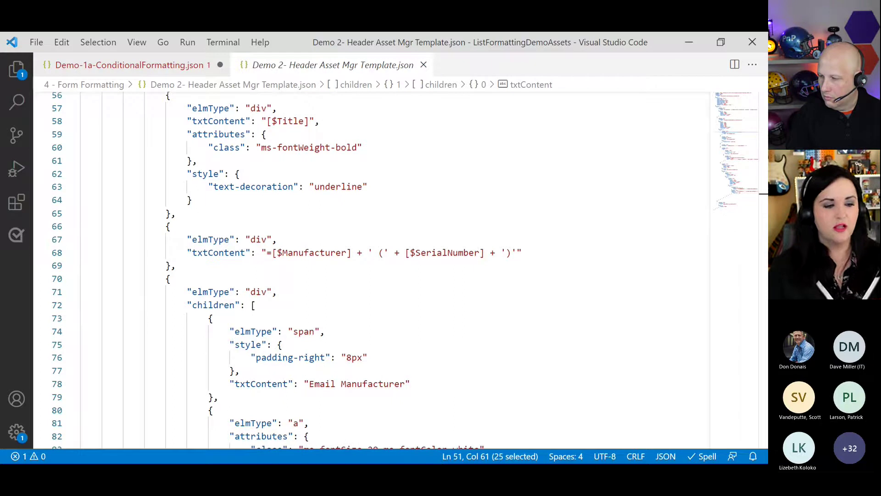
Back in SharePoint, close the Arc Mouse item form without saving.
{"action": "key", "text": "alt+Tab"}
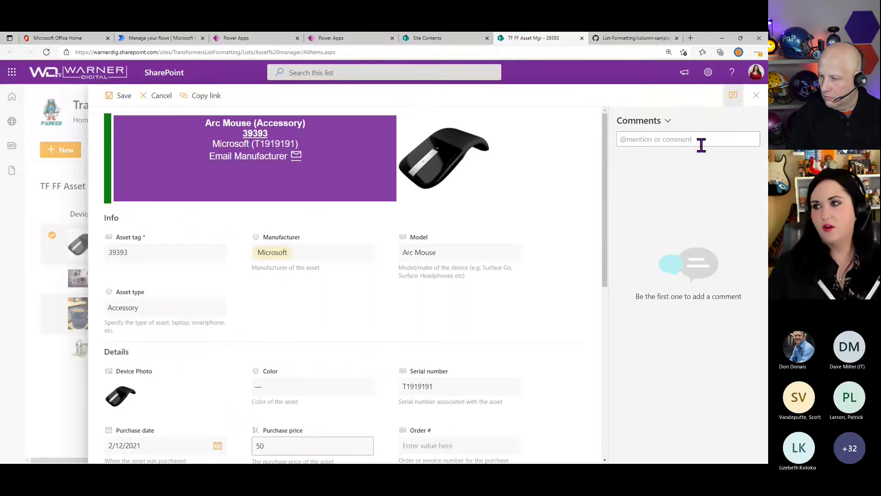
{"action": "left_click", "coordinate": [757, 97]}
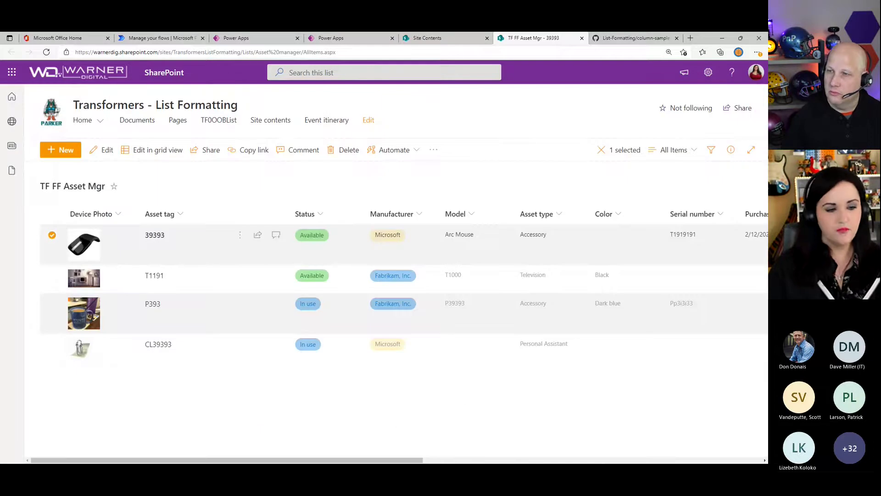
Switch to the slide show and advance to the Taking it Further slide.
{"action": "key", "text": "alt+Tab"}
{"action": "left_click", "coordinate": [394, 283]}
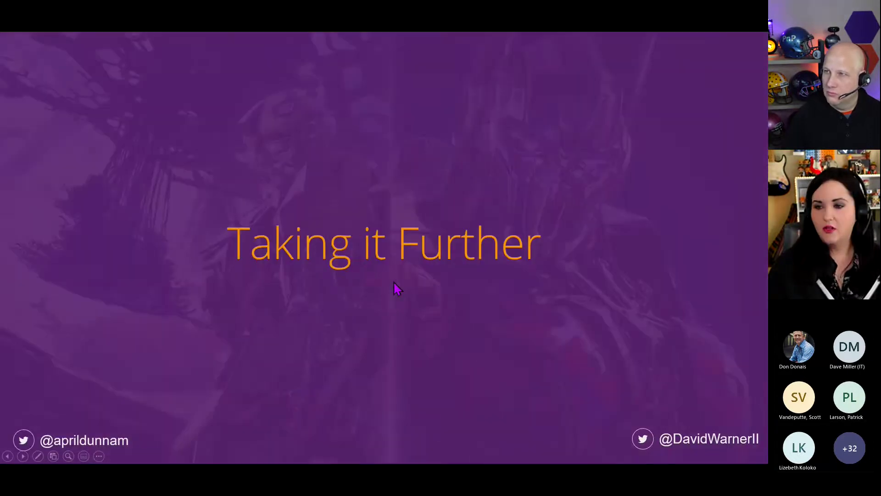
{"action": "left_click", "coordinate": [512, 302]}
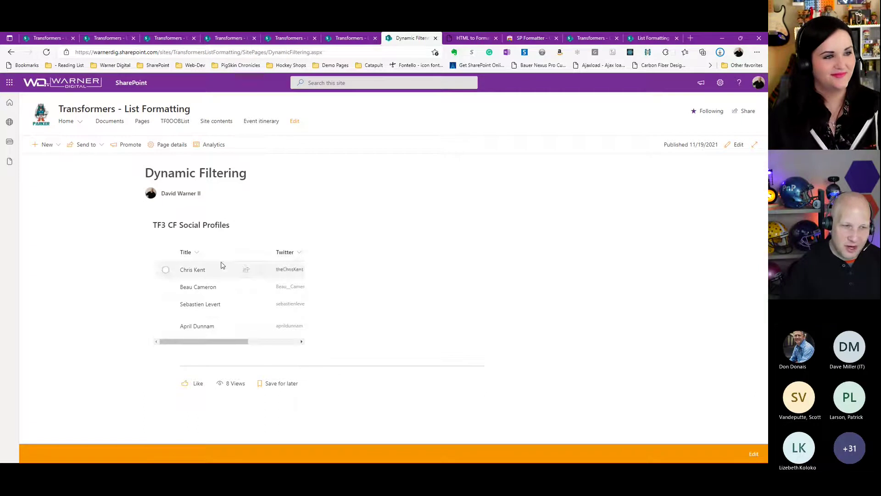
Put the Dynamic Filtering page in edit mode and set the TF3 CF Social Profiles list's view to Twitter Pic Only - VF.
{"action": "left_click", "coordinate": [736, 145]}
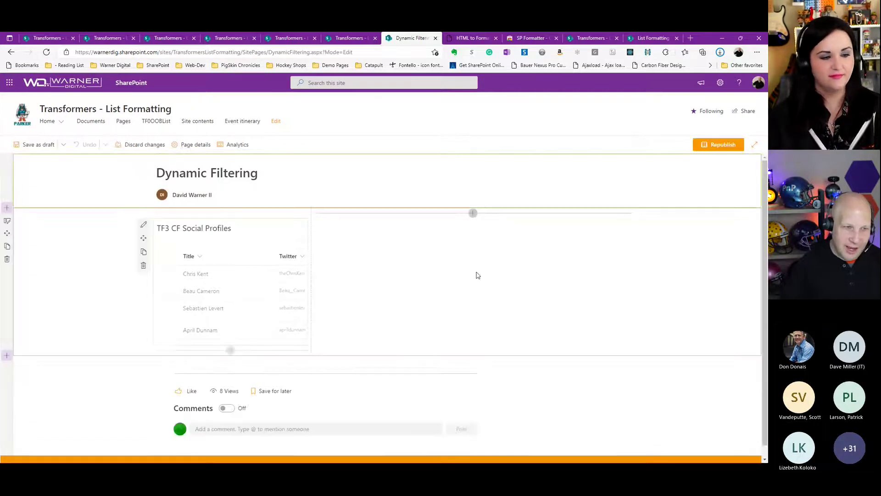
{"action": "left_click_drag", "start_coordinate": [196, 360], "coordinate": [218, 361]}
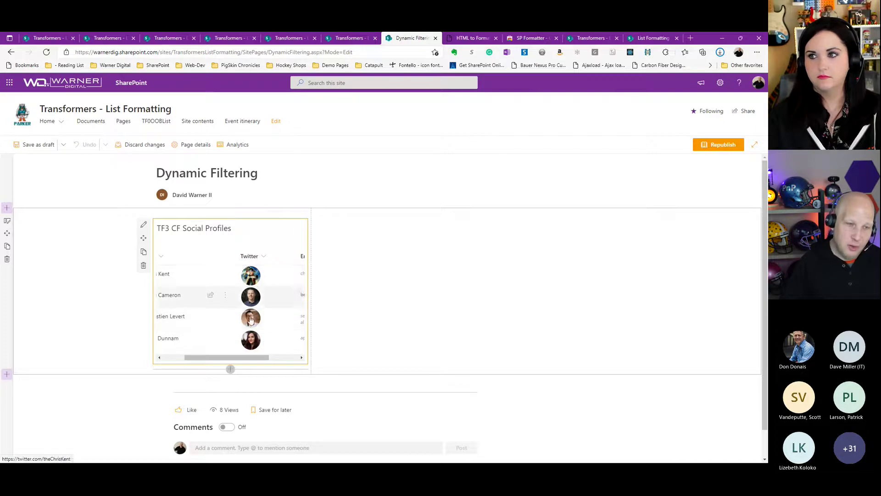
{"action": "left_click", "coordinate": [144, 224]}
{"action": "left_click", "coordinate": [670, 161]}
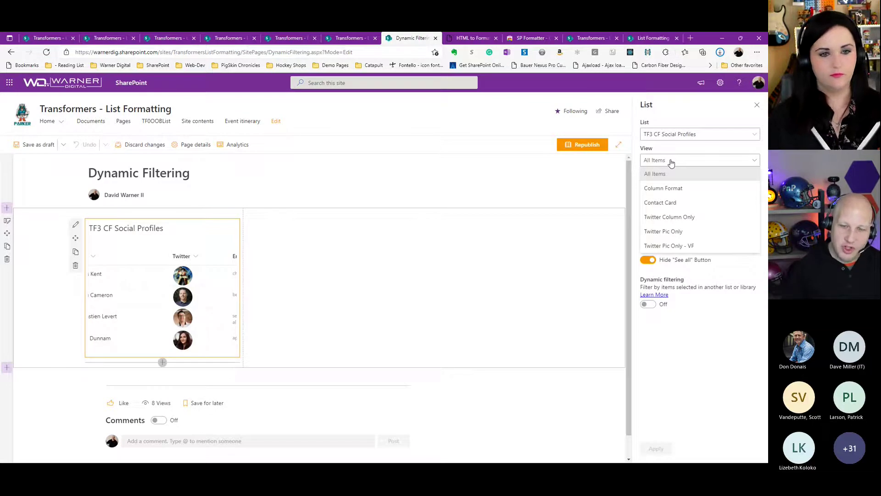
{"action": "left_click", "coordinate": [669, 246]}
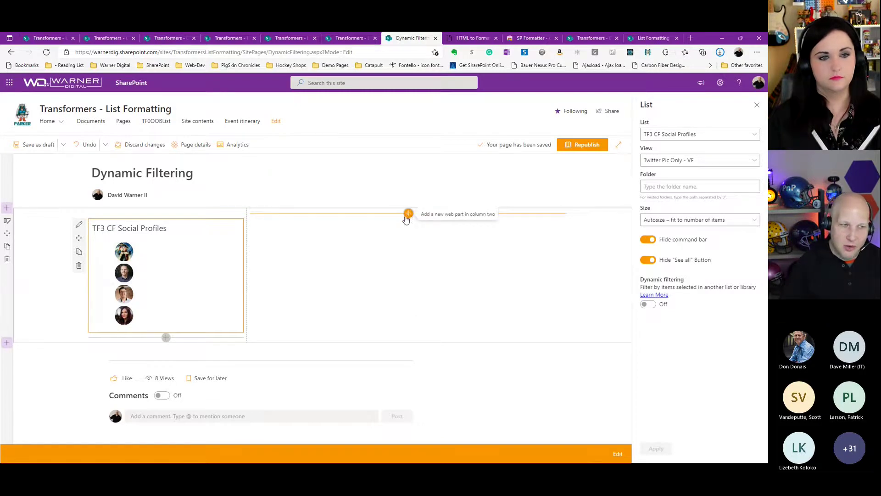
Add a List web part to the page's second column, showing the TF4 VF Social Profiles list.
{"action": "left_click", "coordinate": [409, 215]}
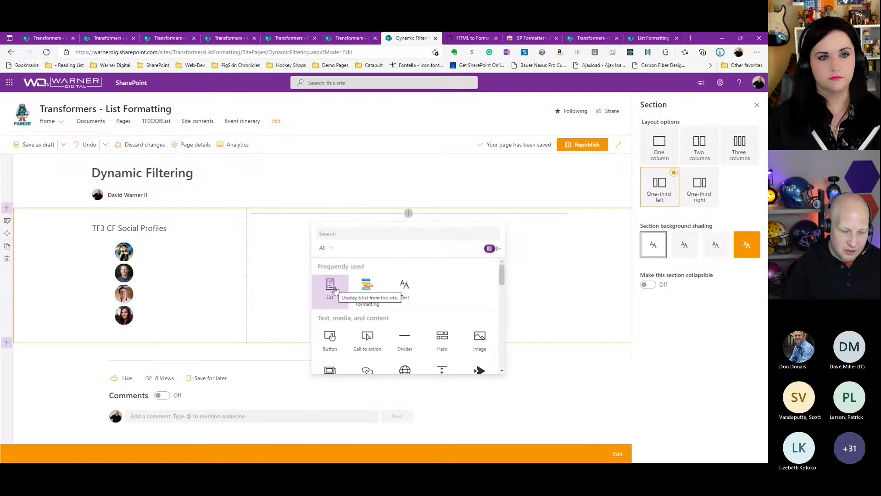
{"action": "left_click_drag", "start_coordinate": [308, 279], "coordinate": [425, 367]}
{"action": "left_click_drag", "start_coordinate": [342, 274], "coordinate": [458, 250]}
{"action": "key", "text": "Escape"}
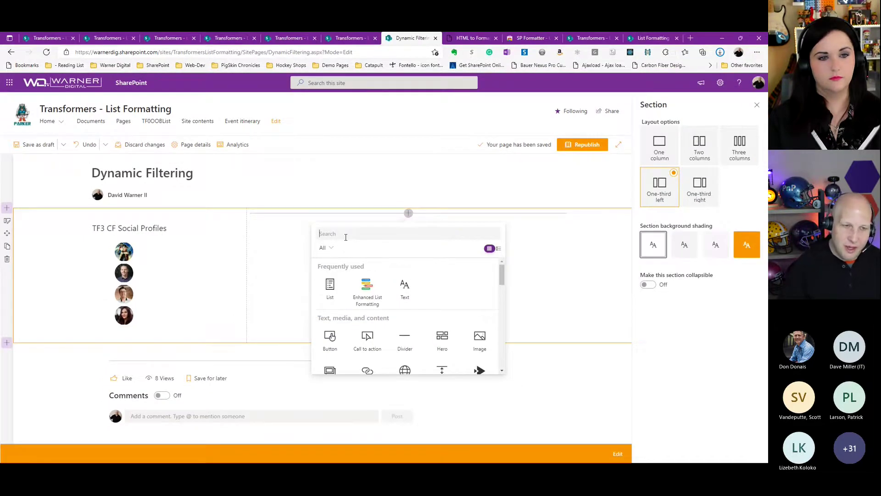
{"action": "type", "text": "list"}
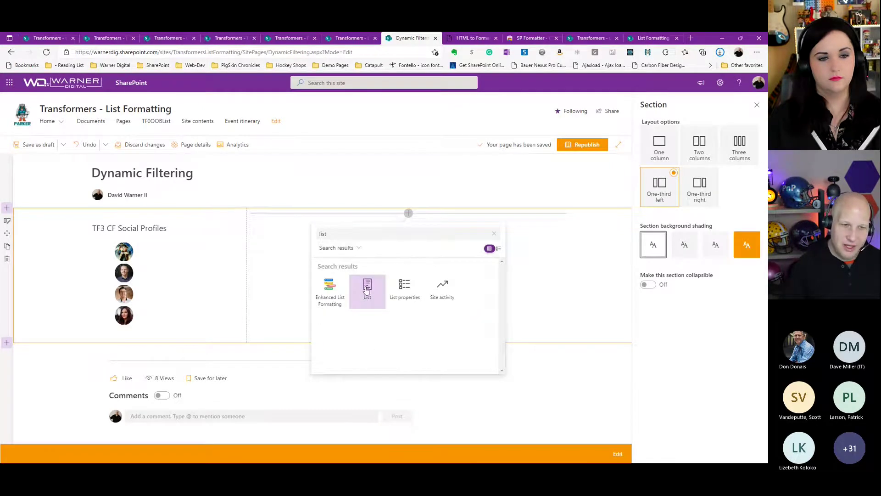
{"action": "left_click", "coordinate": [366, 289]}
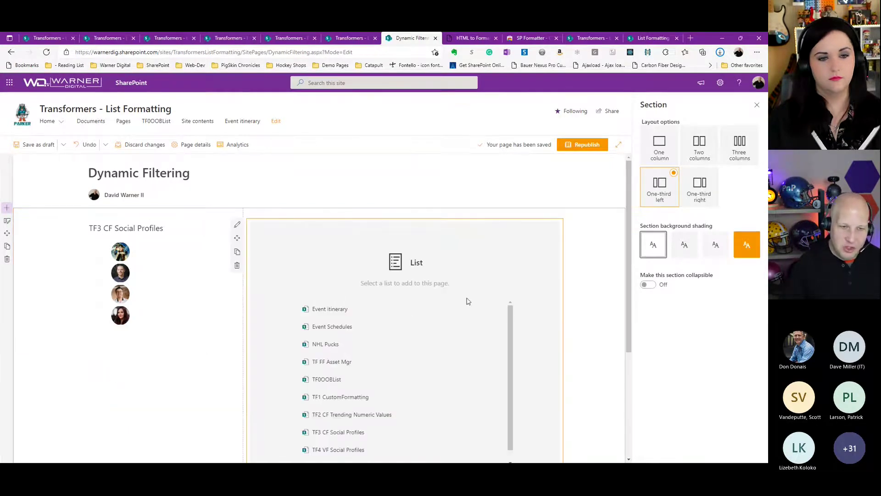
{"action": "scroll", "coordinate": [459, 325], "scroll_direction": "down", "scroll_amount": 1}
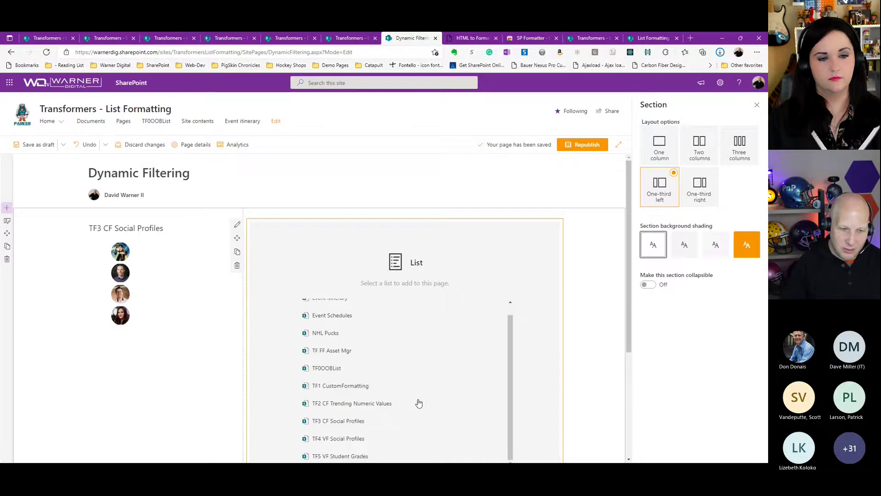
{"action": "left_click", "coordinate": [345, 439]}
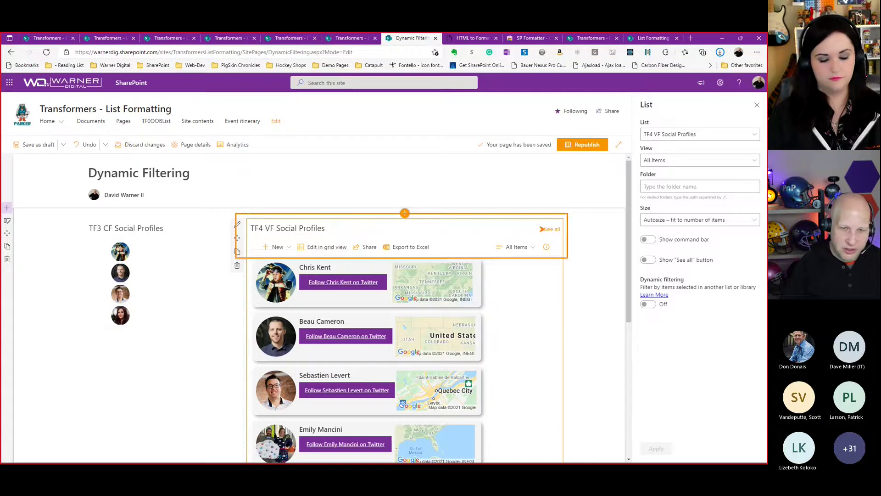
Hide the command bar and the "See all" button of the TF4 VF Social Profiles web part.
{"action": "left_click", "coordinate": [650, 241]}
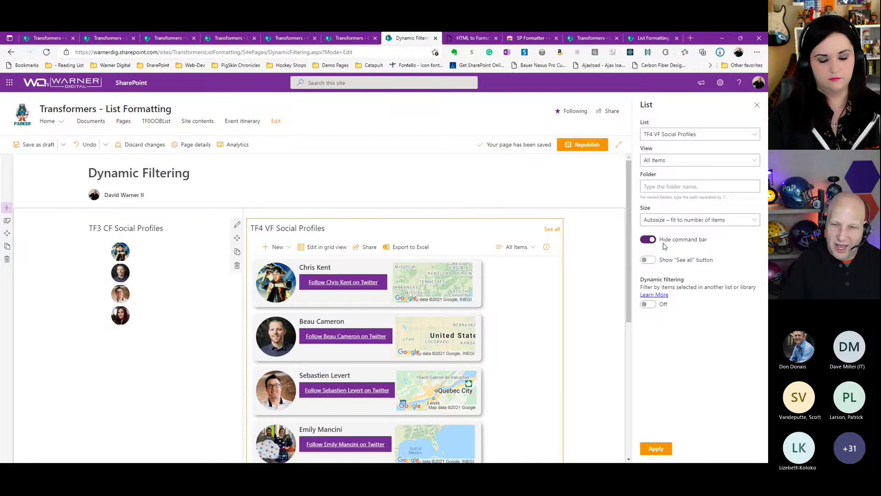
{"action": "left_click", "coordinate": [656, 448]}
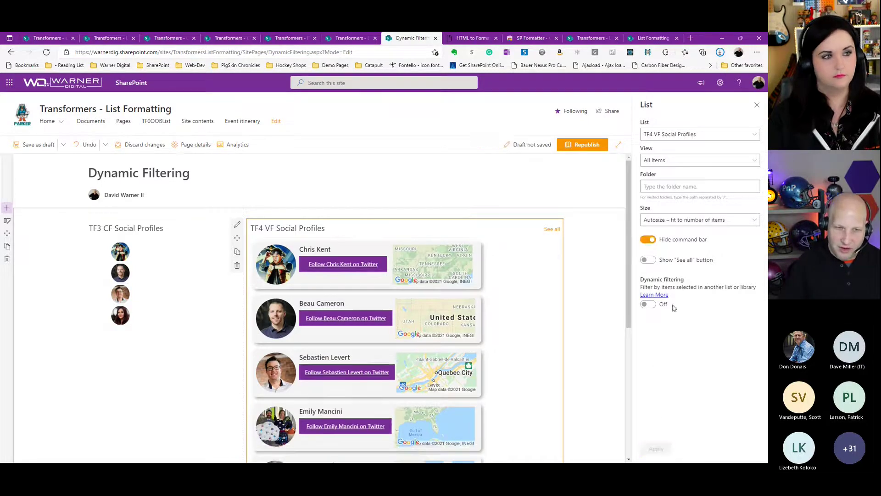
{"action": "left_click", "coordinate": [648, 260]}
{"action": "left_click", "coordinate": [656, 448]}
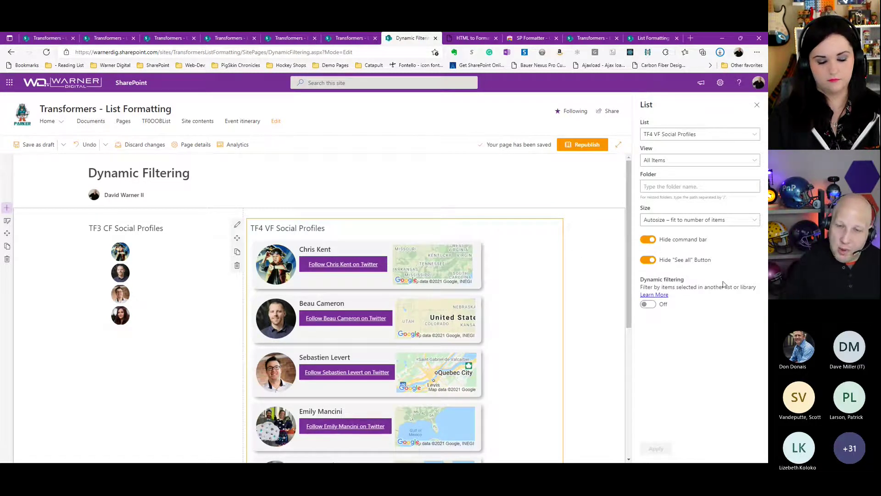
Turn on dynamic filtering for the TF4 VF Social Profiles web part with Twitter as the column to filter.
{"action": "left_click", "coordinate": [648, 306]}
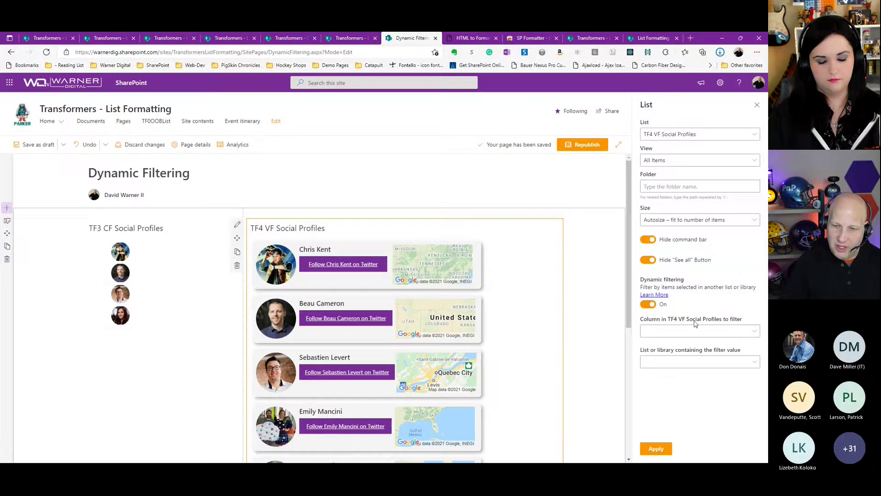
{"action": "left_click", "coordinate": [675, 331]}
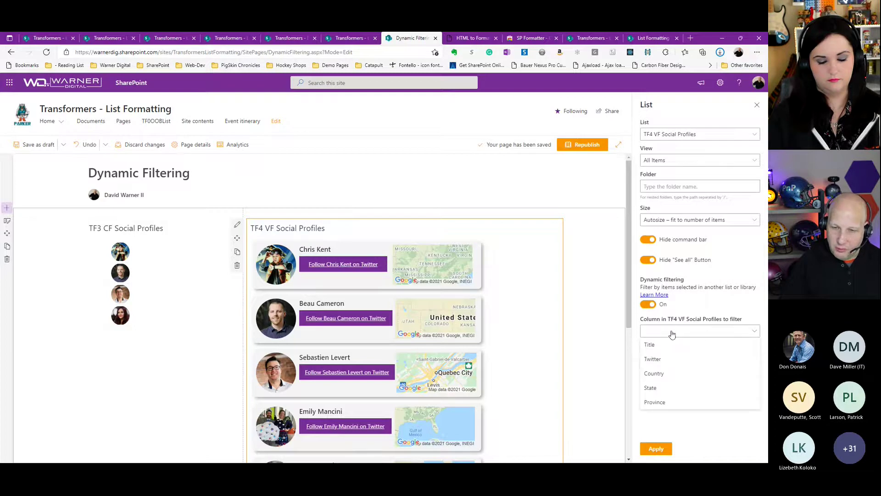
{"action": "left_click", "coordinate": [660, 362]}
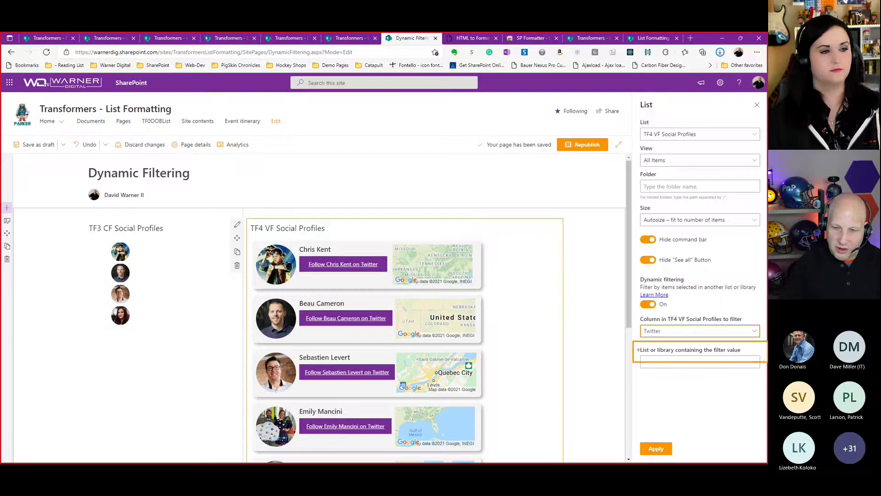
{"action": "left_click_drag", "start_coordinate": [141, 290], "coordinate": [629, 362]}
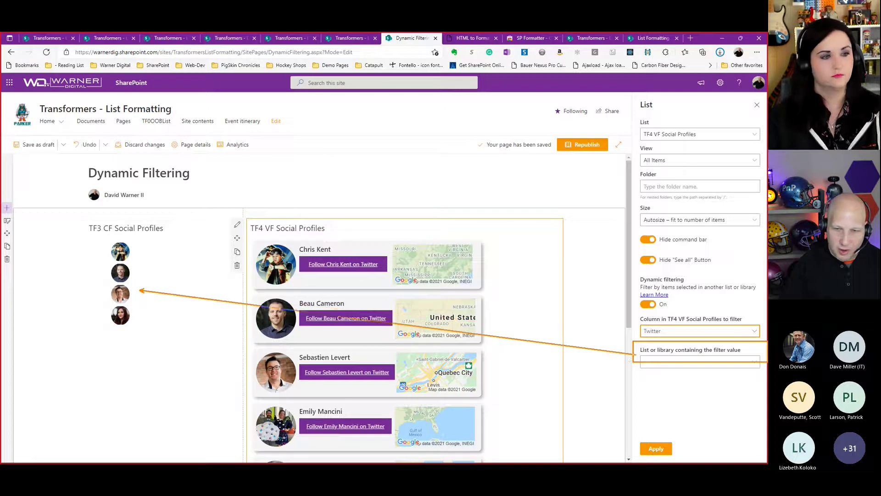
{"action": "key", "text": "Escape"}
Set the filter source to the Twitter column of TF3 CF Social Profiles, apply the settings and republish the page.
{"action": "left_click", "coordinate": [720, 364]}
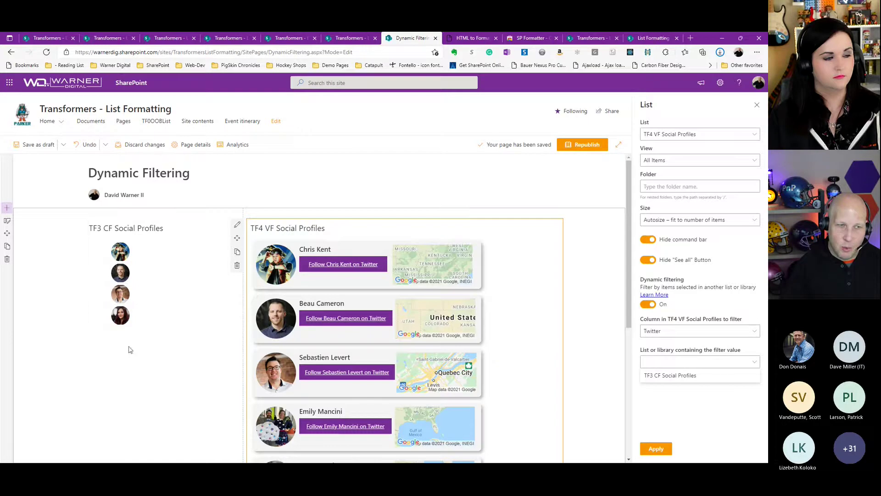
{"action": "left_click", "coordinate": [667, 376]}
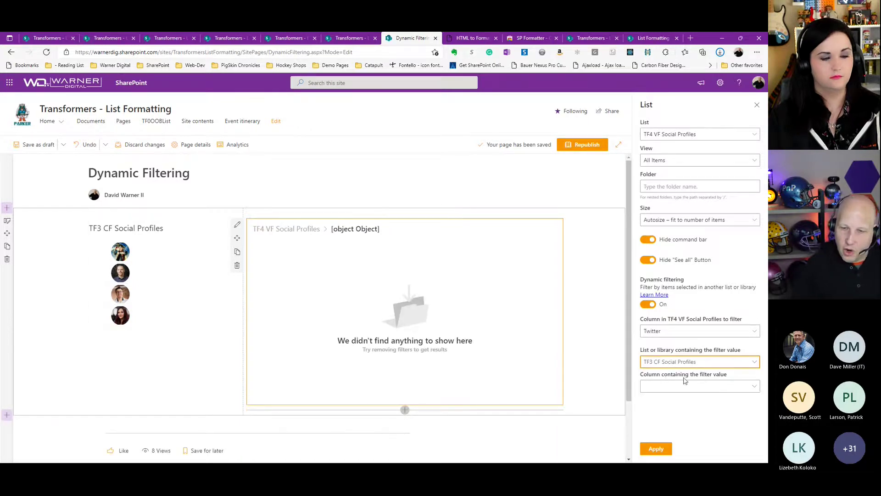
{"action": "left_click", "coordinate": [670, 387]}
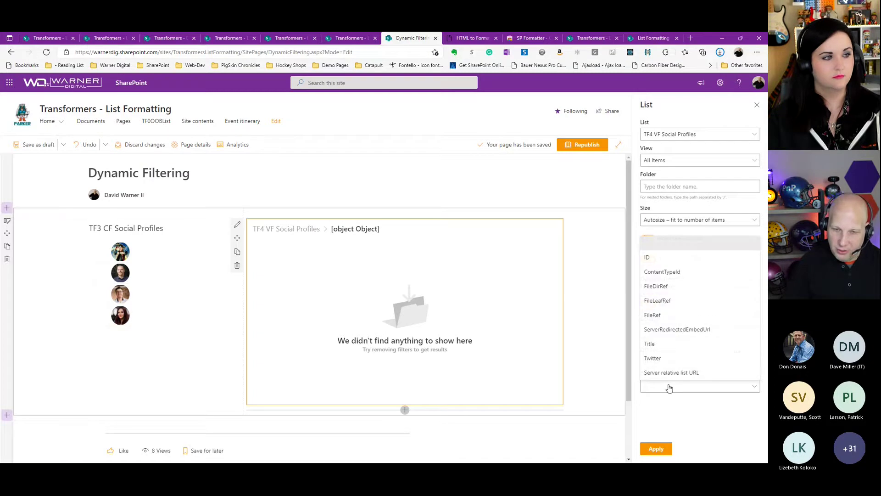
{"action": "left_click", "coordinate": [658, 359]}
{"action": "left_click", "coordinate": [656, 448]}
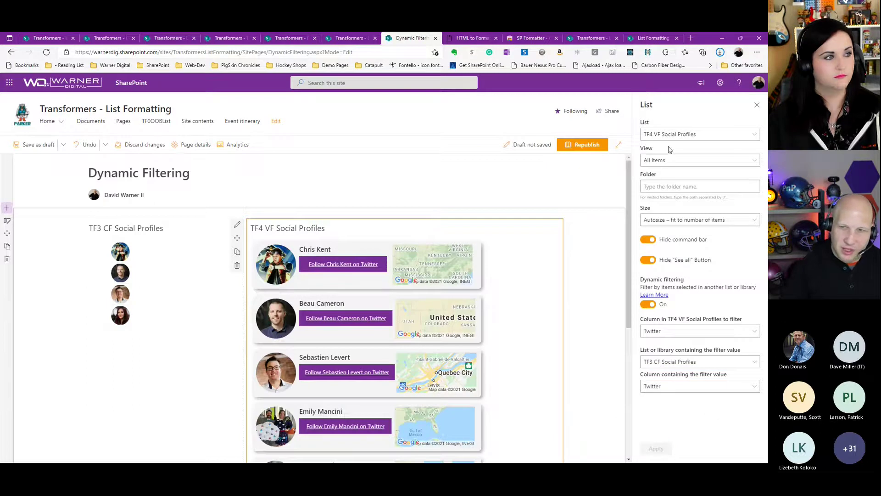
{"action": "left_click", "coordinate": [757, 104]}
{"action": "left_click", "coordinate": [719, 145]}
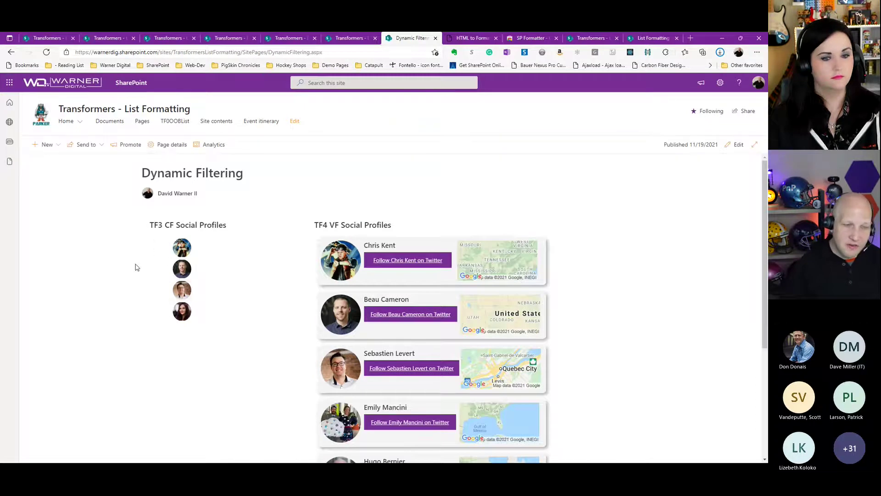
Test the dynamic filtering by selecting different profiles, singly and in pairs, in the TF3 CF Social Profiles list.
{"action": "left_click", "coordinate": [163, 247]}
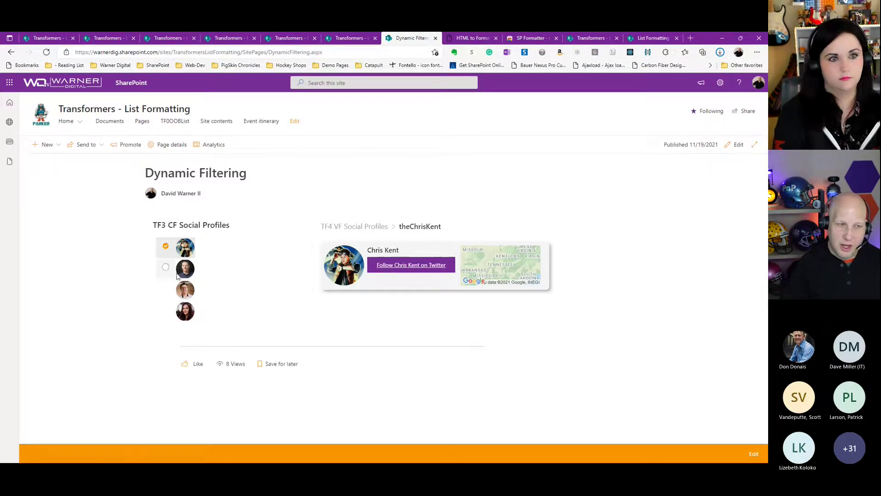
{"action": "left_click", "coordinate": [184, 290]}
{"action": "left_click", "coordinate": [185, 310]}
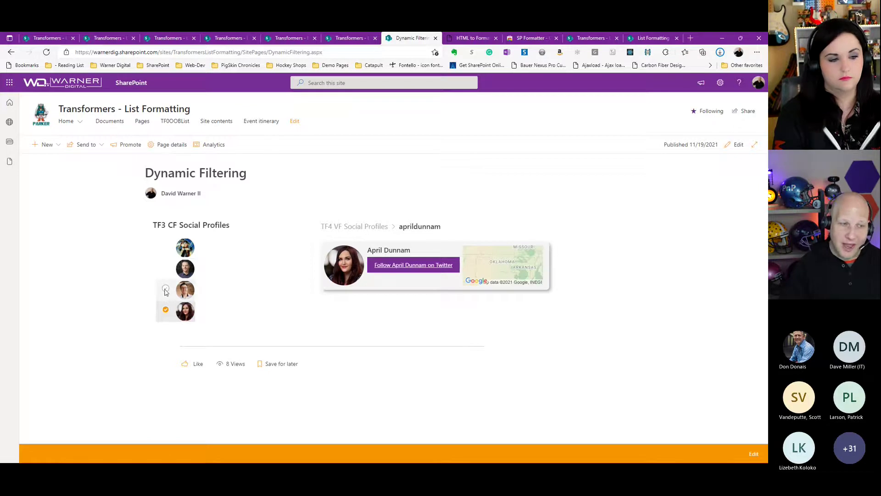
{"action": "left_click", "coordinate": [165, 289]}
{"action": "left_click", "coordinate": [166, 290]}
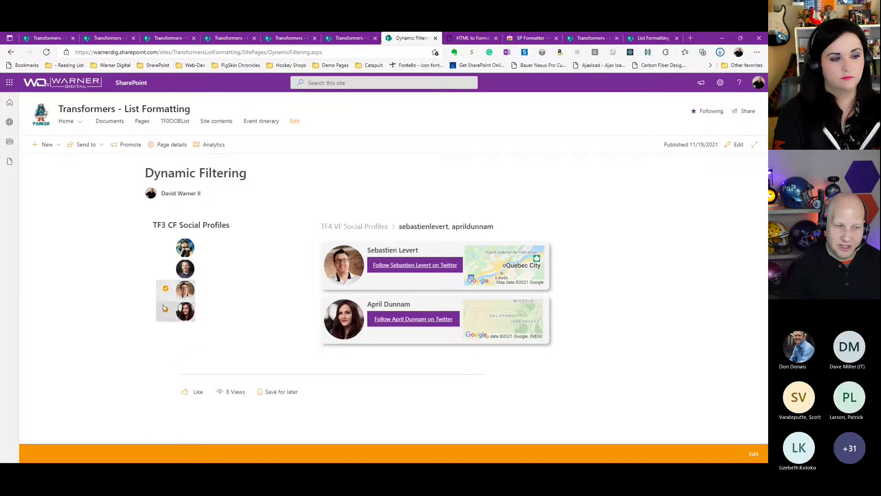
{"action": "left_click", "coordinate": [168, 248]}
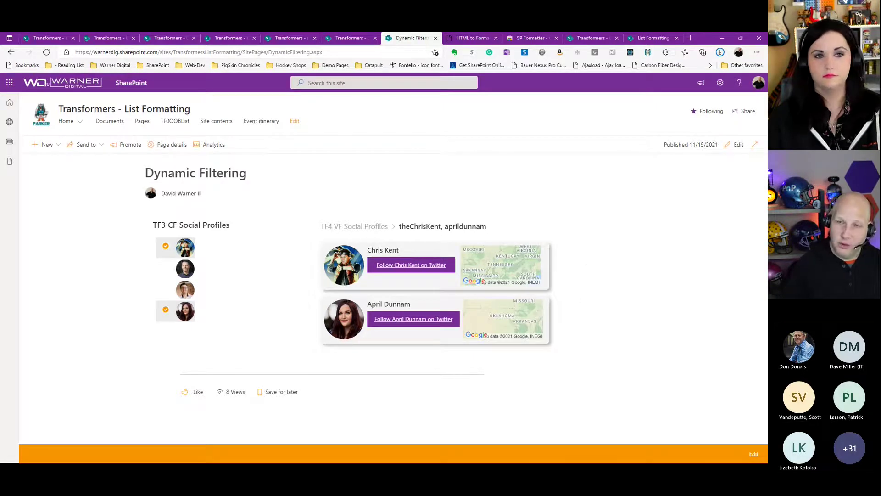
Switch to the slide show and advance to the Integrating Power Automate demo slide.
{"action": "key", "text": "alt+Tab"}
{"action": "key", "text": "Right"}
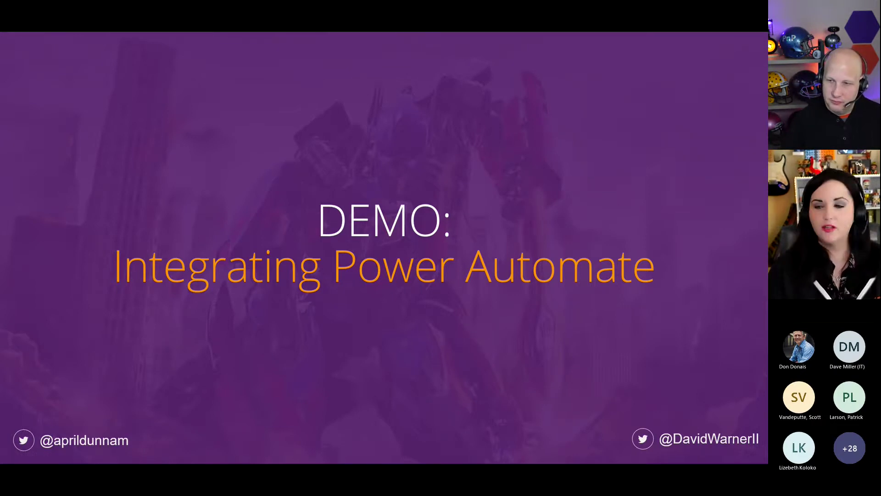
Switch to the Event itinerary list in SharePoint and examine its columns, from Session name and Session type to Capacity and Location.
{"action": "key", "text": "alt+Tab"}
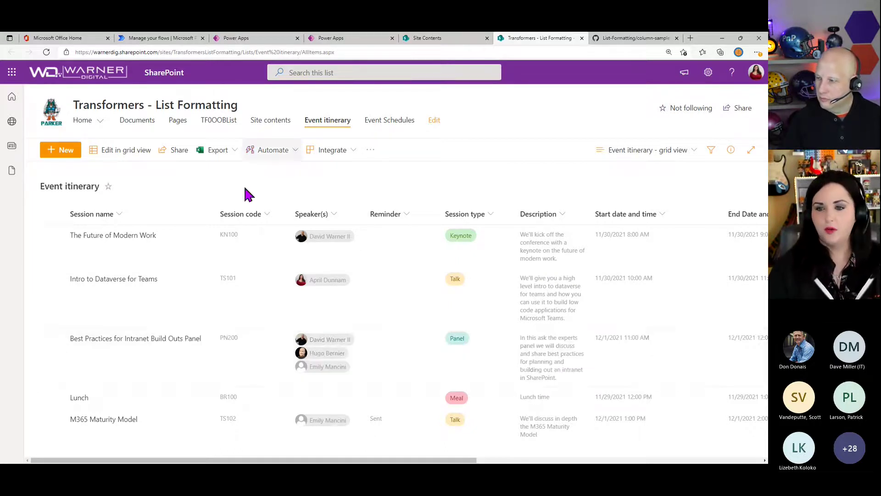
{"action": "mouse_move", "coordinate": [199, 461]}
{"action": "left_mouse_down"}
{"action": "mouse_move", "coordinate": [260, 461]}
{"action": "mouse_move", "coordinate": [199, 461]}
{"action": "left_mouse_up"}
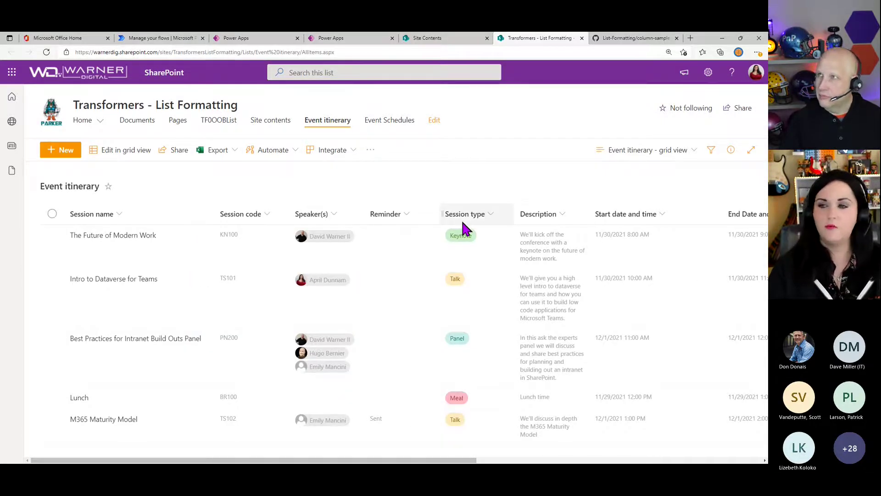
{"action": "left_click", "coordinate": [491, 215]}
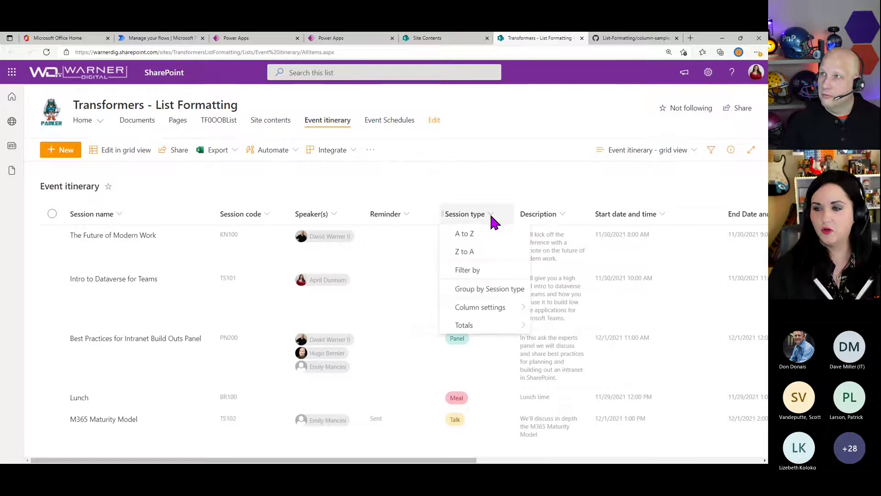
{"action": "left_click", "coordinate": [503, 202]}
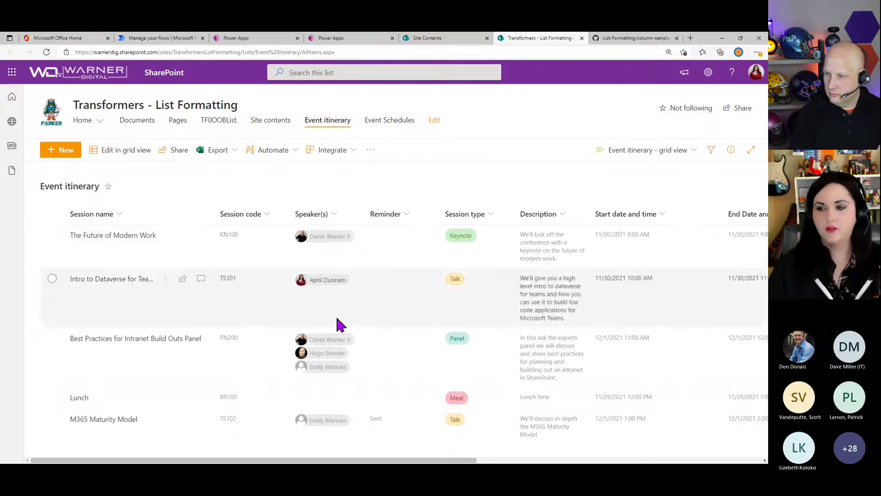
{"action": "left_click_drag", "start_coordinate": [289, 461], "coordinate": [554, 461]}
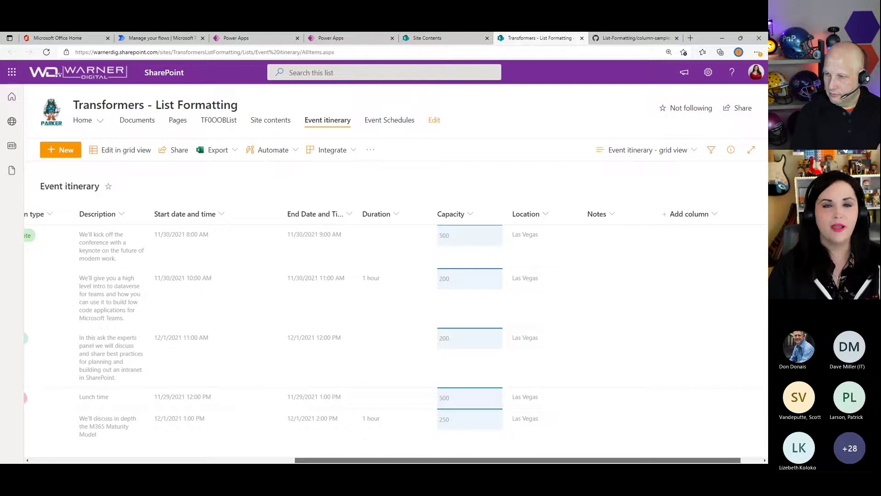
{"action": "left_click_drag", "start_coordinate": [497, 460], "coordinate": [232, 460]}
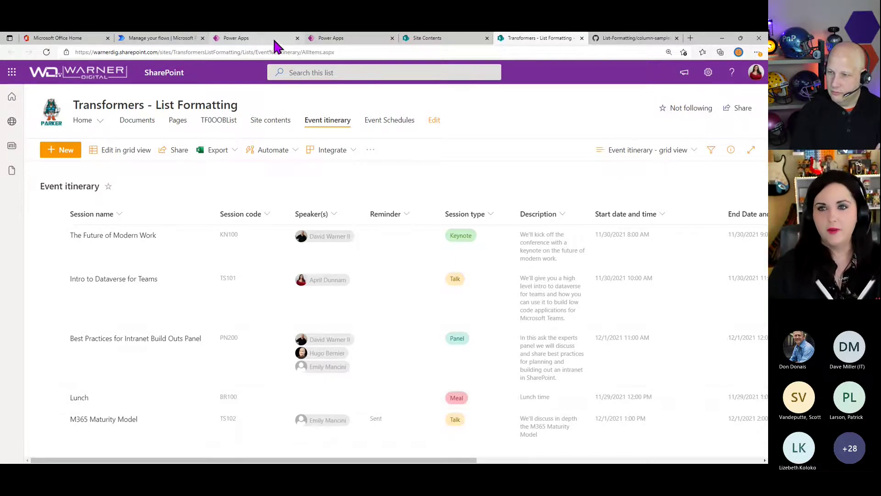
Switch to Power Automate and preview building an instant cloud flow with SharePoint's For a selected item trigger, without creating it.
{"action": "left_click", "coordinate": [188, 41]}
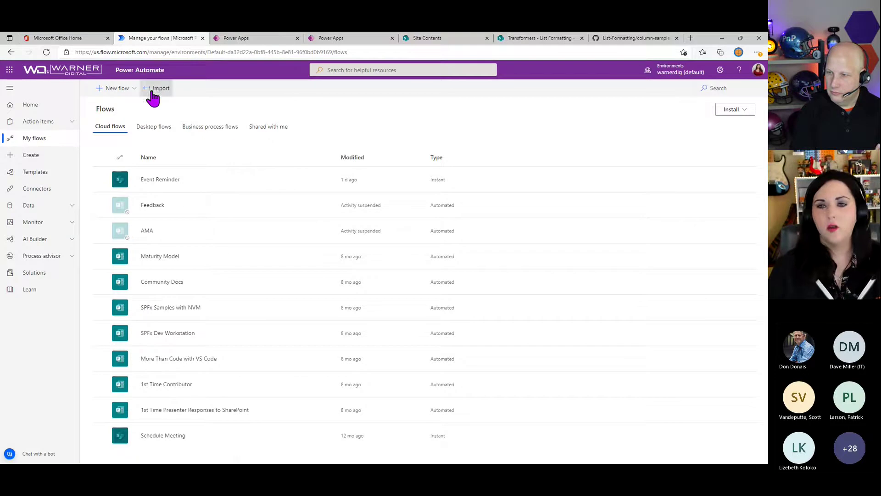
{"action": "left_click", "coordinate": [123, 91]}
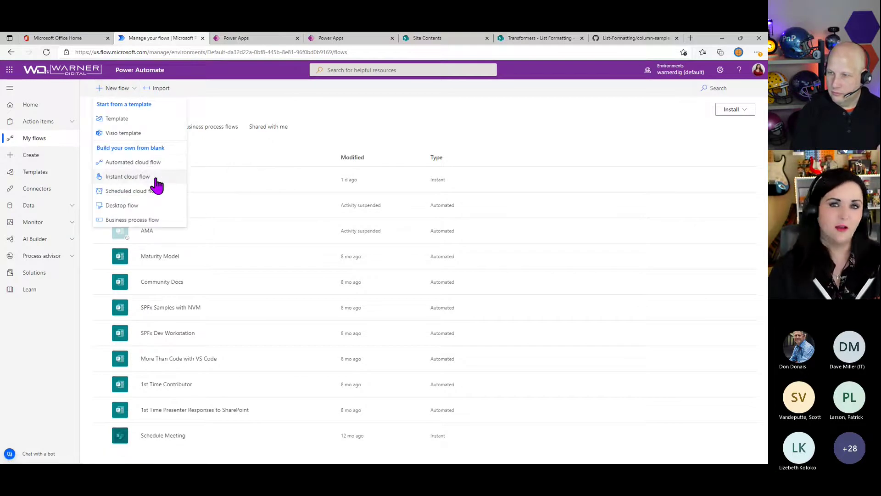
{"action": "left_click", "coordinate": [133, 176]}
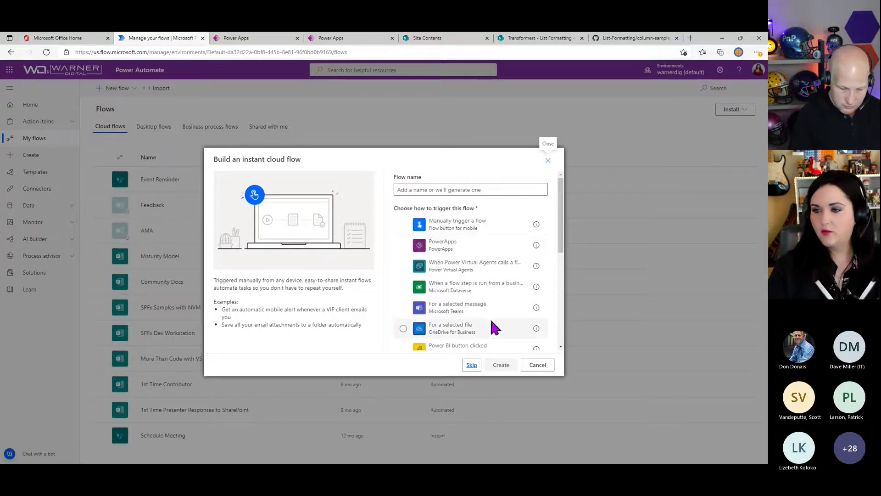
{"action": "scroll", "coordinate": [491, 326], "scroll_direction": "down", "scroll_amount": 3}
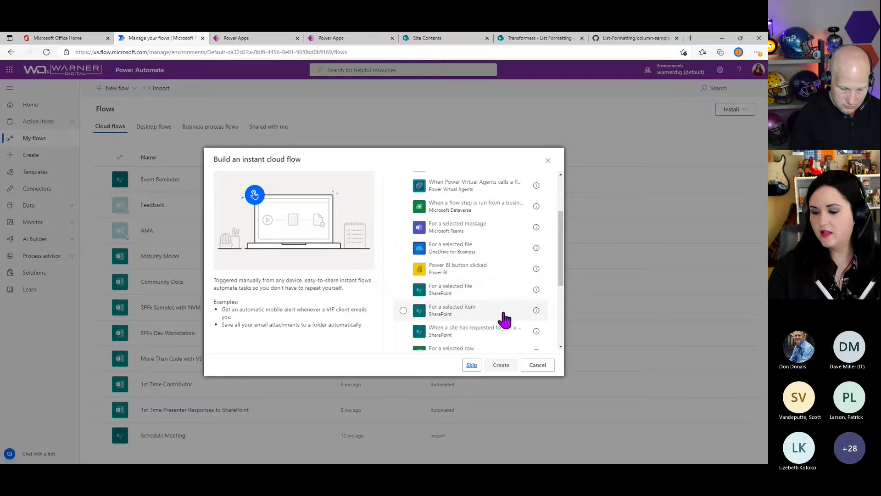
{"action": "scroll", "coordinate": [504, 317], "scroll_direction": "down", "scroll_amount": 1}
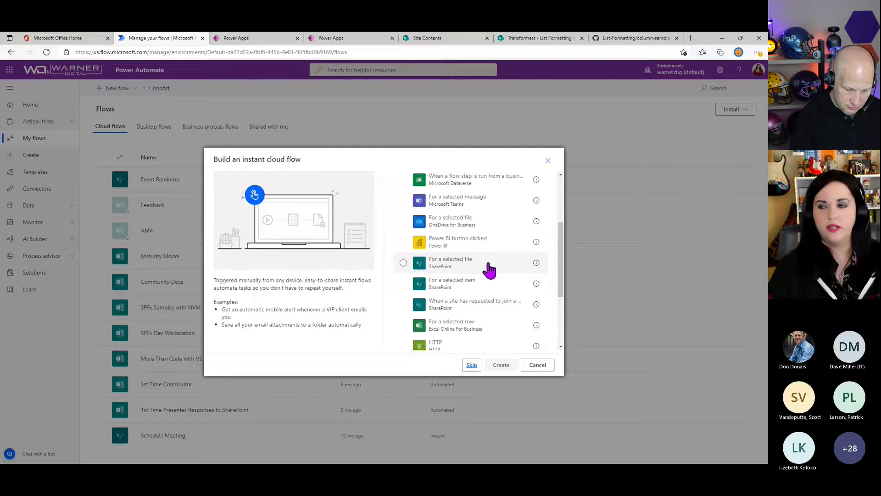
{"action": "left_click", "coordinate": [401, 282]}
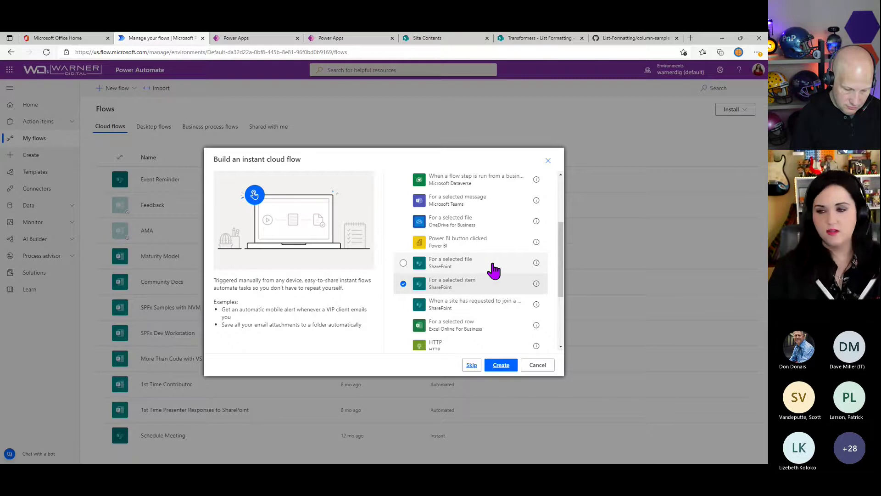
{"action": "left_click", "coordinate": [547, 368]}
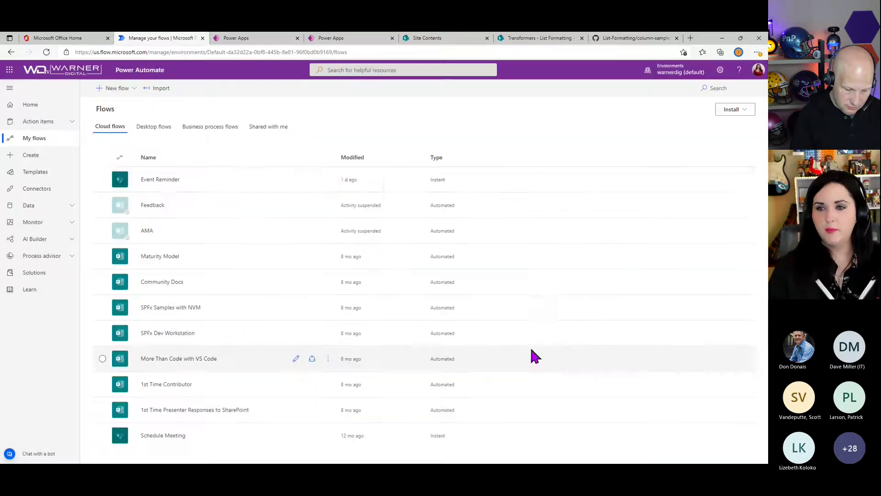
Open the Event Reminder flow for editing and examine its For a selected item trigger alongside the Event itinerary list.
{"action": "left_click", "coordinate": [293, 180]}
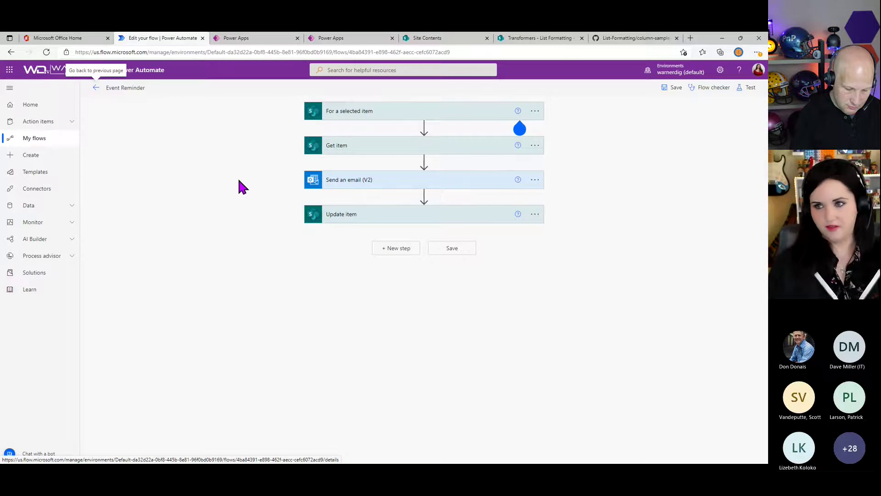
{"action": "left_click", "coordinate": [381, 114]}
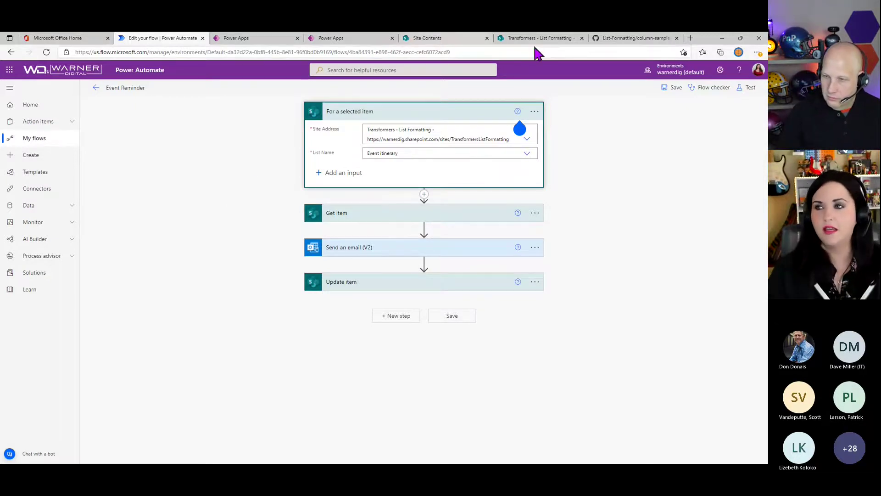
{"action": "left_click", "coordinate": [547, 38]}
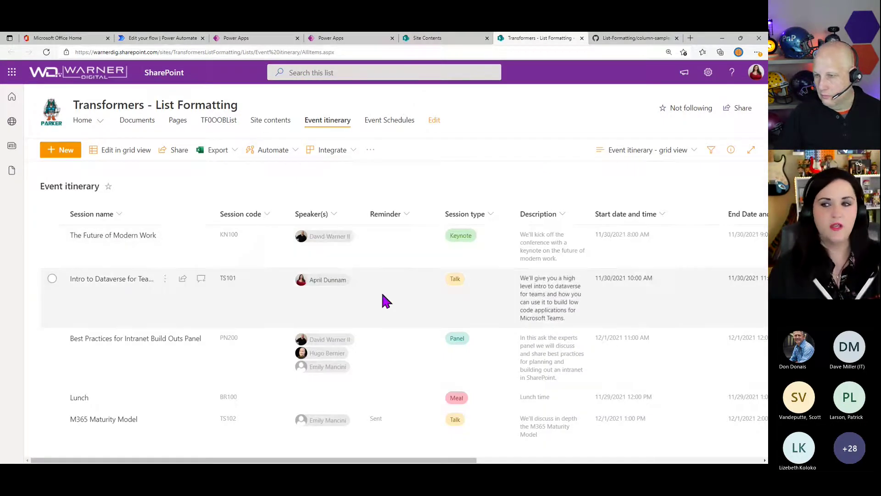
{"action": "left_click", "coordinate": [629, 40]}
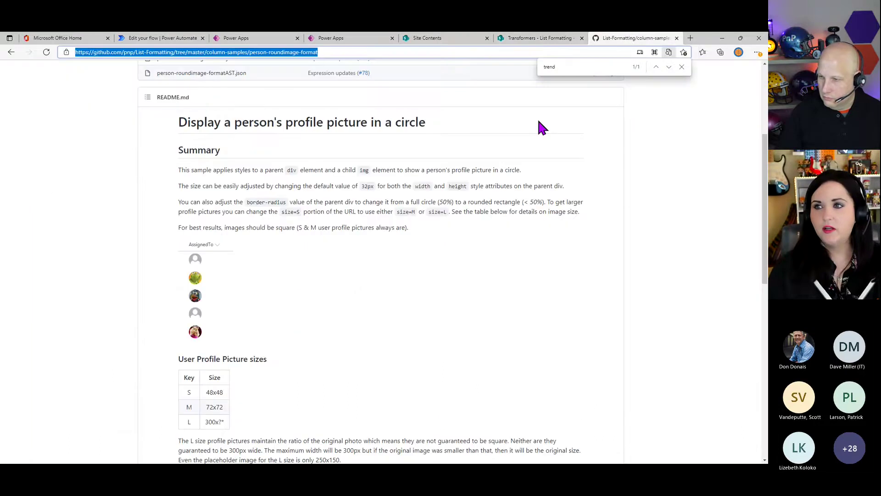
{"action": "left_click", "coordinate": [444, 38]}
{"action": "left_click", "coordinate": [146, 41]}
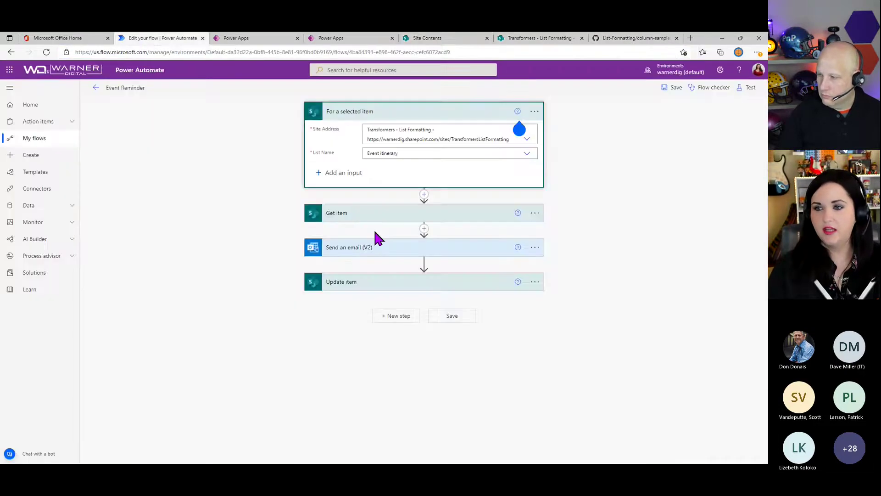
Examine the Id field of the Get item action and the recipient, subject and body of the Send an email (V2) action.
{"action": "left_click", "coordinate": [363, 215]}
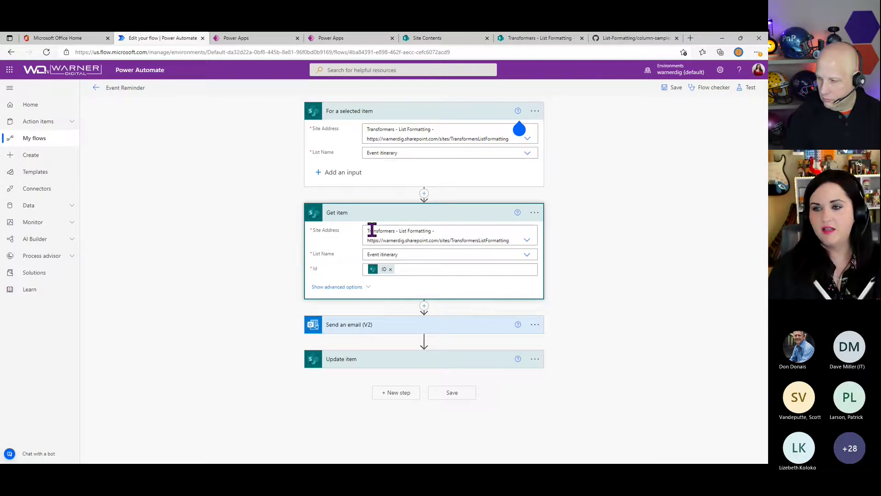
{"action": "left_click", "coordinate": [409, 271]}
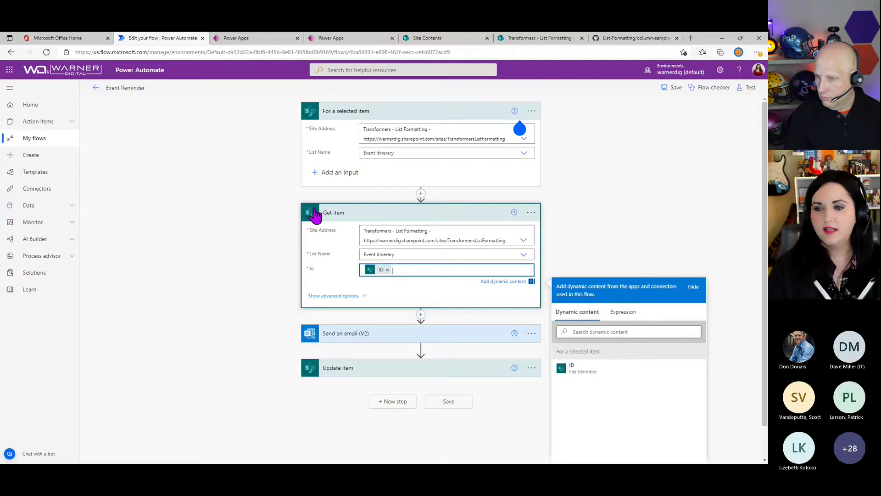
{"action": "left_click", "coordinate": [344, 335]}
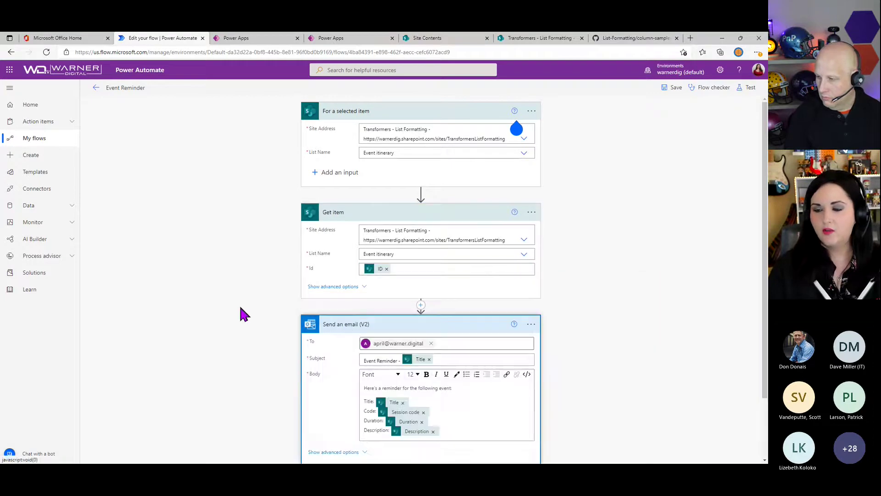
{"action": "scroll", "coordinate": [241, 313], "scroll_direction": "down", "scroll_amount": 2}
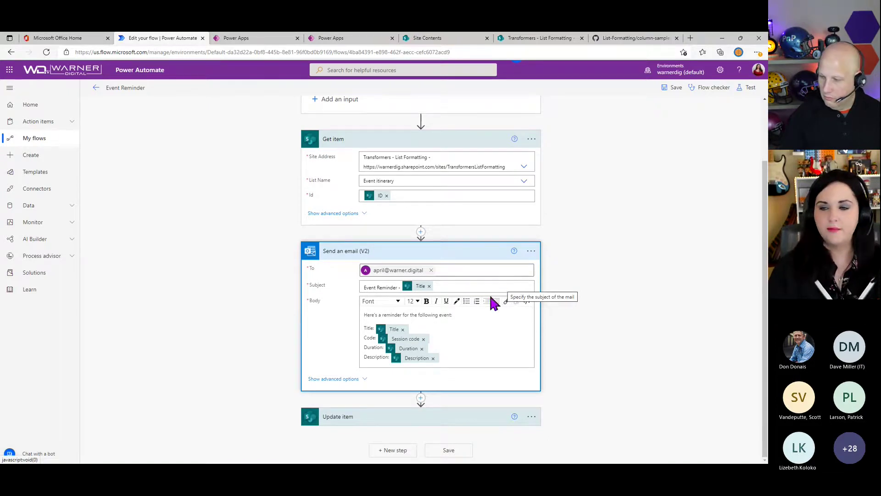
{"action": "left_click", "coordinate": [475, 328]}
{"action": "scroll", "coordinate": [474, 329], "scroll_direction": "down", "scroll_amount": 3}
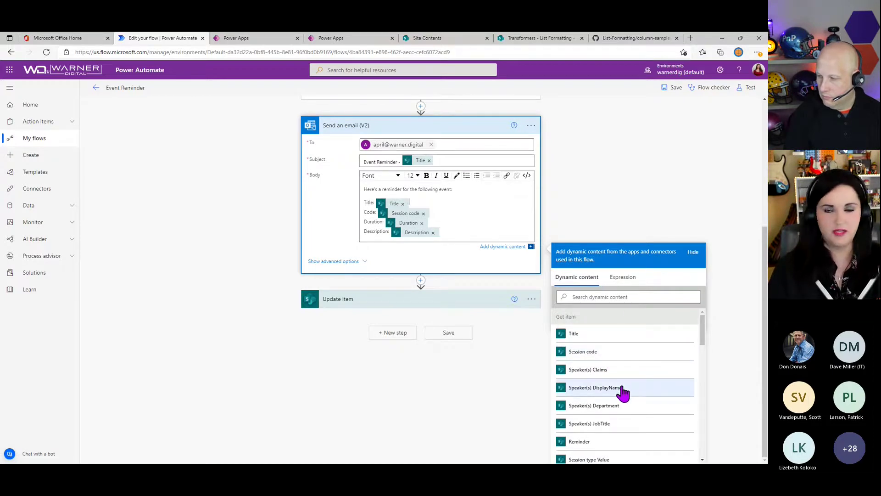
{"action": "left_click", "coordinate": [498, 202]}
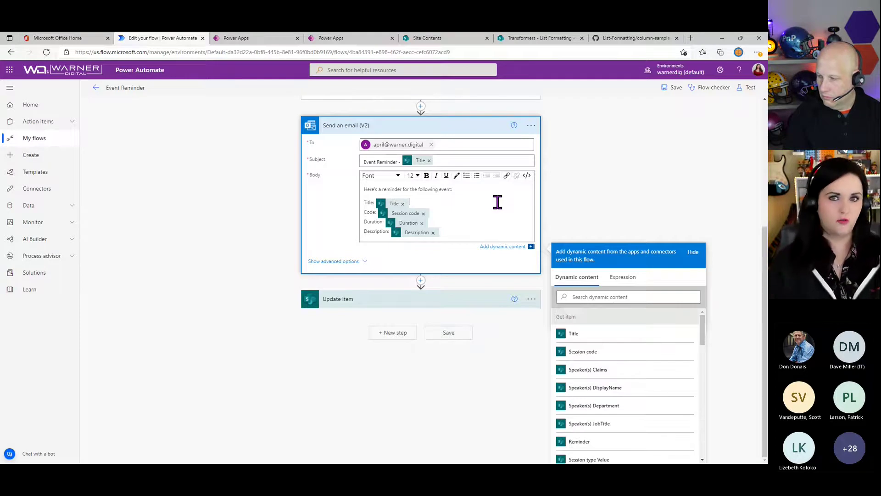
{"action": "left_click", "coordinate": [338, 131]}
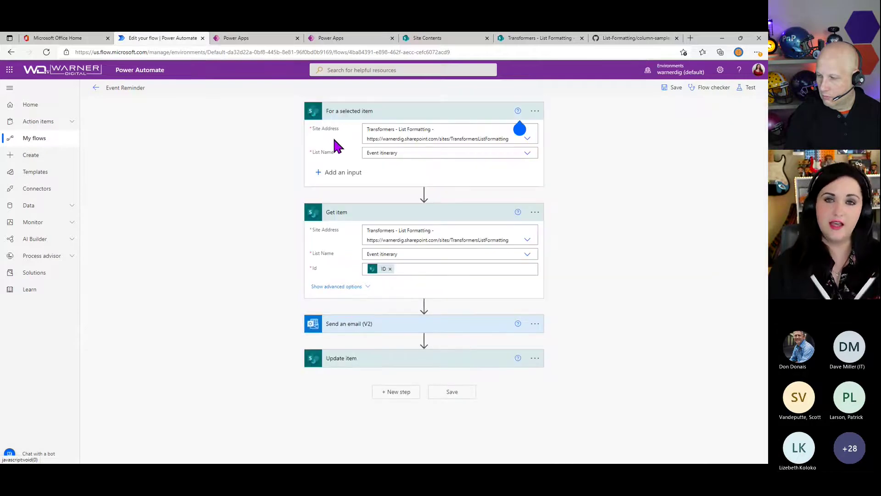
Collapse the trigger and Get item cards and inspect the fields of the Update item action.
{"action": "left_click", "coordinate": [345, 119]}
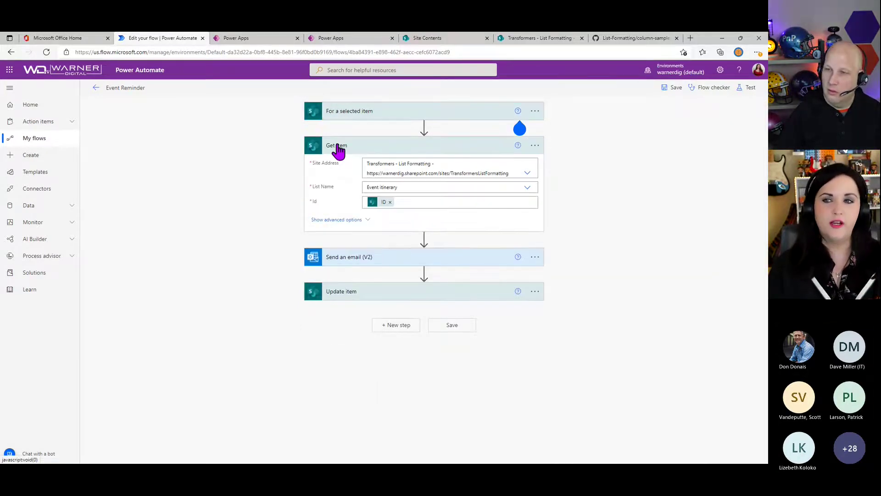
{"action": "left_click", "coordinate": [339, 149]}
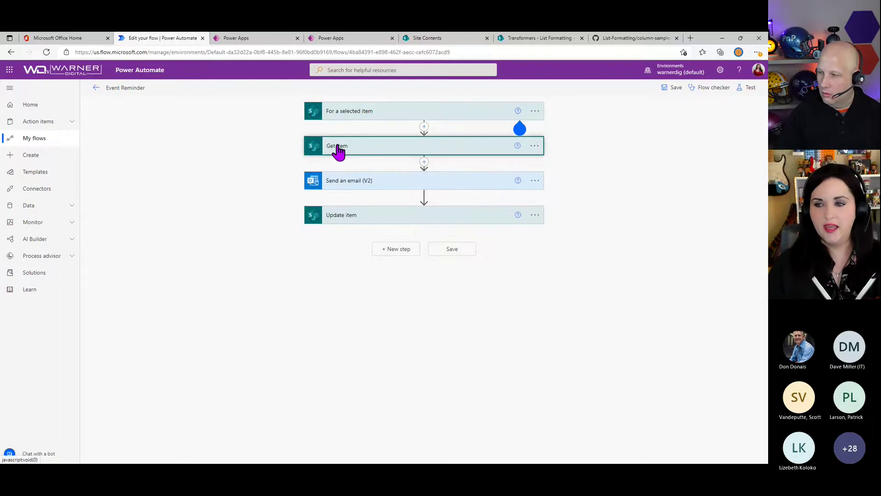
{"action": "left_click", "coordinate": [354, 225]}
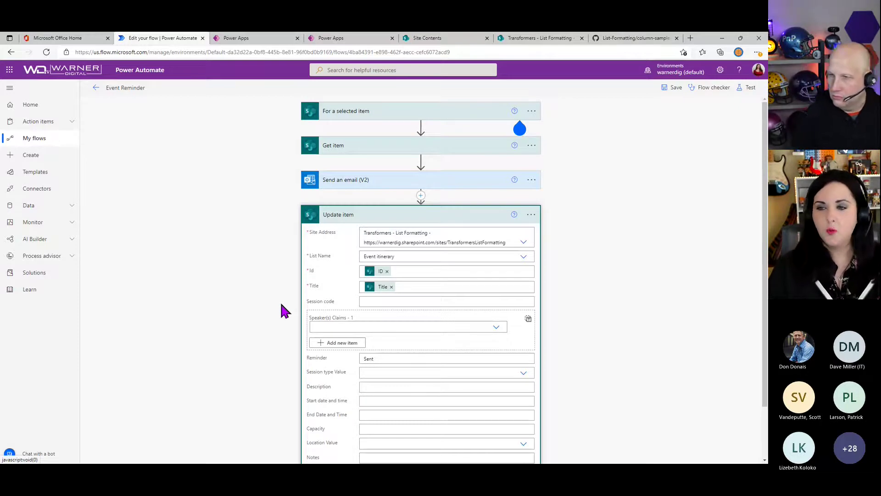
{"action": "scroll", "coordinate": [283, 308], "scroll_direction": "down", "scroll_amount": 1}
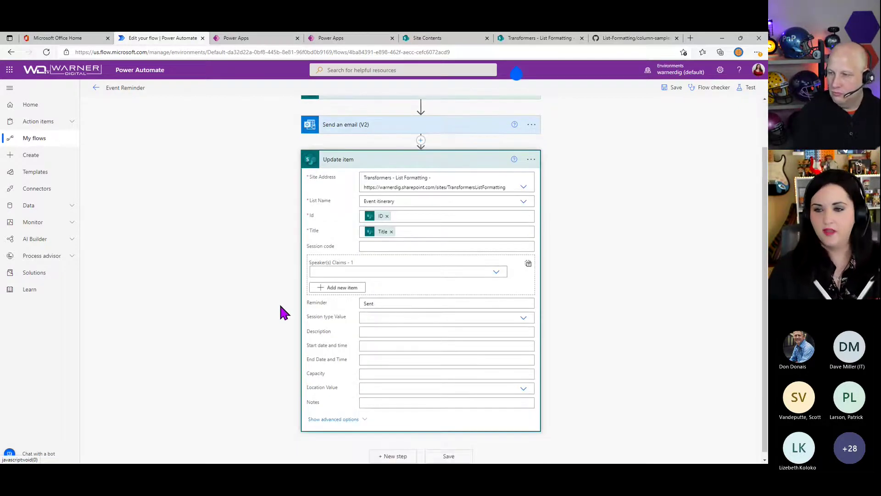
{"action": "scroll", "coordinate": [292, 299], "scroll_direction": "down", "scroll_amount": 1}
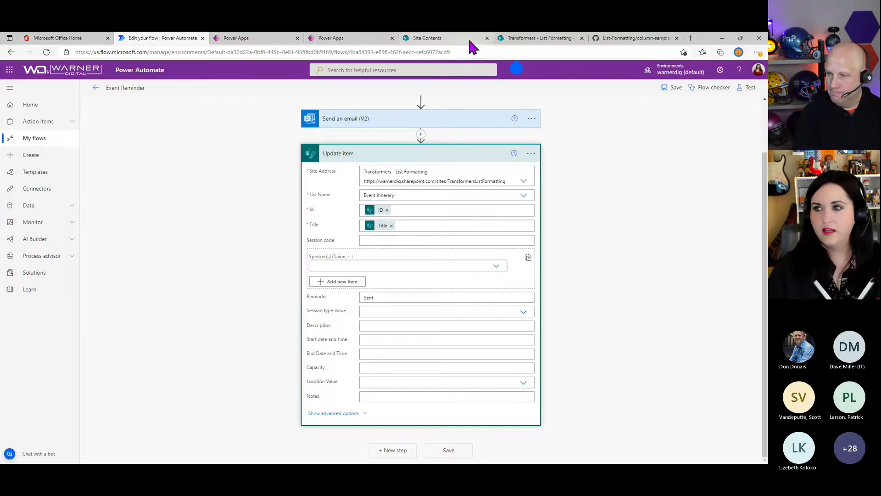
Switch to the Event itinerary list and inspect the Reminder column's name and type settings without saving changes.
{"action": "left_click", "coordinate": [525, 38]}
{"action": "left_click", "coordinate": [407, 214]}
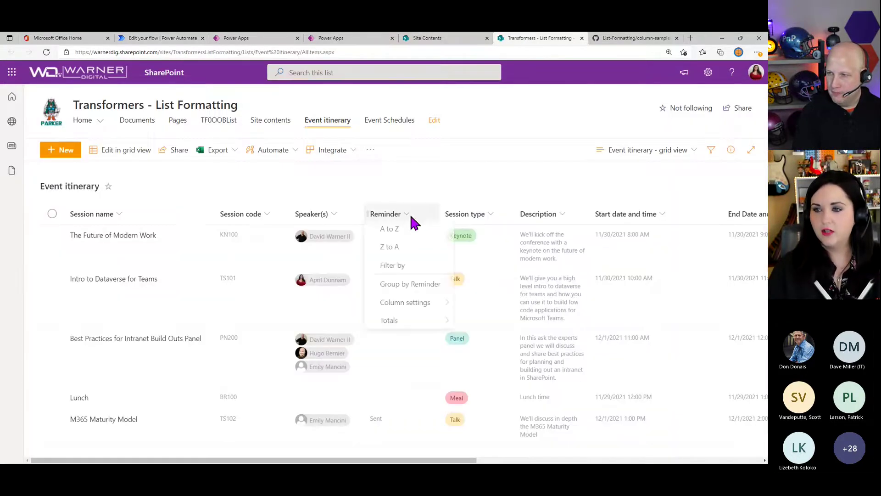
{"action": "mouse_move", "coordinate": [407, 308]}
{"action": "left_click", "coordinate": [476, 309]}
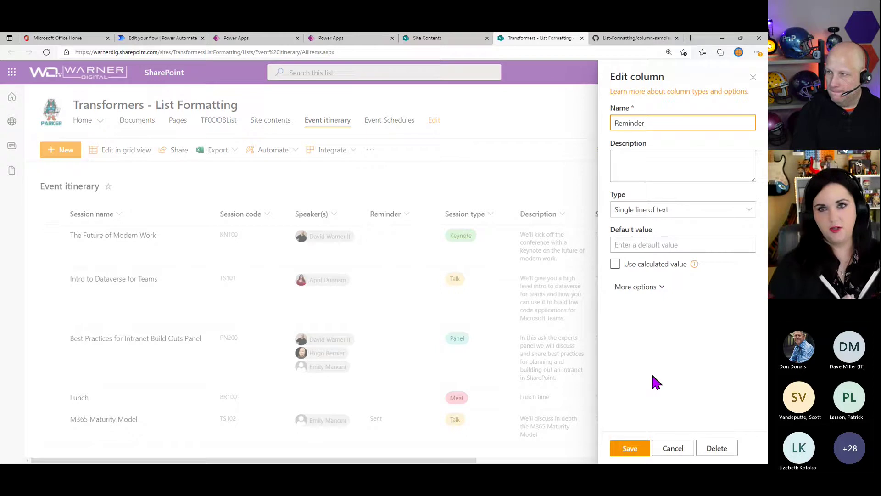
{"action": "left_click", "coordinate": [673, 448]}
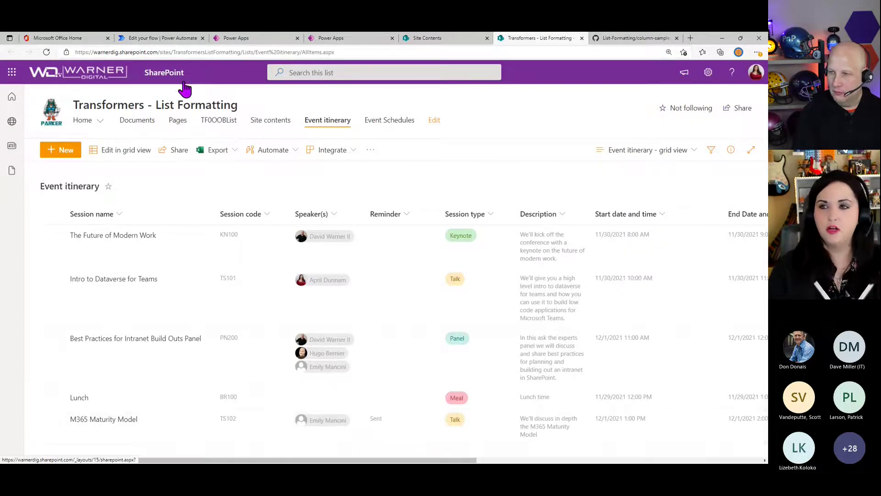
Return to the Event Reminder flow, check the Reminder value in the Update item action and collapse the card.
{"action": "left_click", "coordinate": [158, 37]}
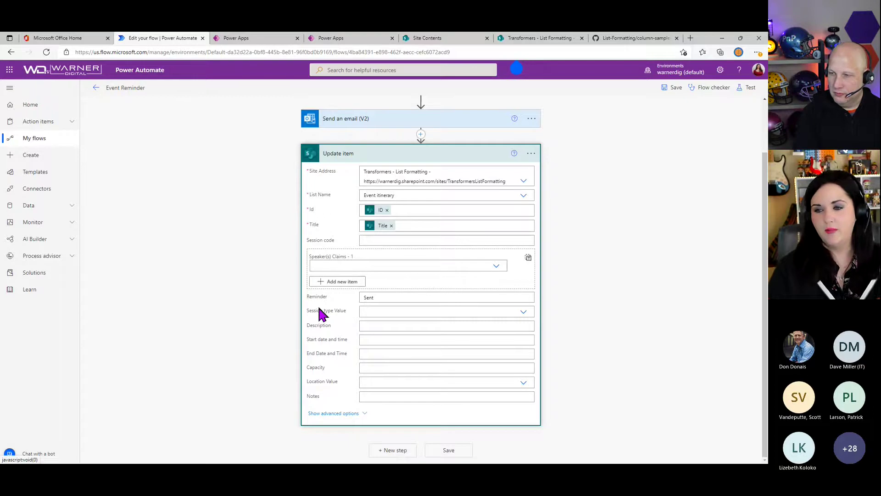
{"action": "left_click", "coordinate": [407, 298]}
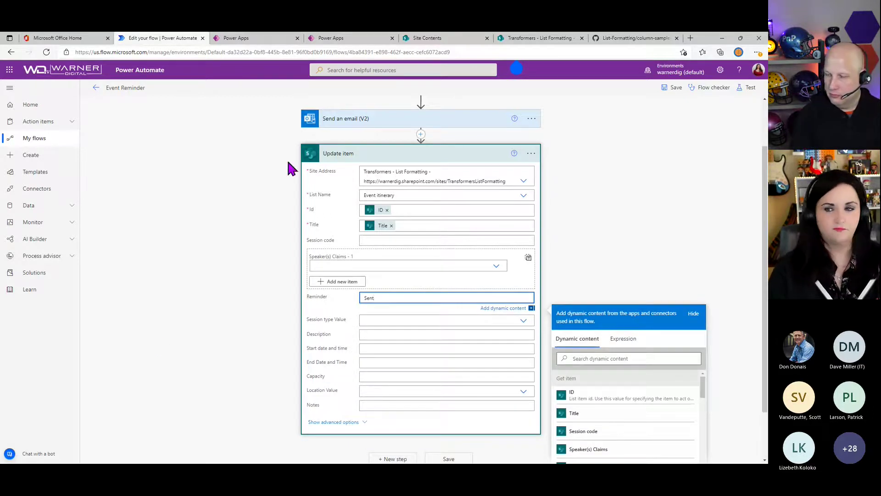
{"action": "left_click", "coordinate": [338, 154]}
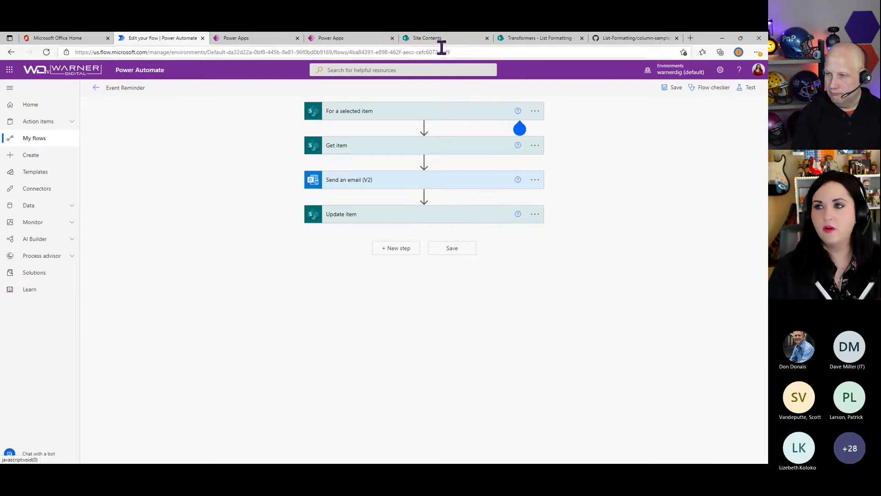
Review the 1.PowerAutomateIntegration JSON in Visual Studio Code, including its executeFlow action, and return to the Event itinerary list.
{"action": "left_click", "coordinate": [517, 38]}
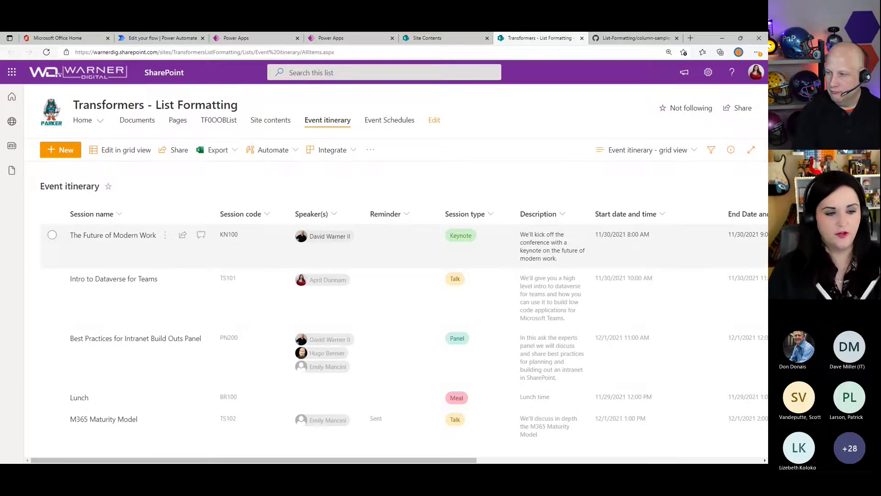
{"action": "key", "text": "alt+Tab"}
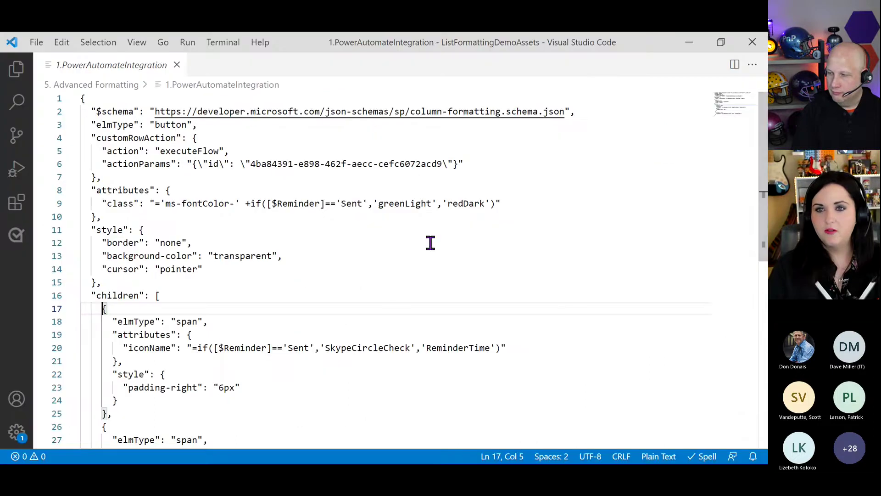
{"action": "left_click", "coordinate": [393, 320]}
{"action": "scroll", "coordinate": [409, 336], "scroll_direction": "down", "scroll_amount": 3}
{"action": "scroll", "coordinate": [409, 336], "scroll_direction": "down", "scroll_amount": 2}
{"action": "scroll", "coordinate": [409, 333], "scroll_direction": "up", "scroll_amount": 5}
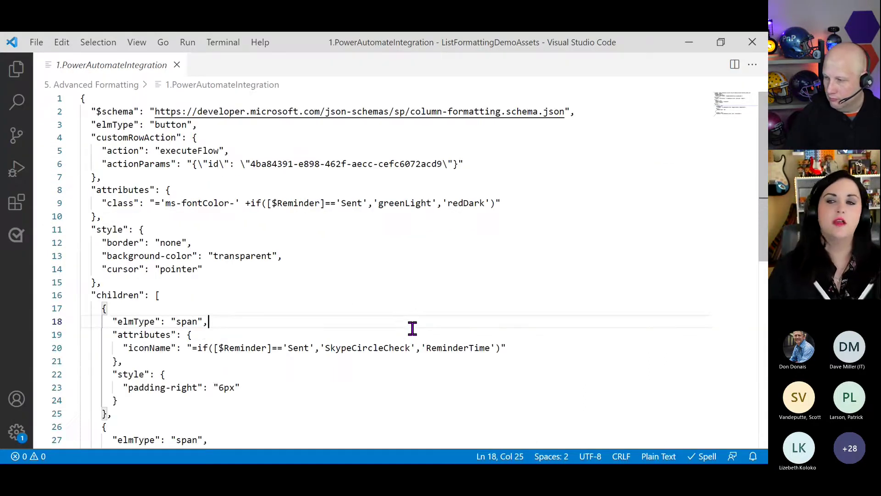
{"action": "left_click", "coordinate": [339, 151]}
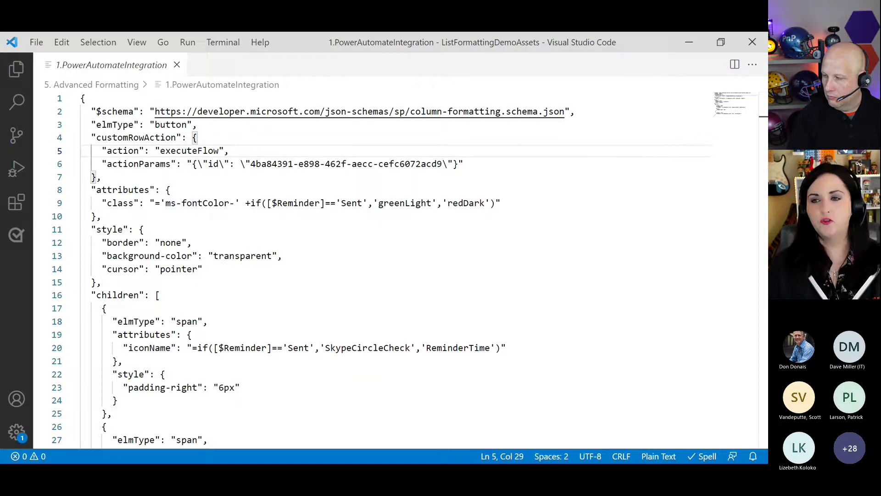
{"action": "key", "text": "alt+Tab"}
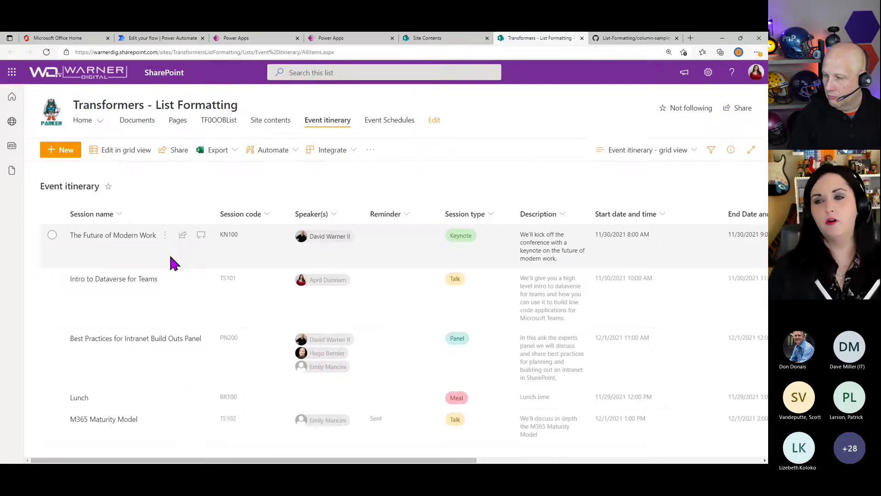
View the Event Reminder flow's run pane for The Future of Modern Work item, close it without running, and deselect the item.
{"action": "left_click", "coordinate": [51, 236]}
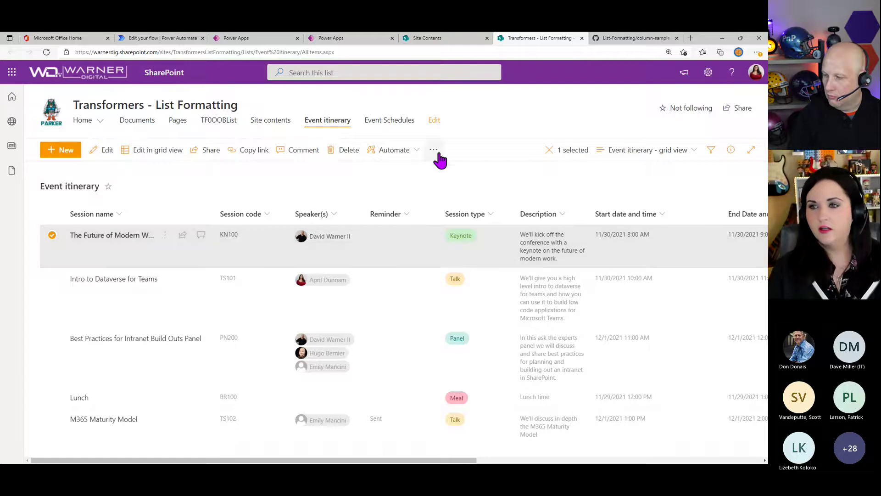
{"action": "left_click", "coordinate": [415, 152]}
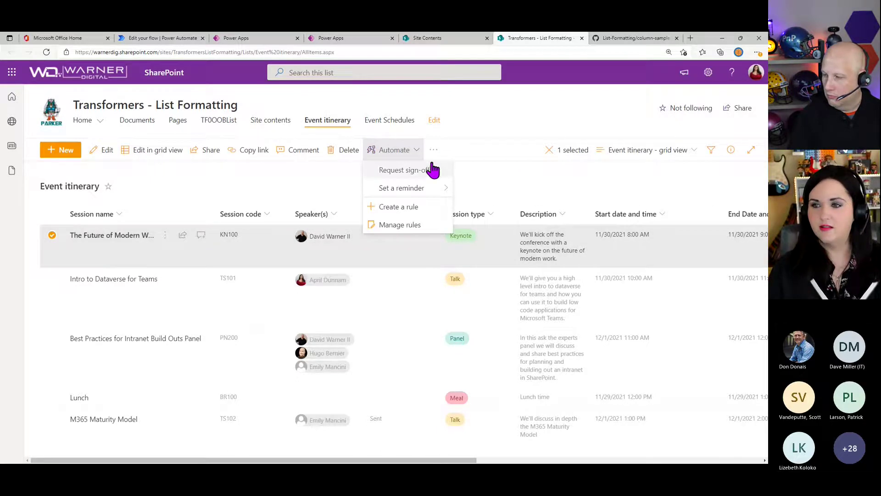
{"action": "mouse_move", "coordinate": [430, 190]}
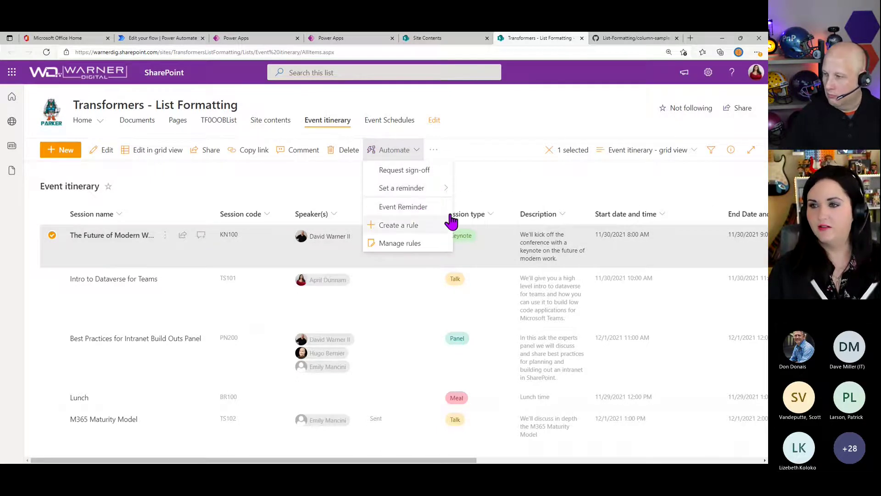
{"action": "left_click", "coordinate": [430, 208]}
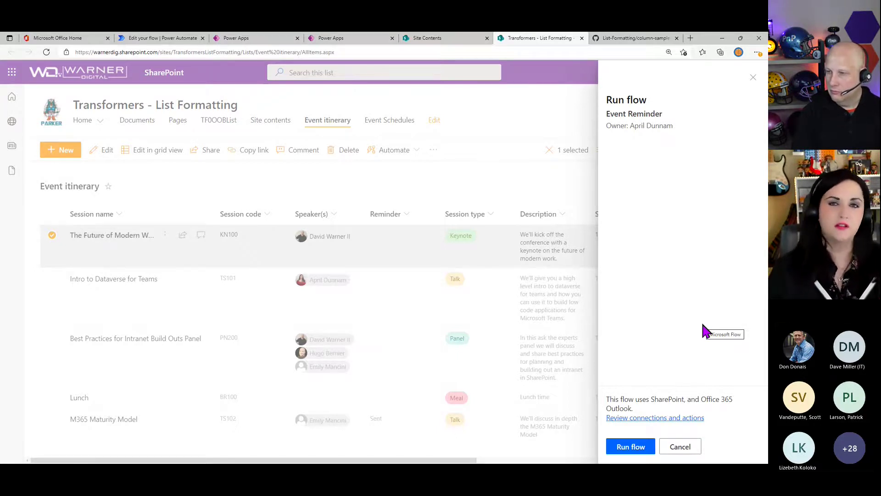
{"action": "left_click", "coordinate": [753, 77]}
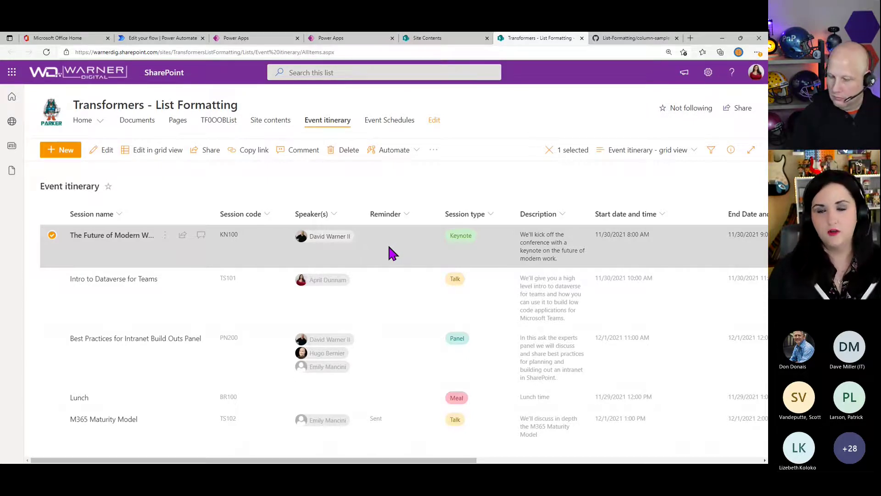
{"action": "left_click", "coordinate": [52, 236]}
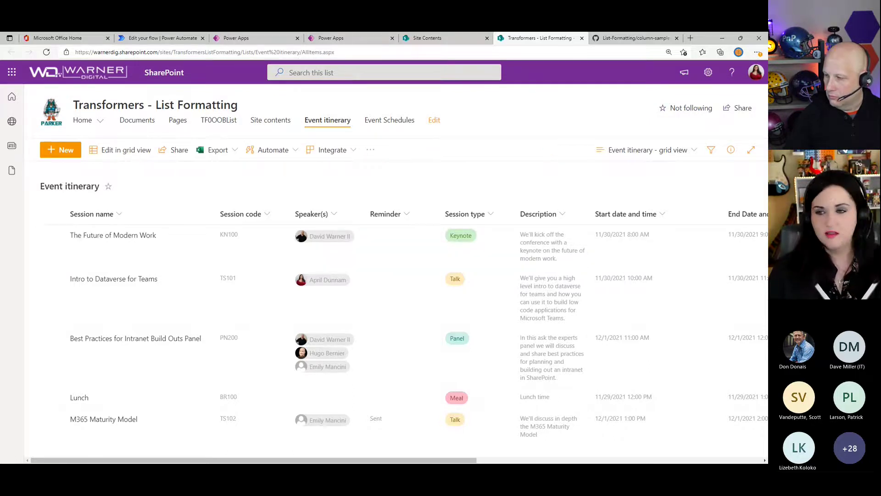
Switch to Visual Studio Code and highlight the flow ID in the actionParams line of 1.PowerAutomateIntegration.
{"action": "key", "text": "alt+Tab"}
{"action": "left_click", "coordinate": [447, 299]}
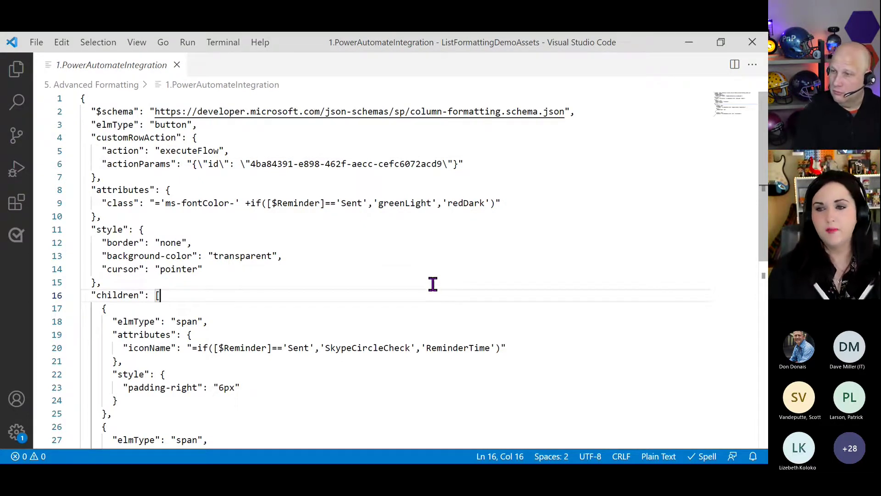
{"action": "left_click", "coordinate": [320, 272]}
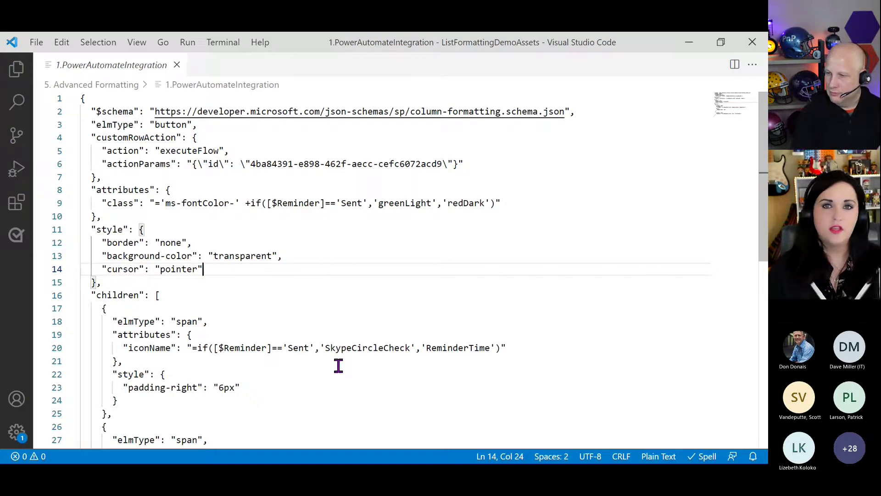
{"action": "left_click_drag", "start_coordinate": [249, 164], "coordinate": [443, 163]}
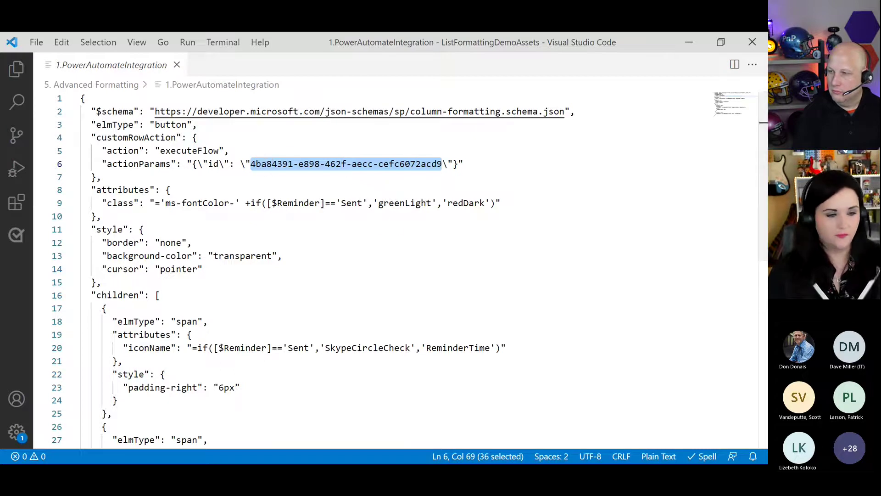
Switch to the Event Reminder flow in Power Automate and highlight the environment ID and the flow ID in its web address.
{"action": "key", "text": "alt+Tab"}
{"action": "left_click", "coordinate": [173, 39]}
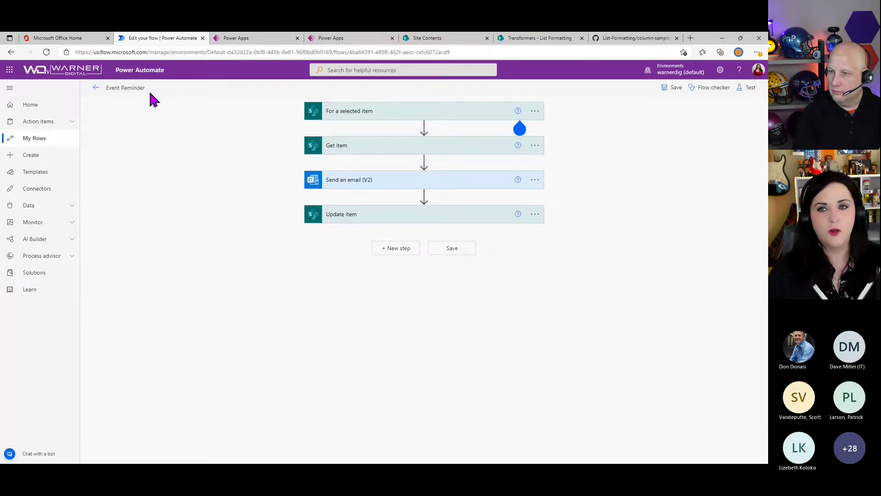
{"action": "left_click", "coordinate": [146, 54]}
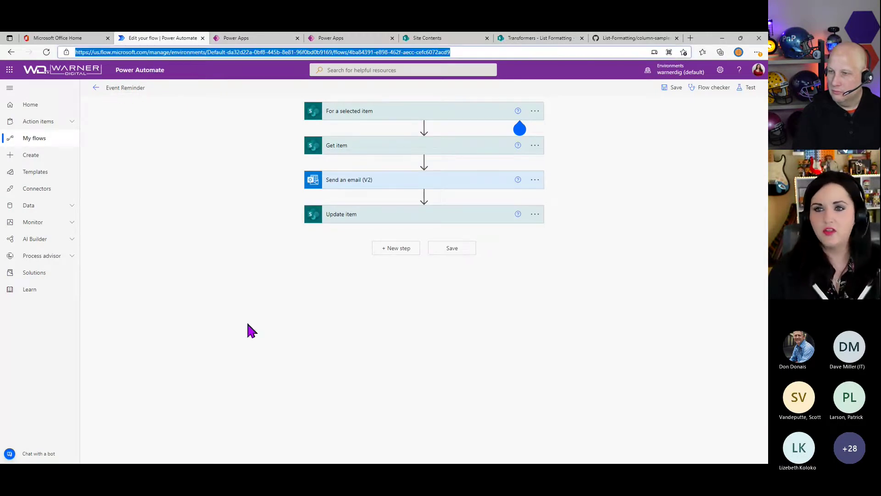
{"action": "left_click", "coordinate": [253, 52]}
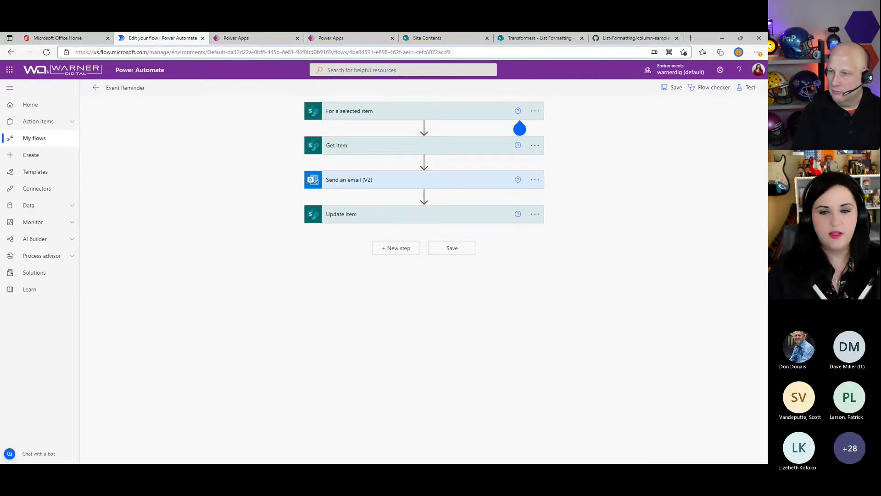
{"action": "key", "text": "alt+Tab"}
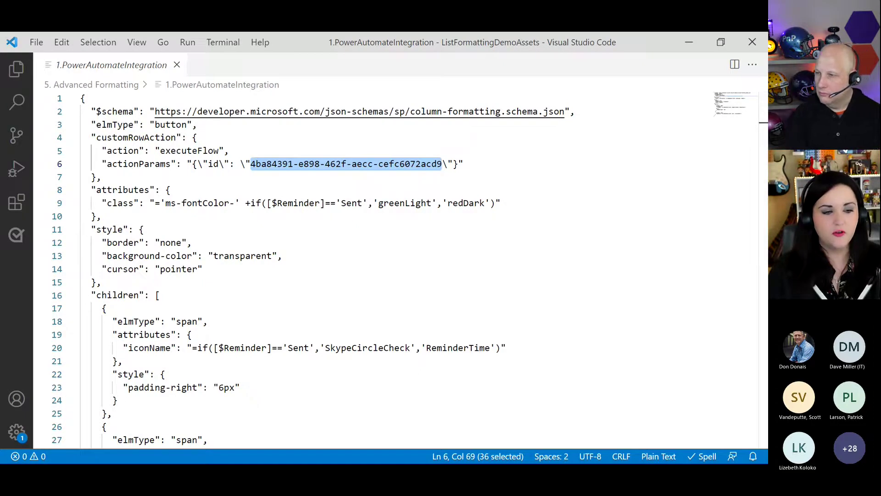
{"action": "key", "text": "alt+Tab"}
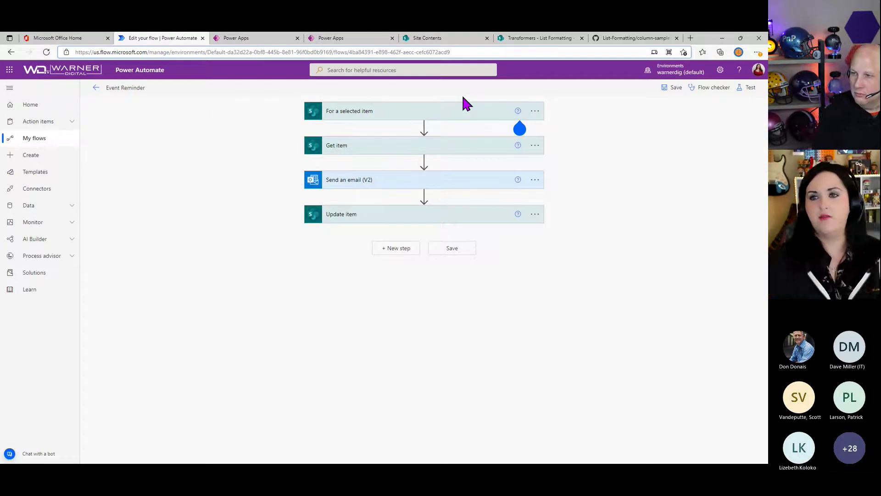
{"action": "left_click_drag", "start_coordinate": [228, 53], "coordinate": [324, 51]}
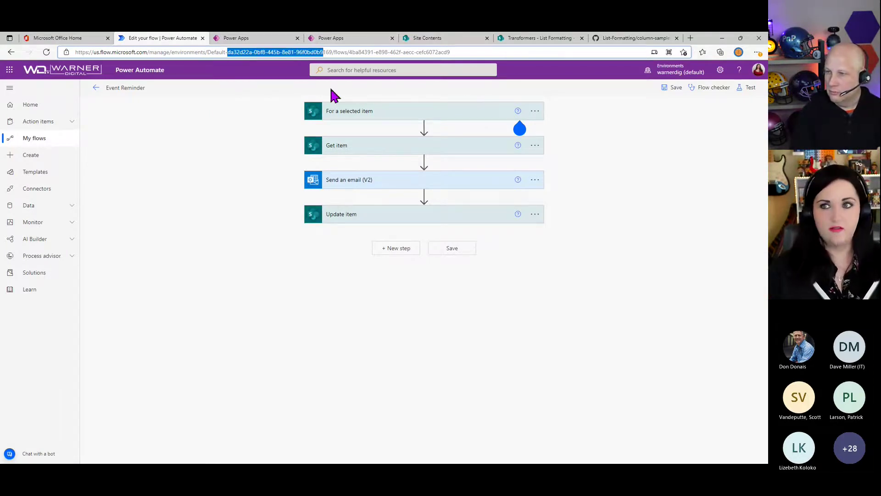
{"action": "left_click", "coordinate": [345, 52]}
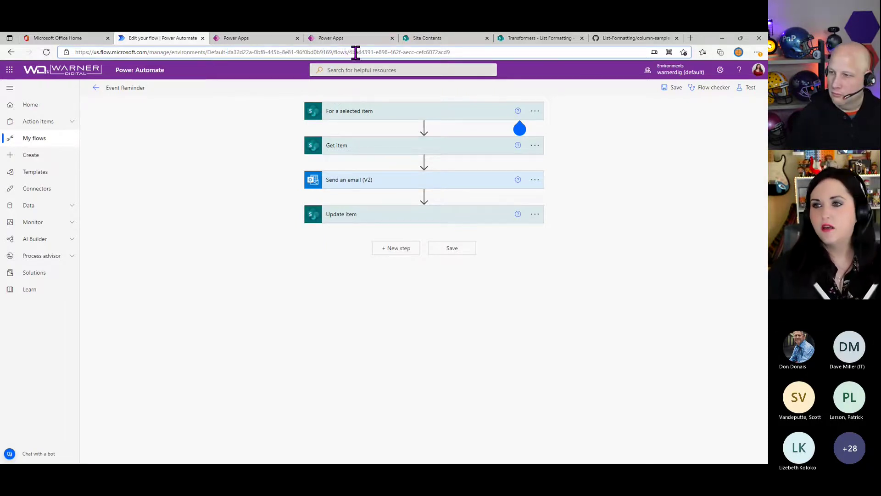
{"action": "left_click_drag", "start_coordinate": [348, 52], "coordinate": [467, 52]}
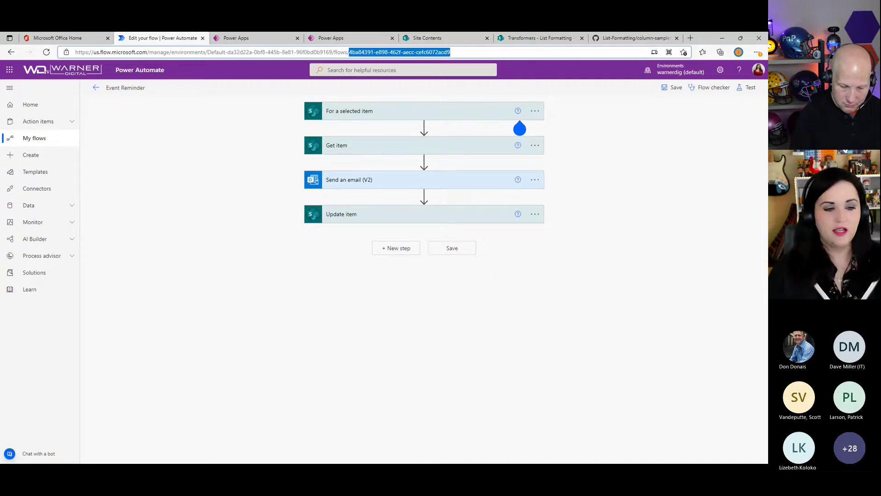
Return to Visual Studio Code and examine the class expression's ms-fontColor prefix, Sent condition, and greenLight and redDark colours.
{"action": "key", "text": "alt+Tab"}
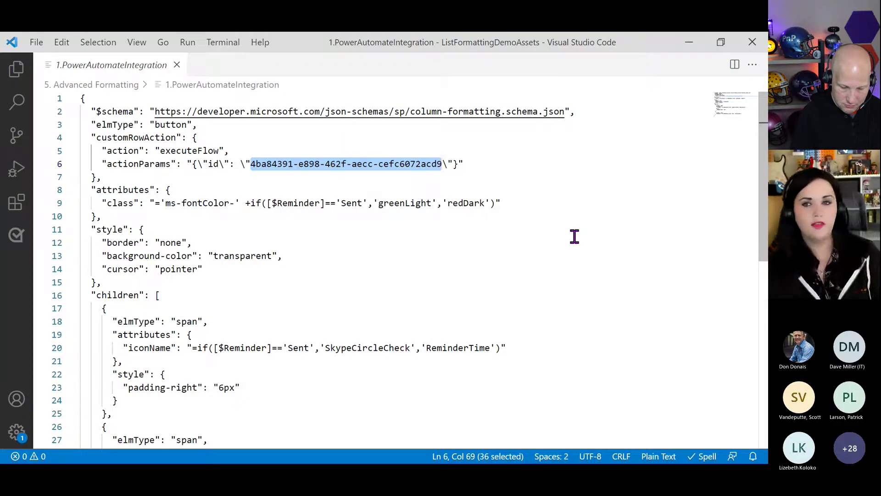
{"action": "left_click", "coordinate": [257, 202]}
{"action": "left_click", "coordinate": [205, 203]}
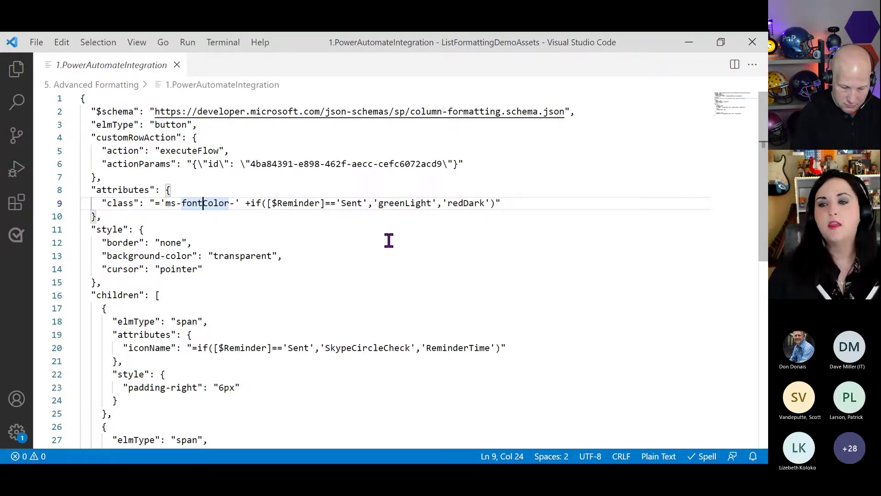
{"action": "left_click", "coordinate": [350, 204]}
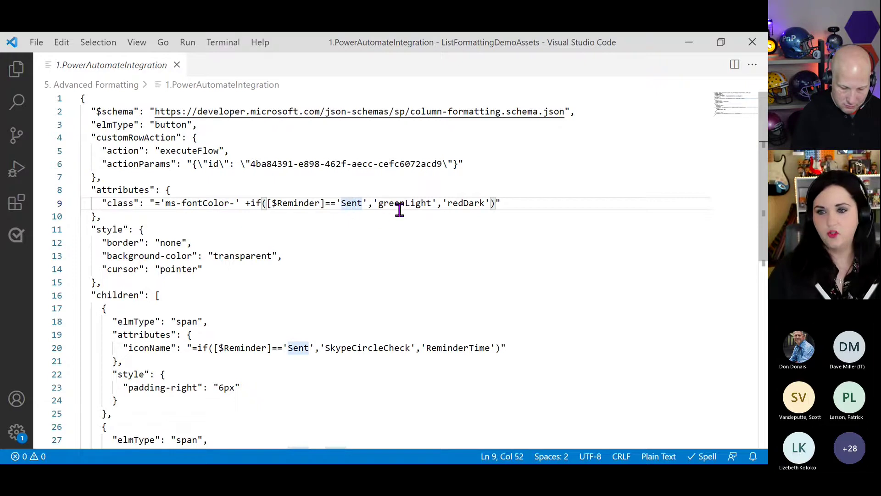
{"action": "left_click_drag", "start_coordinate": [400, 205], "coordinate": [421, 206]}
{"action": "left_click", "coordinate": [464, 205]}
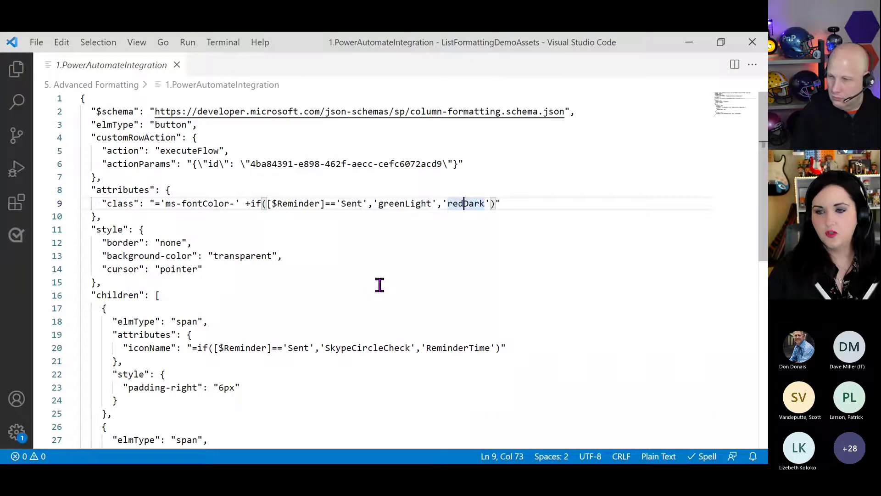
Examine the iconName expression in the first child span, including its SkypeCircleCheck and ReminderTime icon names.
{"action": "scroll", "coordinate": [380, 285], "scroll_direction": "down", "scroll_amount": 4}
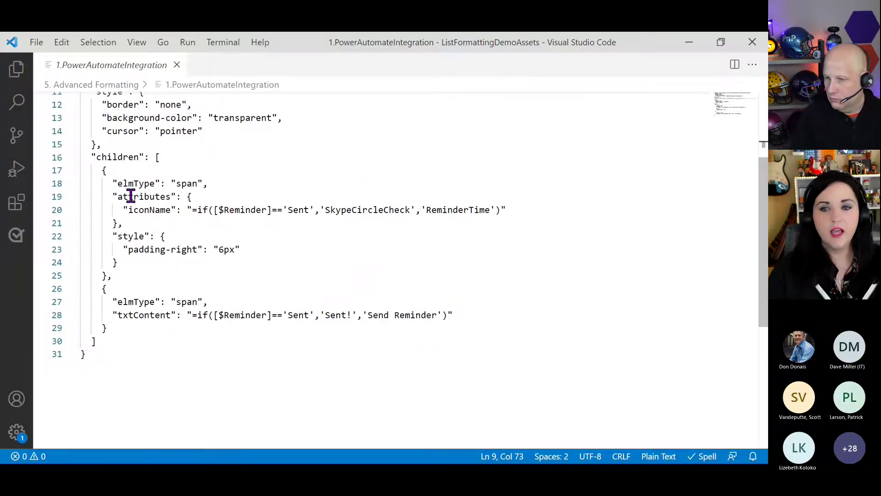
{"action": "left_click_drag", "start_coordinate": [106, 210], "coordinate": [159, 214]}
{"action": "left_click", "coordinate": [273, 210]}
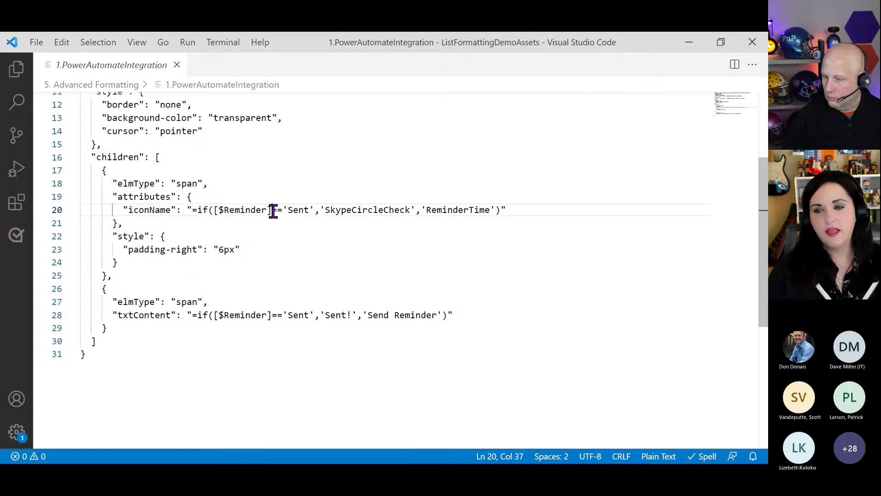
{"action": "double_click", "coordinate": [400, 209]}
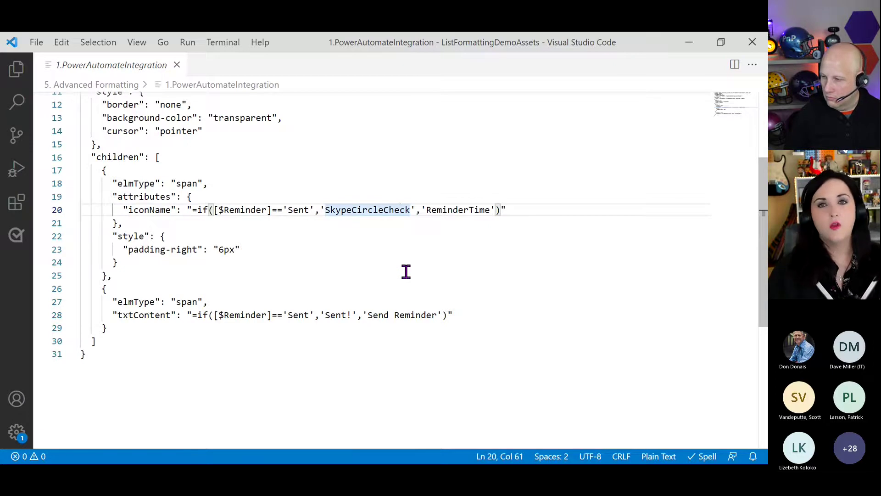
{"action": "double_click", "coordinate": [454, 209]}
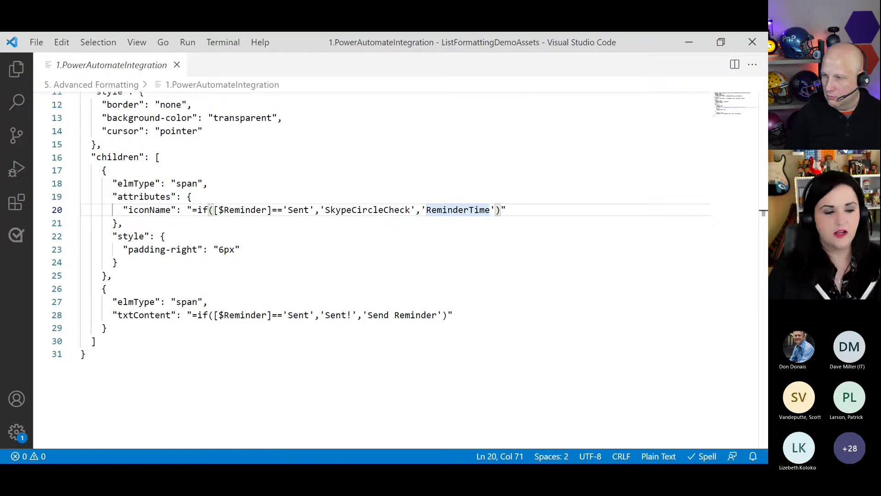
Open flicon.io in a new browser tab and preview the icons in the Logos category, clearing the filter again.
{"action": "key", "text": "alt+Tab"}
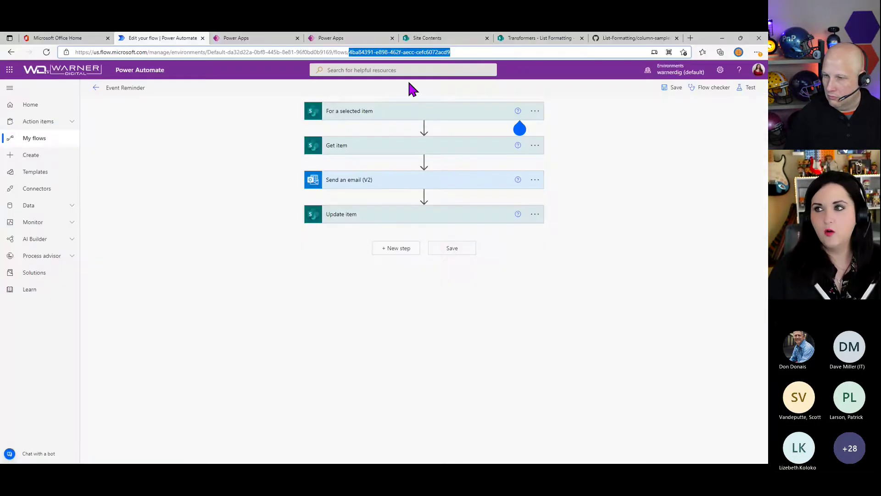
{"action": "left_click", "coordinate": [691, 38]}
{"action": "type", "text": "flicon.io"}
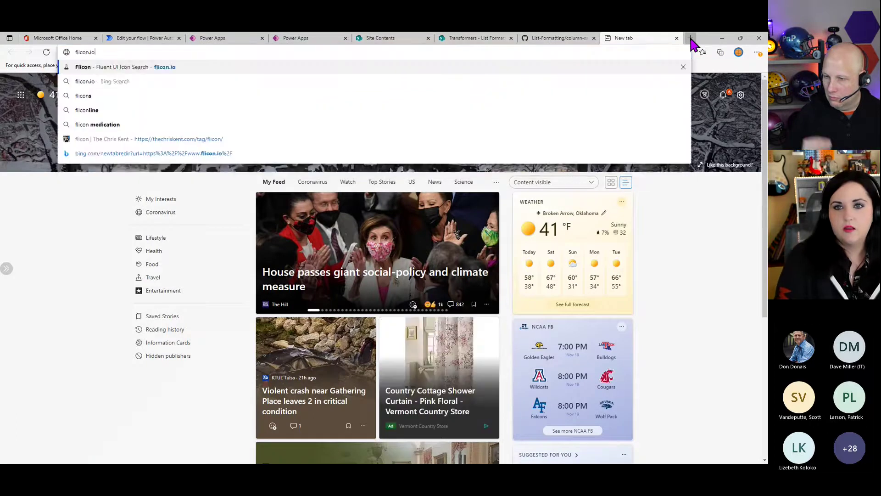
{"action": "key", "text": "Return"}
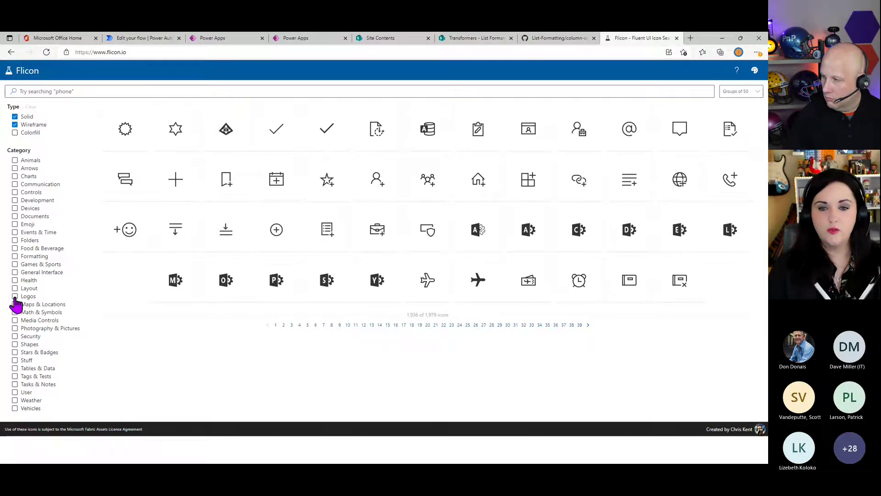
{"action": "left_click", "coordinate": [15, 296]}
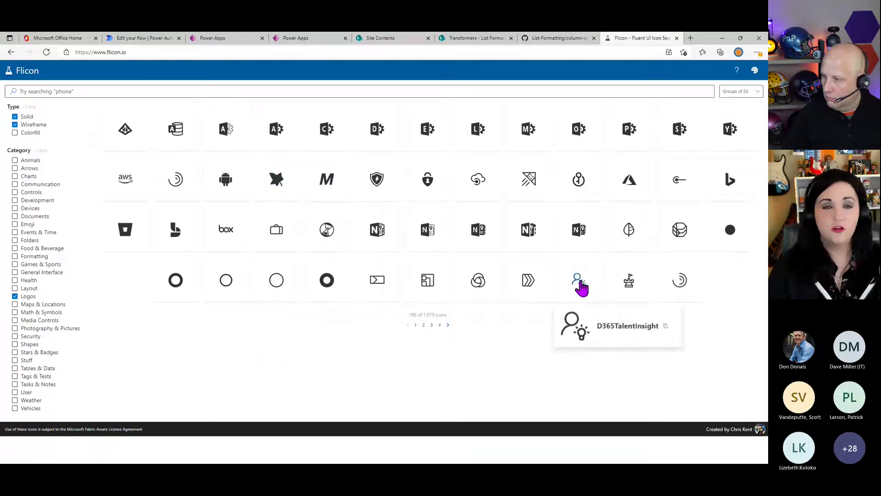
{"action": "left_click", "coordinate": [15, 296]}
Search Flicon for "reminder", copy the ReminderTime icon's name, and highlight the matching name in the iconName expression in Visual Studio Code.
{"action": "left_click", "coordinate": [76, 90]}
{"action": "type", "text": "reminder"}
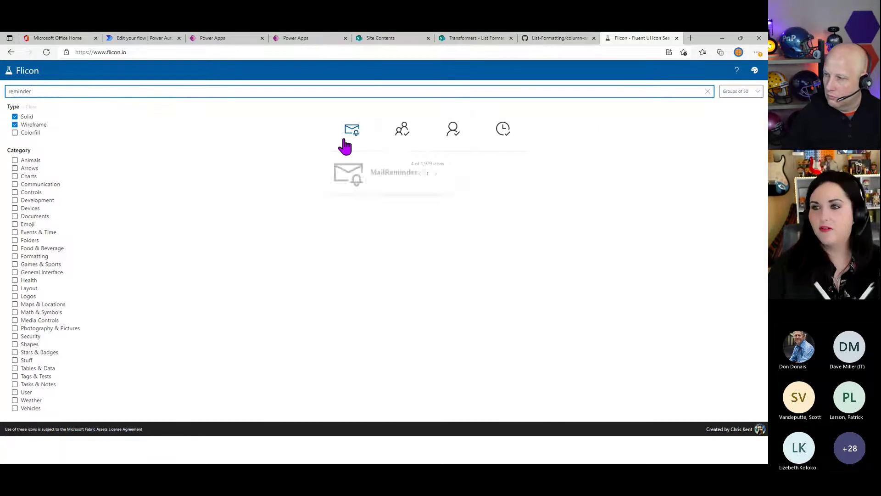
{"action": "mouse_move", "coordinate": [523, 138]}
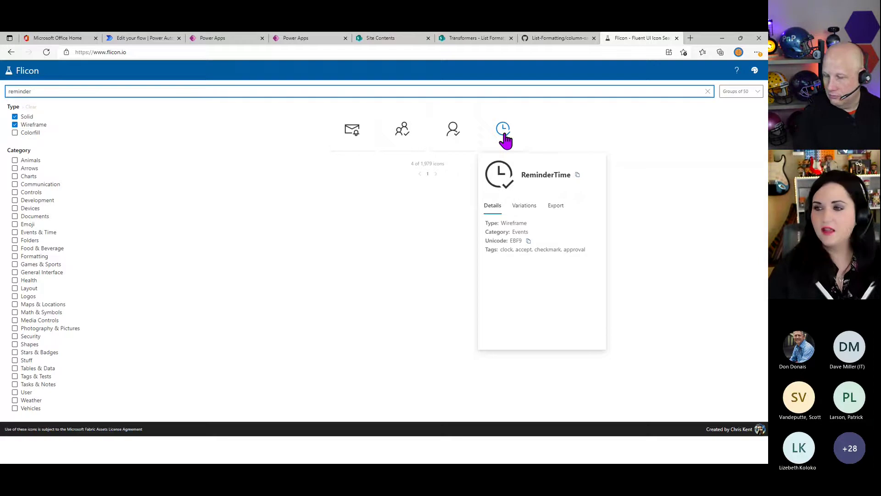
{"action": "left_click", "coordinate": [578, 177]}
{"action": "key", "text": "alt+Tab"}
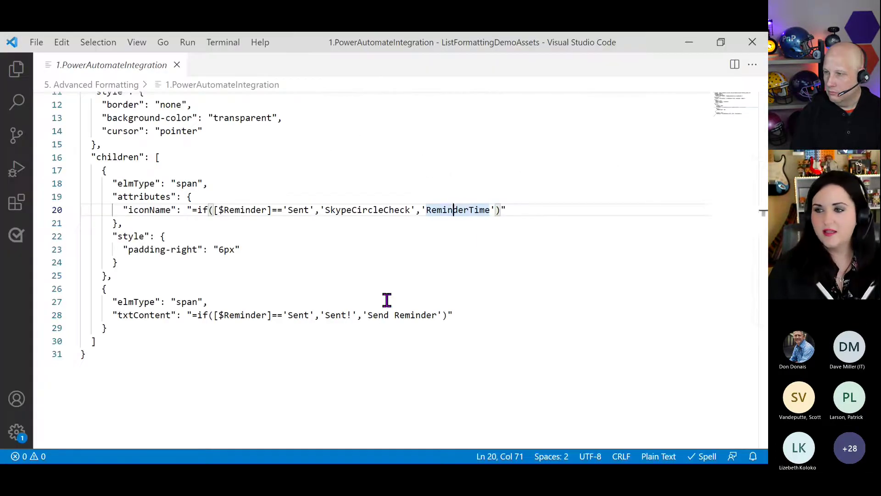
{"action": "left_click_drag", "start_coordinate": [491, 209], "coordinate": [427, 210]}
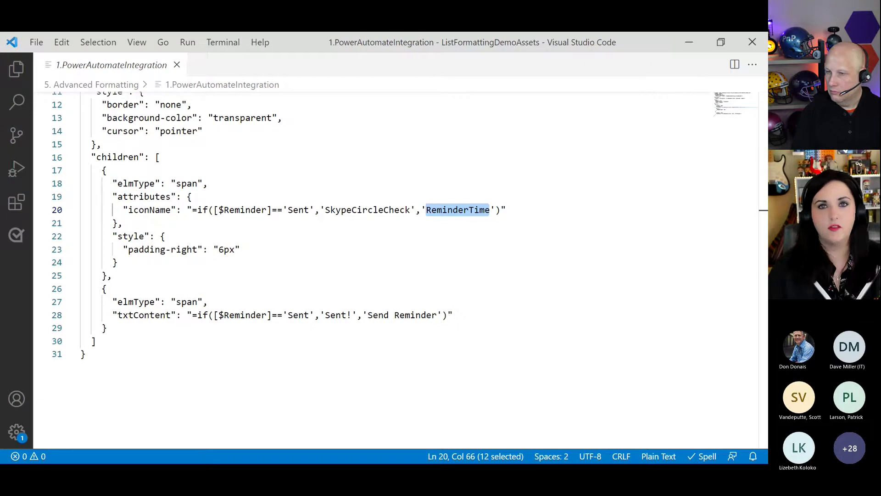
Clear the Flicon search and browse icons in the Events & Time, Emoji, Documents and Devices categories.
{"action": "key", "text": "alt+Tab"}
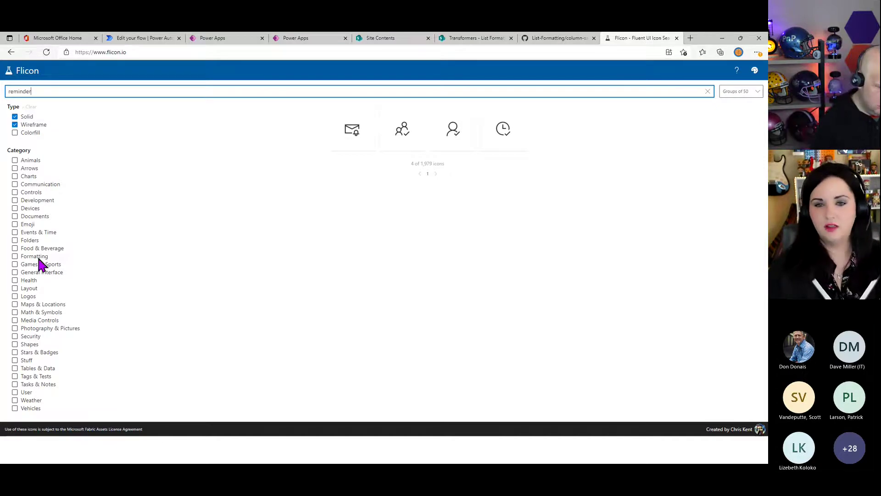
{"action": "left_click", "coordinate": [28, 233]}
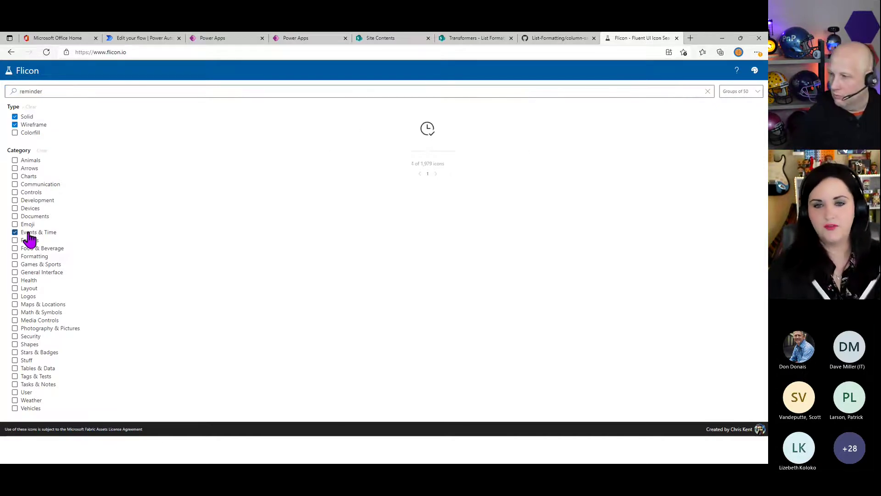
{"action": "left_click", "coordinate": [31, 224]}
{"action": "double_click", "coordinate": [46, 88]}
{"action": "key", "text": "BackSpace"}
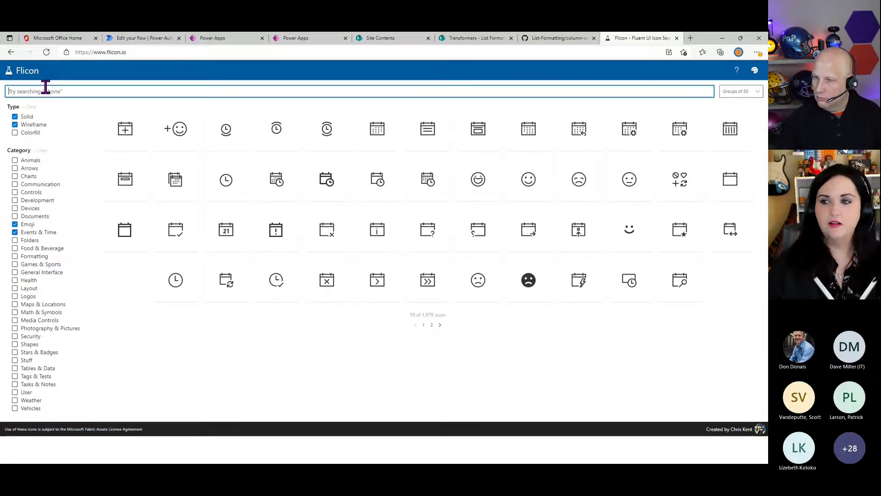
{"action": "left_click", "coordinate": [35, 217]}
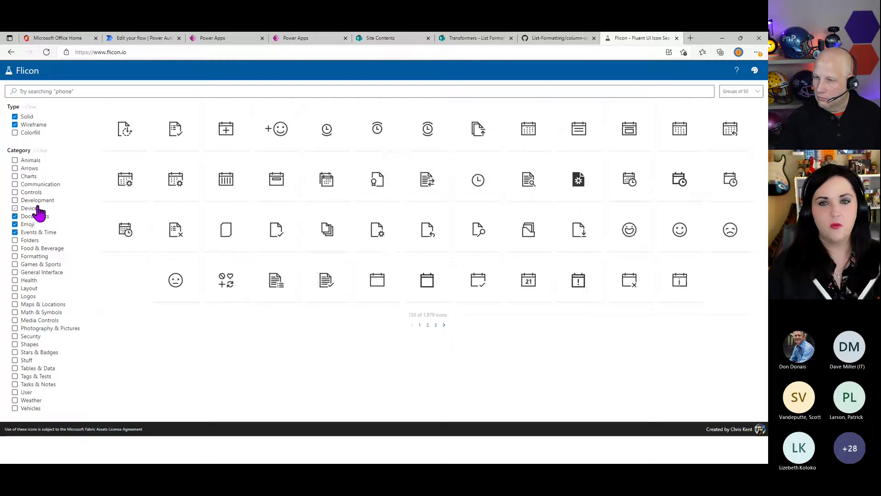
{"action": "left_click", "coordinate": [37, 208]}
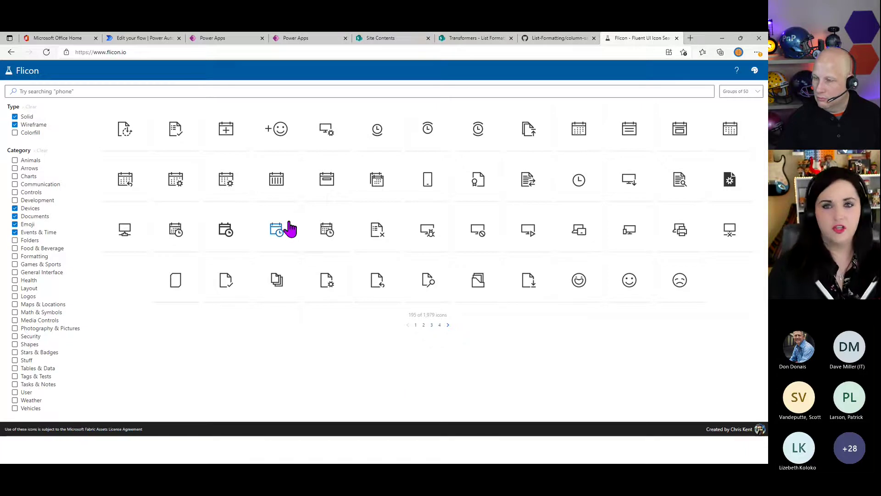
{"action": "mouse_move", "coordinate": [289, 228]}
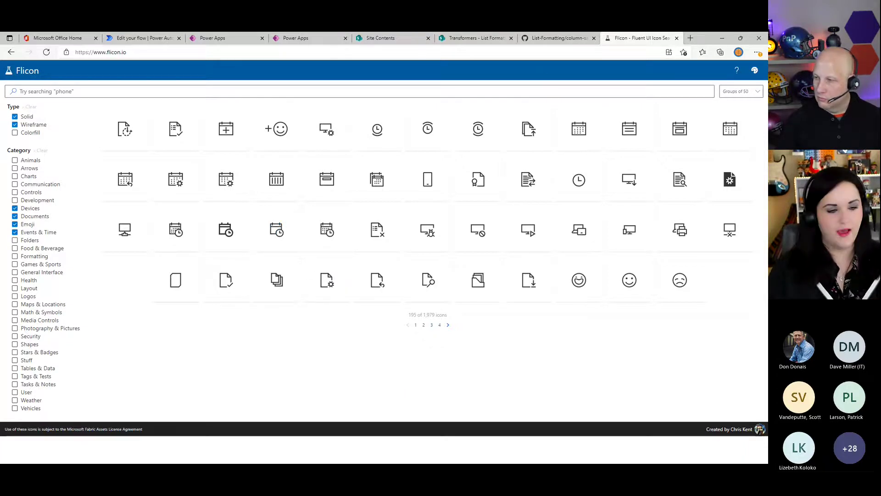
Return to Visual Studio Code and examine the second span's txtContent expression, highlighting the flow ID in actionParams.
{"action": "key", "text": "alt+Tab"}
{"action": "left_click", "coordinate": [182, 315]}
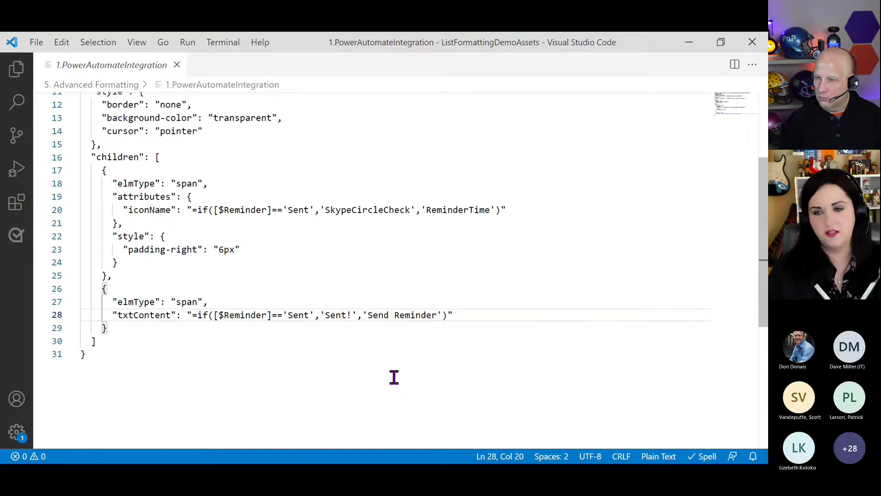
{"action": "left_click", "coordinate": [138, 383]}
{"action": "scroll", "coordinate": [151, 394], "scroll_direction": "up", "scroll_amount": 3}
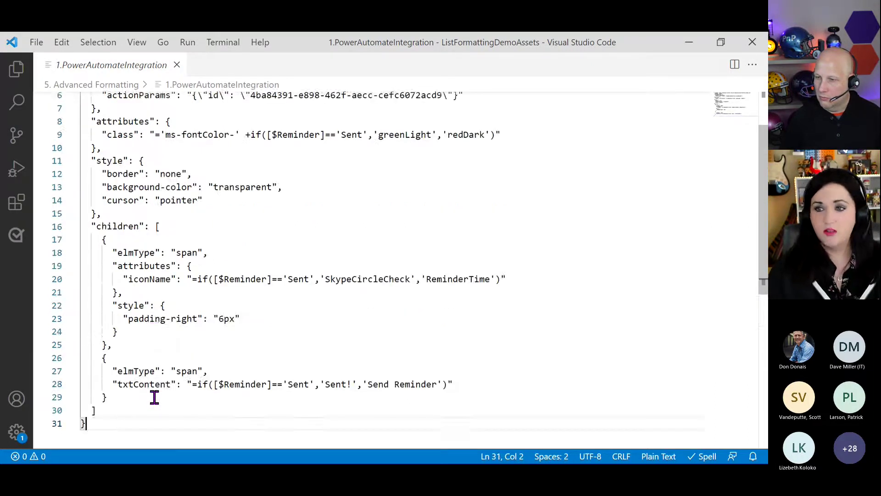
{"action": "scroll", "coordinate": [152, 398], "scroll_direction": "up", "scroll_amount": 2}
{"action": "left_click", "coordinate": [359, 258]}
{"action": "left_click_drag", "start_coordinate": [443, 163], "coordinate": [250, 163]}
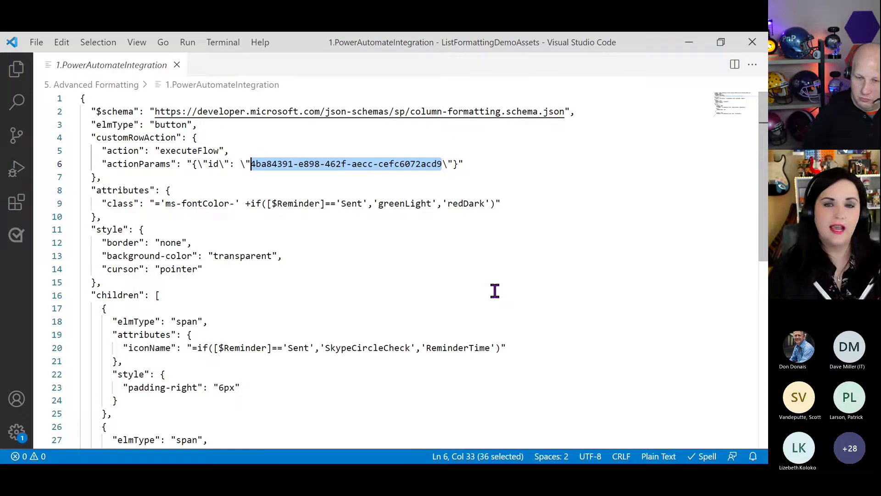
Copy the entire 1.PowerAutomateIntegration JSON and switch to the Event itinerary list in the browser.
{"action": "left_click", "coordinate": [495, 291]}
{"action": "key", "text": "ctrl+a"}
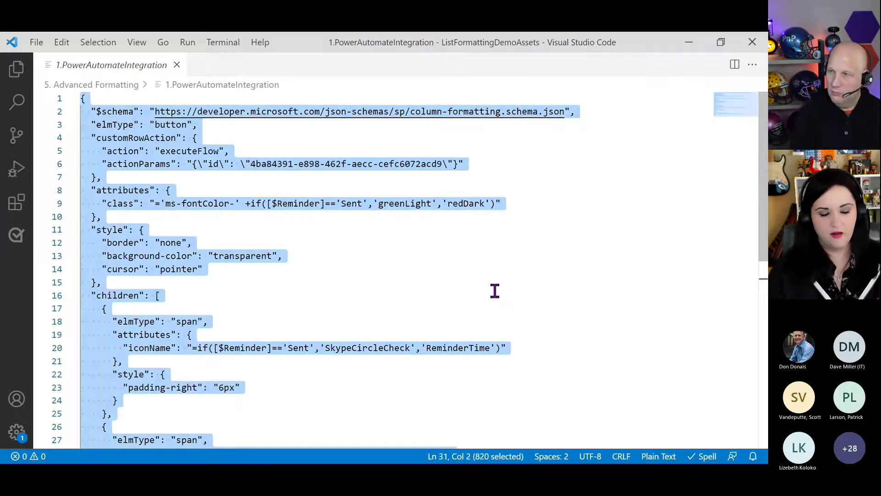
{"action": "key", "text": "alt+Tab"}
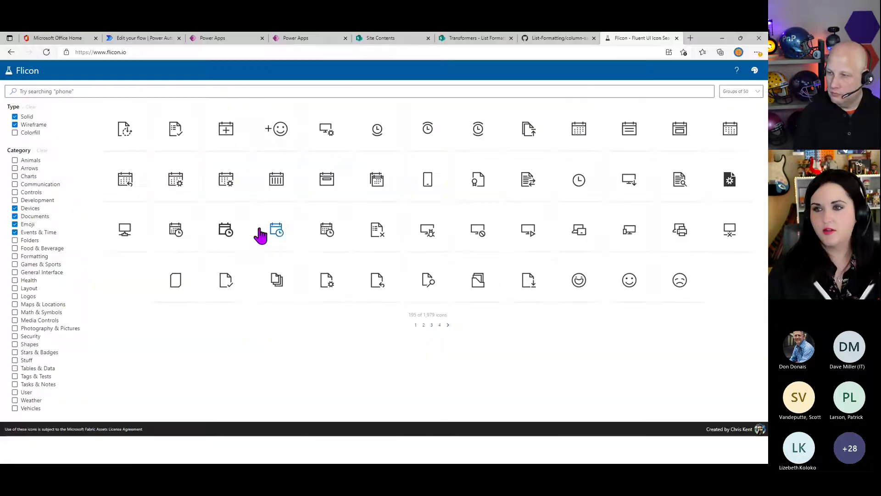
{"action": "left_click", "coordinate": [477, 39]}
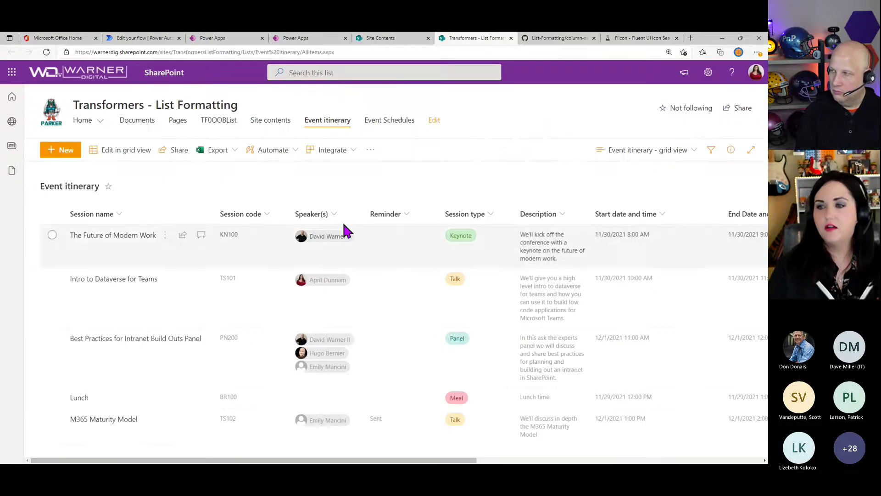
Open the Reminder column's formatting settings in advanced mode.
{"action": "left_click", "coordinate": [410, 215]}
{"action": "mouse_move", "coordinate": [417, 313]}
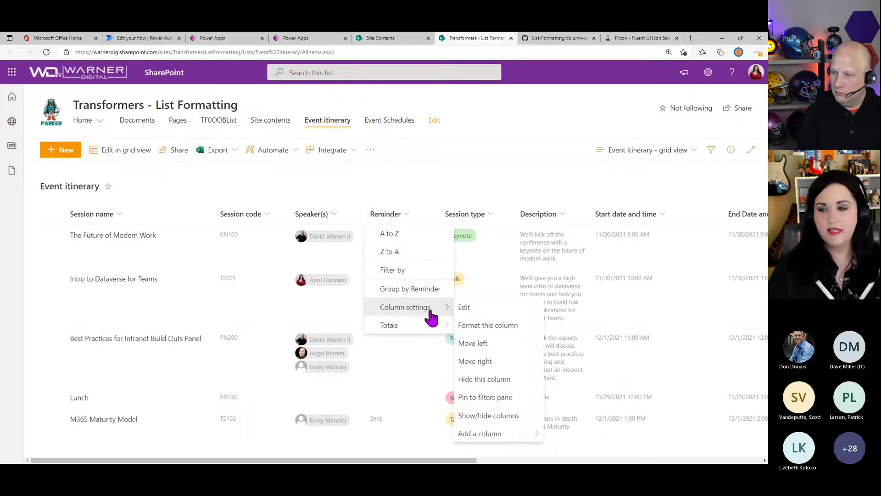
{"action": "left_click", "coordinate": [488, 325]}
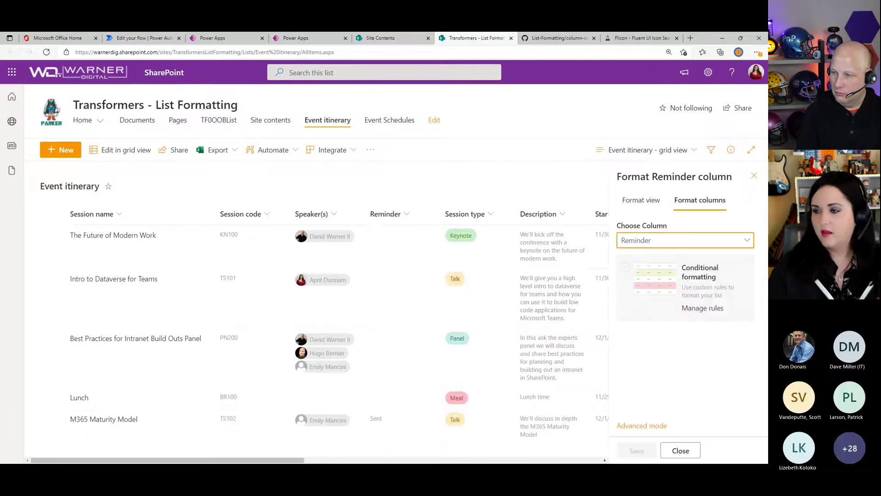
{"action": "left_click", "coordinate": [649, 426]}
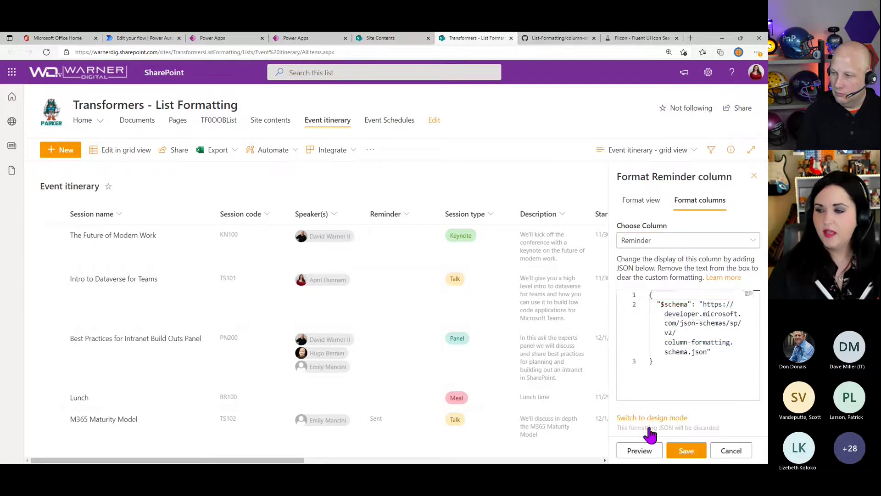
Replace the Reminder column's JSON with the copied button code, save the format and close the formatting pane.
{"action": "left_click", "coordinate": [683, 376]}
{"action": "key", "text": "ctrl+a"}
{"action": "key", "text": "ctrl+v"}
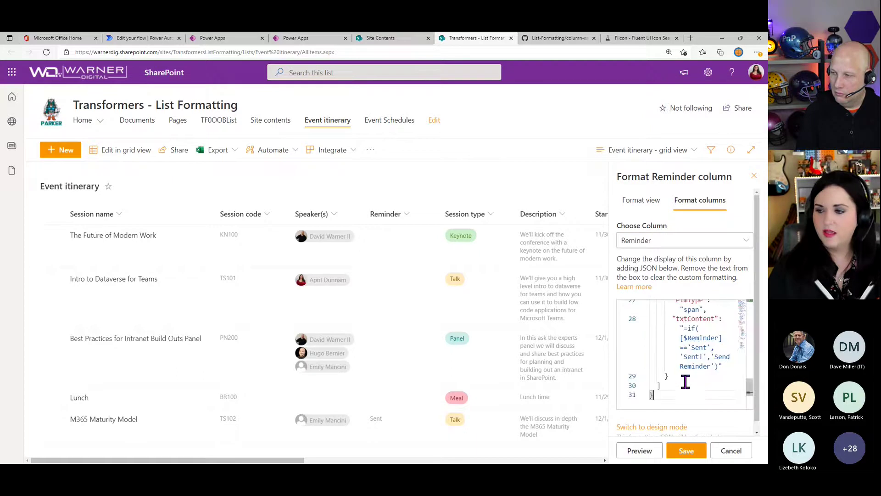
{"action": "left_click", "coordinate": [684, 450]}
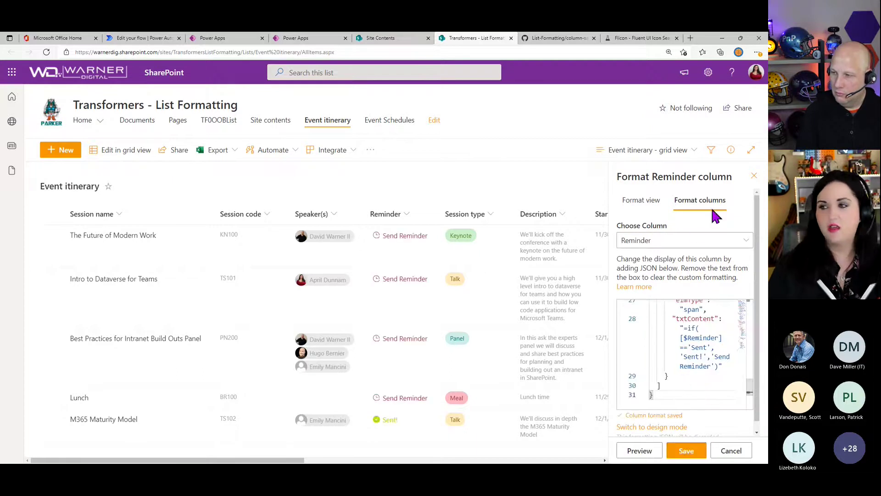
{"action": "left_click", "coordinate": [754, 176]}
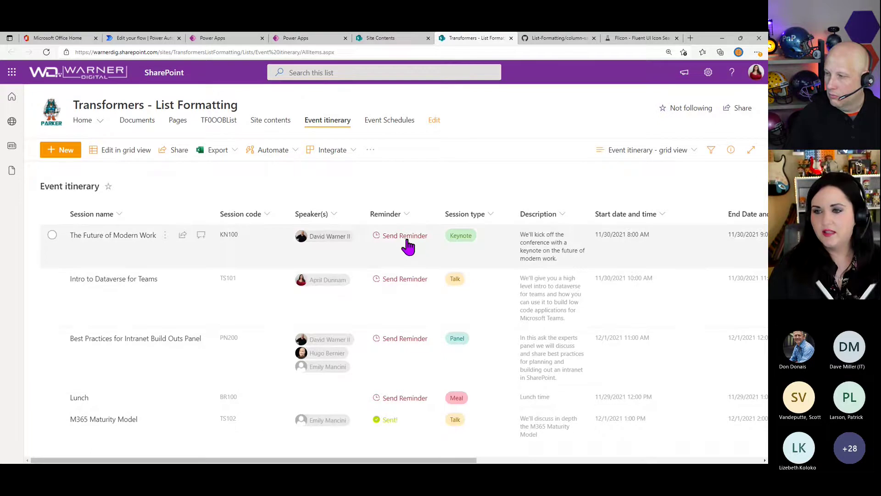
Run the Event Reminder flow for The Future of Modern Work from its Send Reminder link.
{"action": "left_click", "coordinate": [406, 236]}
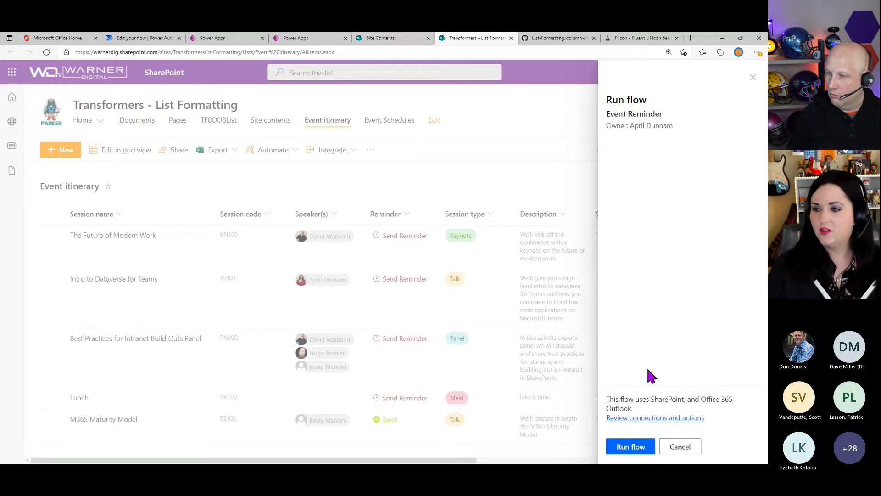
{"action": "left_click", "coordinate": [630, 447]}
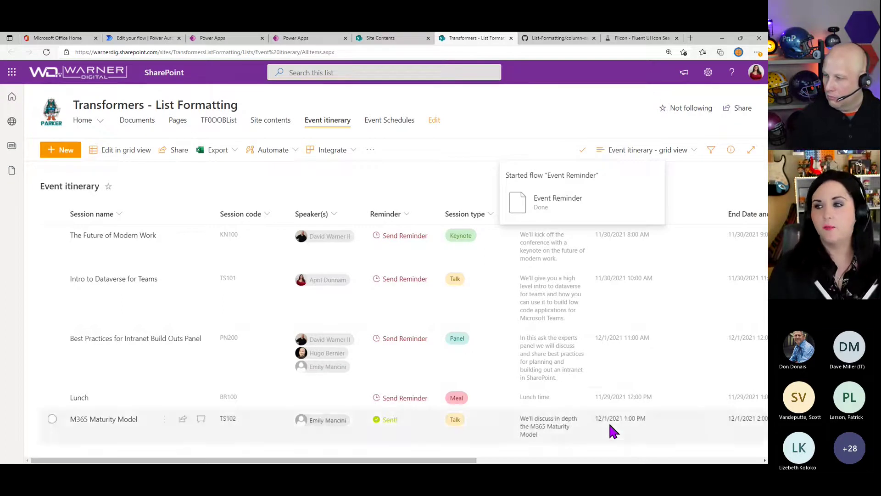
Switch to Power Automate, open the Event Reminder flow's latest run and inspect its Get item action.
{"action": "left_click", "coordinate": [157, 41]}
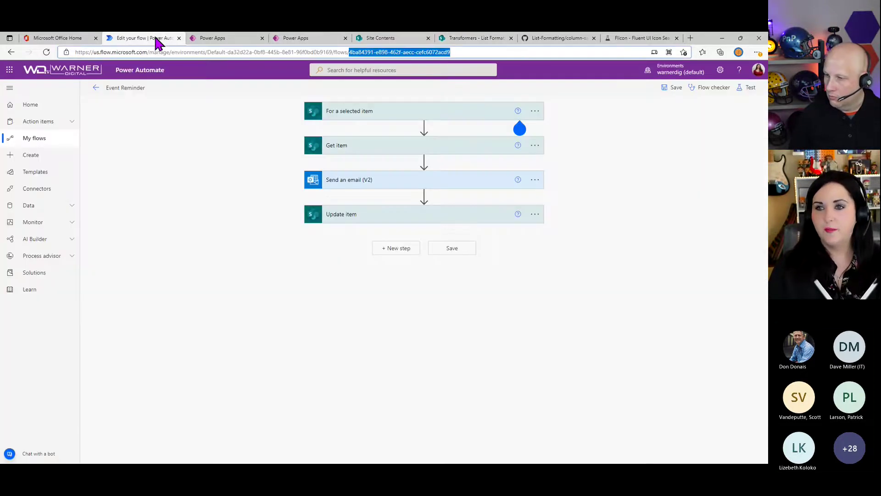
{"action": "left_click", "coordinate": [94, 90]}
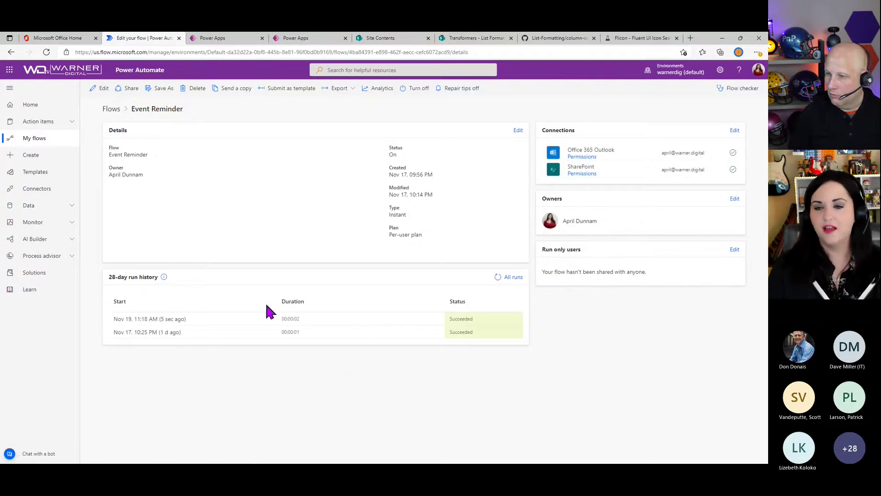
{"action": "left_click", "coordinate": [134, 321]}
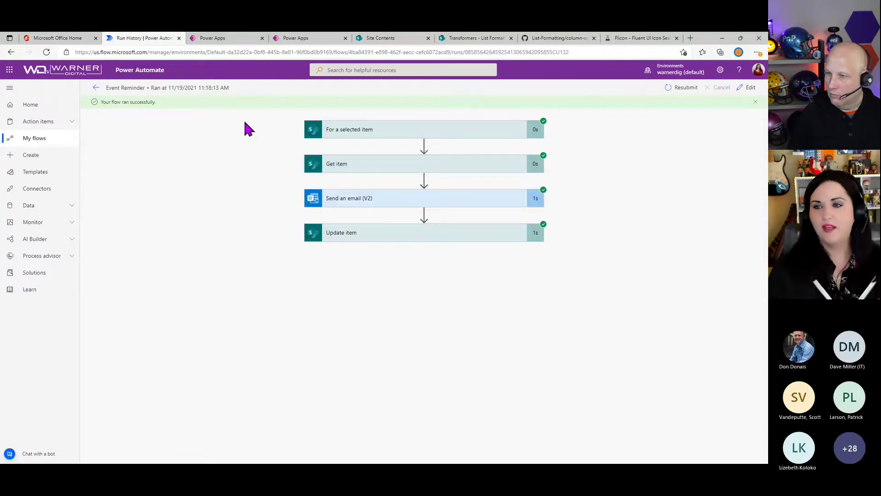
{"action": "left_click", "coordinate": [392, 168]}
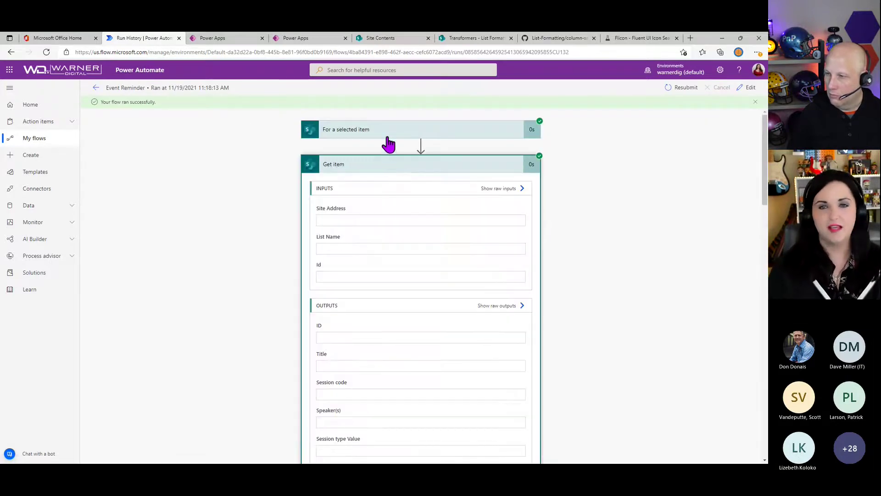
{"action": "left_click", "coordinate": [383, 168]}
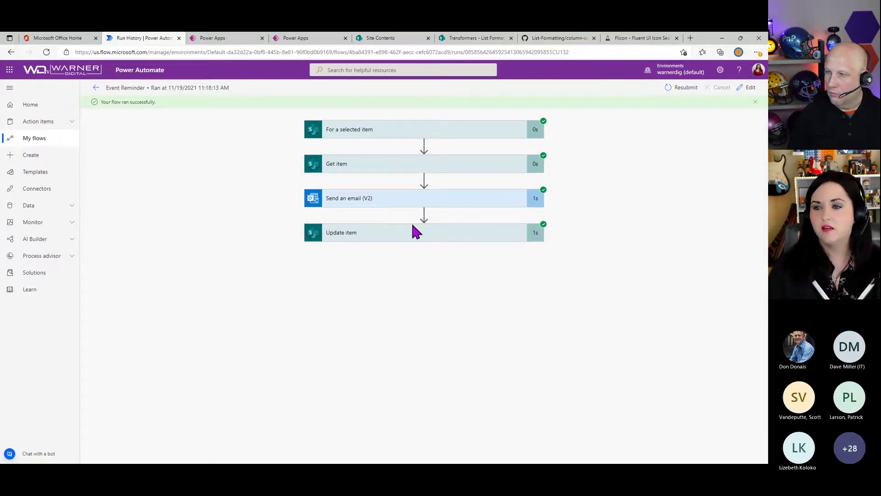
Open Outlook from Microsoft Office Home and read the Event Reminder email for The Future of Modern Work.
{"action": "left_click", "coordinate": [61, 39]}
{"action": "left_click", "coordinate": [6, 202]}
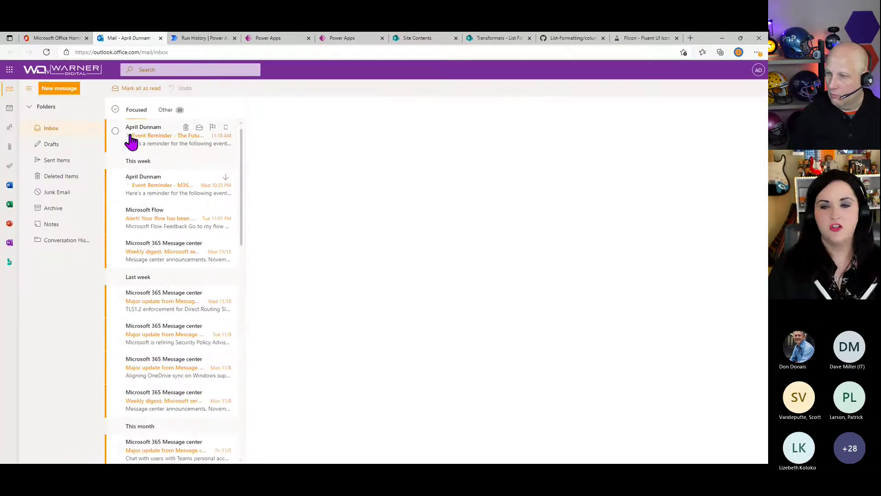
{"action": "left_click", "coordinate": [148, 161]}
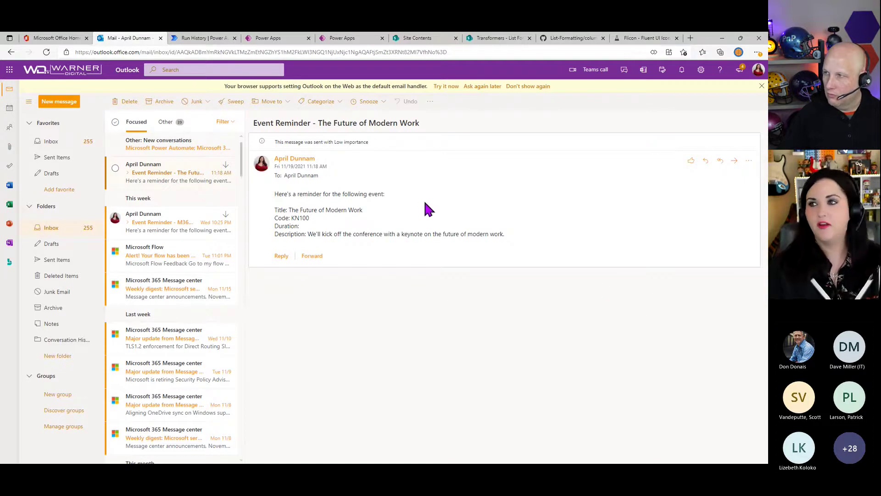
Return to the List-Formatting repository on GitHub, open the column-samples folder and find "flow" among the sample names.
{"action": "key", "text": "ctrl+f"}
{"action": "left_click", "coordinate": [572, 40]}
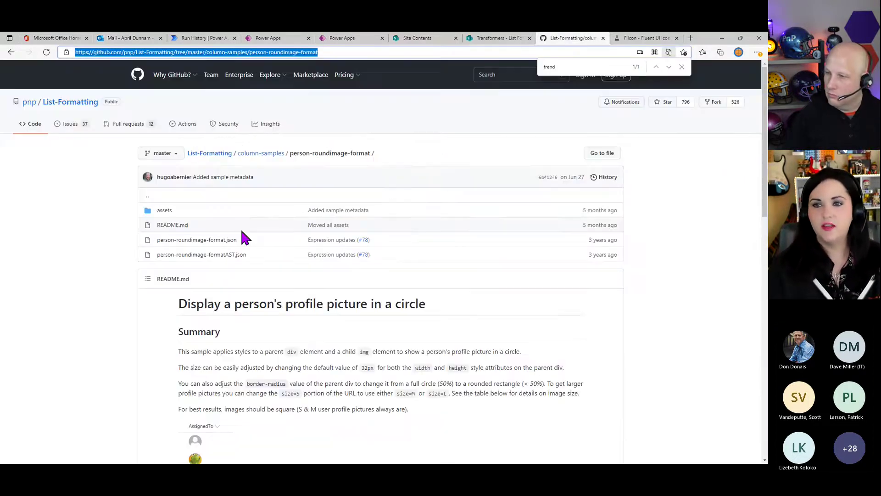
{"action": "left_click", "coordinate": [266, 154]}
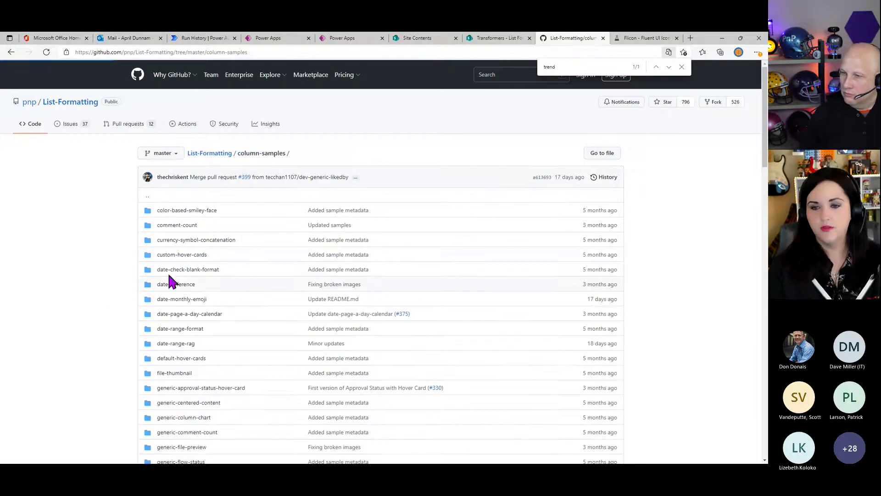
{"action": "key", "text": "ctrl+f"}
{"action": "type", "text": "flow"}
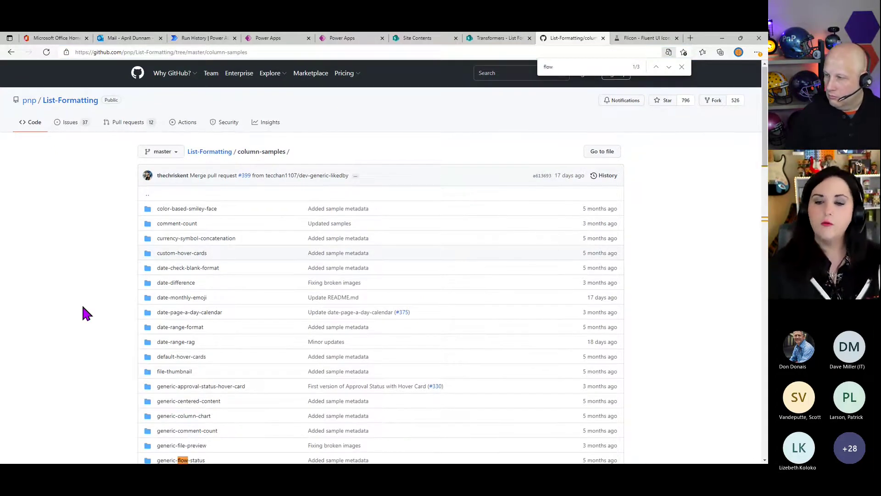
{"action": "scroll", "coordinate": [82, 302], "scroll_direction": "down", "scroll_amount": 4}
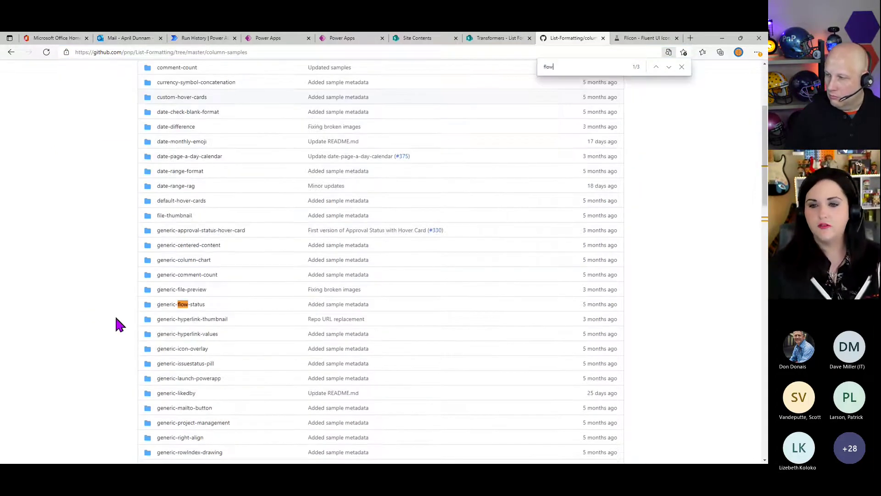
{"action": "scroll", "coordinate": [119, 329], "scroll_direction": "down", "scroll_amount": 1}
{"action": "scroll", "coordinate": [108, 348], "scroll_direction": "down", "scroll_amount": 1}
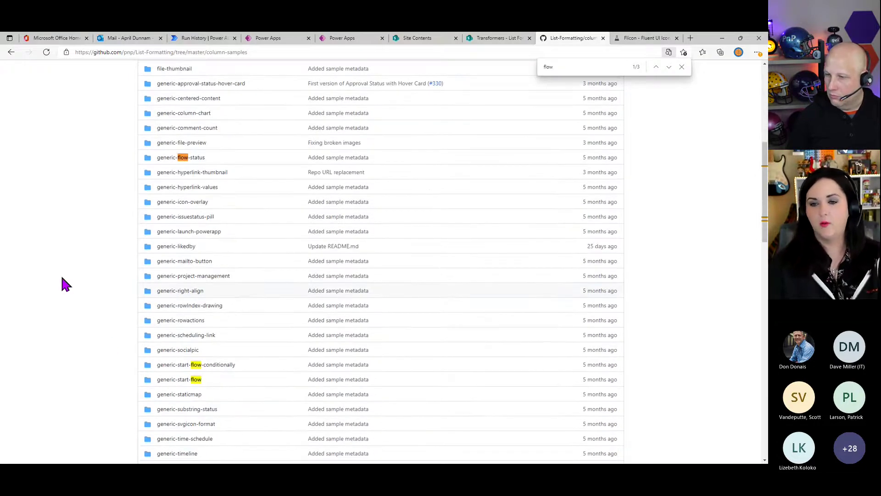
Open the generic-start-flow-conditionally sample in a new browser tab and examine its README.
{"action": "right_click", "coordinate": [183, 387]}
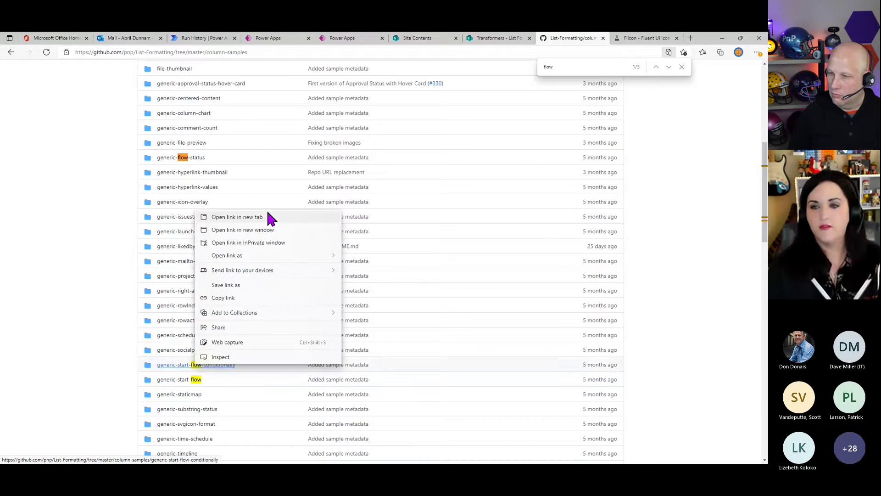
{"action": "left_click", "coordinate": [265, 207]}
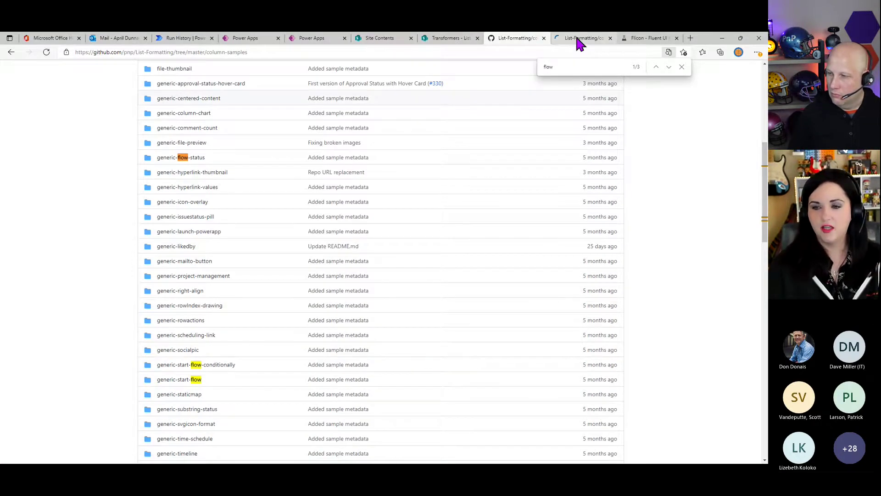
{"action": "left_click", "coordinate": [579, 39]}
{"action": "scroll", "coordinate": [59, 409], "scroll_direction": "down", "scroll_amount": 5}
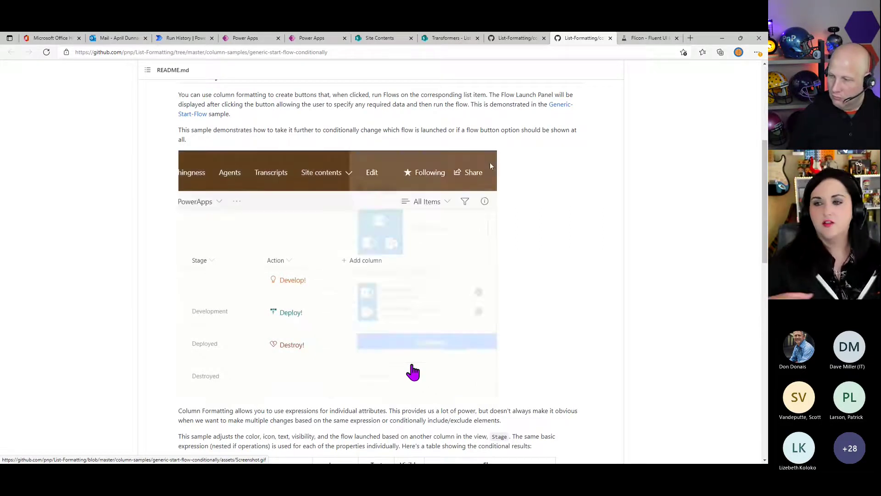
Open generic-start-flow-conditionally.json from the sample folder and examine its conditional executeFlow button code.
{"action": "scroll", "coordinate": [127, 367], "scroll_direction": "up", "scroll_amount": 1}
{"action": "scroll", "coordinate": [124, 363], "scroll_direction": "up", "scroll_amount": 4}
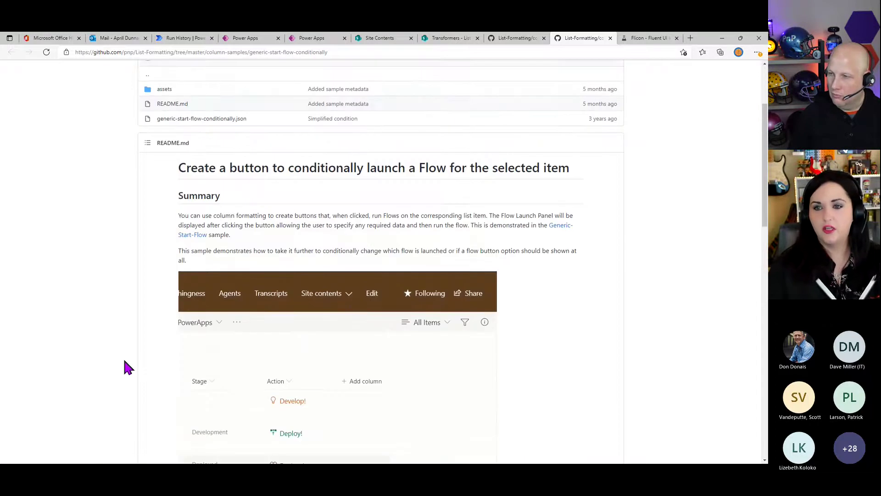
{"action": "left_click", "coordinate": [223, 240]}
{"action": "scroll", "coordinate": [206, 293], "scroll_direction": "down", "scroll_amount": 2}
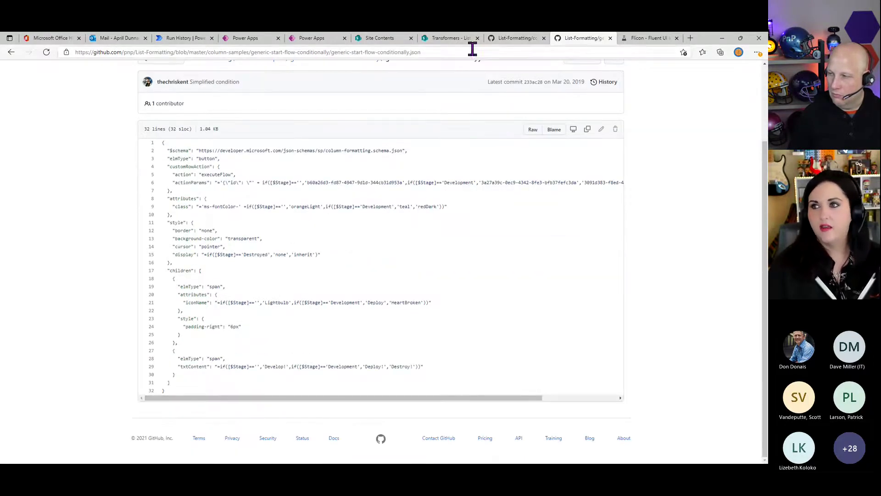
Return to the column-samples folder listing and open the generic-flow-status sample in a new browser tab.
{"action": "left_click", "coordinate": [510, 38]}
{"action": "right_click", "coordinate": [185, 157]}
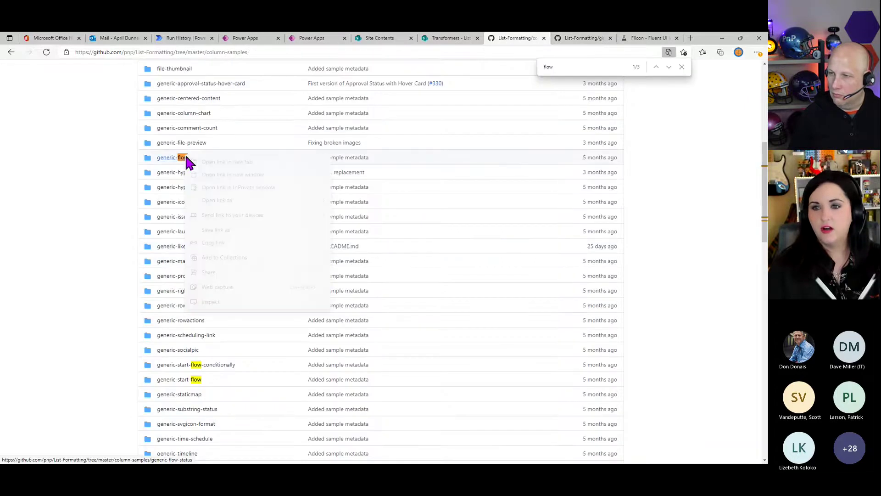
{"action": "left_click", "coordinate": [216, 166]}
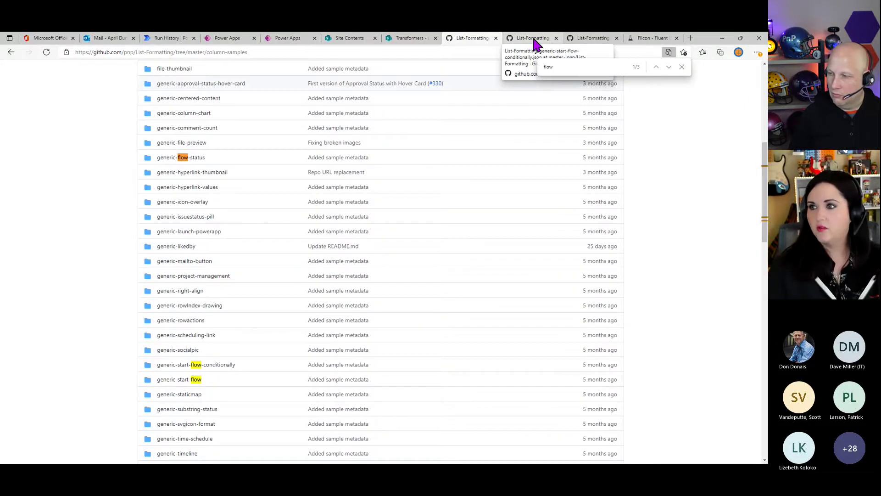
{"action": "left_click", "coordinate": [546, 39]}
{"action": "left_click", "coordinate": [604, 41]}
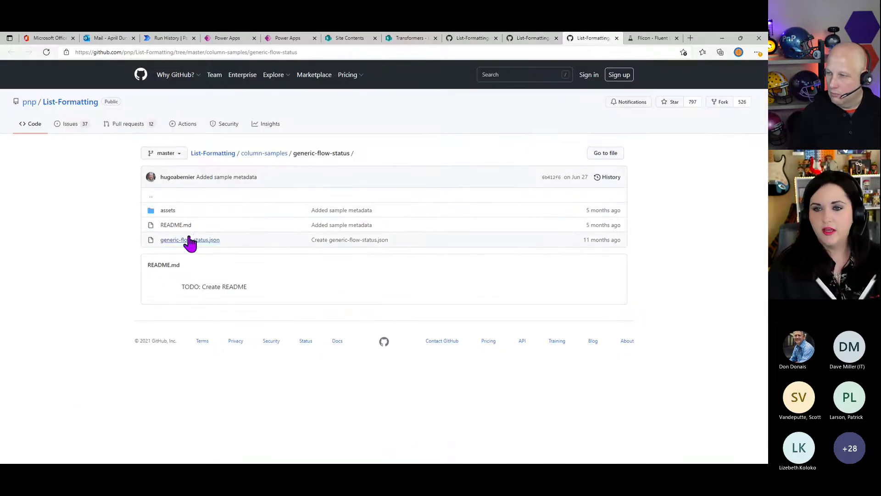
Open generic-flow-status.json, read through its formatting code to the end, and close the sample's tab.
{"action": "left_click", "coordinate": [187, 241]}
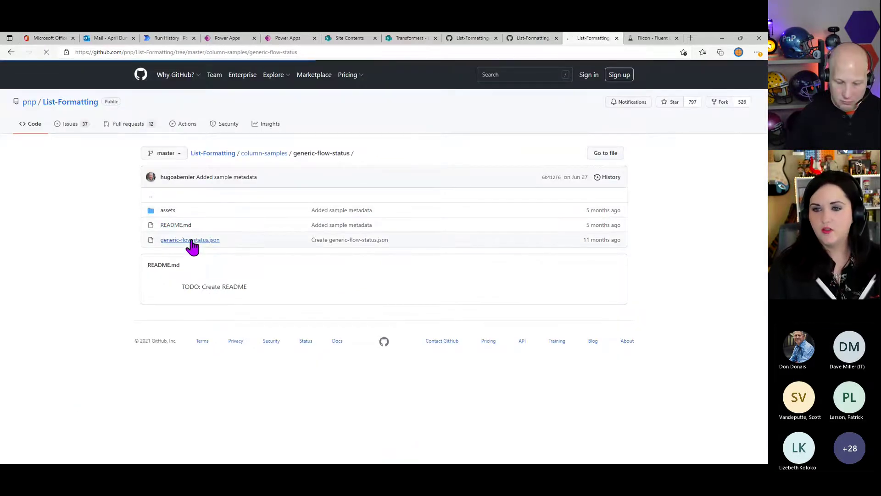
{"action": "scroll", "coordinate": [143, 325], "scroll_direction": "down", "scroll_amount": 3}
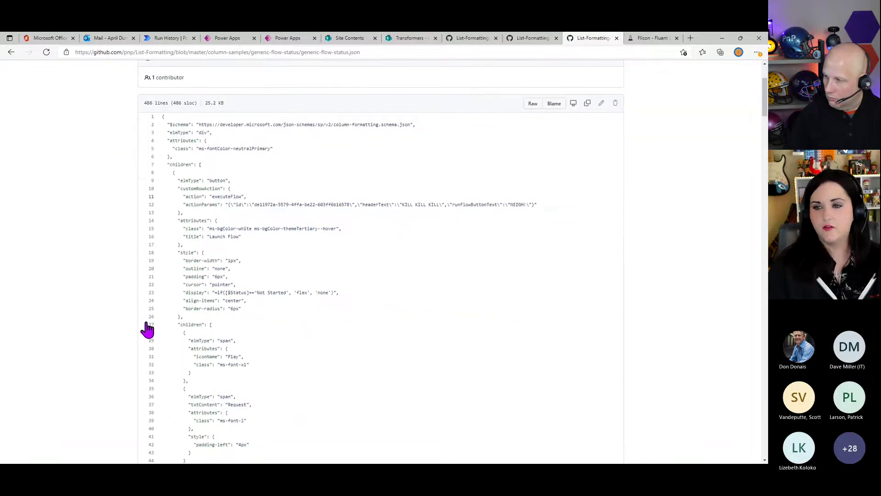
{"action": "scroll", "coordinate": [143, 345], "scroll_direction": "down", "scroll_amount": 3}
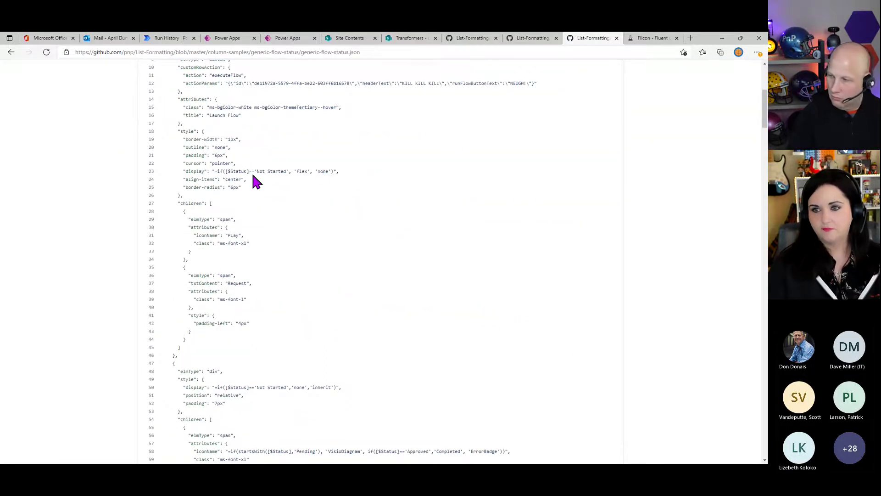
{"action": "scroll", "coordinate": [364, 339], "scroll_direction": "down", "scroll_amount": 4}
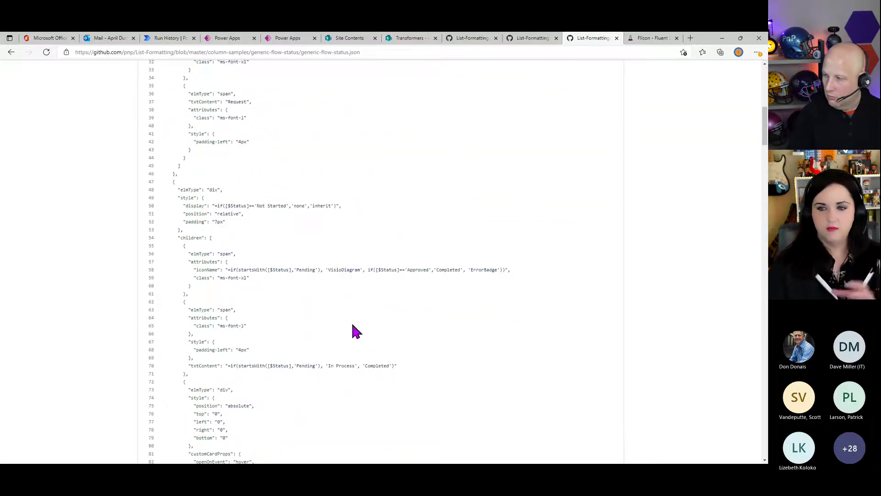
{"action": "scroll", "coordinate": [325, 340], "scroll_direction": "down", "scroll_amount": 3}
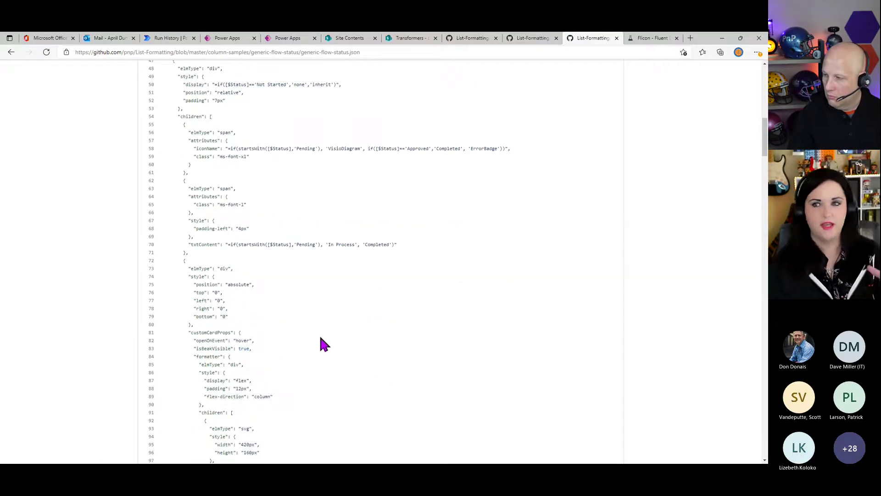
{"action": "scroll", "coordinate": [320, 334], "scroll_direction": "down", "scroll_amount": 20}
{"action": "scroll", "coordinate": [320, 339], "scroll_direction": "down", "scroll_amount": 20}
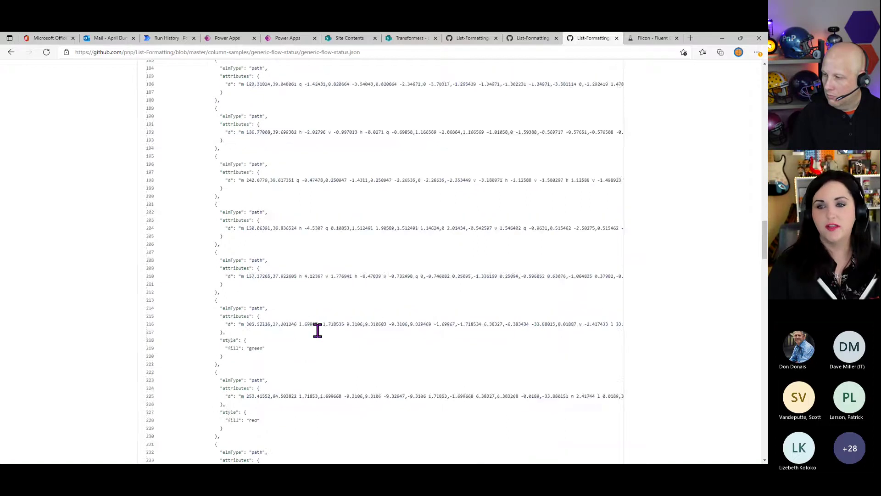
{"action": "scroll", "coordinate": [319, 336], "scroll_direction": "down", "scroll_amount": 20}
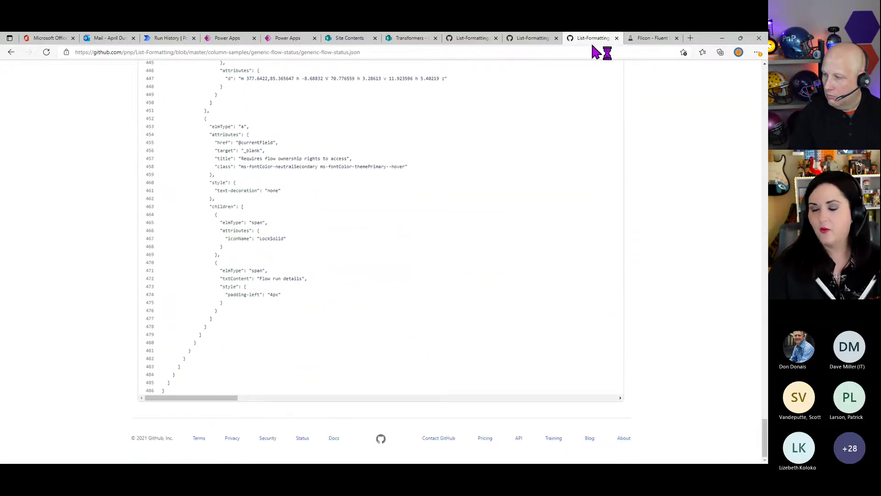
{"action": "left_click", "coordinate": [616, 38]}
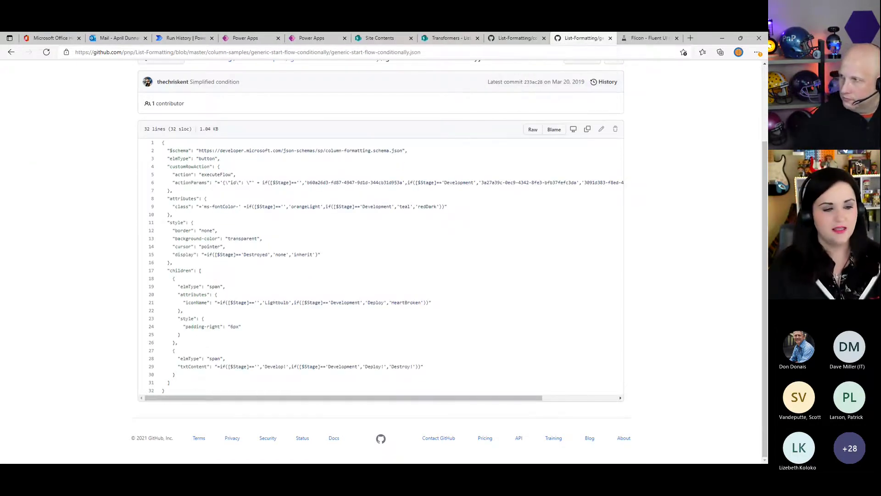
Switch to the presentation slideshow and advance past the Integrating Power Automate demo slide.
{"action": "key", "text": "alt+Tab"}
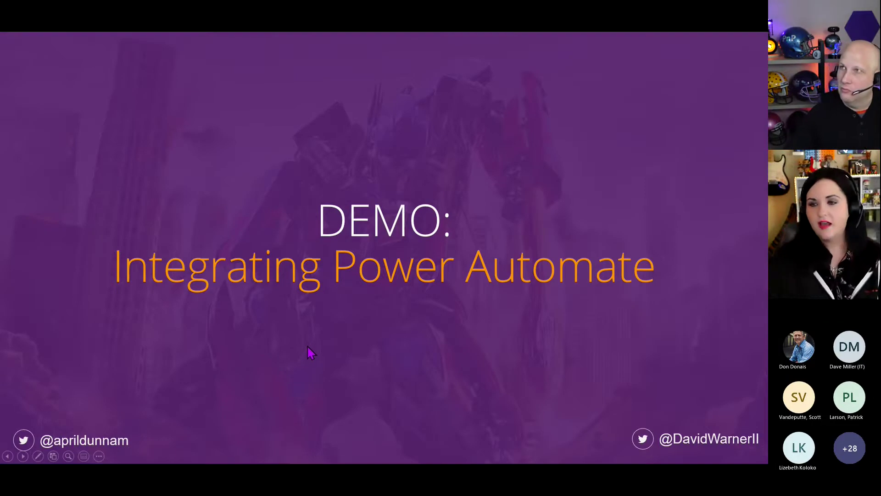
{"action": "key", "text": "Right"}
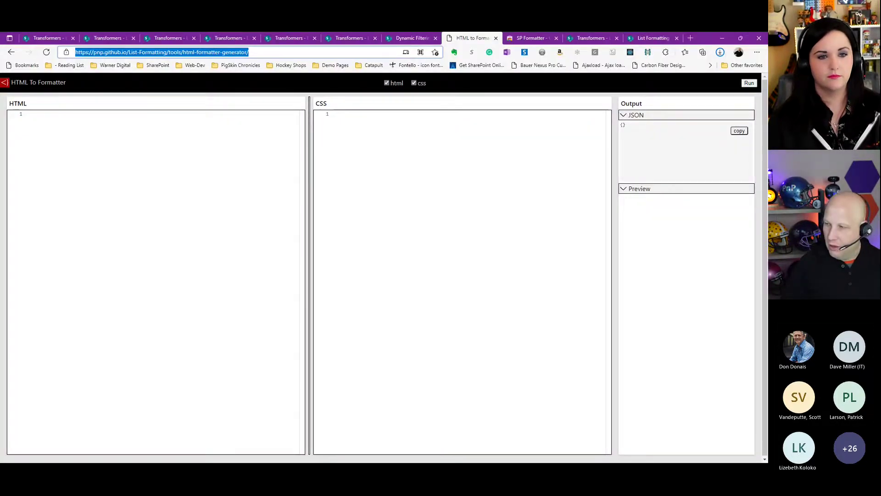
{"action": "key", "text": "alt+Tab"}
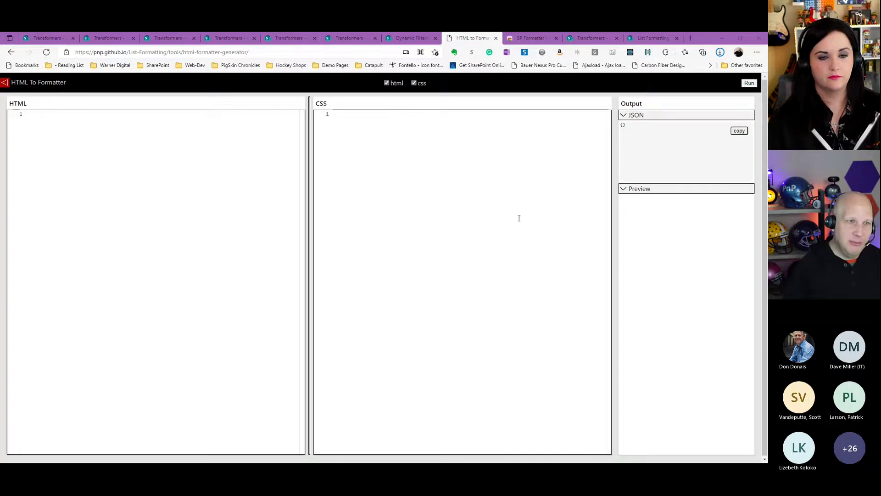
{"action": "left_click", "coordinate": [130, 149]}
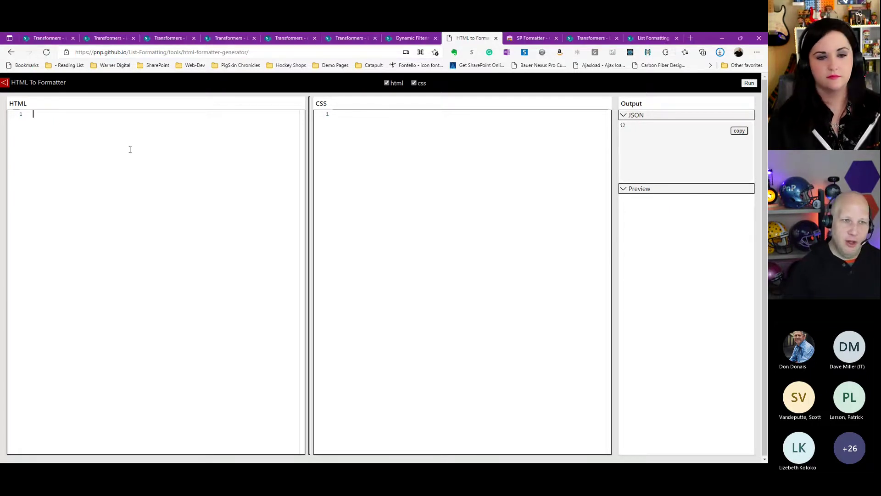
{"action": "left_click", "coordinate": [325, 152]}
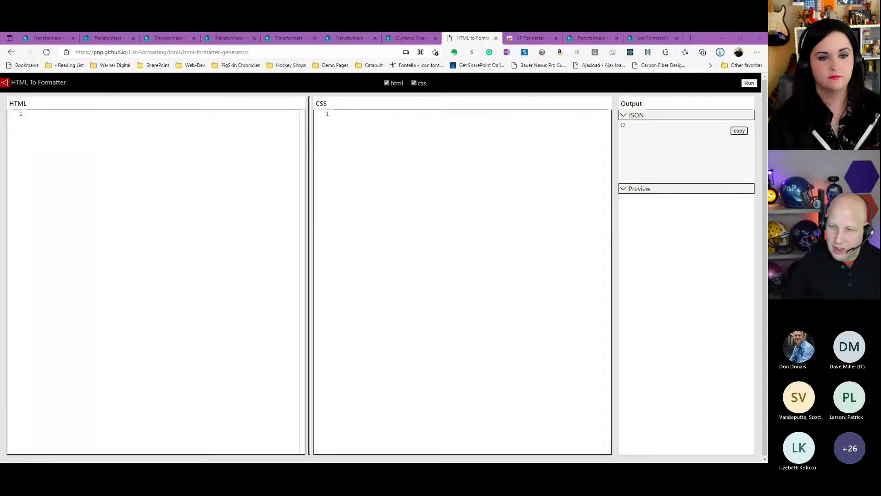
{"action": "left_click", "coordinate": [147, 197]}
{"action": "type", "text": "<div alt=\"='@' + @currentField\" title=\"='@' + @currentField\">     <div style=\"margin:2px;width:48px;height:48px;overflow:hidden;border-radius:50%\">         <img src=\"='https://warner.digital/m365social/profilepics/' + @currentField + '.jpg'\"             style=\"top:50%;left:50%;margin-left:-50%;margin-top:-50%;width:100%;height:auto;position:relative;\">     </div> </div>"}
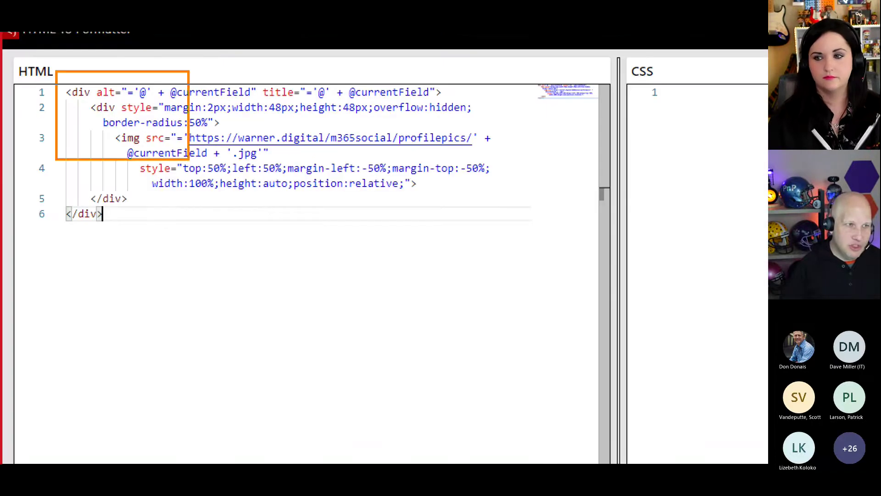
{"action": "left_click_drag", "start_coordinate": [188, 159], "coordinate": [592, 275]}
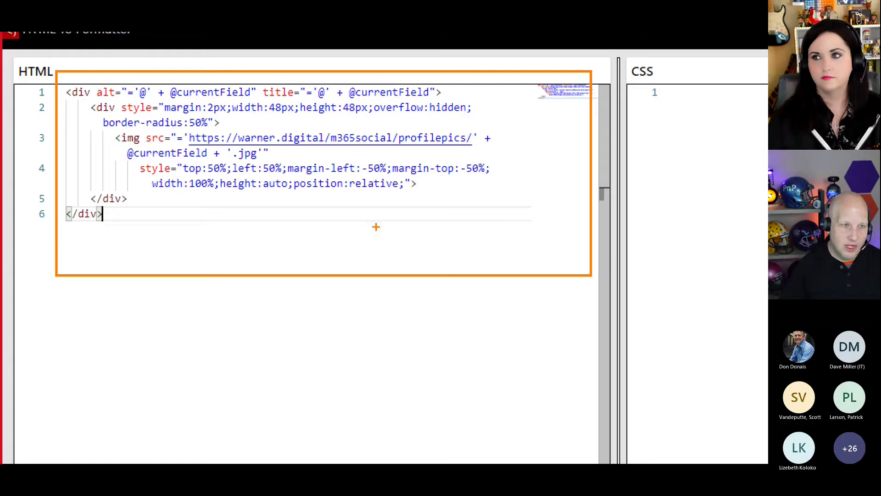
{"action": "left_click_drag", "start_coordinate": [102, 146], "coordinate": [300, 189]}
{"action": "left_click_drag", "start_coordinate": [124, 158], "coordinate": [7, 181]}
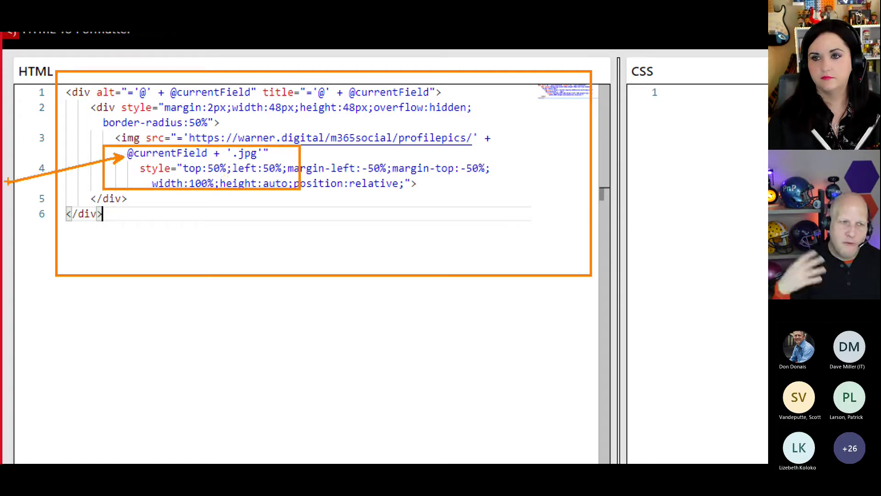
{"action": "key", "text": "Escape"}
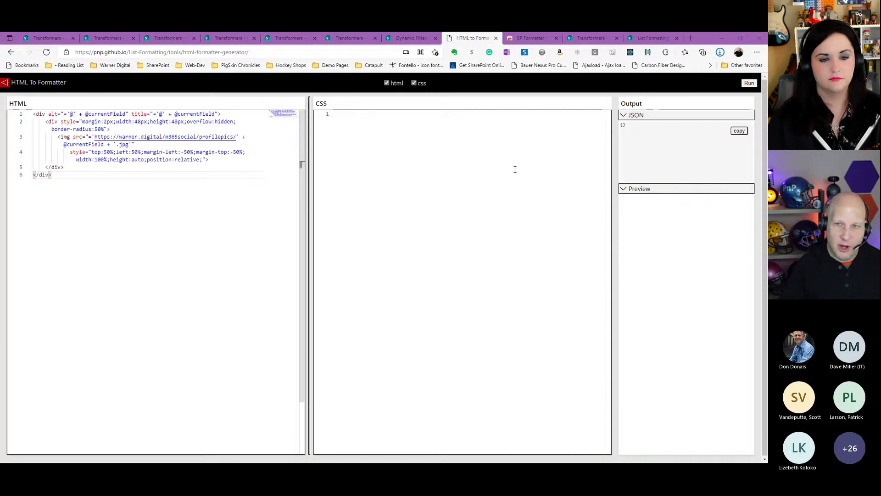
Leave the CSS empty, convert the HTML to formatter JSON and review the generated output.
{"action": "left_click", "coordinate": [345, 123]}
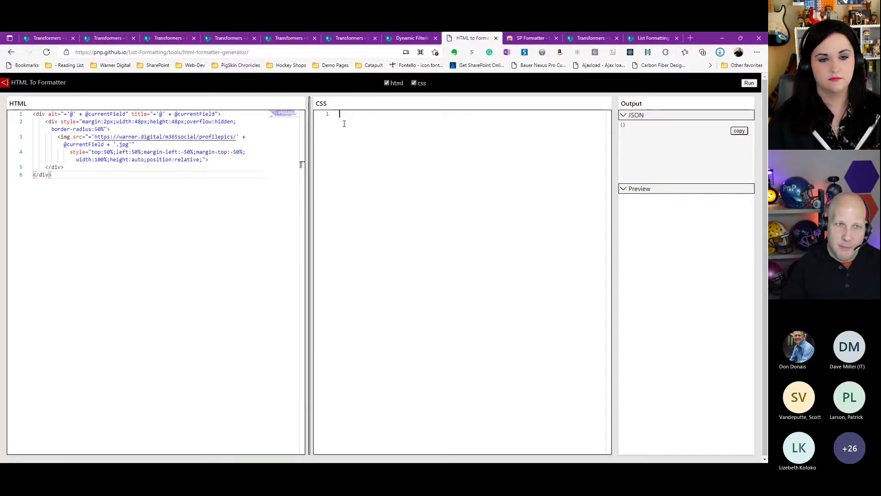
{"action": "left_click", "coordinate": [749, 84]}
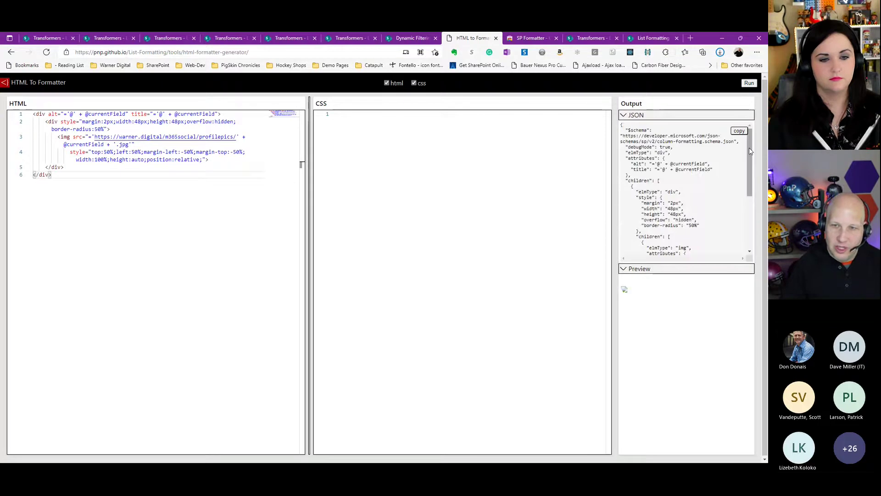
{"action": "left_click_drag", "start_coordinate": [749, 148], "coordinate": [750, 216]}
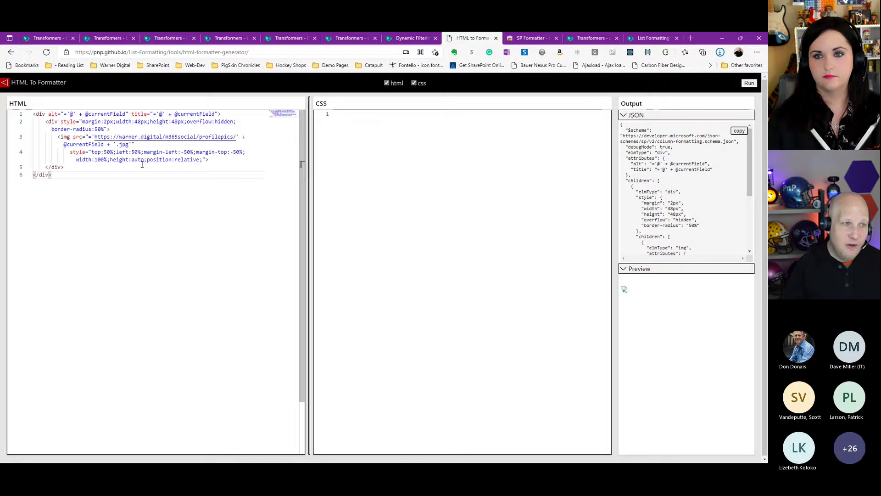
Add a class attribute with the value "profile" to the img tag, ahead of its src attribute.
{"action": "left_click", "coordinate": [70, 137]}
{"action": "type", "text": "class"}
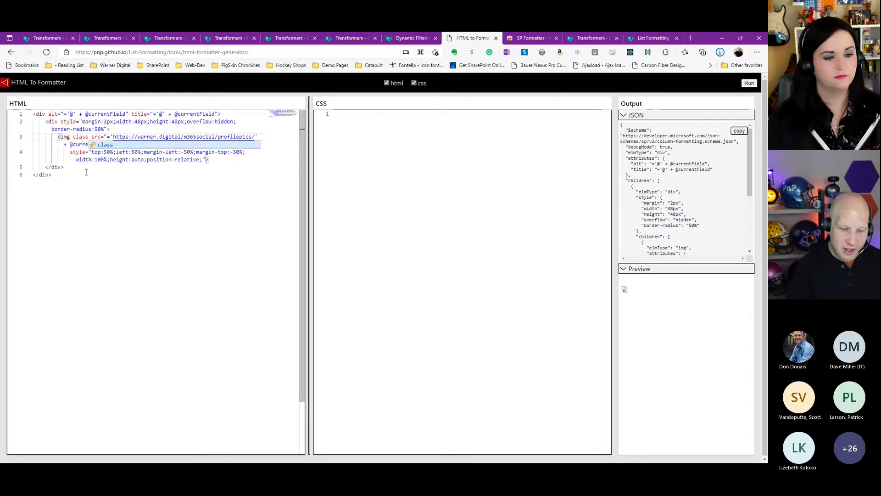
{"action": "type", "text": "="}
{"action": "type", "text": "\"profile"}
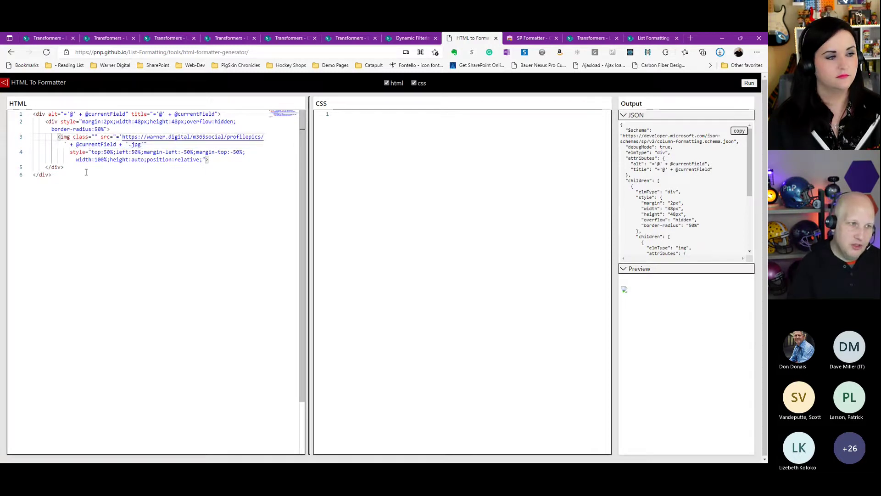
Set the img element's class to profileImage and add an empty .profileImage rule to the CSS.
{"action": "type", "text": "Image"}
{"action": "key", "text": "ctrl+shift+Left"}
{"action": "key", "text": "ctrl+c"}
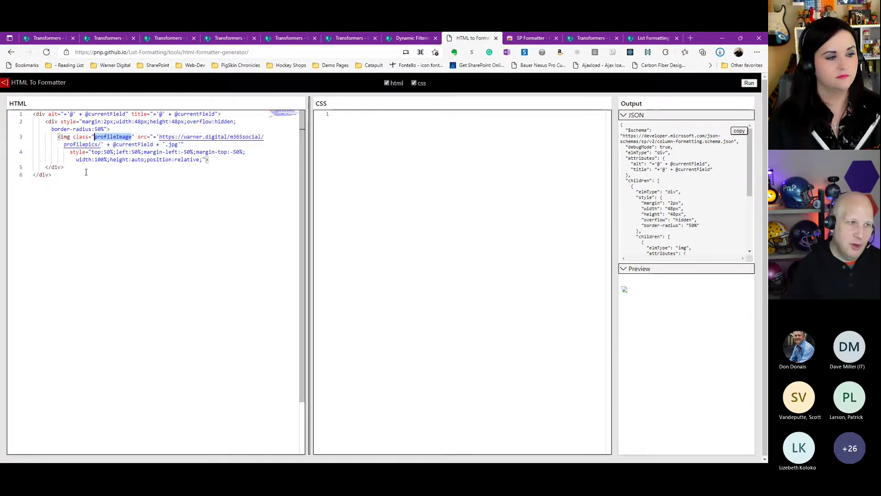
{"action": "left_click", "coordinate": [417, 140]}
{"action": "type", "text": "."}
{"action": "key", "text": "ctrl+v"}
{"action": "type", "text": "{"}
{"action": "key", "text": "Return"}
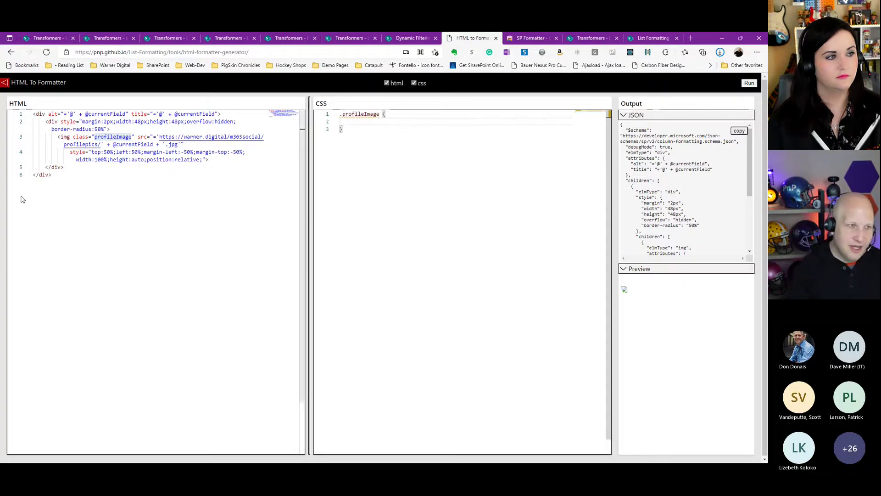
Copy the image's inline style declarations into the .profileImage CSS rule.
{"action": "left_click_drag", "start_coordinate": [92, 153], "coordinate": [200, 160]}
{"action": "key", "text": "ctrl+c"}
{"action": "left_click", "coordinate": [367, 122]}
{"action": "key", "text": "ctrl+v"}
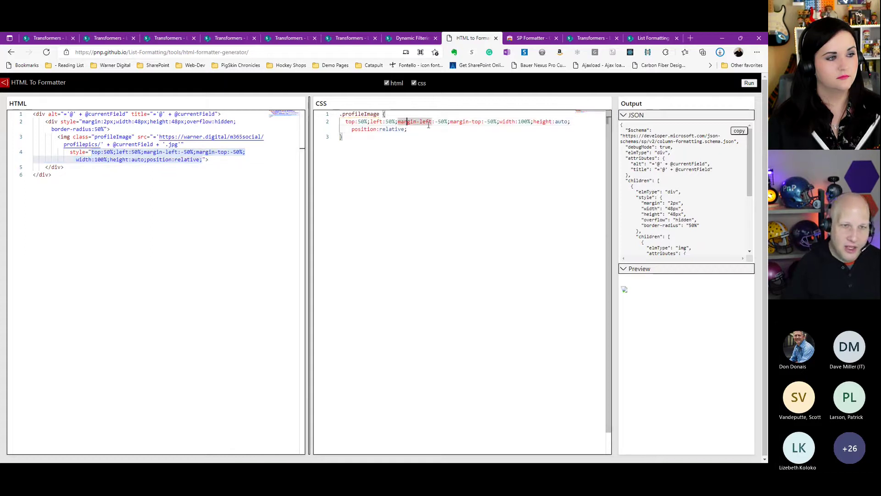
Remove the inline style attribute and its leftover whitespace from the img tag and regenerate the formatter JSON.
{"action": "left_click", "coordinate": [94, 159]}
{"action": "left_click_drag", "start_coordinate": [71, 155], "coordinate": [147, 159]}
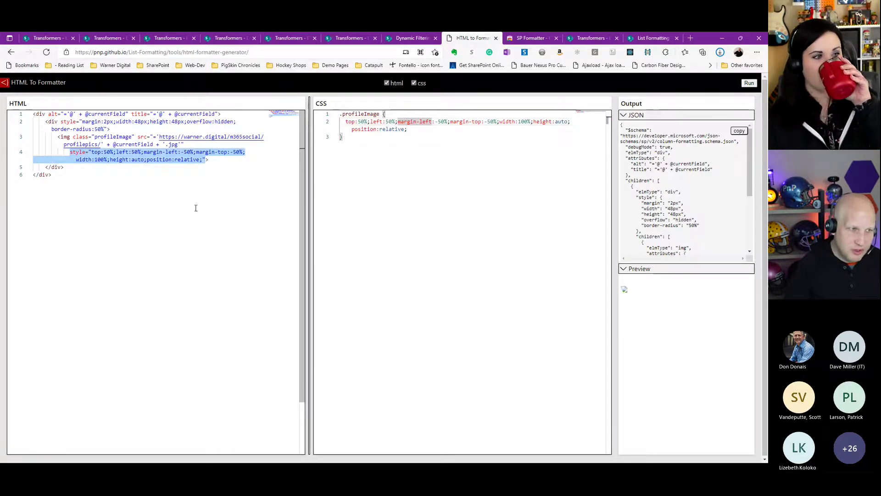
{"action": "key", "text": "Delete"}
{"action": "key", "text": "BackSpace"}
{"action": "key", "text": "BackSpace"}
{"action": "key", "text": "BackSpace"}
{"action": "key", "text": "BackSpace"}
{"action": "key", "text": "BackSpace"}
{"action": "key", "text": "BackSpace"}
{"action": "key", "text": "BackSpace"}
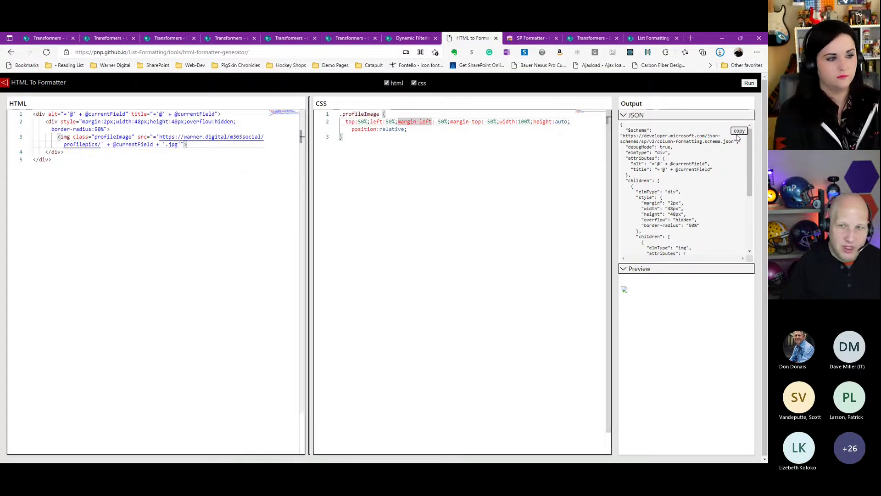
{"action": "left_click", "coordinate": [749, 85]}
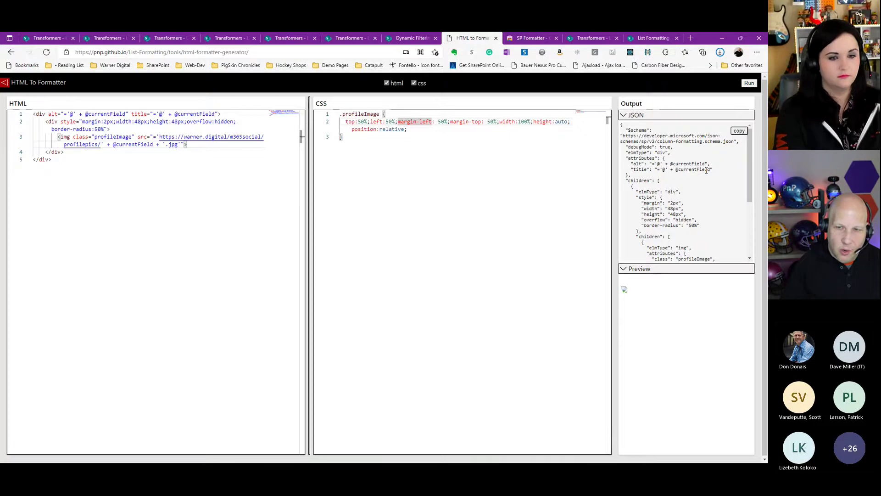
Examine the image's class attribute and style block in the generated JSON, marking both on screen.
{"action": "scroll", "coordinate": [698, 191], "scroll_direction": "down", "scroll_amount": 3}
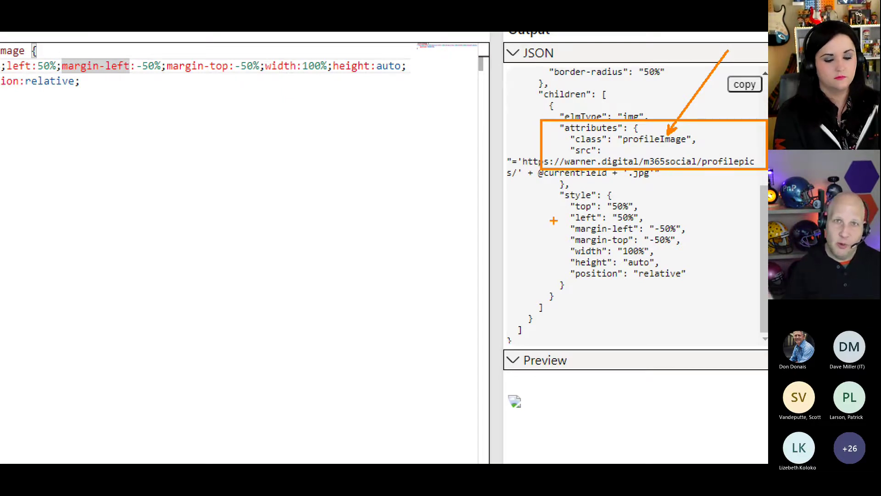
{"action": "mouse_move", "coordinate": [543, 173]}
{"action": "left_mouse_down"}
{"action": "mouse_move", "coordinate": [679, 267]}
{"action": "mouse_move", "coordinate": [767, 408]}
{"action": "left_mouse_up"}
{"action": "left_click_drag", "start_coordinate": [737, 138], "coordinate": [652, 207]}
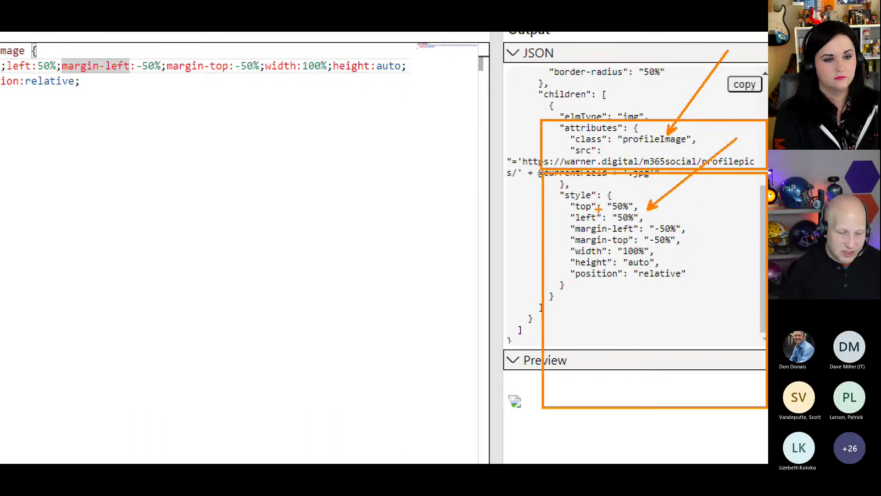
{"action": "key", "text": "Escape"}
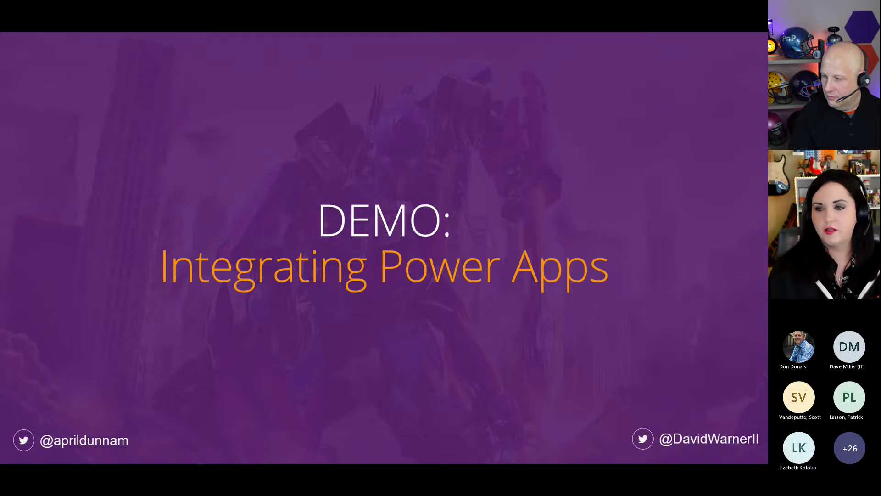
Switch to the SharePoint Event itinerary list, view the new item form's customization options and close the form.
{"action": "key", "text": "alt+Tab"}
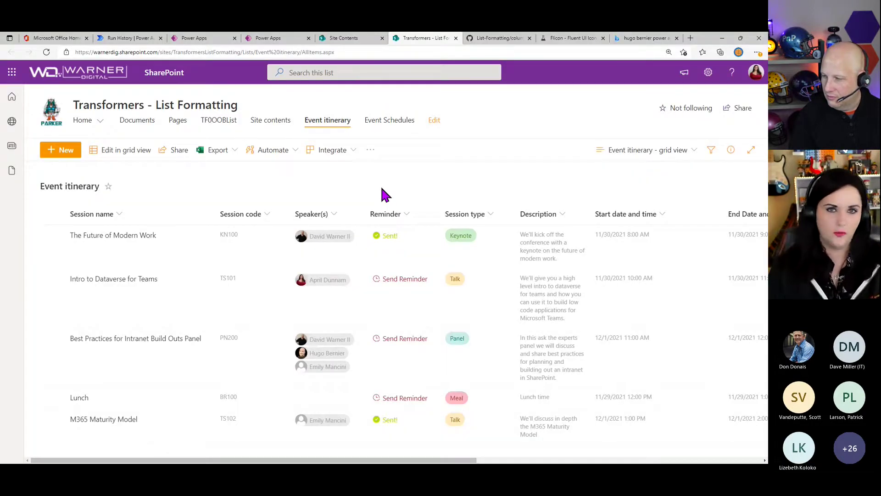
{"action": "left_click", "coordinate": [72, 153]}
{"action": "left_click", "coordinate": [733, 96]}
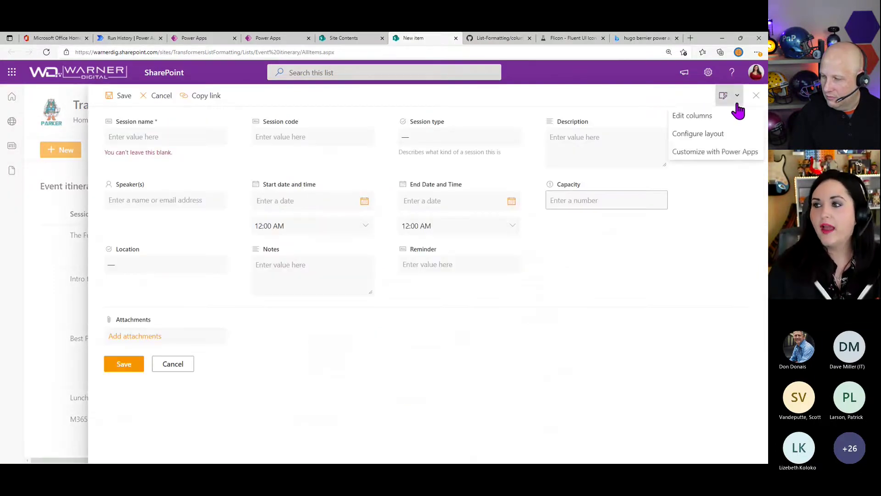
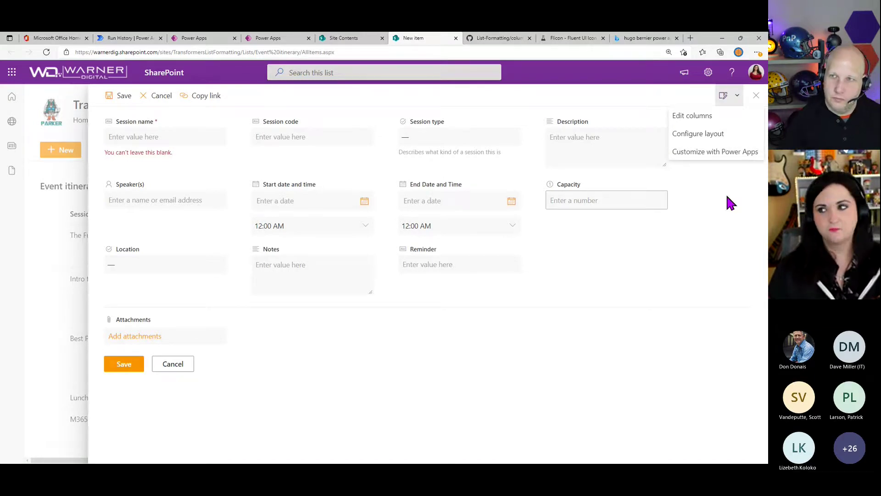
{"action": "left_click", "coordinate": [757, 95]}
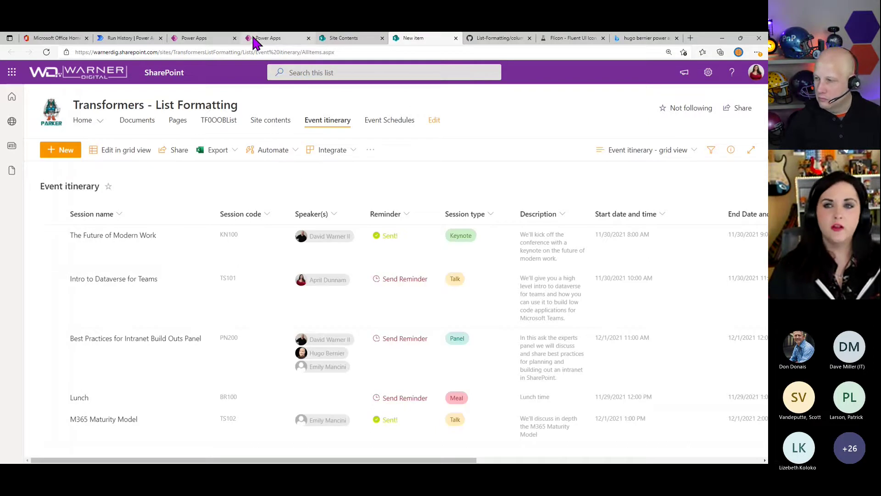
{"action": "left_click", "coordinate": [202, 38]}
{"action": "left_click", "coordinate": [58, 142]}
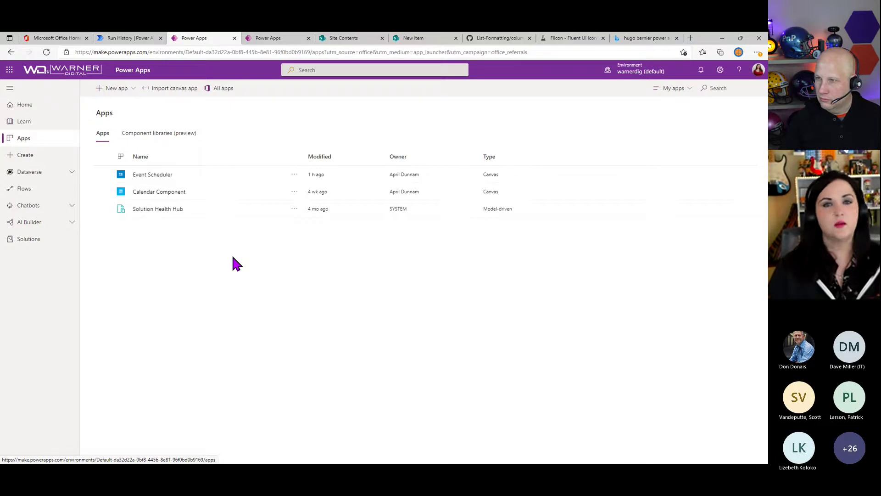
{"action": "left_click", "coordinate": [135, 91]}
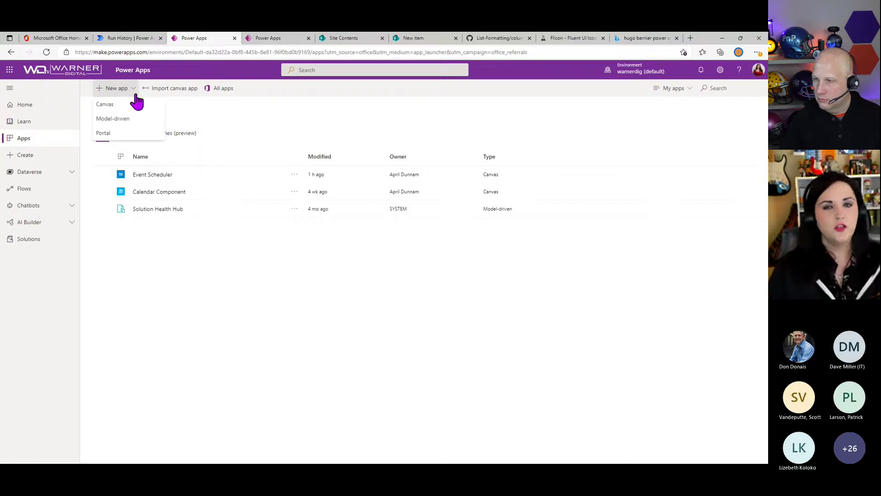
{"action": "left_click", "coordinate": [135, 104]}
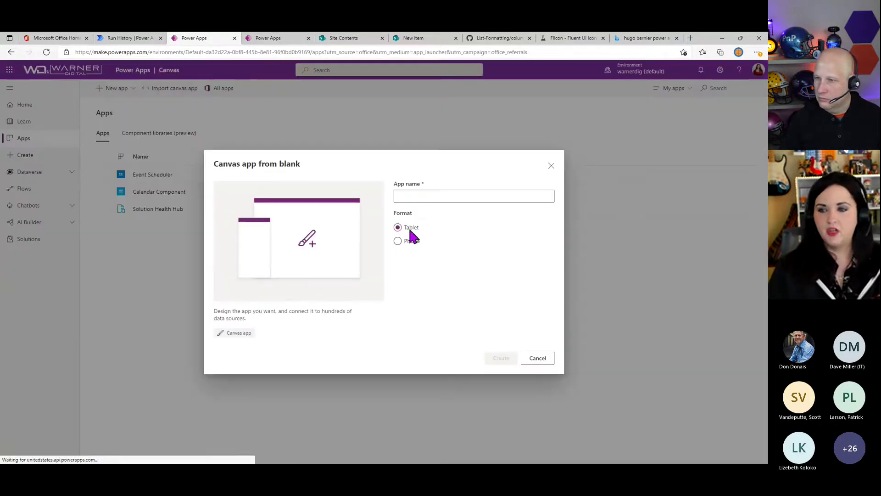
{"action": "left_click", "coordinate": [398, 242]}
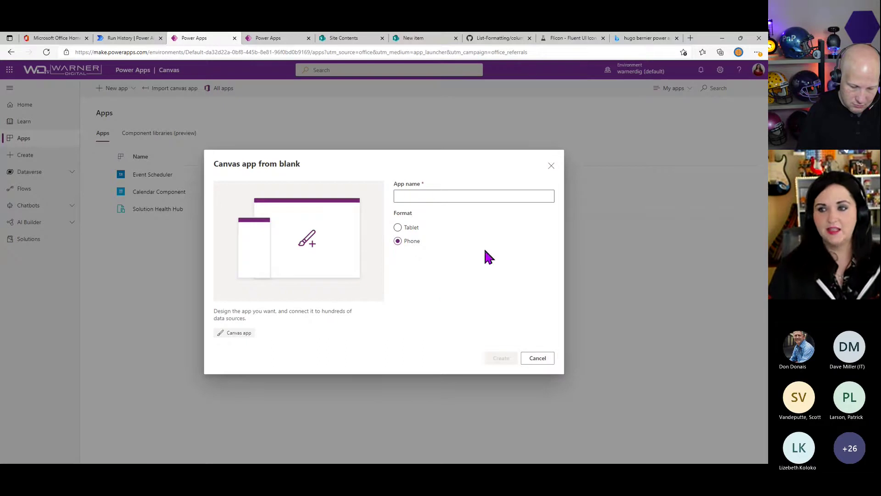
{"action": "left_click", "coordinate": [457, 198]}
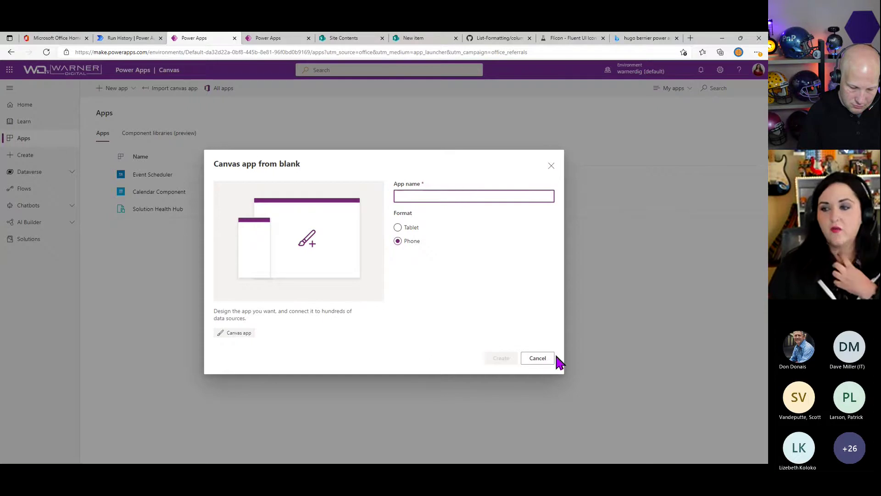
{"action": "left_click", "coordinate": [538, 359]}
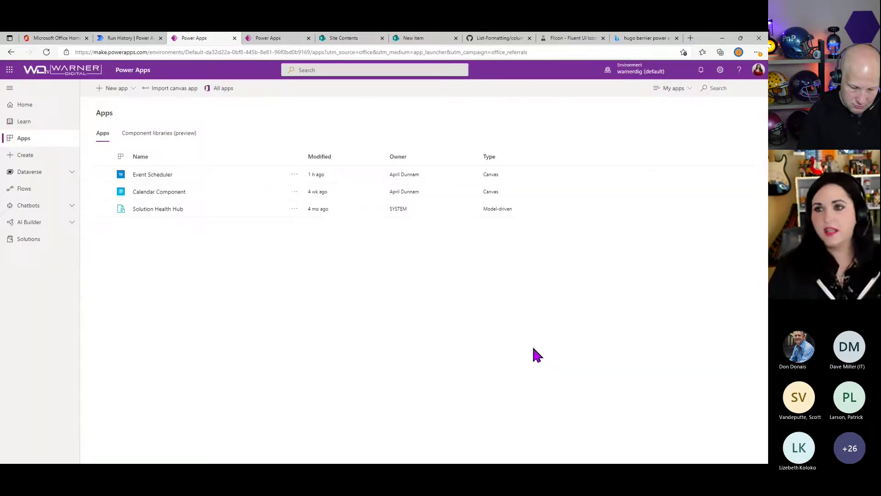
Preview the Event Scheduler canvas app from its Landing screen and go to the Session Scheduler page.
{"action": "left_click", "coordinate": [276, 40]}
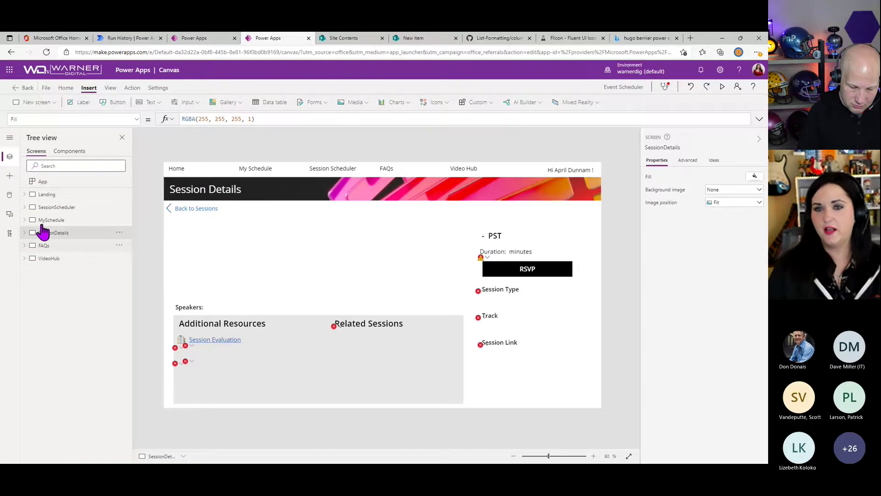
{"action": "left_click", "coordinate": [47, 197]}
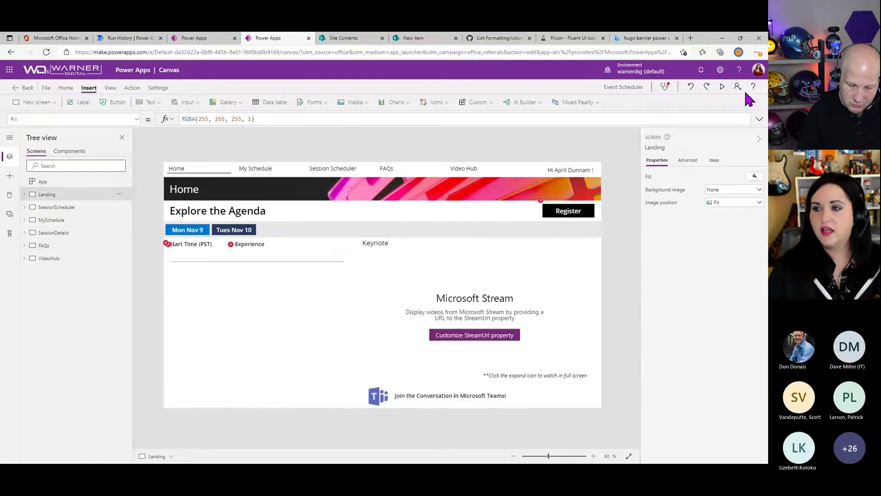
{"action": "left_click", "coordinate": [722, 86]}
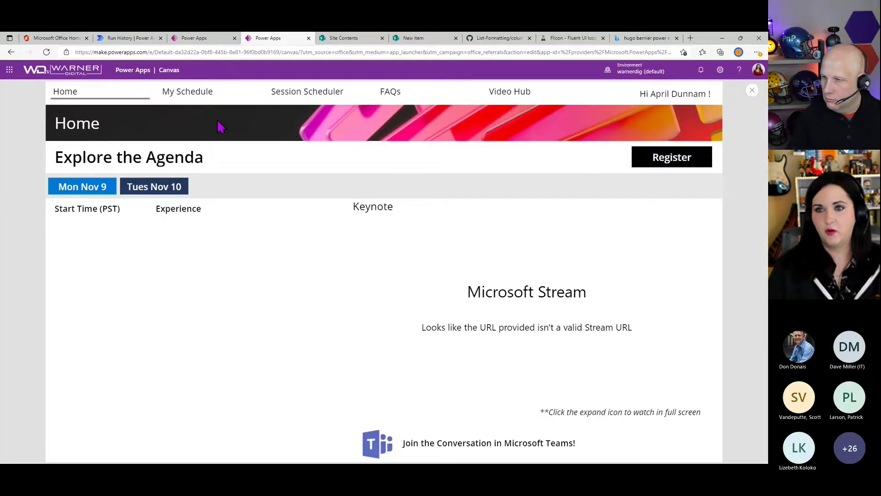
{"action": "left_click", "coordinate": [320, 93]}
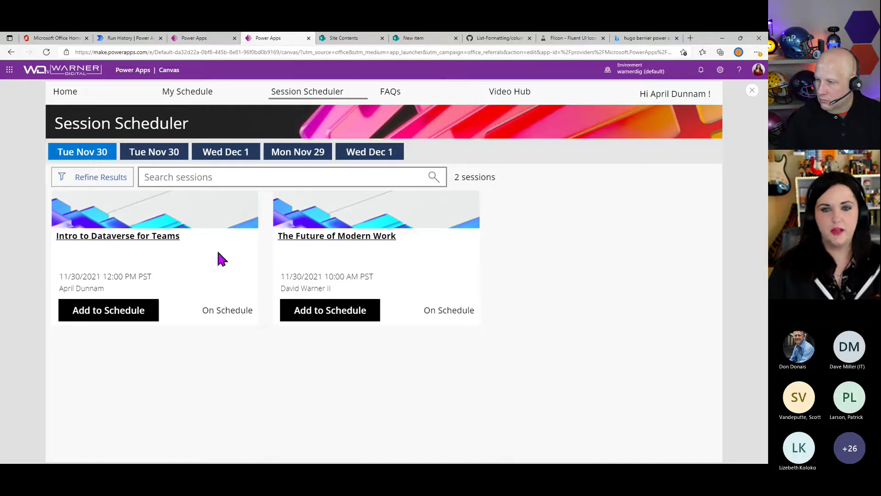
Add the Wed Dec 1 session "Best Practices for Intranet Build Outs Panel" to the schedule and view its details.
{"action": "left_click", "coordinate": [161, 159]}
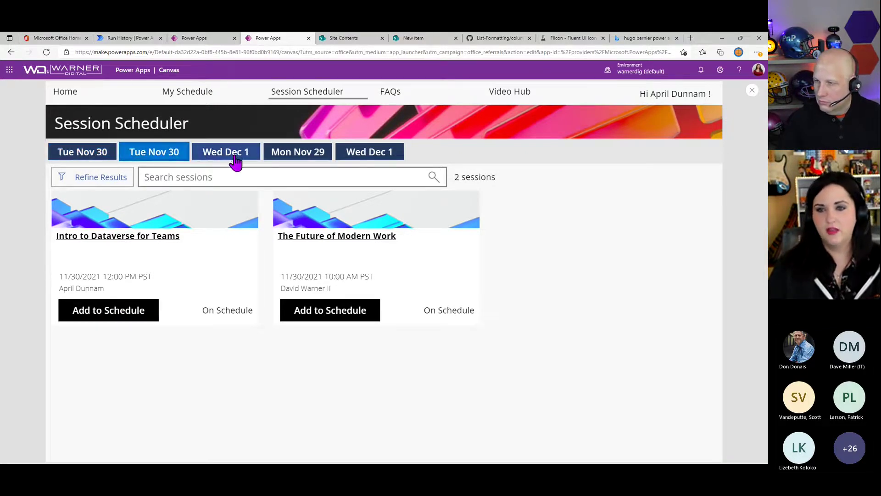
{"action": "left_click", "coordinate": [239, 157]}
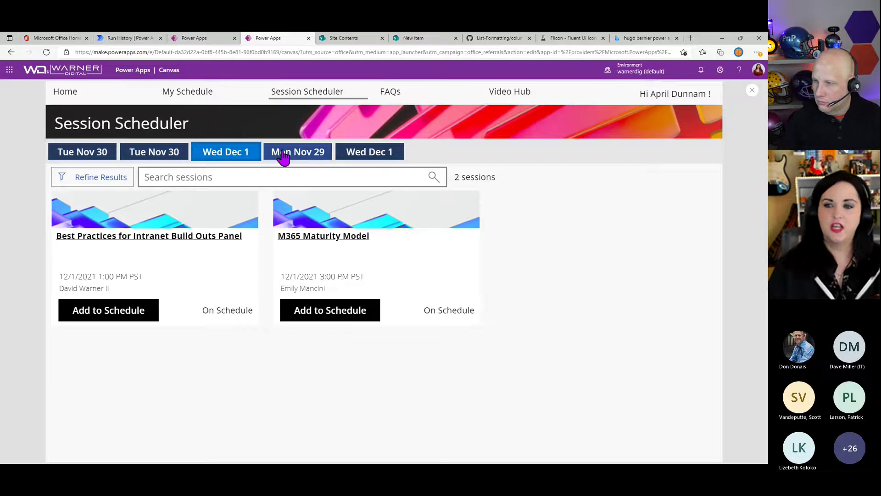
{"action": "left_click", "coordinate": [124, 315]}
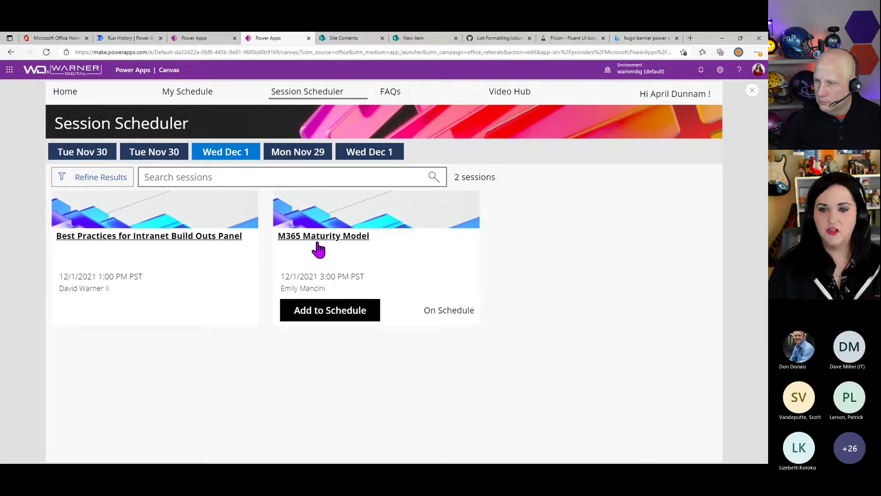
{"action": "left_click", "coordinate": [193, 239]}
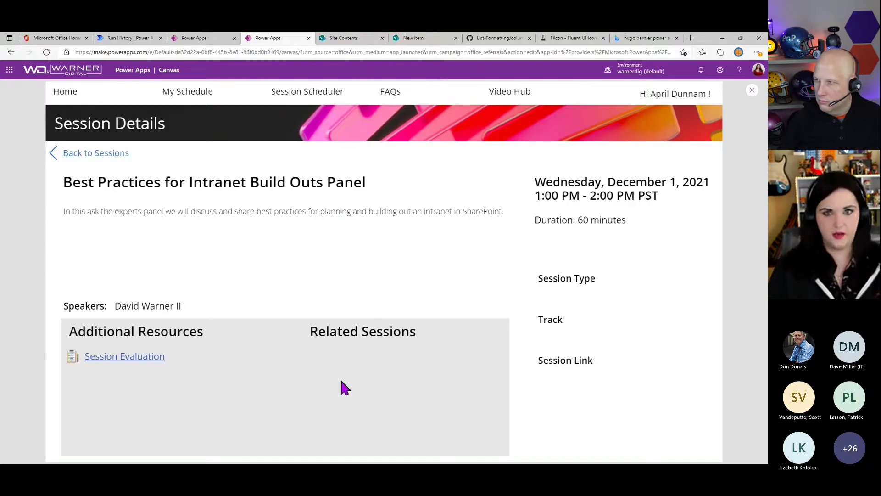
{"action": "left_click", "coordinate": [57, 155]}
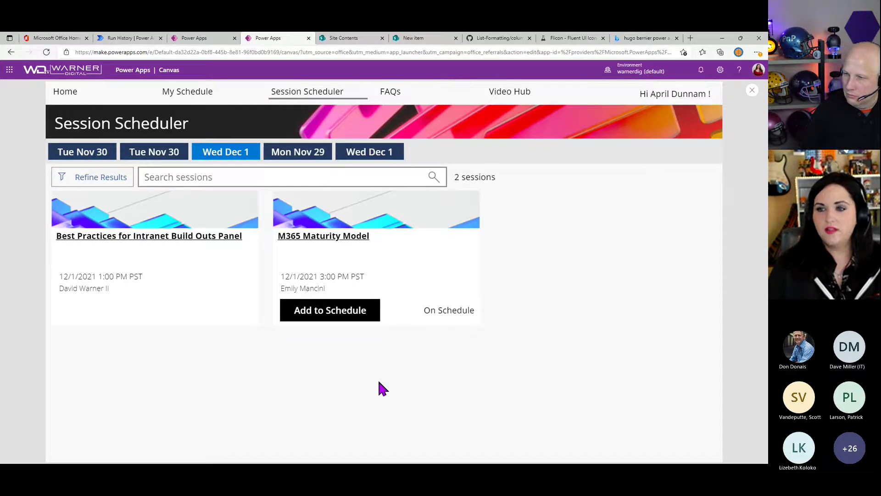
Close the app preview and display the data sources connected to the Event Scheduler app.
{"action": "left_click", "coordinate": [752, 91]}
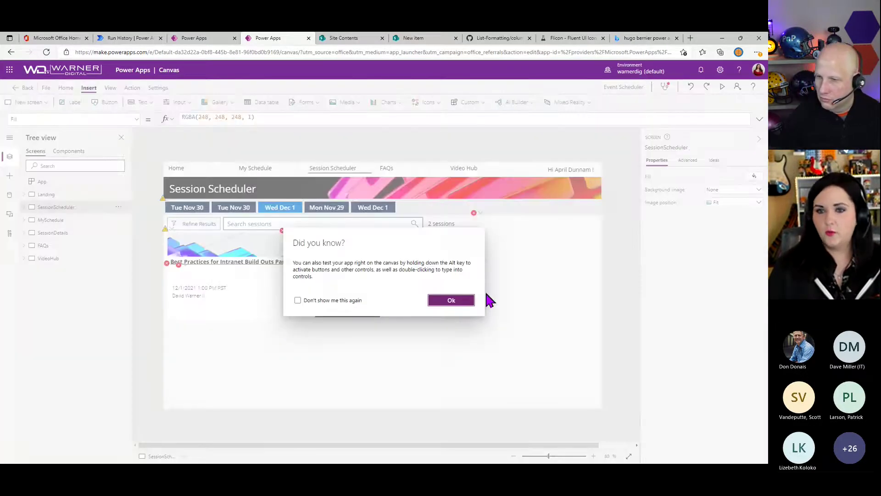
{"action": "left_click", "coordinate": [468, 300]}
{"action": "left_click", "coordinate": [9, 195]}
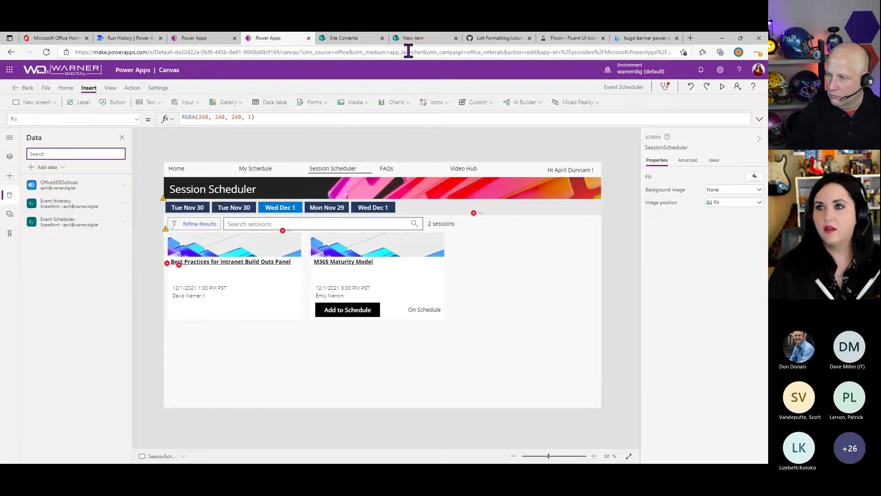
Switch to the SharePoint Event itinerary list, view the item "The Future of Modern Work" and select its row.
{"action": "left_click", "coordinate": [428, 38]}
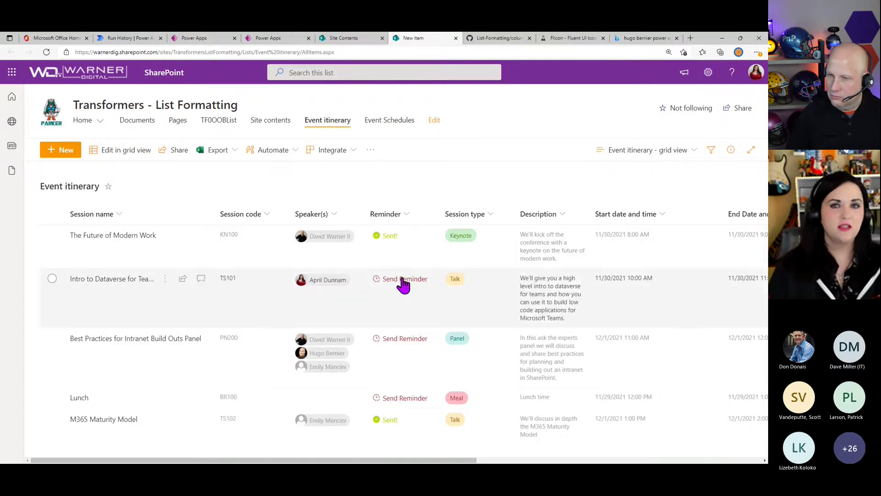
{"action": "left_click", "coordinate": [113, 236]}
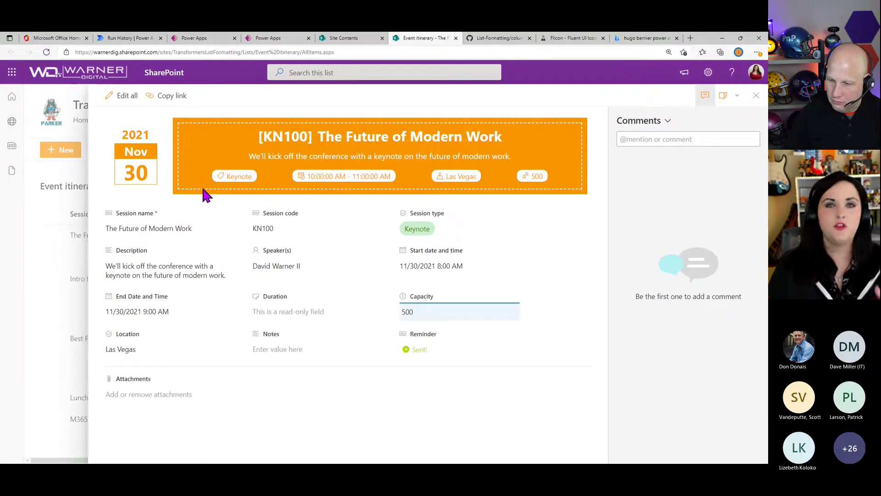
{"action": "left_click", "coordinate": [756, 95]}
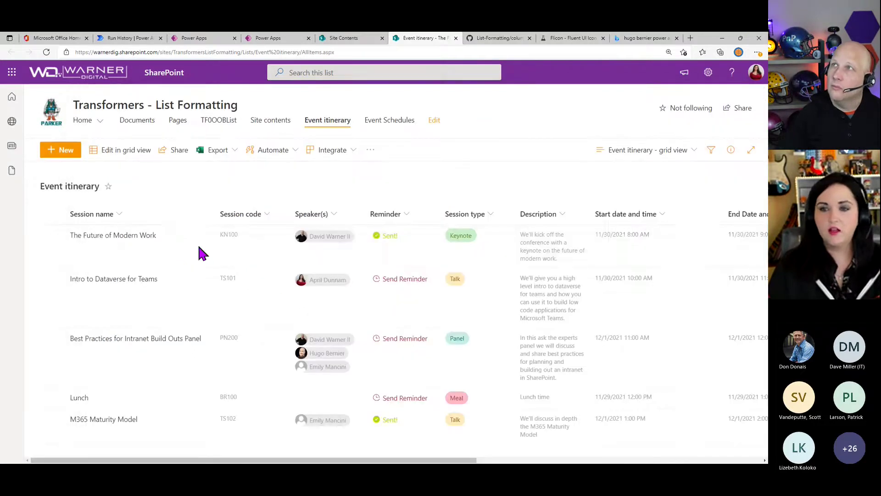
{"action": "left_click", "coordinate": [232, 236]}
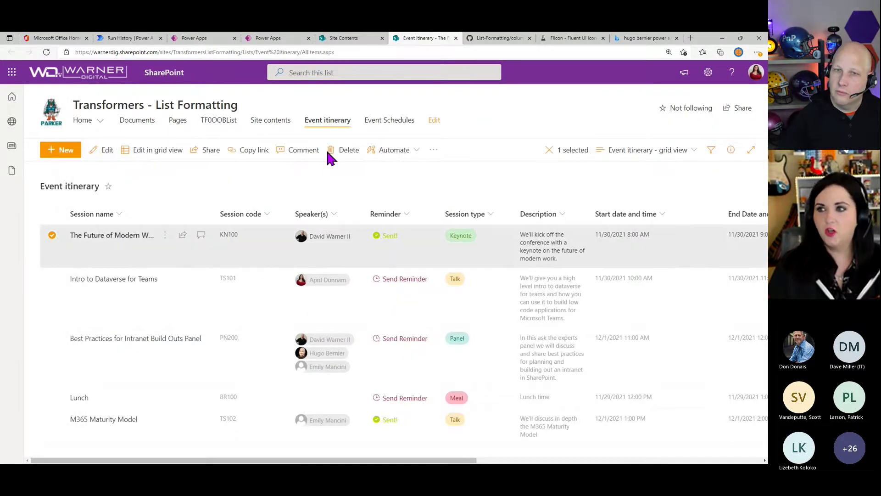
Return to the Event Scheduler app in Power Apps and preview its Session Scheduler screen.
{"action": "left_click", "coordinate": [282, 37]}
{"action": "left_click", "coordinate": [721, 87]}
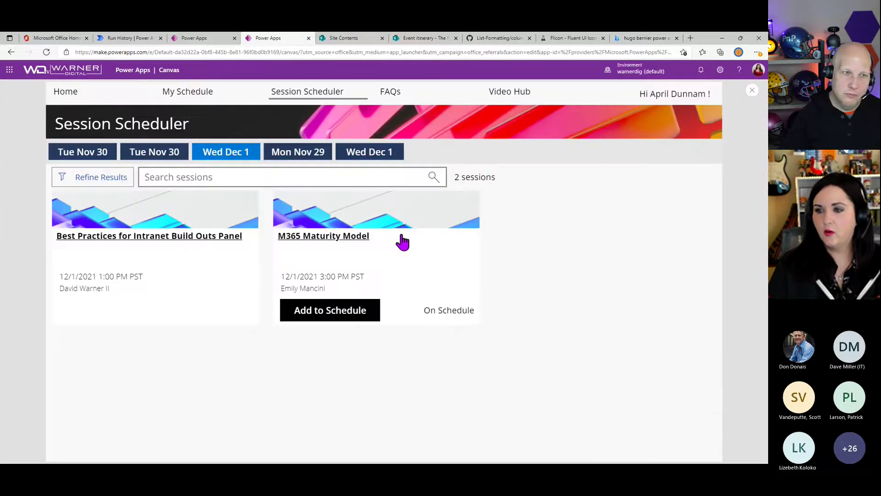
View the details of the M365 Maturity Model session, close the app preview and dismiss the testing tip.
{"action": "left_click", "coordinate": [395, 240]}
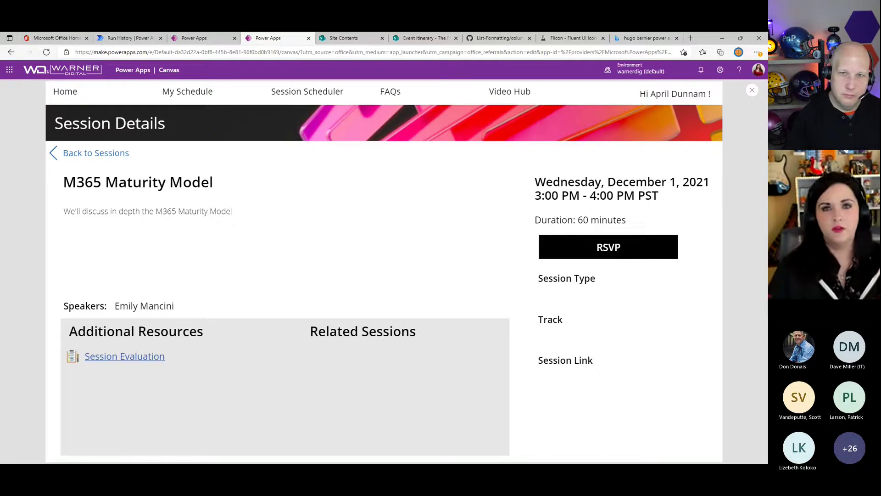
{"action": "left_click", "coordinate": [752, 91]}
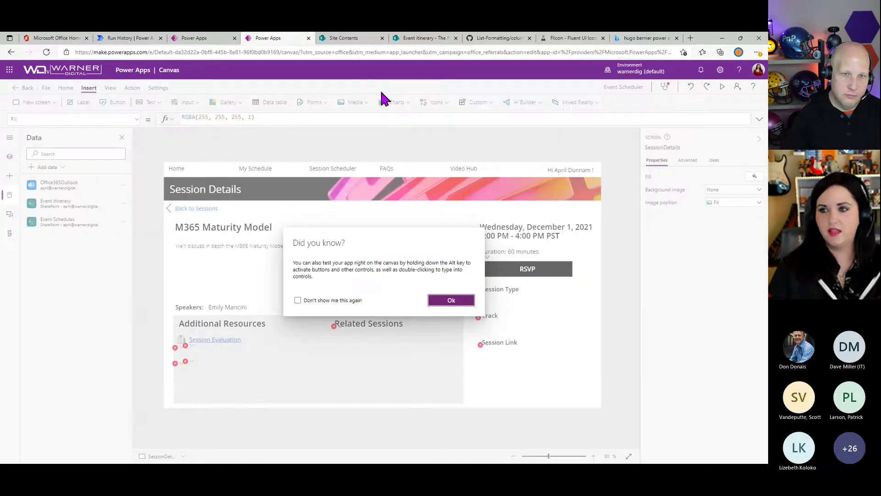
{"action": "left_click", "coordinate": [459, 307]}
Switch to the SharePoint Event itinerary list, view the Session code column's settings and leave them without saving.
{"action": "left_click", "coordinate": [224, 38]}
{"action": "left_click", "coordinate": [432, 38]}
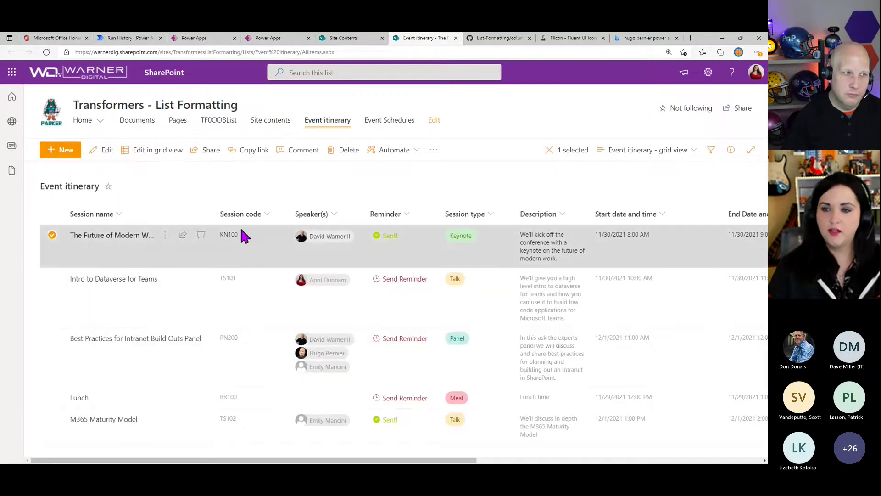
{"action": "left_click", "coordinate": [244, 213]}
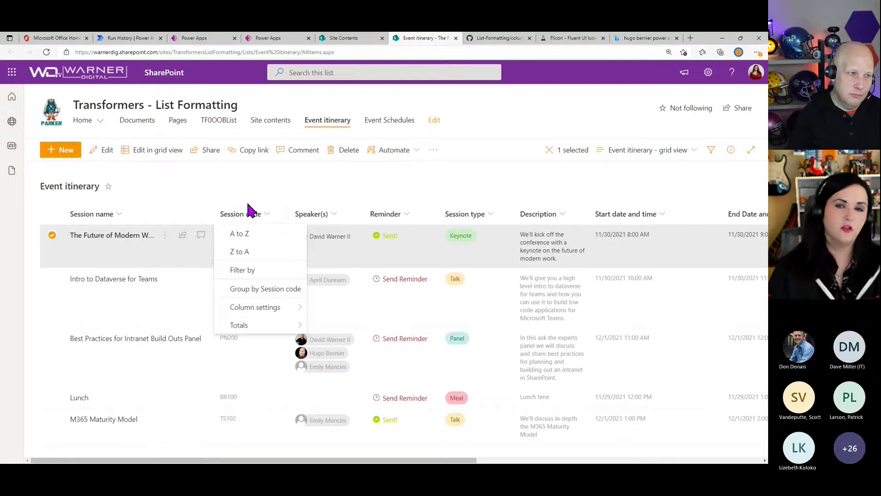
{"action": "mouse_move", "coordinate": [281, 318]}
{"action": "left_click", "coordinate": [329, 310]}
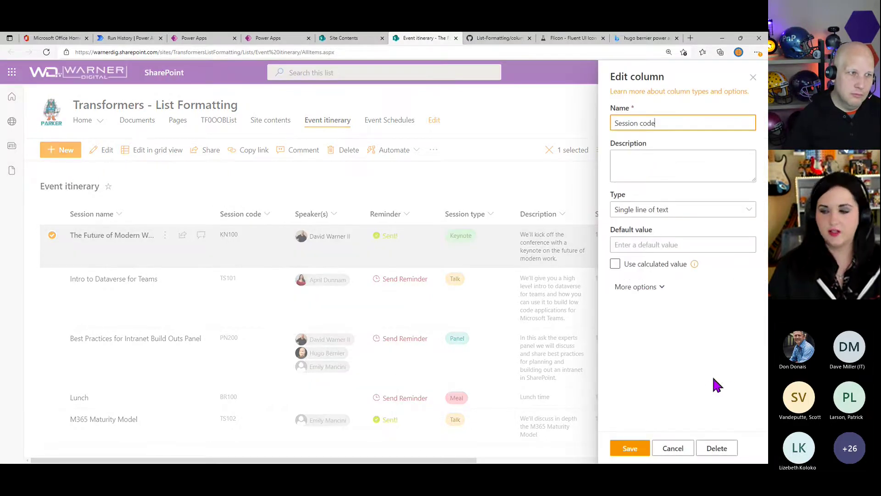
{"action": "left_click", "coordinate": [668, 449]}
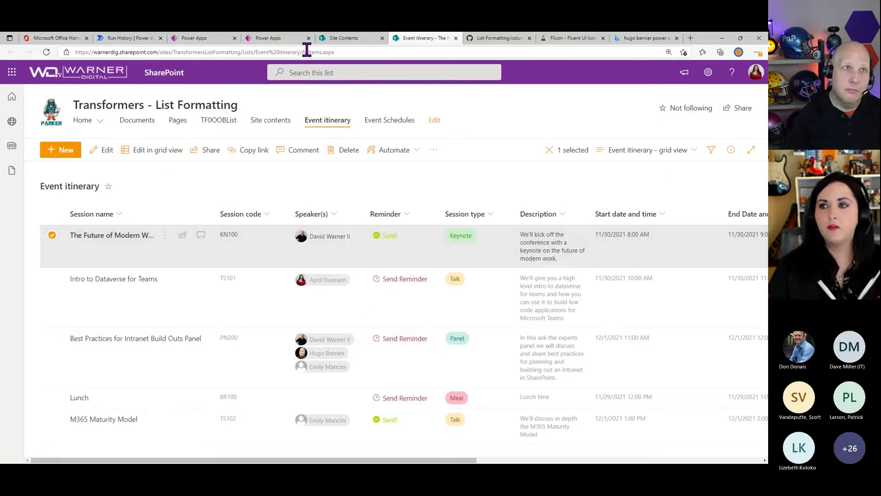
Return to the Event Scheduler app in Power Apps and preview it from the Landing screen.
{"action": "left_click", "coordinate": [296, 37]}
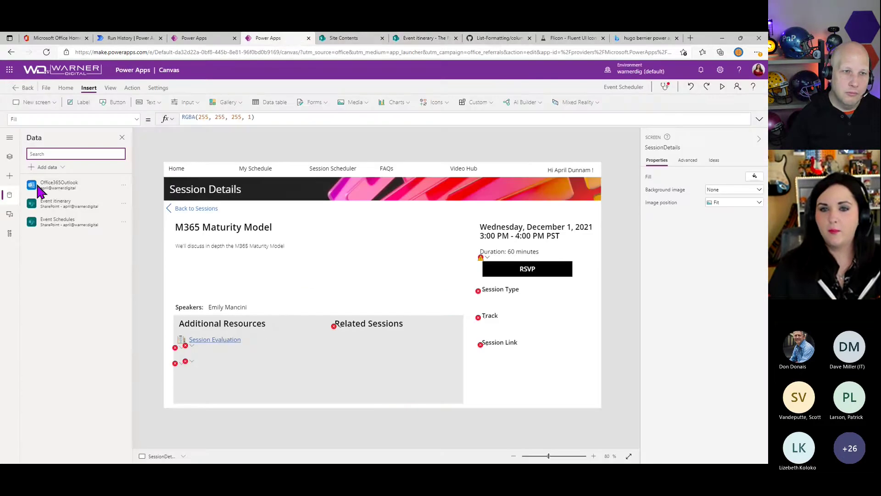
{"action": "left_click", "coordinate": [10, 156]}
{"action": "left_click", "coordinate": [46, 194]}
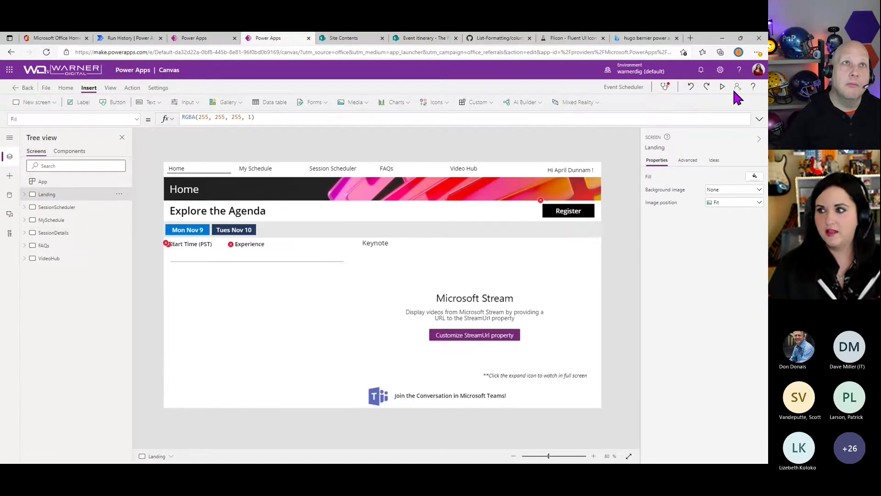
{"action": "left_click", "coordinate": [723, 87]}
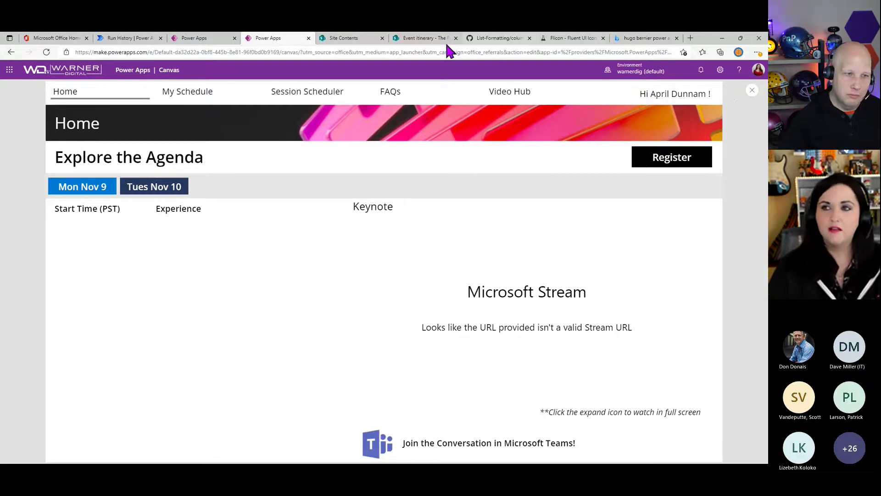
Check the Event itinerary list, then view the details of "Best Practices for Intranet Build Outs Panel" in the app's Session Scheduler.
{"action": "left_click", "coordinate": [427, 39]}
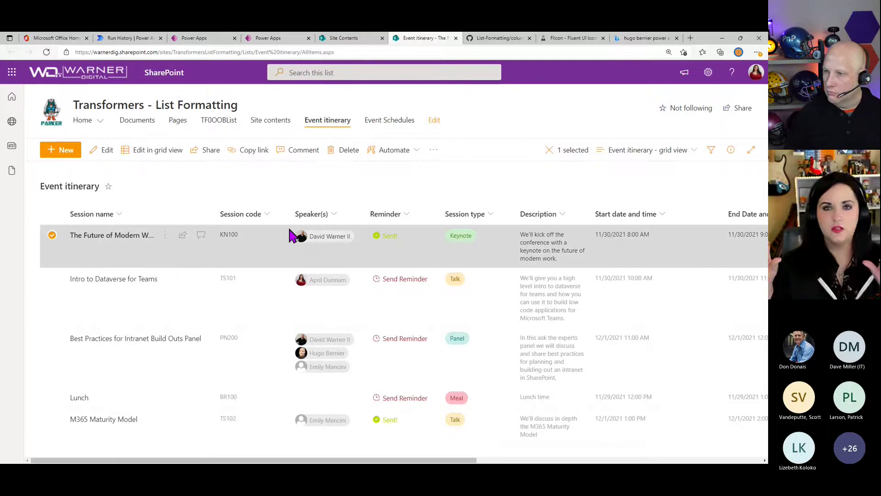
{"action": "left_click", "coordinate": [262, 38]}
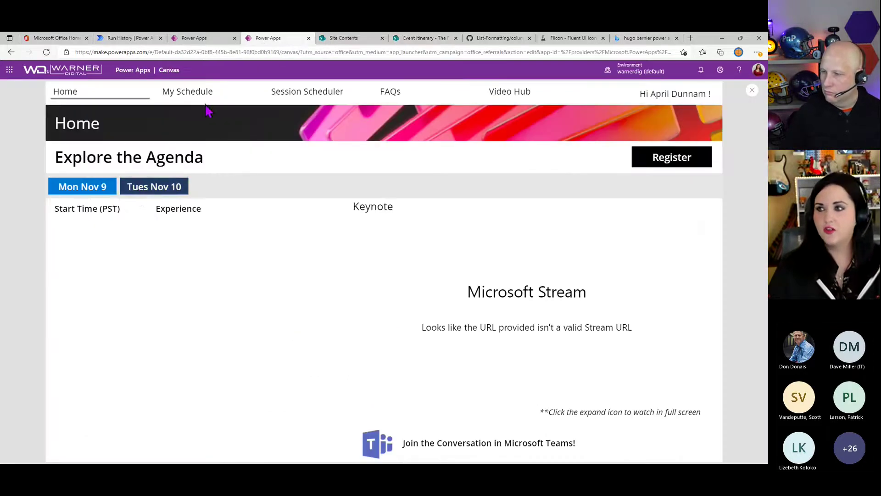
{"action": "left_click", "coordinate": [302, 92]}
{"action": "left_click", "coordinate": [140, 239]}
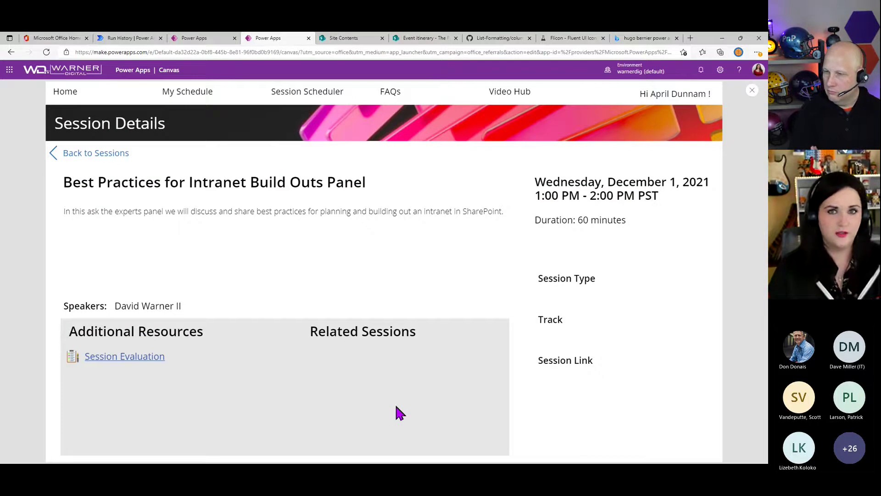
Switch to Visual Studio Code, close 1.PowerAutomateIntegration, open 2.PowerAppsIntegration from the 5. Advanced Formatting folder and hide the file explorer.
{"action": "left_click", "coordinate": [424, 38]}
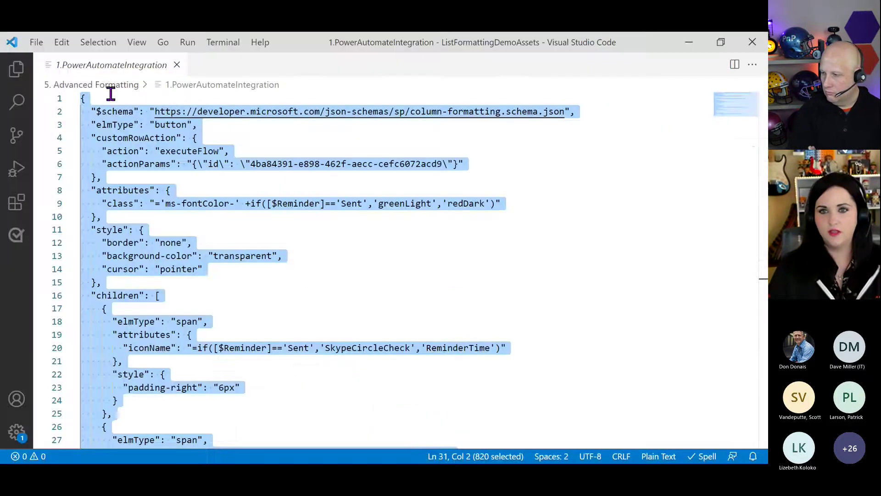
{"action": "key", "text": "alt+Tab"}
{"action": "left_click", "coordinate": [177, 65]}
{"action": "left_click", "coordinate": [16, 69]}
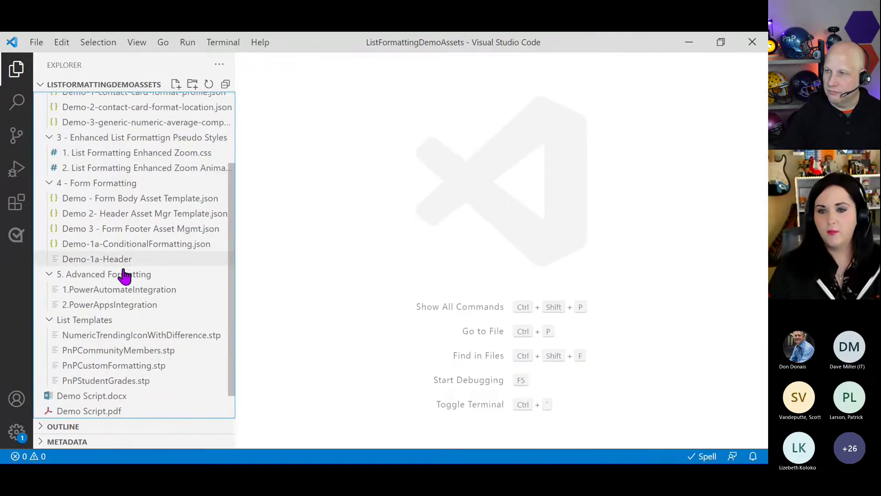
{"action": "left_click", "coordinate": [116, 306]}
{"action": "left_click", "coordinate": [659, 294]}
{"action": "scroll", "coordinate": [491, 344], "scroll_direction": "up", "scroll_amount": 4}
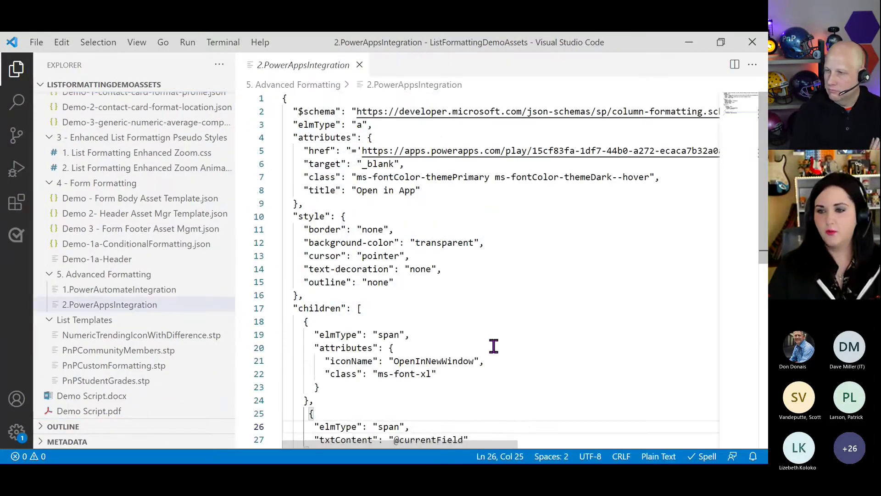
{"action": "key", "text": "ctrl+b"}
{"action": "left_click", "coordinate": [479, 320]}
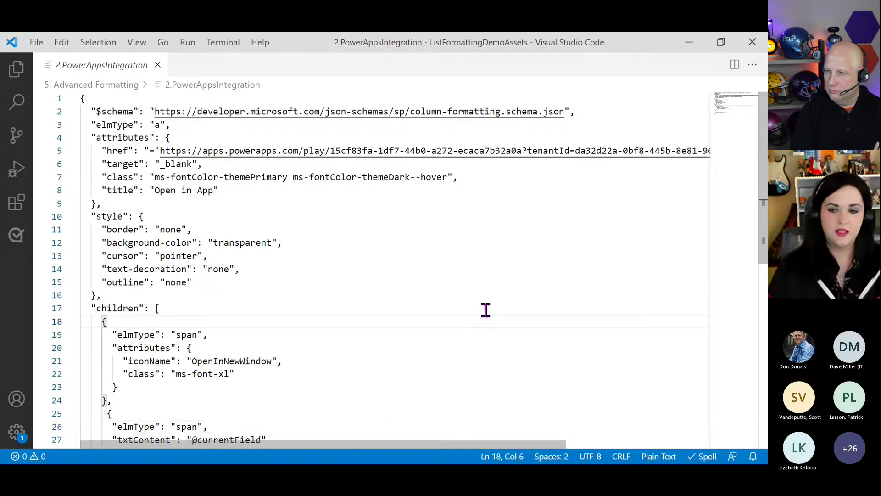
{"action": "scroll", "coordinate": [486, 309], "scroll_direction": "down", "scroll_amount": 3}
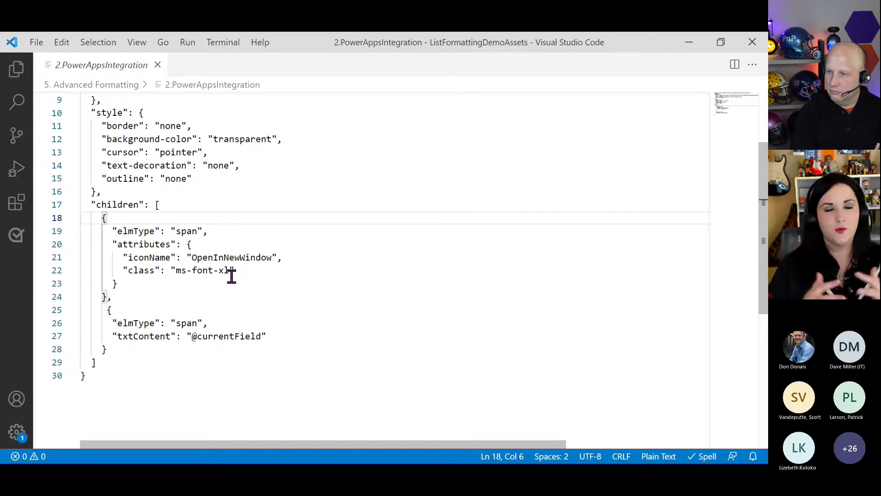
{"action": "left_click", "coordinate": [245, 257]}
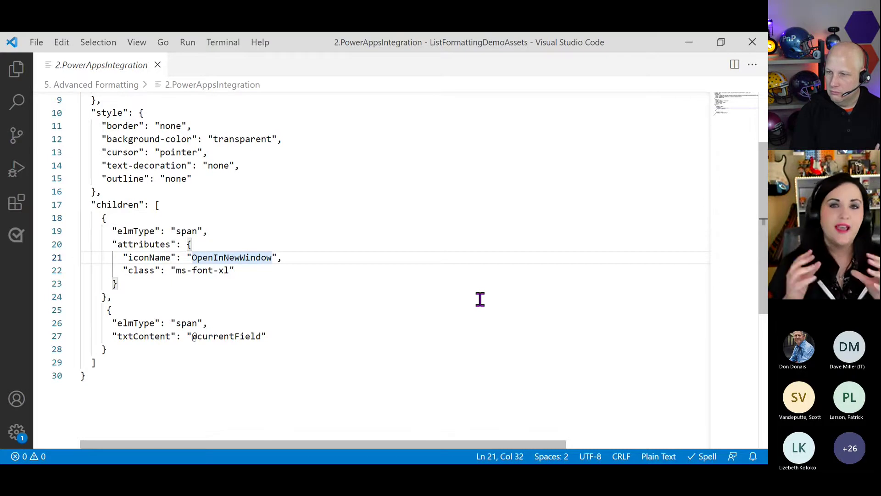
{"action": "left_click", "coordinate": [316, 333]}
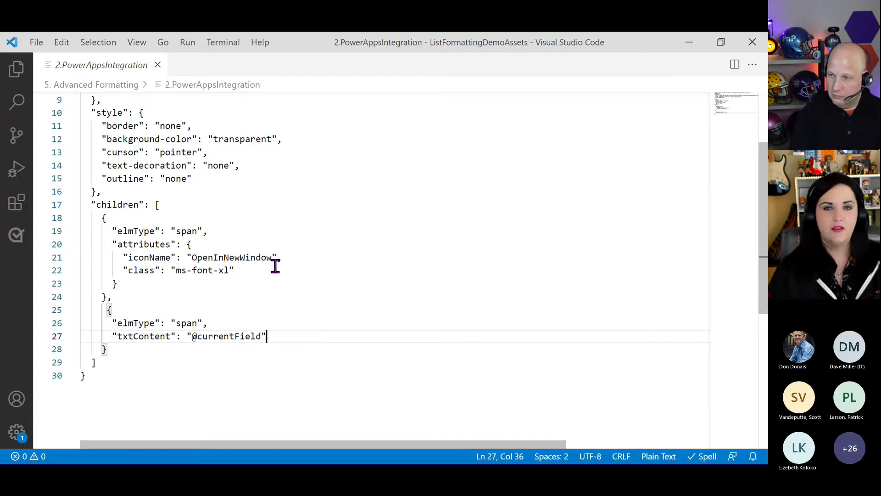
{"action": "left_click_drag", "start_coordinate": [112, 337], "coordinate": [273, 348]}
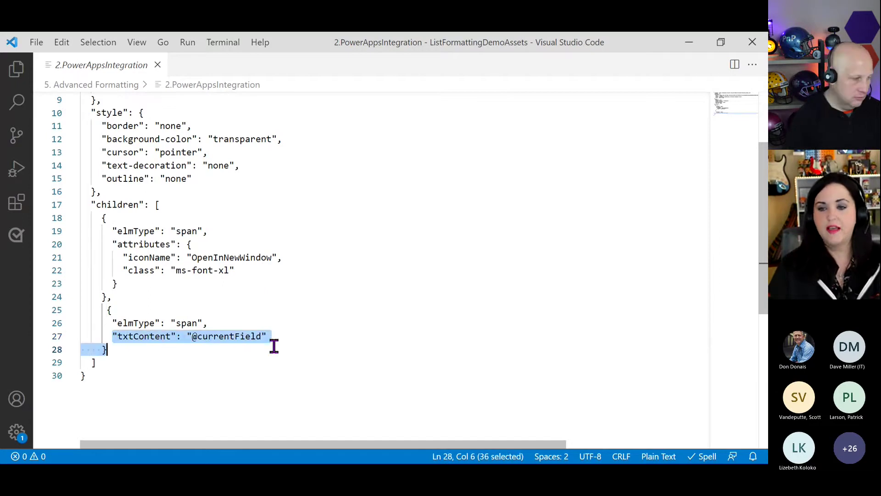
{"action": "left_click", "coordinate": [299, 338]}
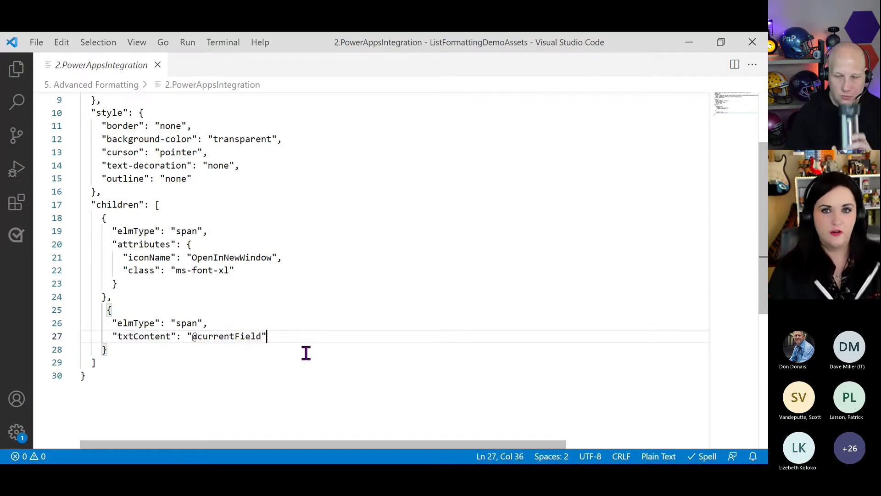
Examine the anchor element's href attribute near the start of the JSON.
{"action": "scroll", "coordinate": [309, 366], "scroll_direction": "up", "scroll_amount": 3}
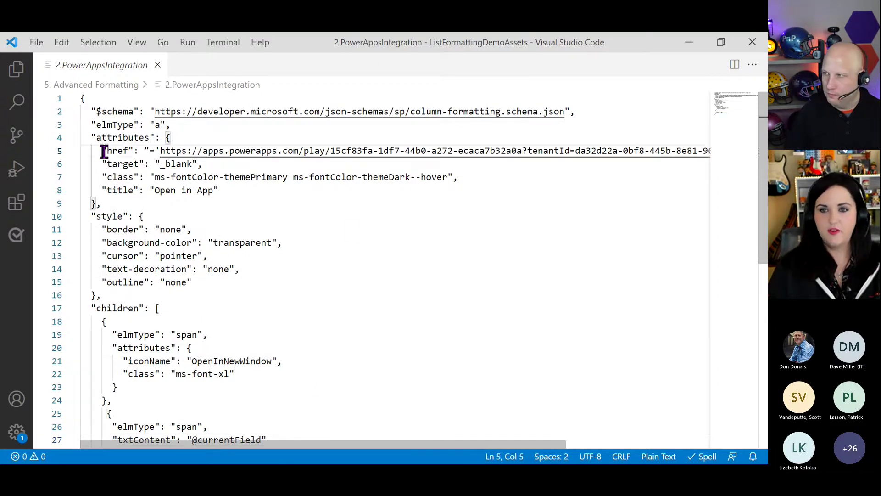
{"action": "left_click_drag", "start_coordinate": [102, 151], "coordinate": [139, 151]}
{"action": "left_click", "coordinate": [192, 129]}
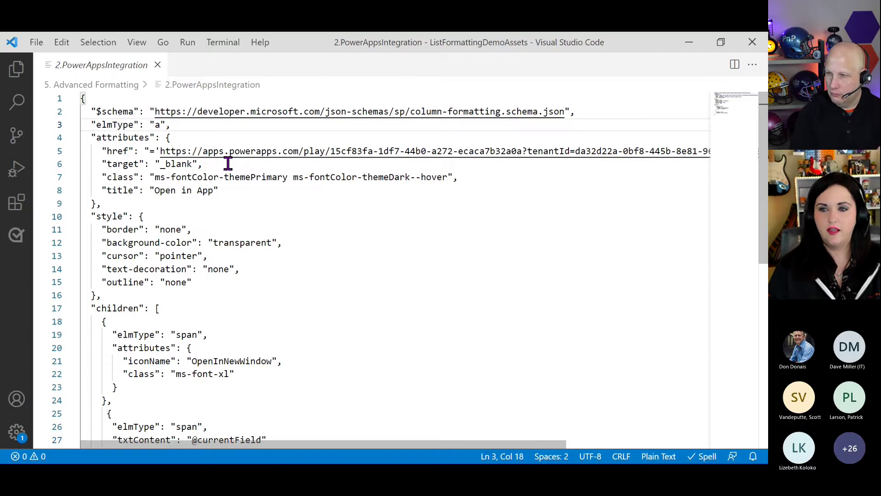
{"action": "mouse_move", "coordinate": [289, 446]}
{"action": "left_mouse_down"}
{"action": "mouse_move", "coordinate": [444, 453]}
{"action": "mouse_move", "coordinate": [297, 450]}
{"action": "left_mouse_up"}
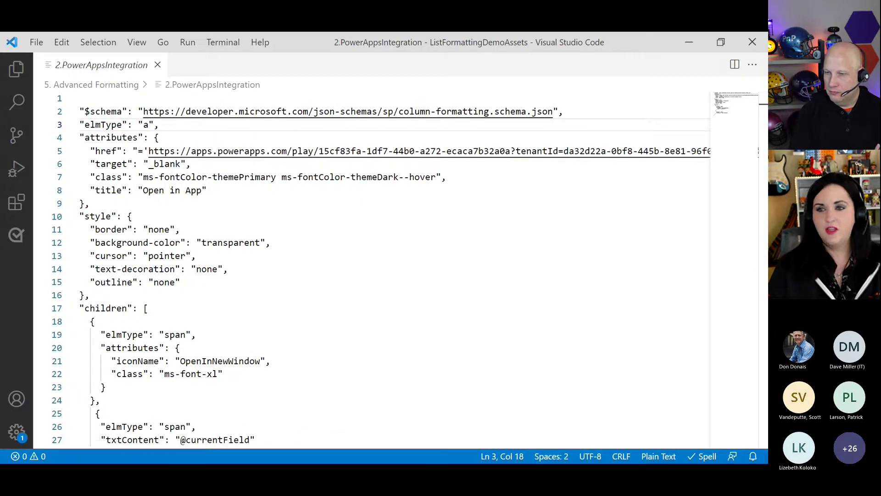
Switch to Power Apps and display the details page of the Event Scheduler app to find its web link.
{"action": "key", "text": "alt+Tab"}
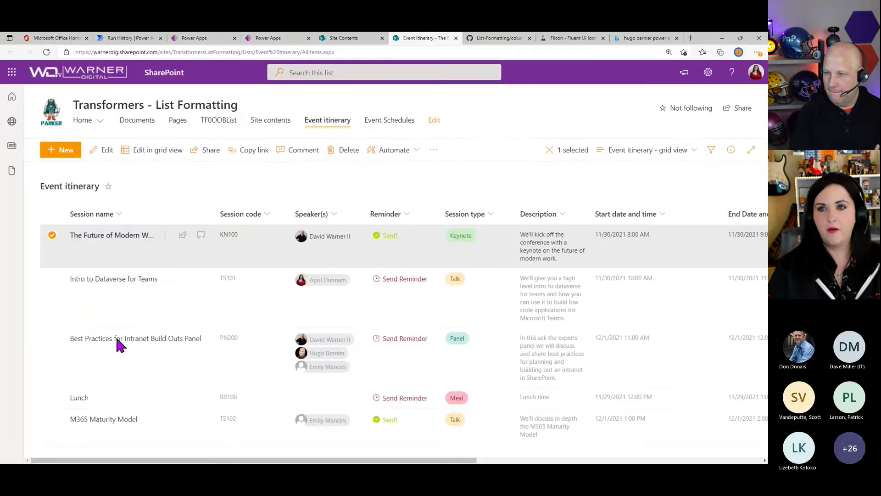
{"action": "left_click", "coordinate": [223, 38]}
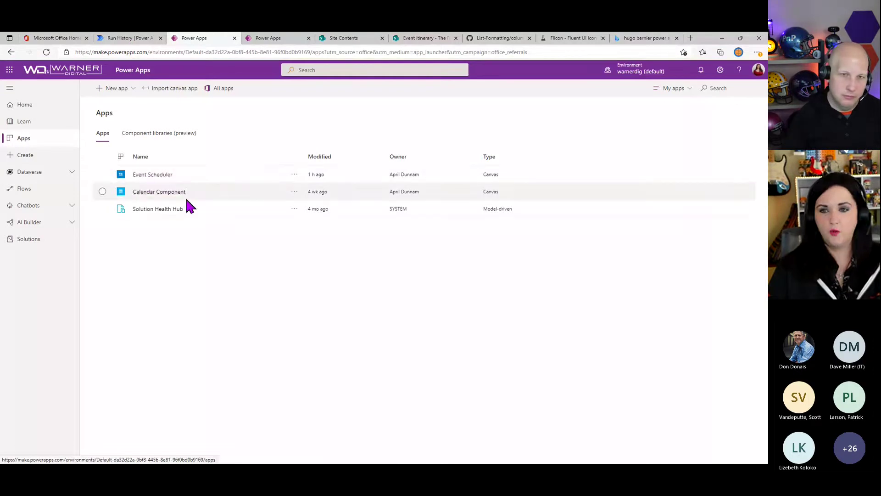
{"action": "left_click", "coordinate": [295, 174]}
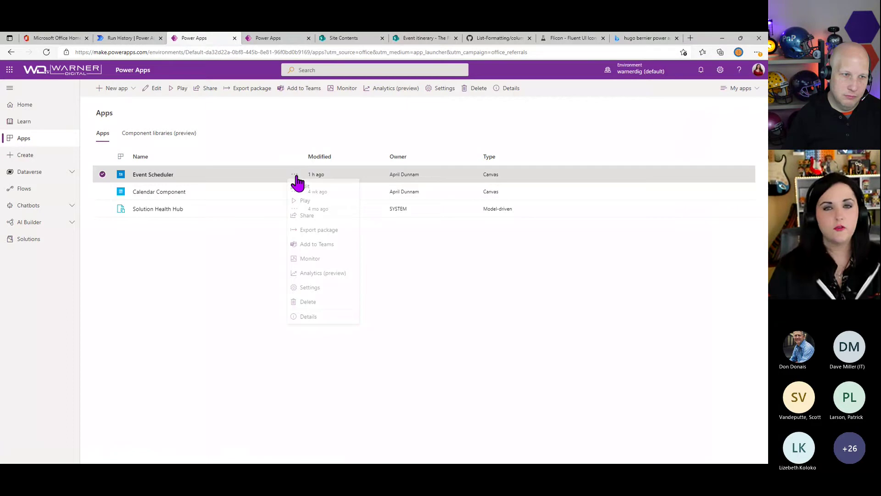
{"action": "left_click", "coordinate": [333, 316]}
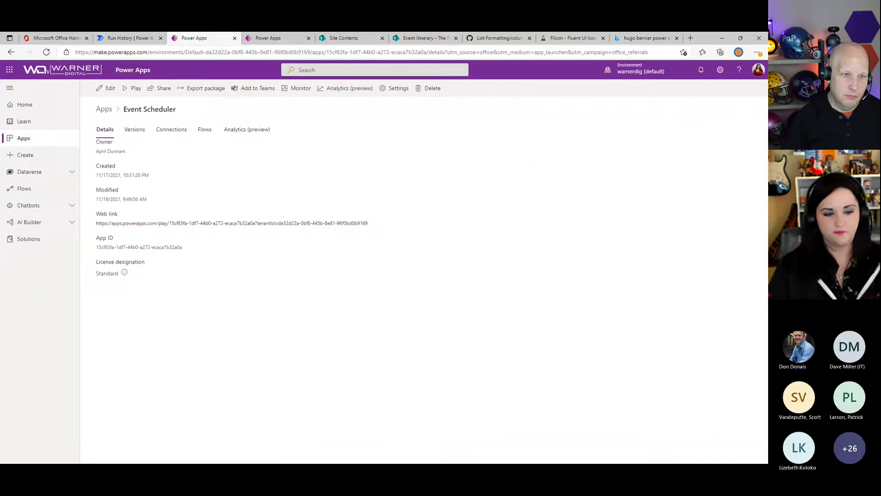
Return to the JSON in Visual Studio Code and highlight the app's web link, through the tenant ID, in the href value.
{"action": "key", "text": "alt+Tab"}
{"action": "left_click_drag", "start_coordinate": [166, 152], "coordinate": [190, 153]}
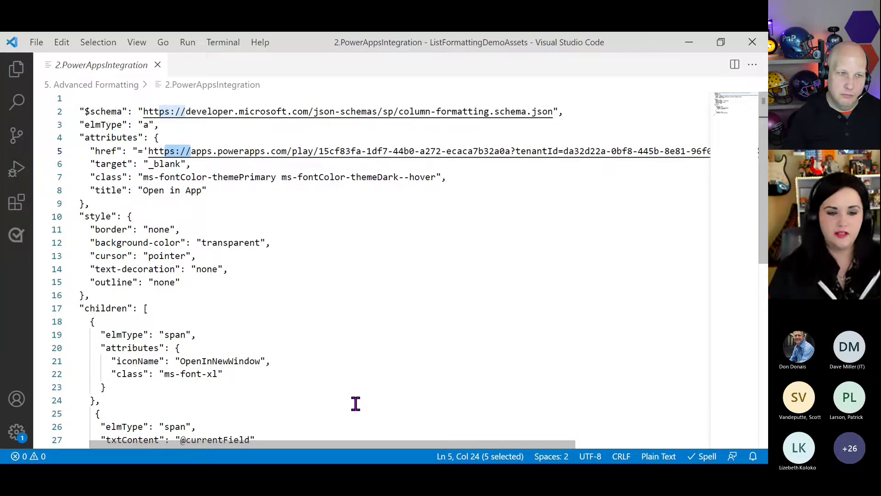
{"action": "left_click_drag", "start_coordinate": [346, 445], "coordinate": [606, 448]}
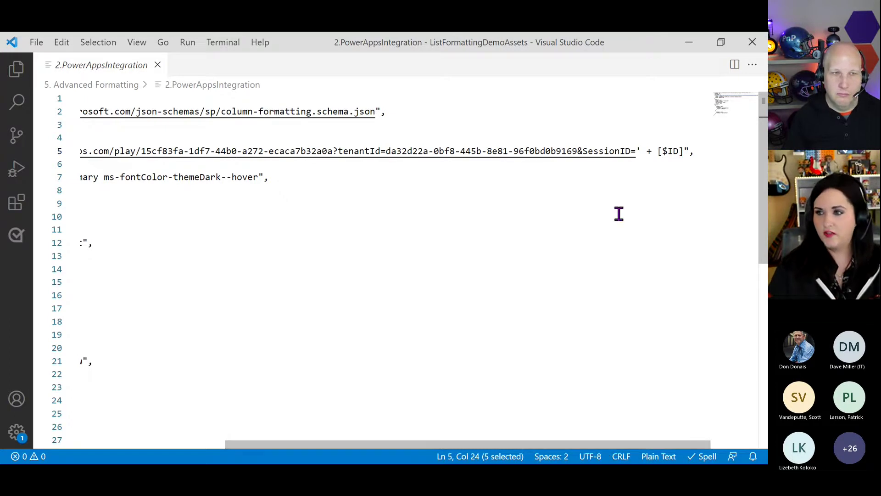
{"action": "left_click", "coordinate": [581, 151]}
{"action": "left_click_drag", "start_coordinate": [573, 151], "coordinate": [160, 152]}
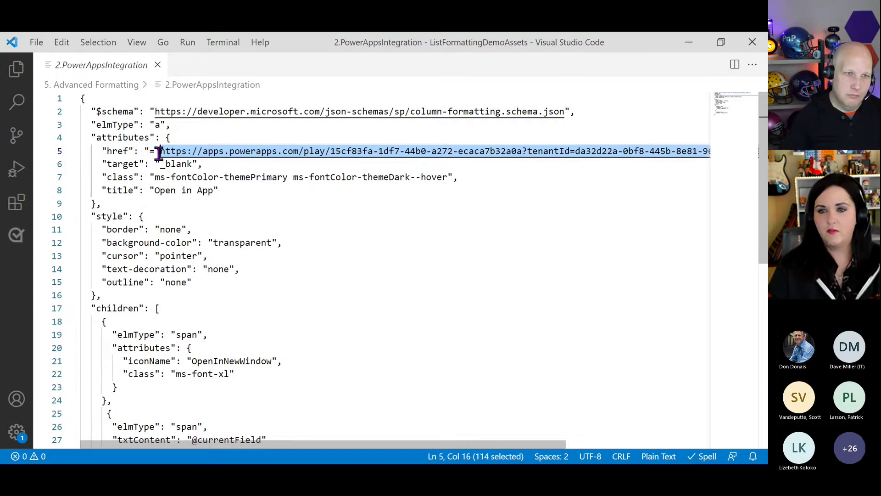
{"action": "left_click_drag", "start_coordinate": [298, 447], "coordinate": [539, 448]}
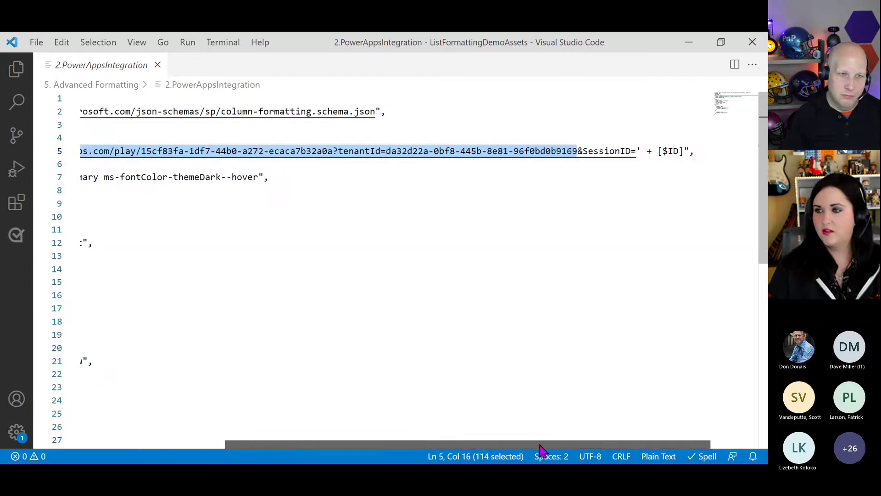
Highlight the &SessionID= parameter in the href value and examine how it joins to [$ID].
{"action": "left_click", "coordinate": [577, 152]}
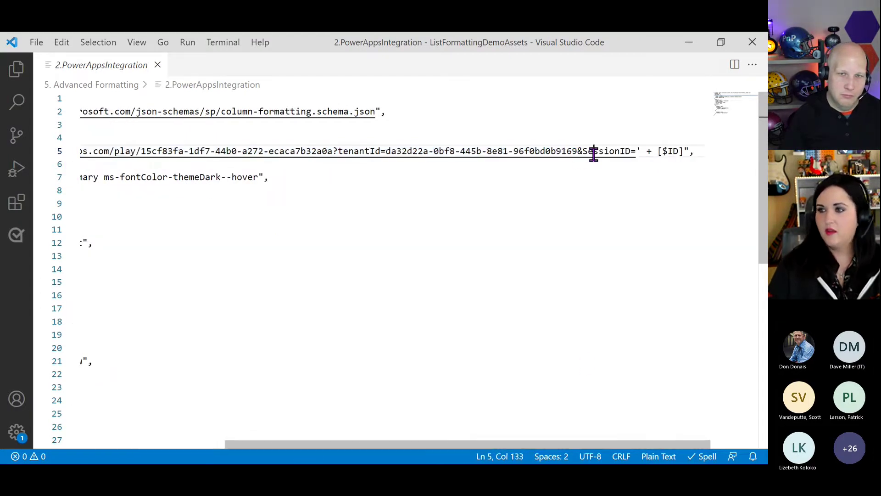
{"action": "left_click_drag", "start_coordinate": [577, 152], "coordinate": [641, 152]}
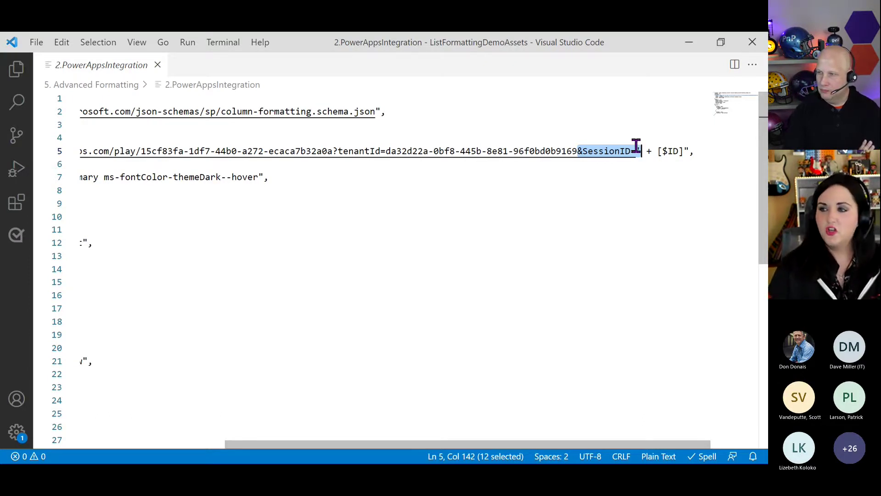
{"action": "left_click", "coordinate": [635, 148]}
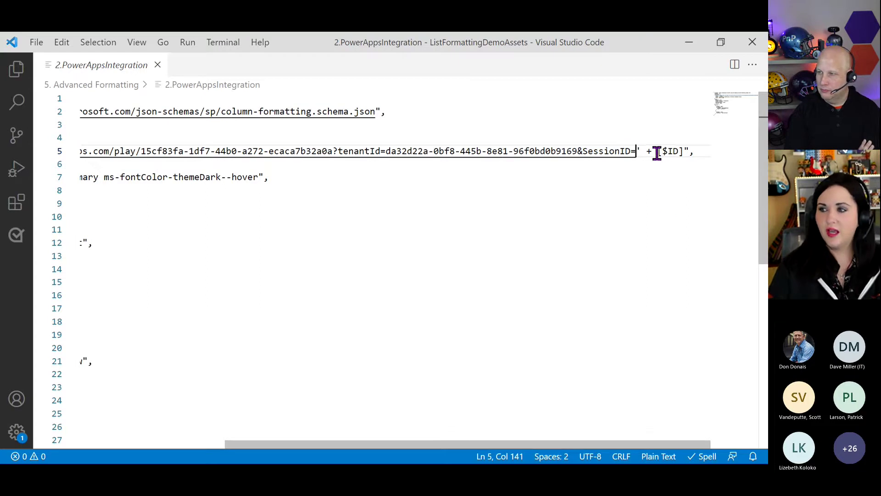
Highlight [$ID] at the end of the href value, and select the entire formatting JSON for copying.
{"action": "left_click_drag", "start_coordinate": [658, 151], "coordinate": [682, 152]}
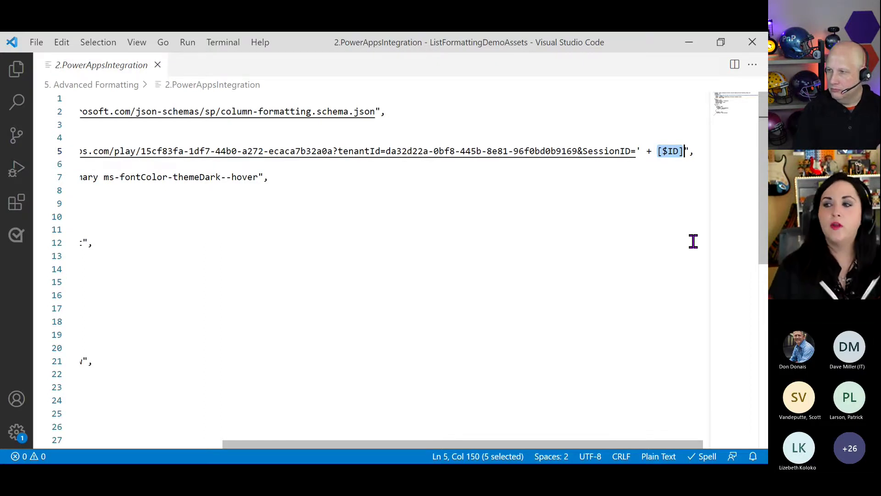
{"action": "left_click", "coordinate": [414, 217]}
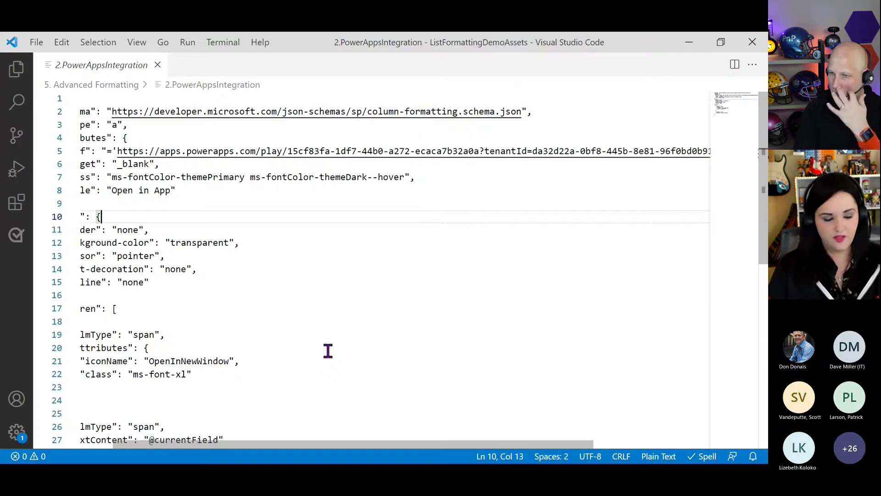
{"action": "key", "text": "ctrl+a"}
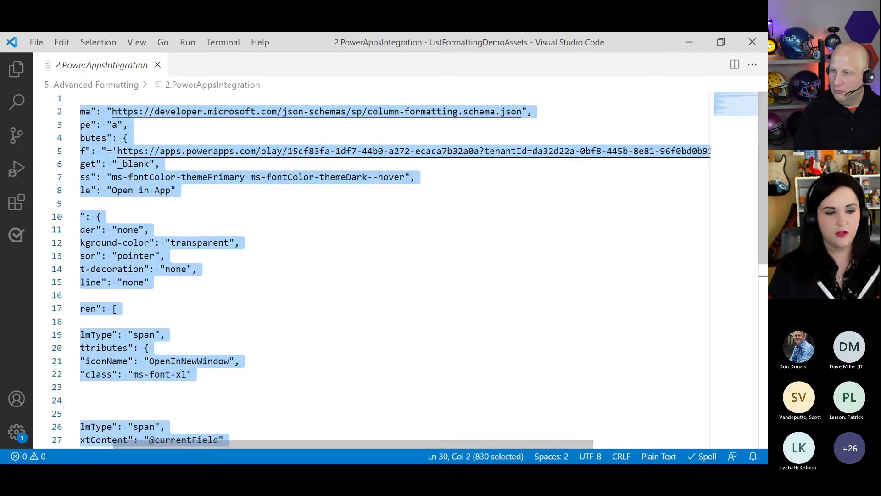
Switch to the Event itinerary list in SharePoint and open the Session code column's formatting in advanced mode.
{"action": "key", "text": "alt+Tab"}
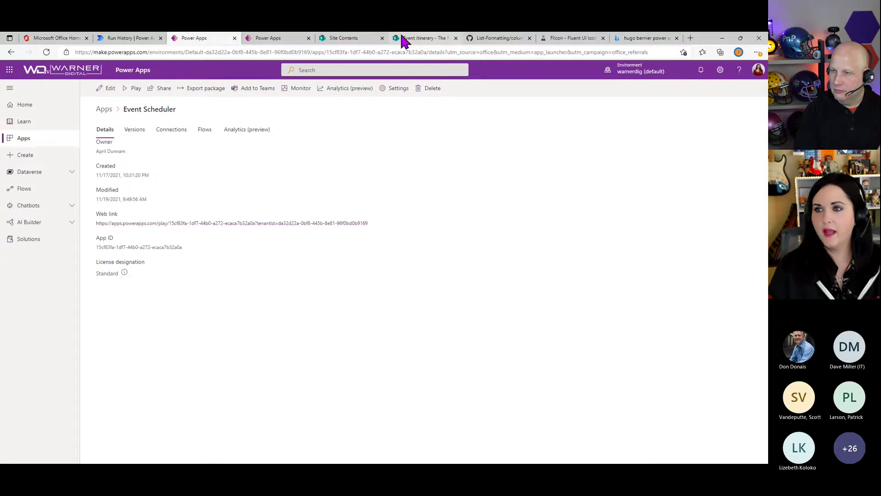
{"action": "left_click", "coordinate": [401, 38]}
{"action": "left_click", "coordinate": [261, 218]}
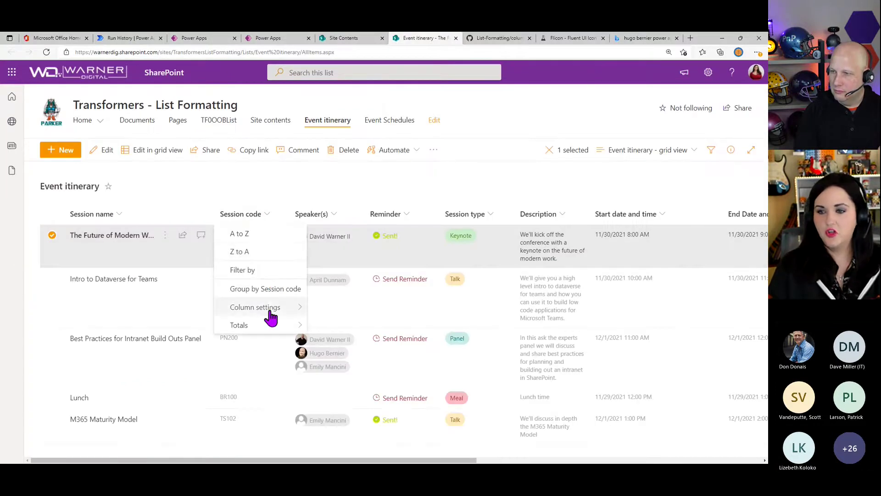
{"action": "mouse_move", "coordinate": [271, 307]}
{"action": "left_click", "coordinate": [362, 325]}
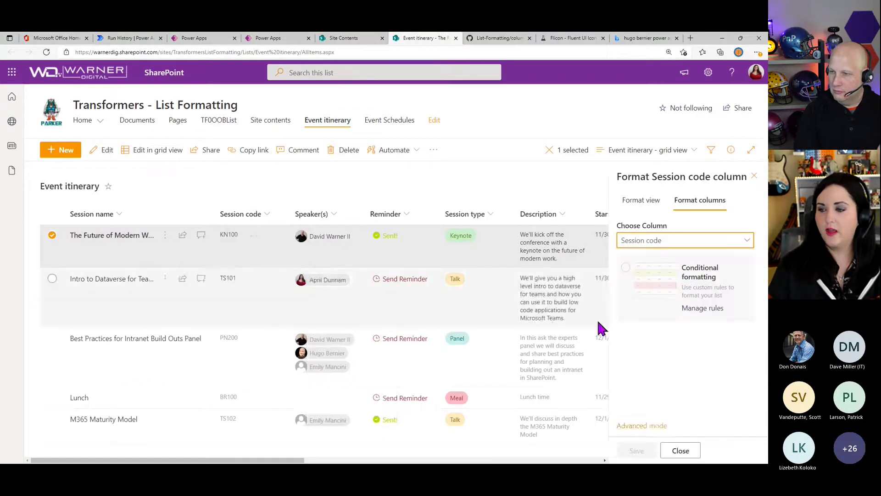
{"action": "left_click", "coordinate": [654, 428]}
Replace the Session code column's existing formatting with the copied JSON, save it and close the formatting pane.
{"action": "key", "text": "ctrl+a"}
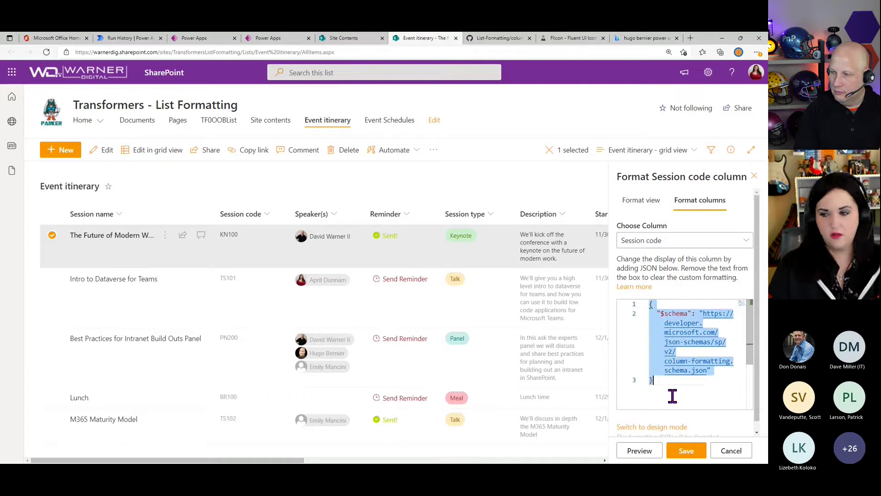
{"action": "key", "text": "ctrl+v"}
{"action": "left_click", "coordinate": [687, 450]}
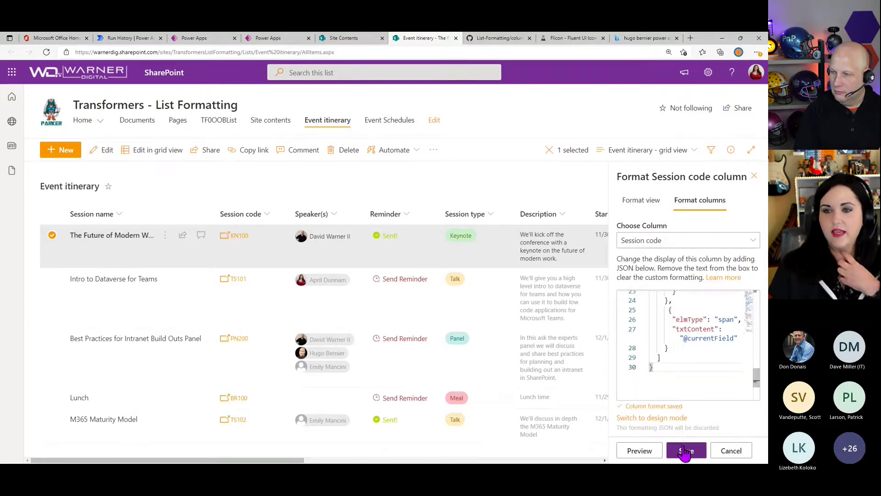
{"action": "left_click", "coordinate": [755, 177]}
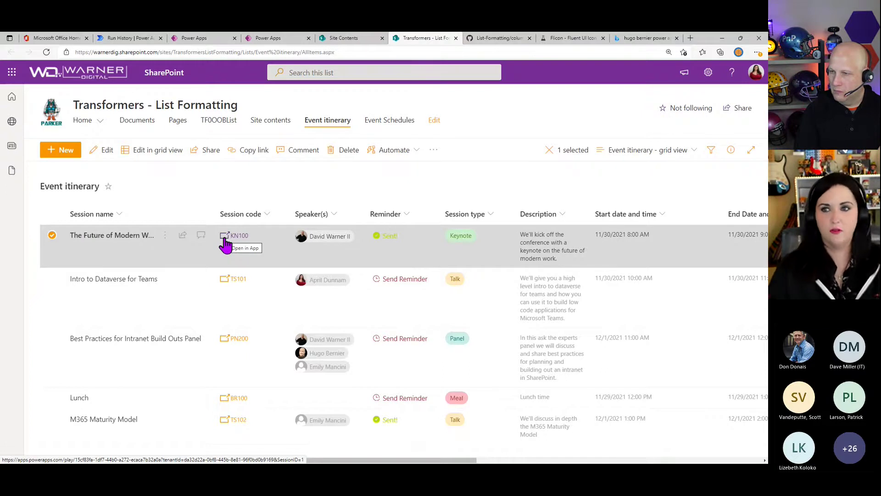
Switch to the Event Scheduler app in the Power Apps editor, exit the preview and display the App object's full OnStart formula.
{"action": "left_click", "coordinate": [276, 36]}
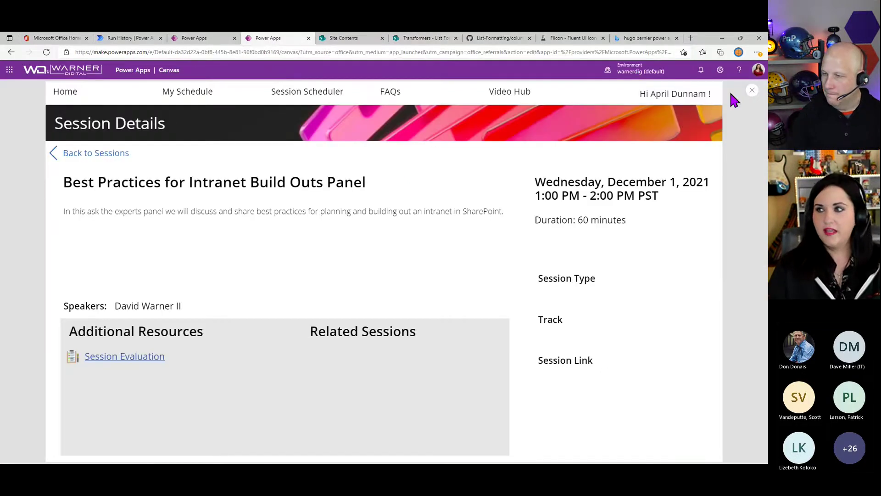
{"action": "left_click", "coordinate": [752, 91]}
{"action": "left_click", "coordinate": [452, 301]}
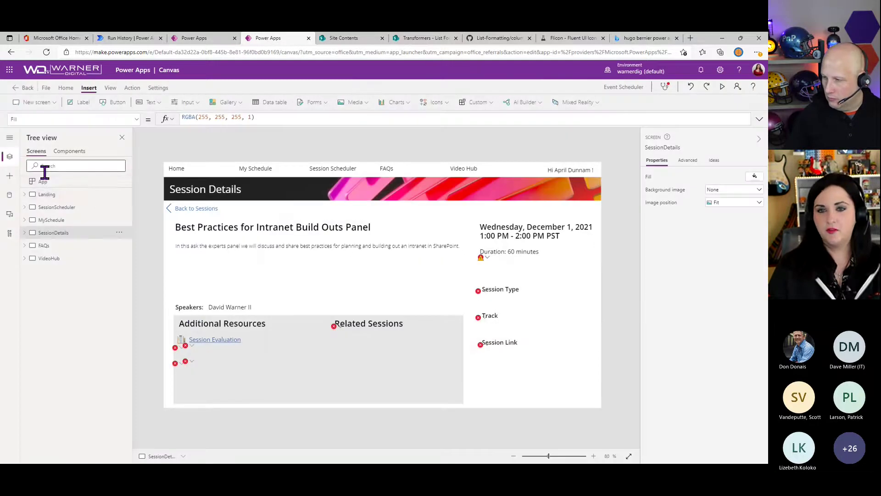
{"action": "left_click", "coordinate": [43, 182]}
{"action": "left_click", "coordinate": [138, 120]}
{"action": "left_click", "coordinate": [66, 235]}
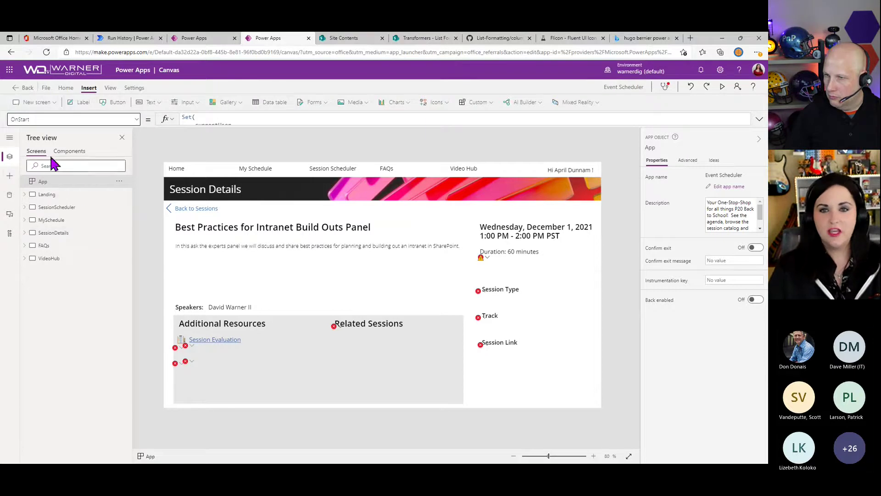
{"action": "left_click", "coordinate": [759, 119]}
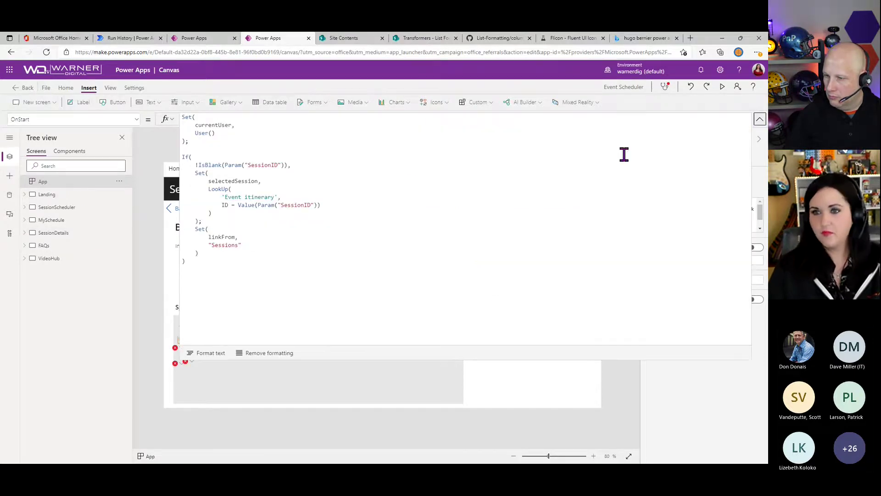
Examine the !IsBlank(Param("SessionID")) condition in the OnStart formula, highlighting the Param function and the whole condition.
{"action": "left_click", "coordinate": [400, 217]}
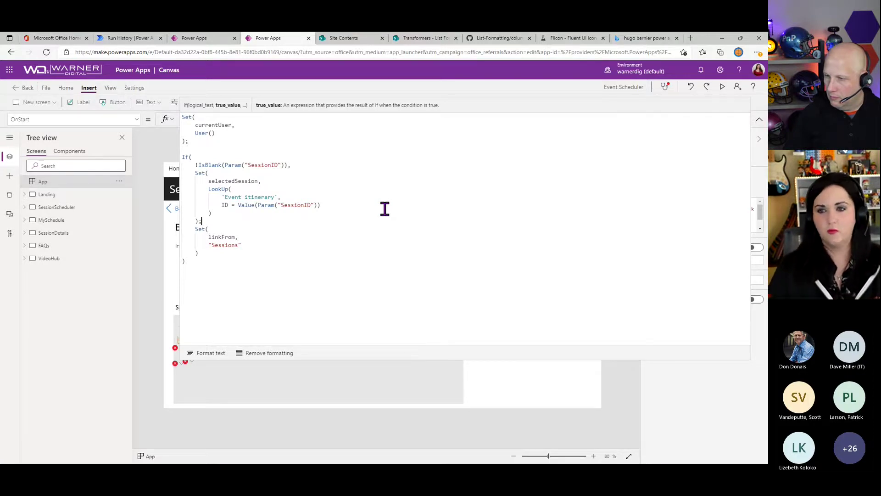
{"action": "left_click", "coordinate": [247, 165]}
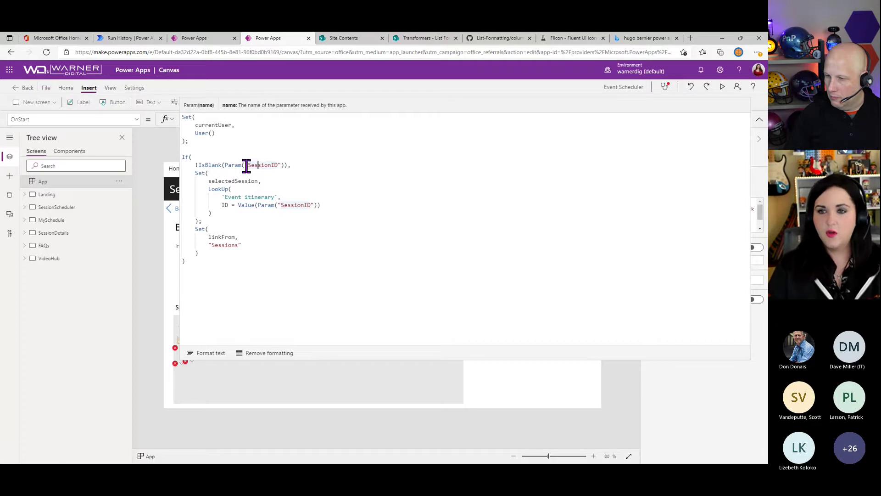
{"action": "double_click", "coordinate": [233, 165]}
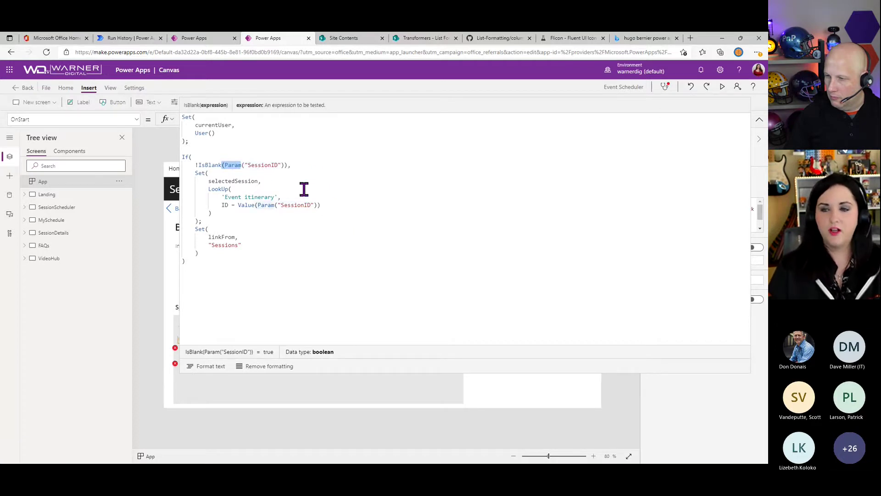
{"action": "left_click", "coordinate": [327, 176]}
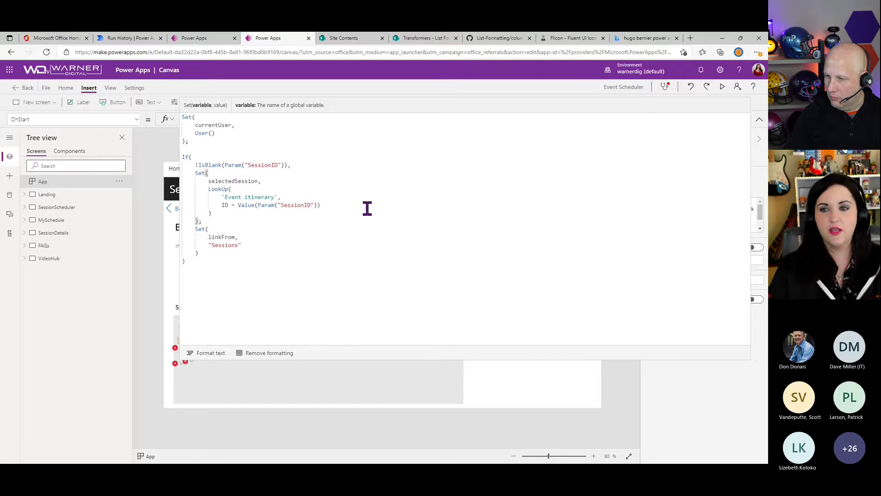
{"action": "left_click_drag", "start_coordinate": [318, 163], "coordinate": [185, 167]}
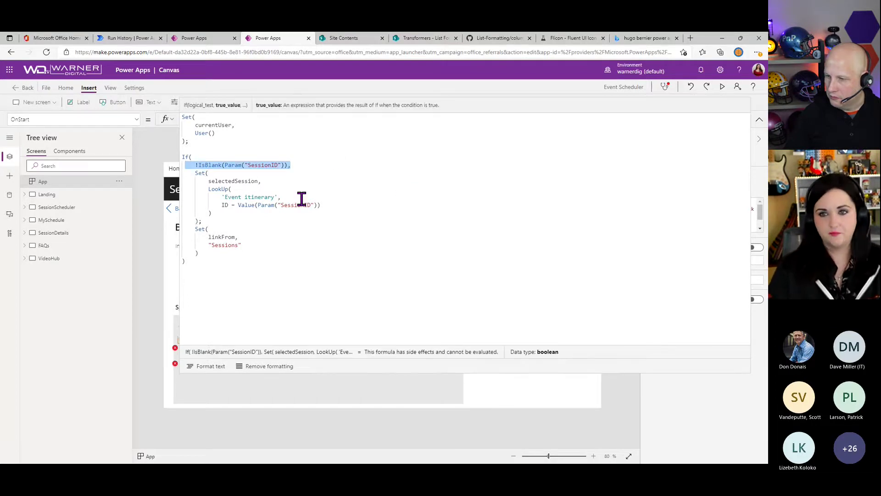
Examine how OnStart sets selectedSession through a LookUp in 'Event itinerary' by SessionID, highlighting the variable and its Set block.
{"action": "left_click", "coordinate": [281, 183]}
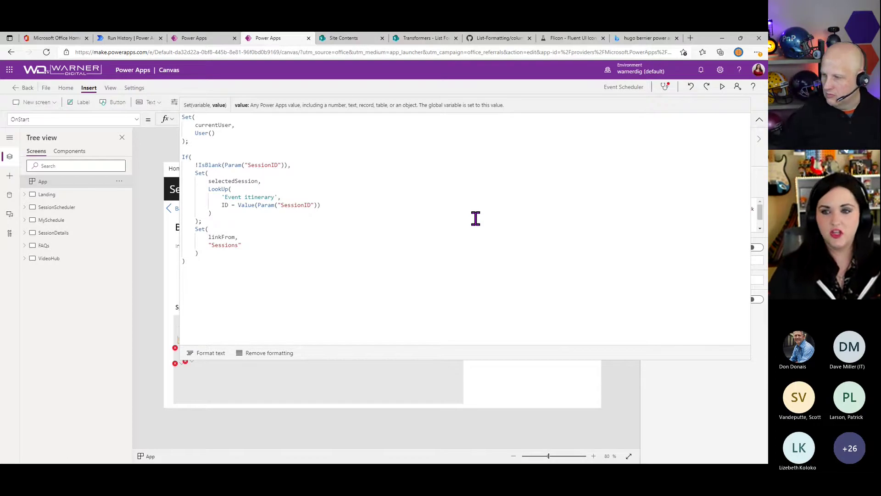
{"action": "left_click", "coordinate": [251, 190]}
{"action": "left_click", "coordinate": [292, 199]}
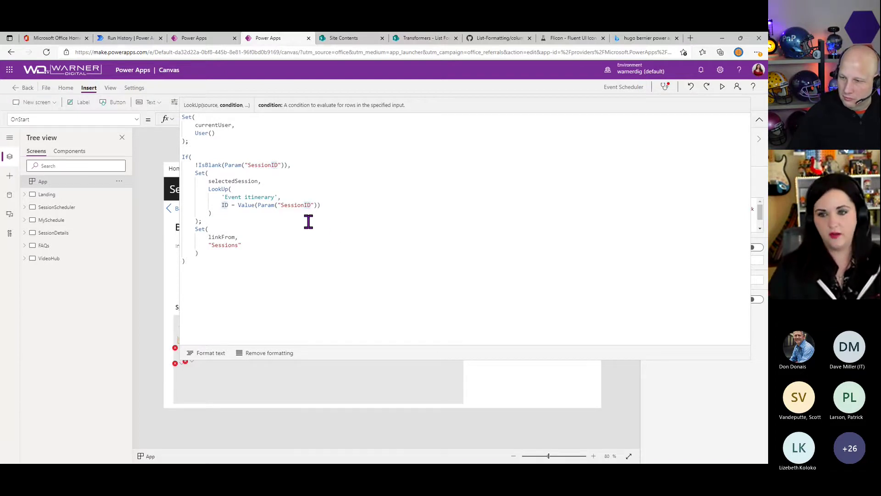
{"action": "left_click", "coordinate": [269, 220]}
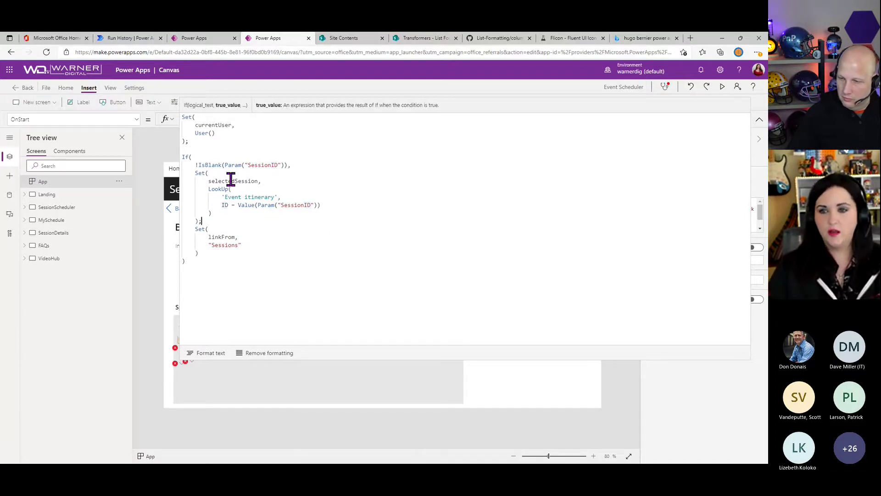
{"action": "left_click_drag", "start_coordinate": [267, 181], "coordinate": [209, 182]}
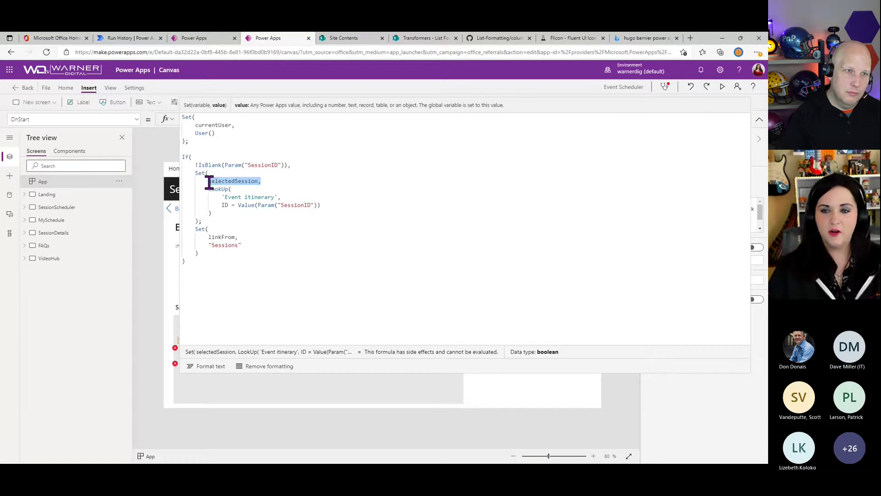
{"action": "left_click_drag", "start_coordinate": [205, 220], "coordinate": [182, 173]}
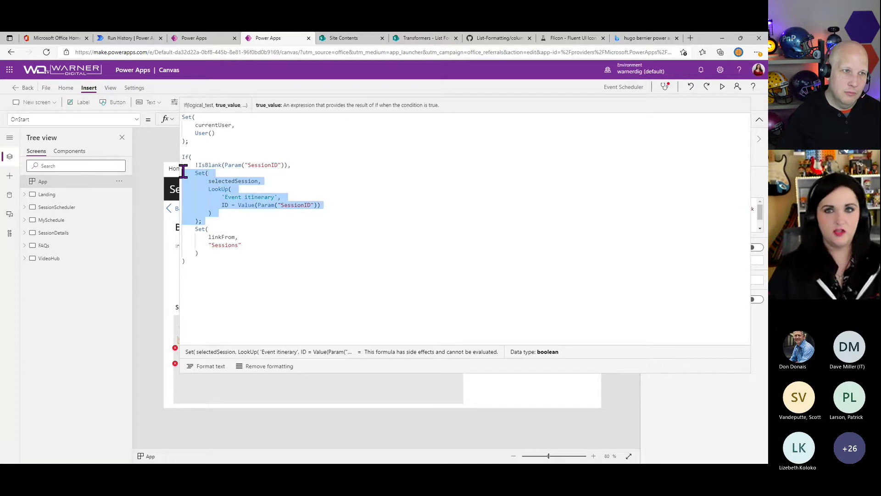
Display the App object's StartScreen formula and examine how SessionID decides between SessionDetails and Landing.
{"action": "left_click", "coordinate": [137, 120]}
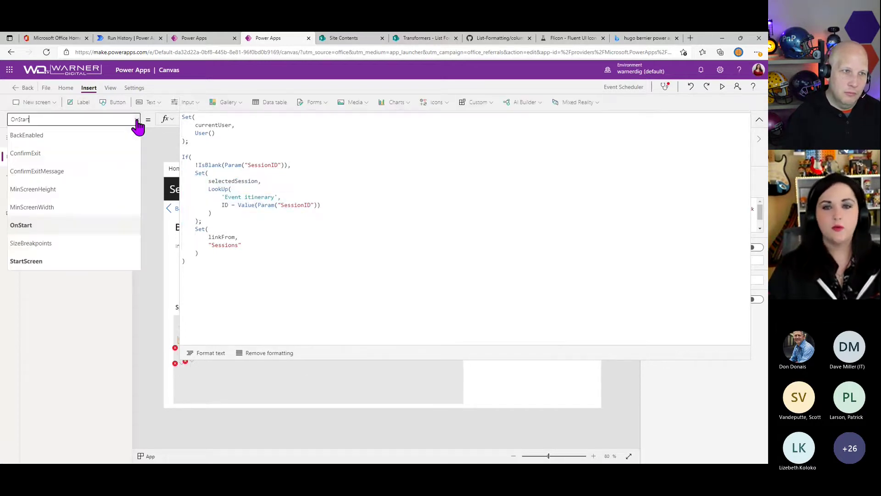
{"action": "left_click", "coordinate": [75, 262]}
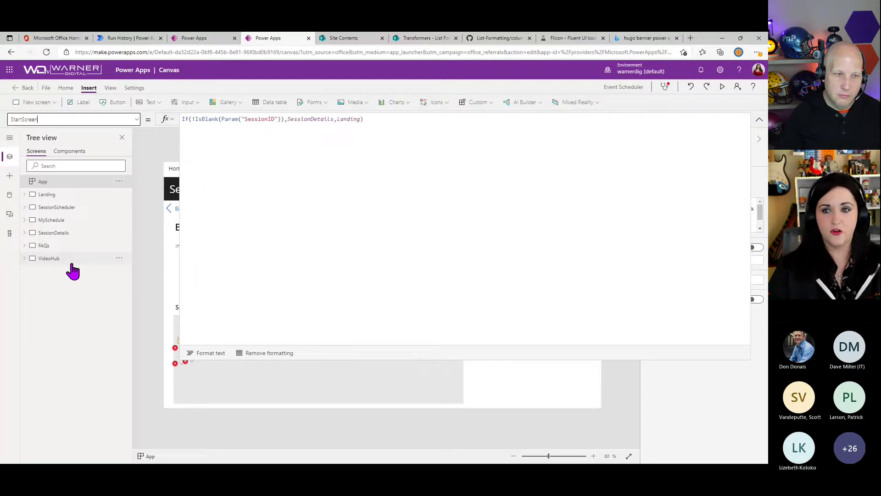
{"action": "left_click", "coordinate": [453, 171]}
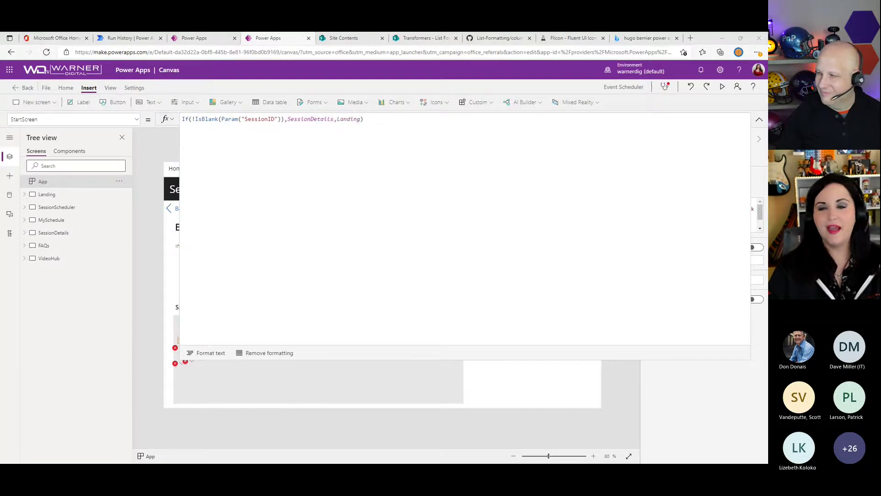
{"action": "left_click", "coordinate": [384, 128]}
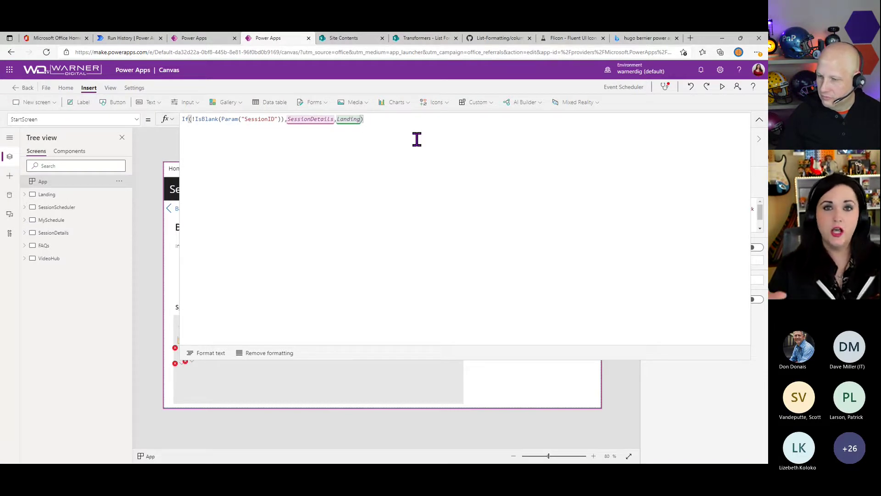
Collapse the formula view and inspect the Text formulas of the session title and description labels on the SessionDetails screen.
{"action": "left_click", "coordinate": [759, 121]}
{"action": "left_click", "coordinate": [45, 235]}
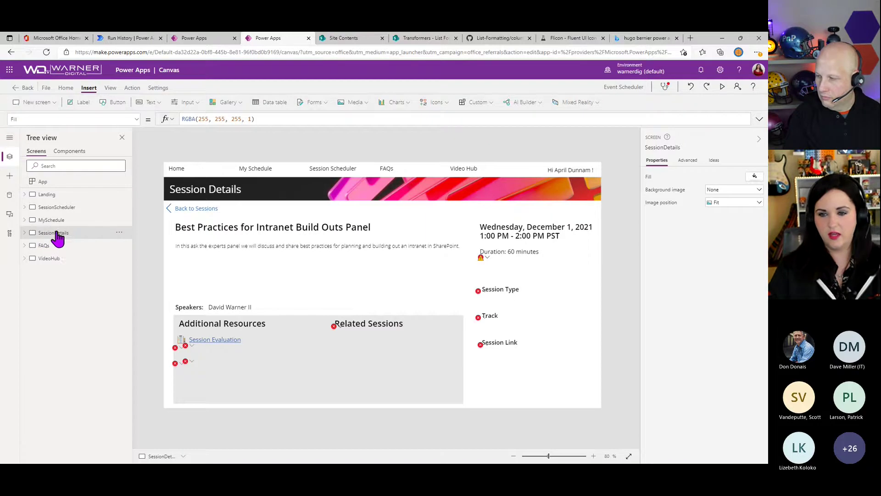
{"action": "left_click", "coordinate": [208, 226]}
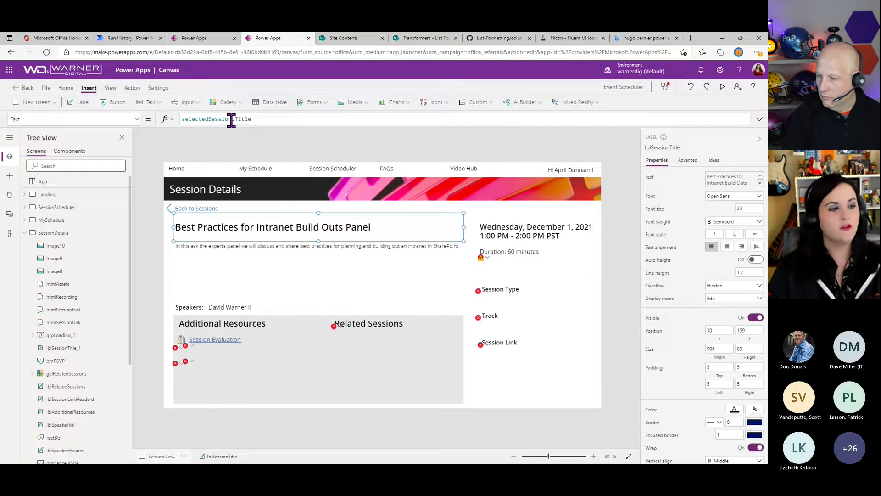
{"action": "left_click", "coordinate": [306, 123]}
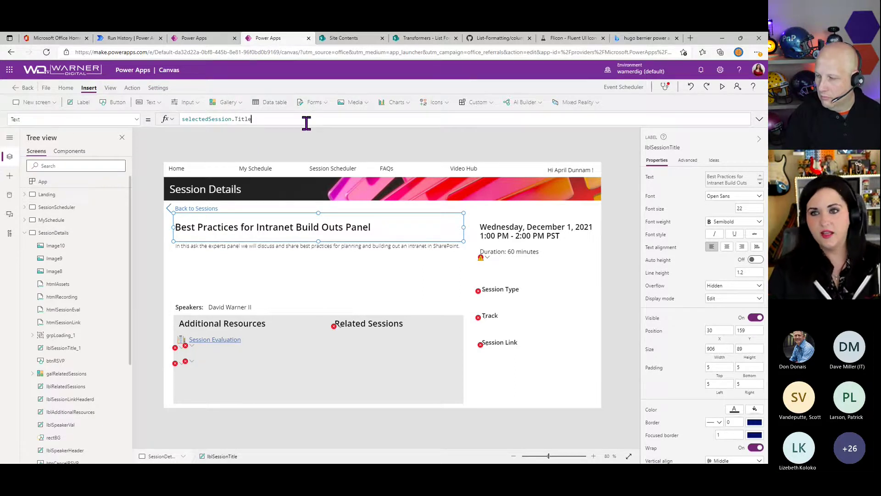
{"action": "left_click", "coordinate": [301, 257]}
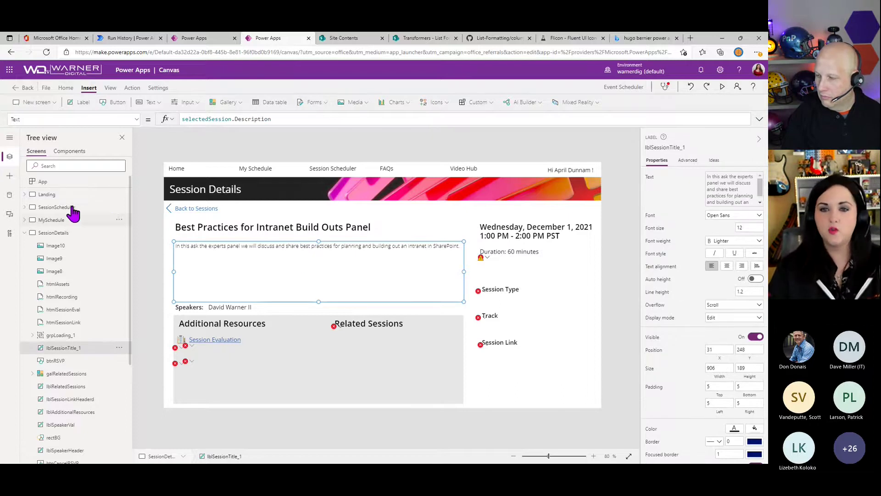
Display the App object's full OnStart formula again and highlight the Set block that looks up selectedSession.
{"action": "left_click", "coordinate": [54, 187]}
{"action": "left_click", "coordinate": [136, 120]}
{"action": "left_click", "coordinate": [82, 225]}
{"action": "left_click", "coordinate": [759, 121]}
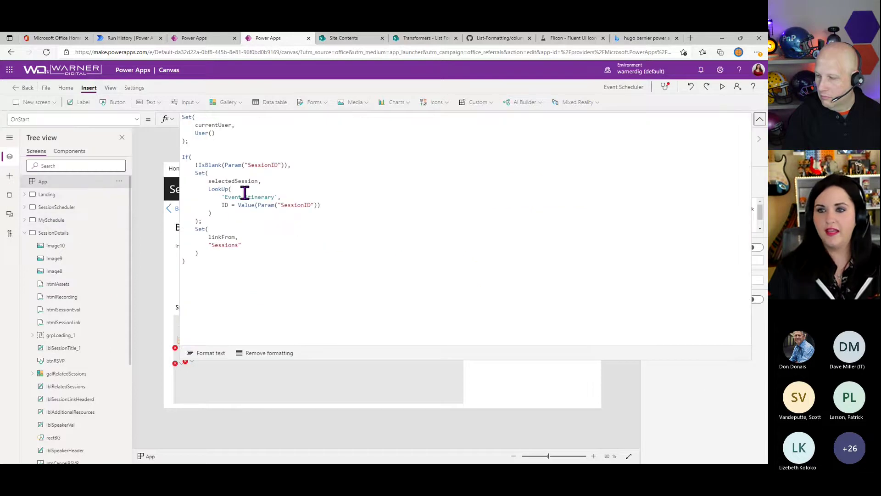
{"action": "left_click", "coordinate": [278, 167]}
{"action": "left_click", "coordinate": [323, 213]}
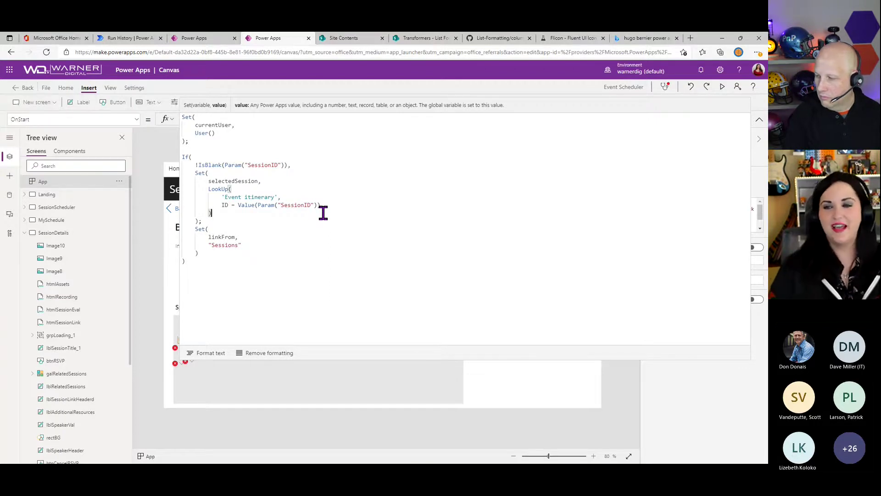
{"action": "left_click_drag", "start_coordinate": [323, 213], "coordinate": [190, 171]}
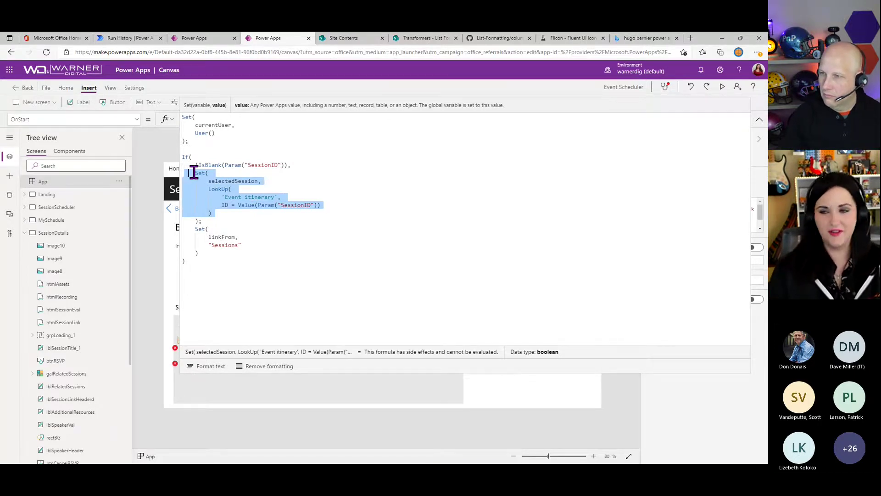
Return to the Event itinerary list, open session TS101 in the Event Scheduler app and examine the SessionID parameter in the page address.
{"action": "left_click", "coordinate": [428, 35]}
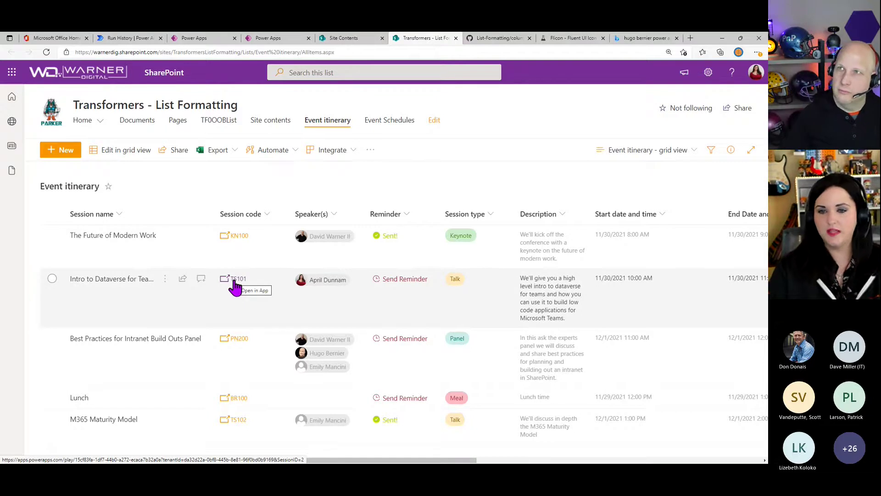
{"action": "left_click", "coordinate": [234, 282]}
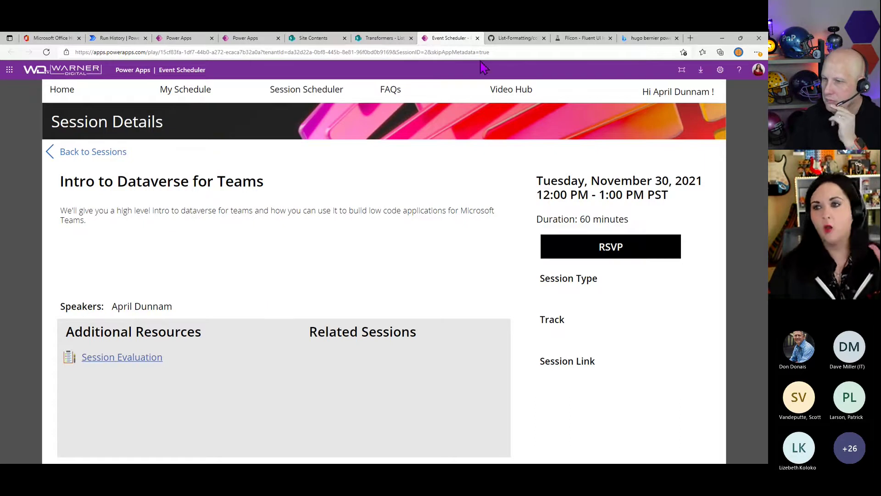
{"action": "left_click", "coordinate": [429, 52]}
{"action": "left_click", "coordinate": [428, 52]}
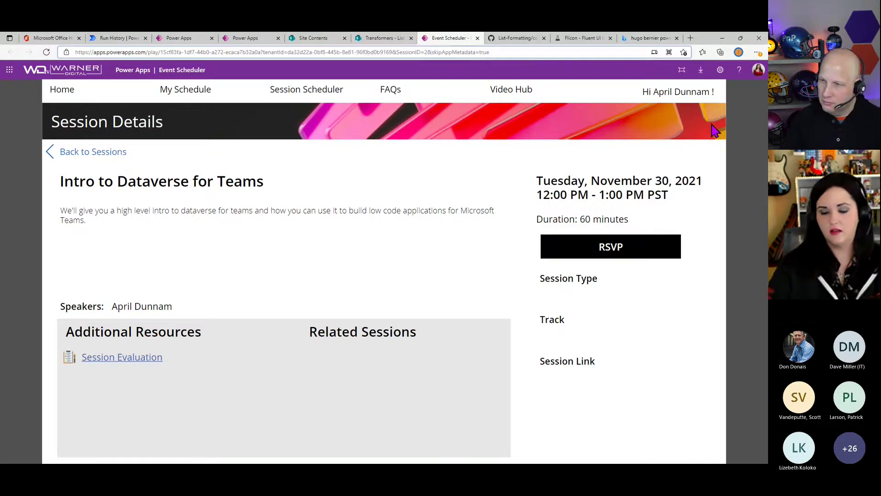
{"action": "key", "text": "Right"}
{"action": "key", "text": "Right"}
{"action": "key", "text": "Right"}
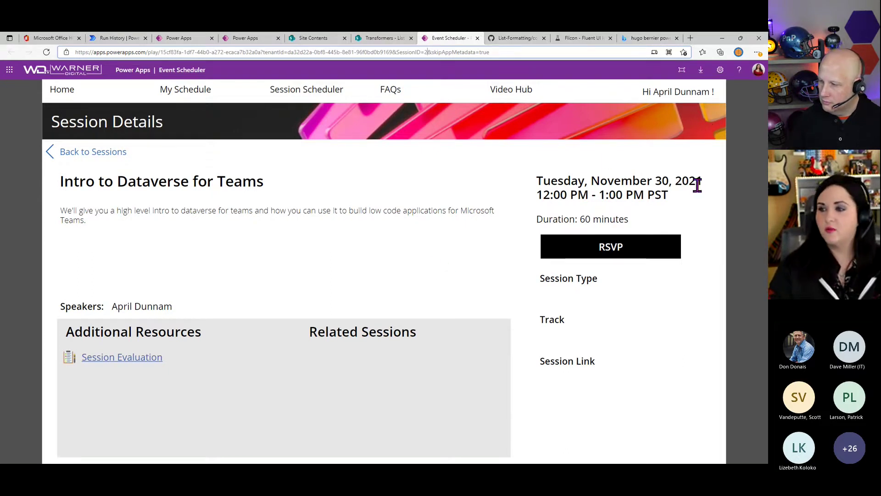
{"action": "left_click", "coordinate": [630, 250]}
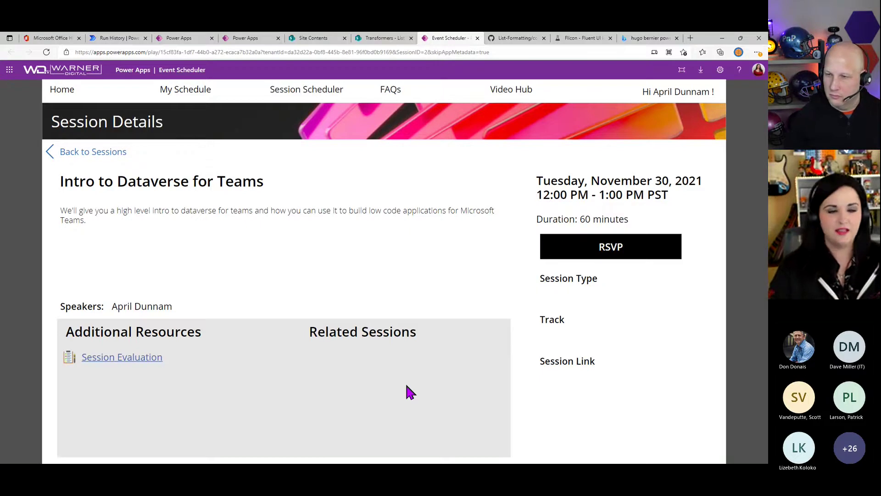
{"action": "left_click", "coordinate": [252, 37]}
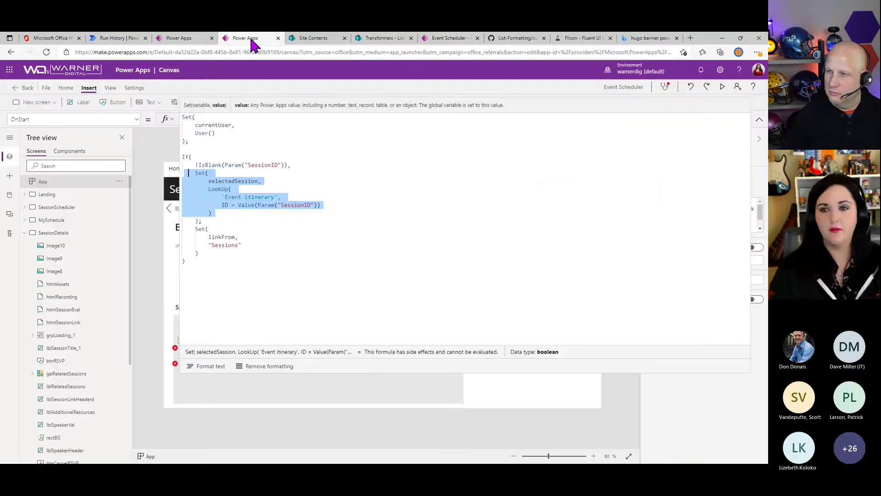
{"action": "left_click", "coordinate": [193, 37]}
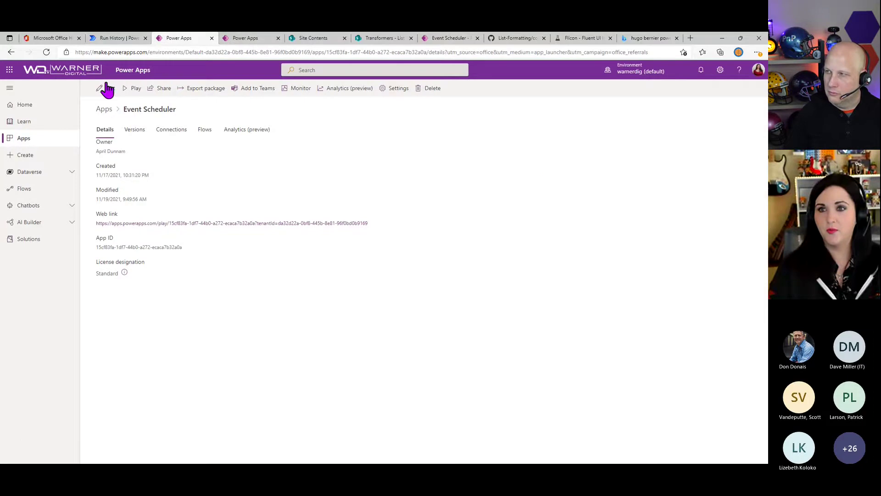
{"action": "left_click", "coordinate": [380, 36]}
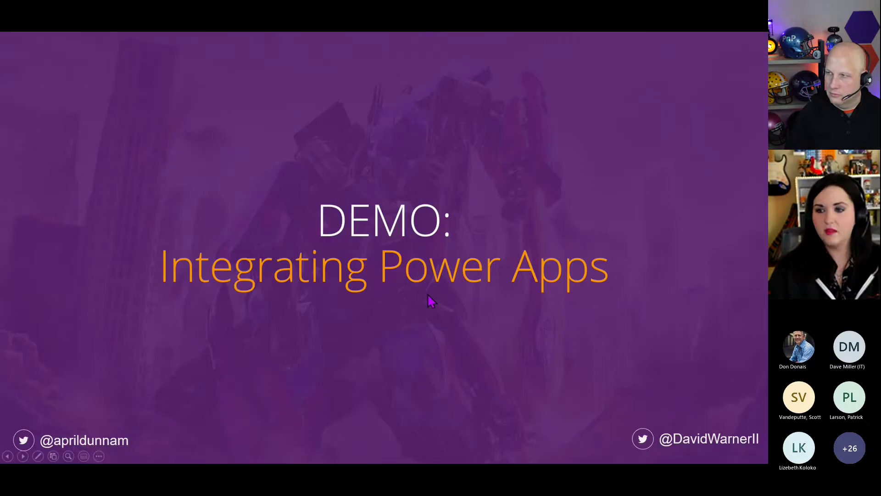
{"action": "left_click", "coordinate": [435, 305]}
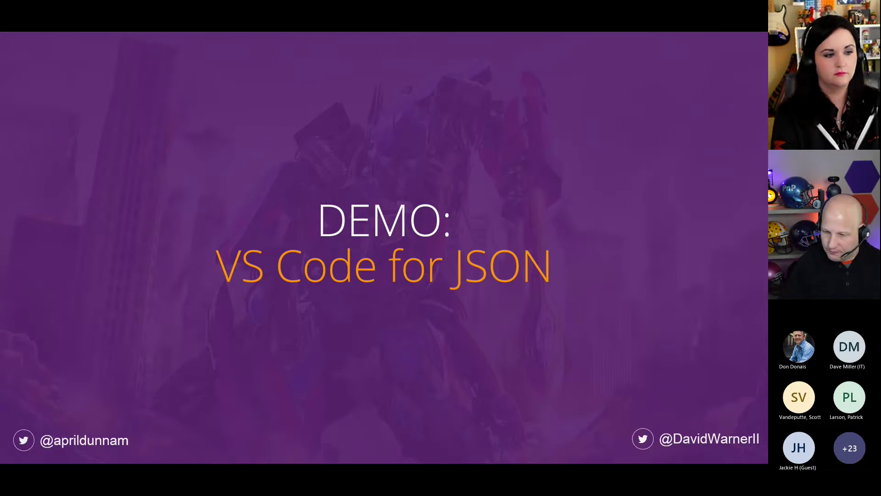
Examine SP Formatter on its Chrome web store page, and switch to Visual Studio Code to view it in the extensions marketplace.
{"action": "key", "text": "alt+Tab"}
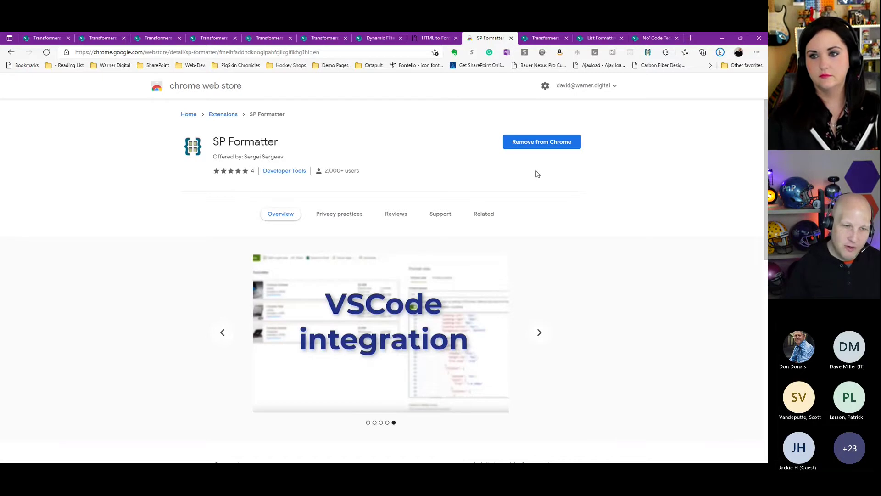
{"action": "left_click", "coordinate": [541, 333]}
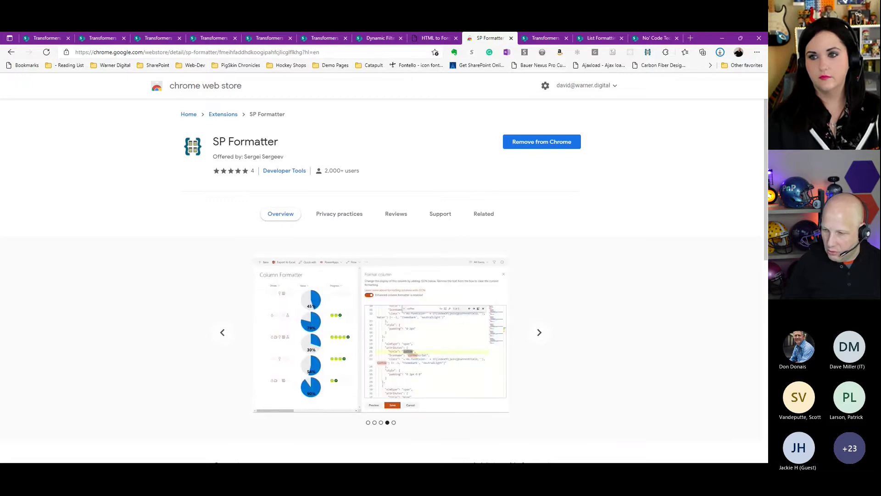
{"action": "key", "text": "alt+Tab"}
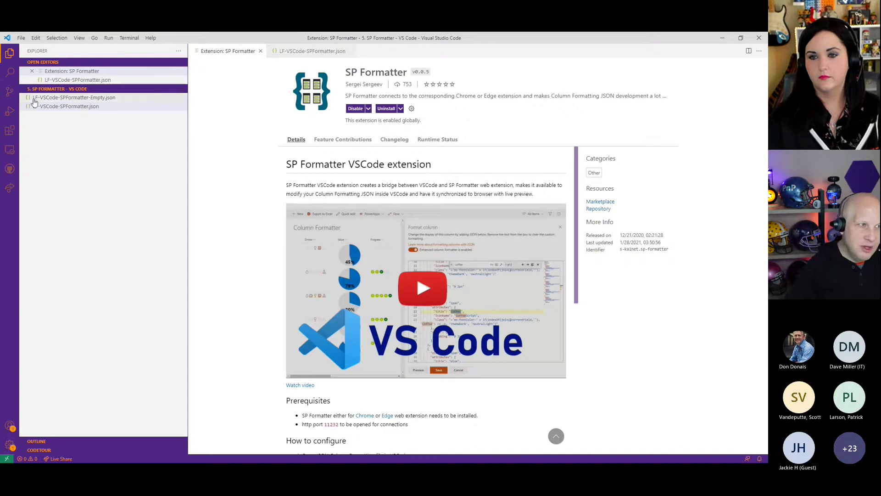
{"action": "left_click", "coordinate": [10, 132]}
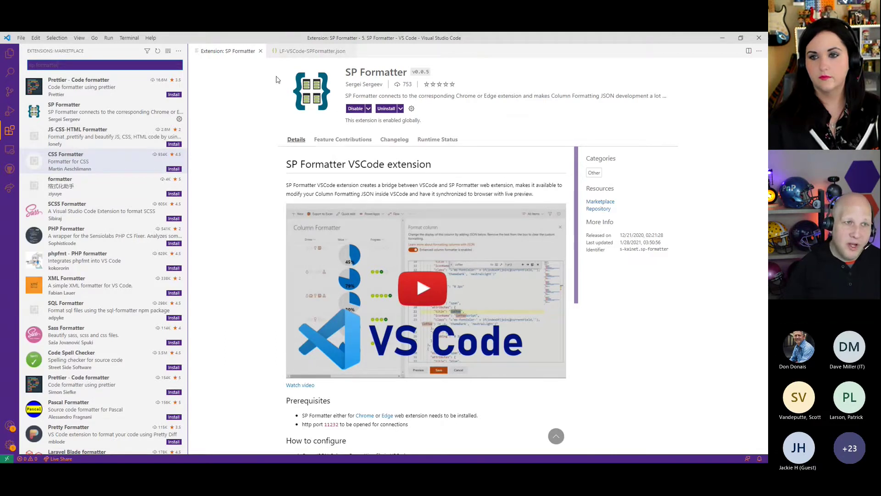
Close the SP Formatter extension page and LF-VSCode-SPFormatter.json, and show the folder's file list.
{"action": "left_click", "coordinate": [260, 51]}
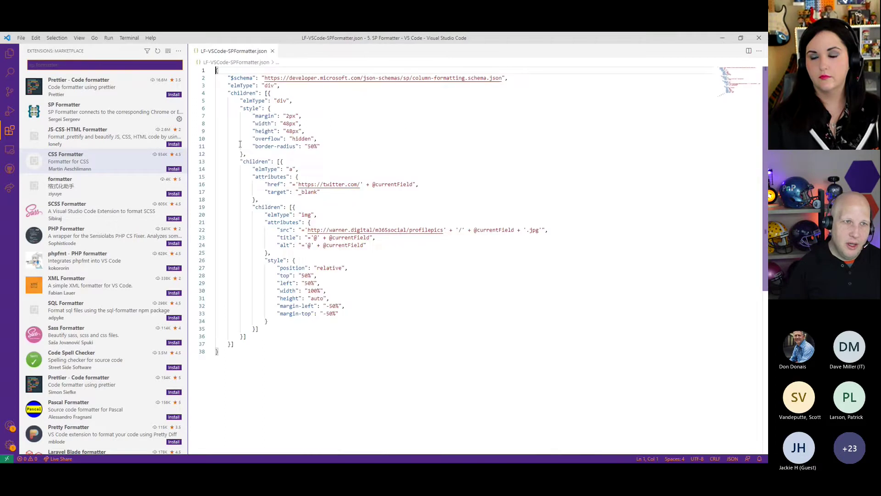
{"action": "left_click", "coordinate": [272, 51]}
{"action": "left_click", "coordinate": [9, 54]}
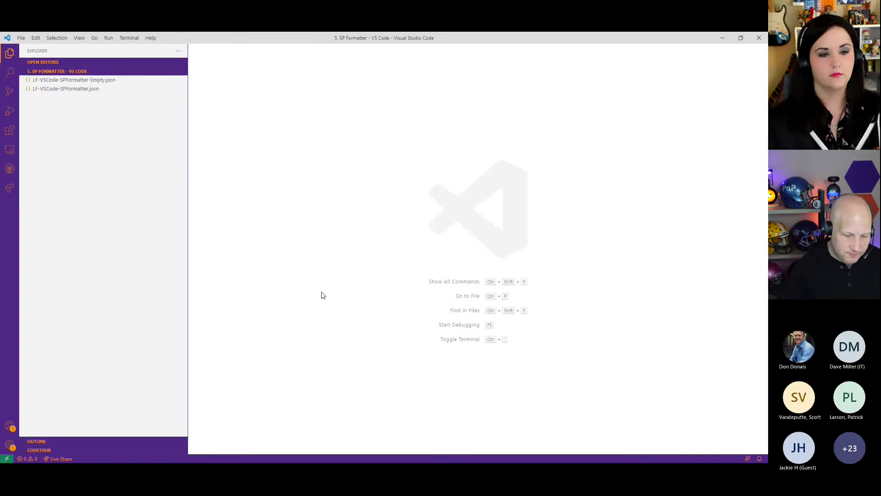
Arrange Visual Studio Code and the browser side by side, narrowing the code editor's file explorer.
{"action": "key", "text": "super+Left"}
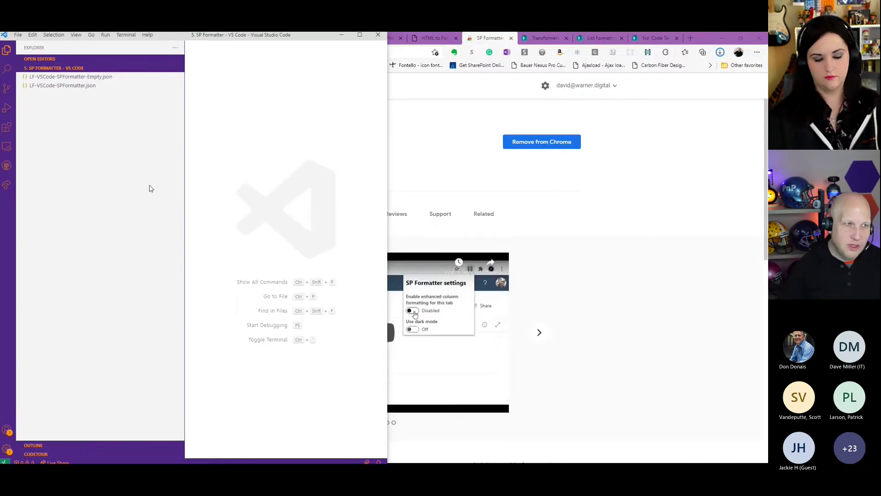
{"action": "left_click_drag", "start_coordinate": [184, 173], "coordinate": [129, 176]}
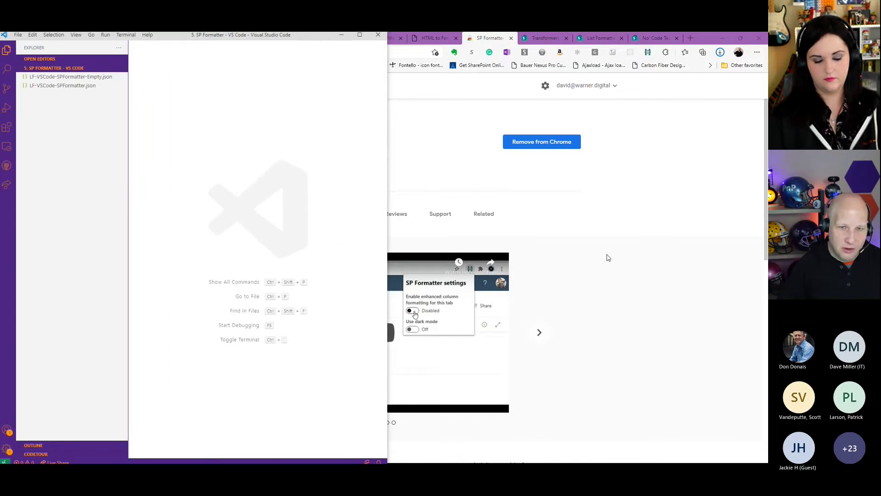
{"action": "key", "text": "super+Right"}
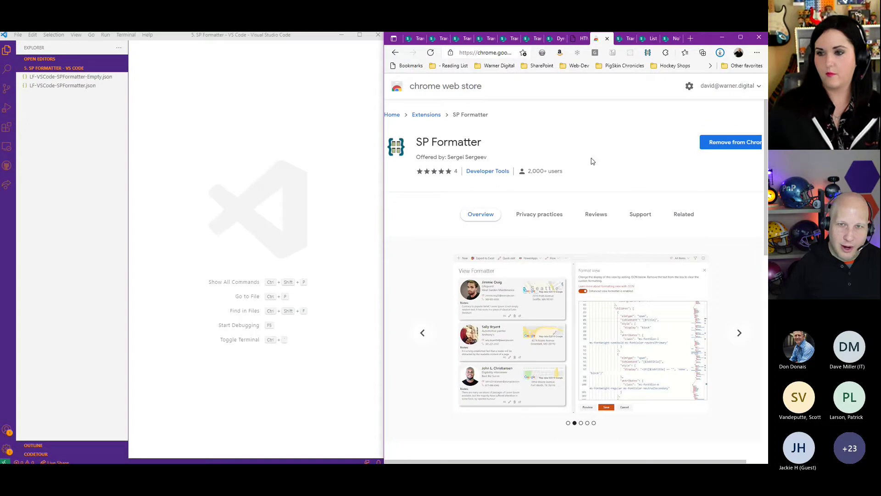
In the TF3 CF Social Profiles list, open the column formatting settings for the Twitter column.
{"action": "left_click", "coordinate": [625, 38]}
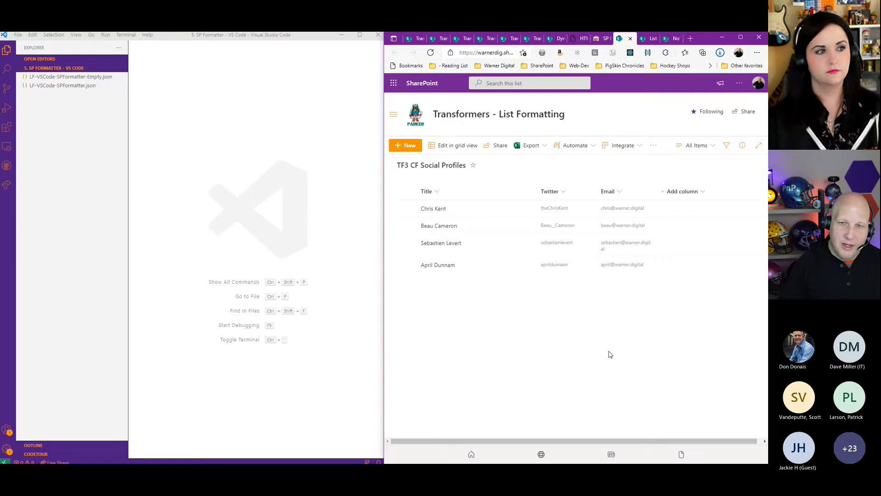
{"action": "left_click", "coordinate": [553, 197]}
{"action": "mouse_move", "coordinate": [555, 271]}
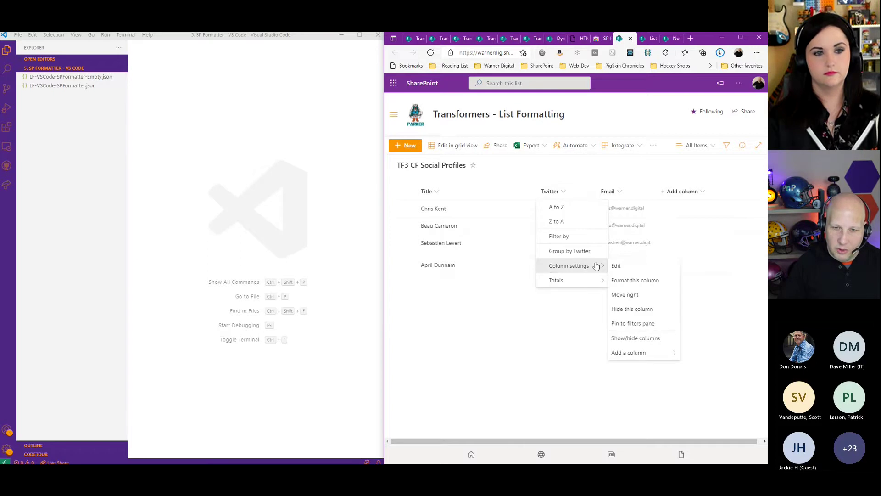
{"action": "left_click", "coordinate": [640, 279]}
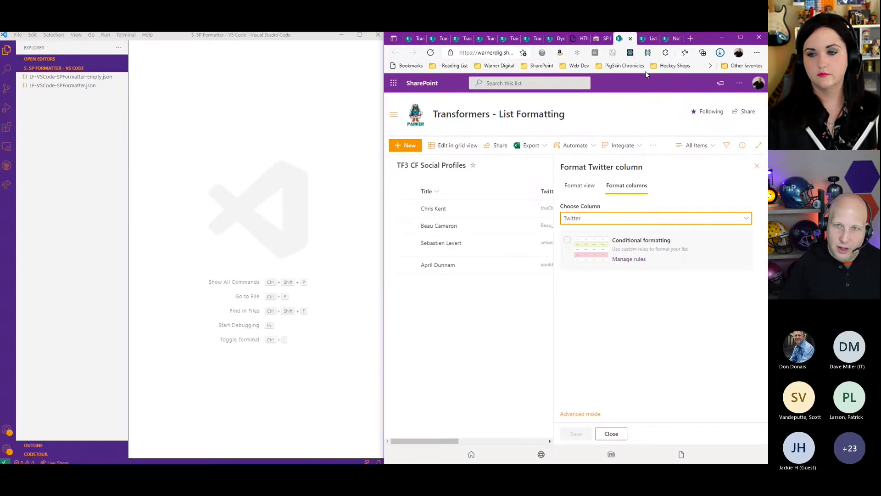
Enable SP Formatter's enhanced column formatting for this tab and switch the Twitter column's formatting to advanced mode.
{"action": "left_click", "coordinate": [647, 53]}
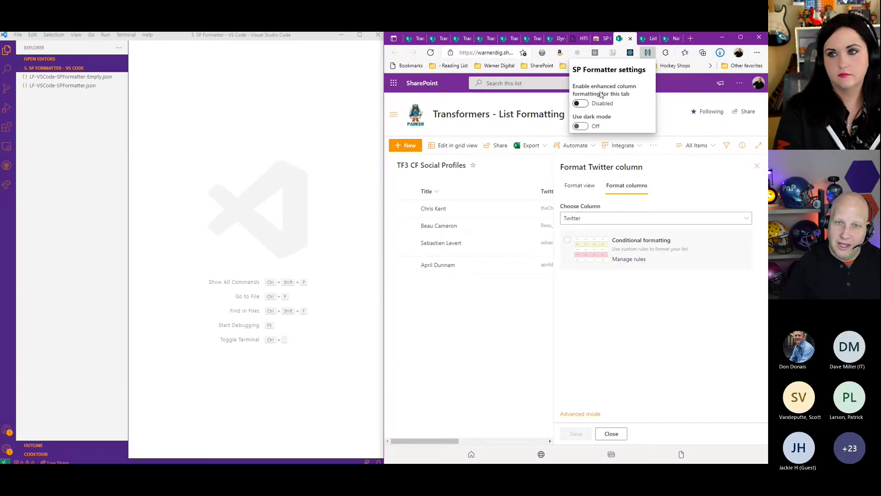
{"action": "left_click", "coordinate": [581, 104]}
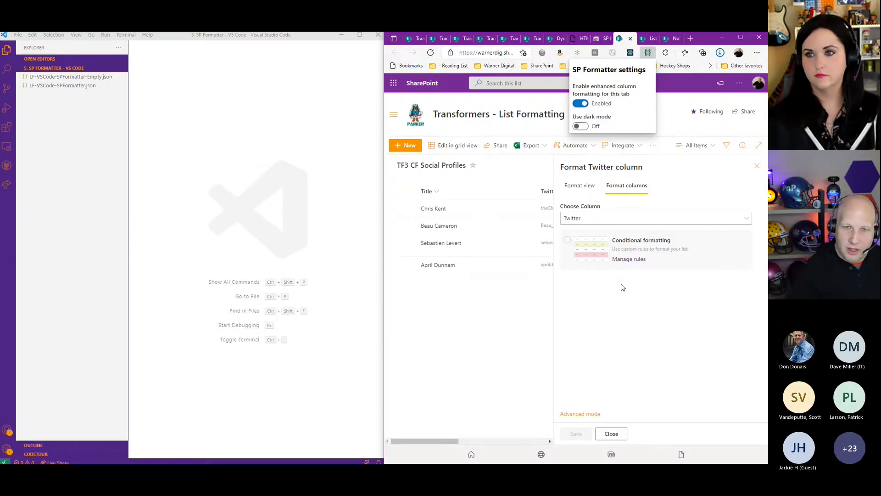
{"action": "left_click", "coordinate": [621, 298]}
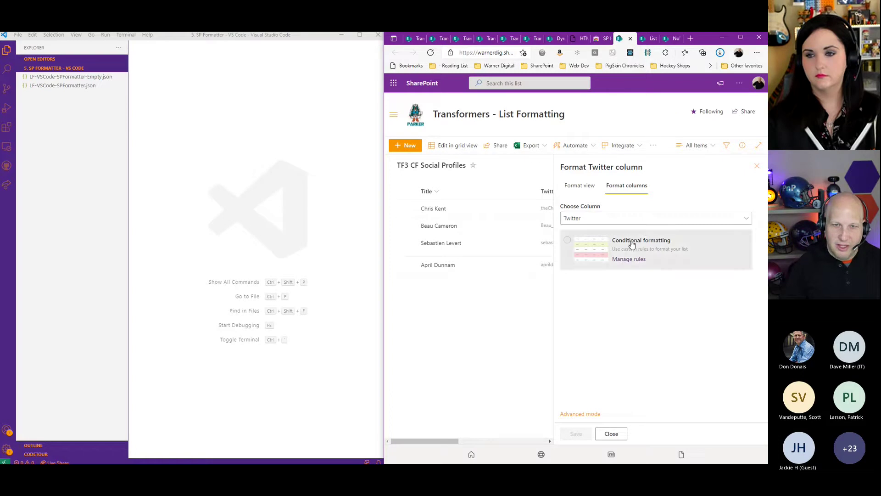
{"action": "left_click", "coordinate": [579, 414]}
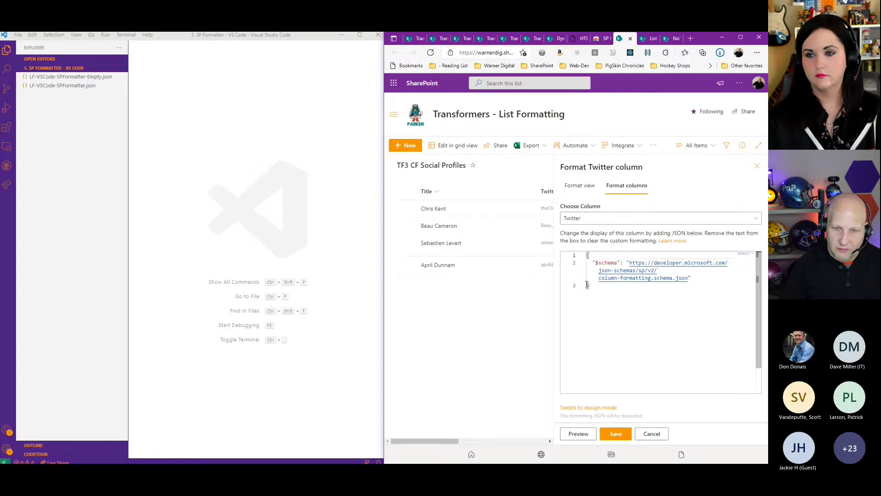
In Visual Studio Code, open LF-VSCode-SPFormatter.json and copy its entire JSON.
{"action": "left_click", "coordinate": [83, 139]}
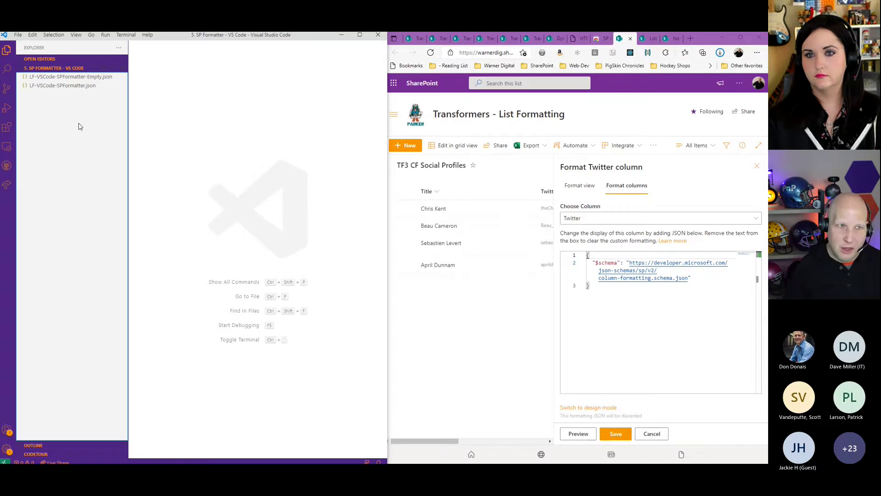
{"action": "left_click", "coordinate": [72, 89]}
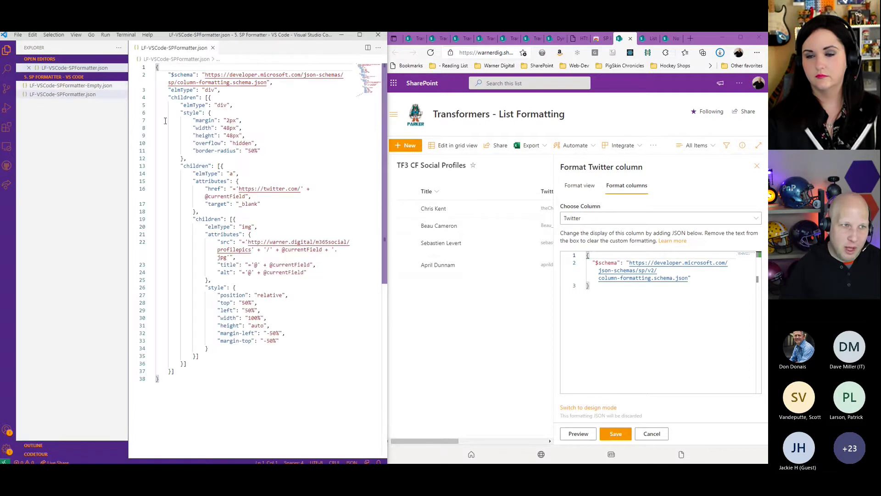
{"action": "left_click", "coordinate": [213, 48]}
{"action": "left_click", "coordinate": [77, 79]}
{"action": "left_click", "coordinate": [85, 95]}
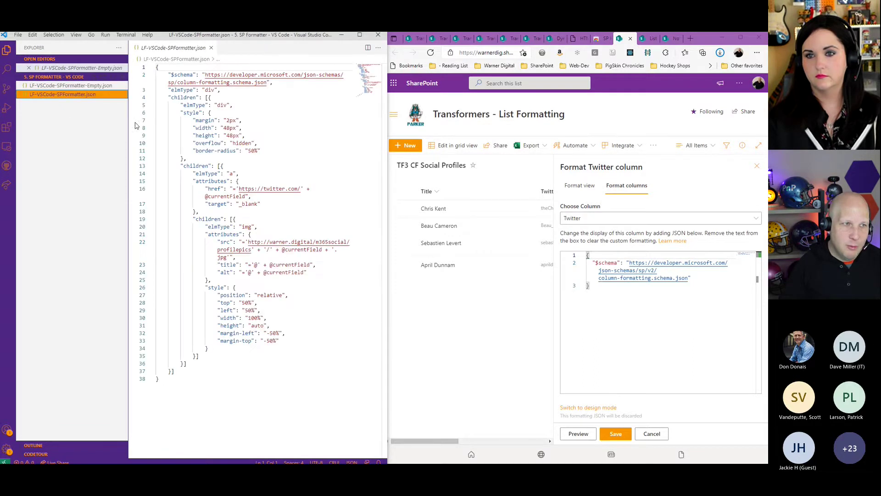
{"action": "left_click", "coordinate": [224, 143]}
{"action": "key", "text": "ctrl+a"}
{"action": "key", "text": "ctrl+c"}
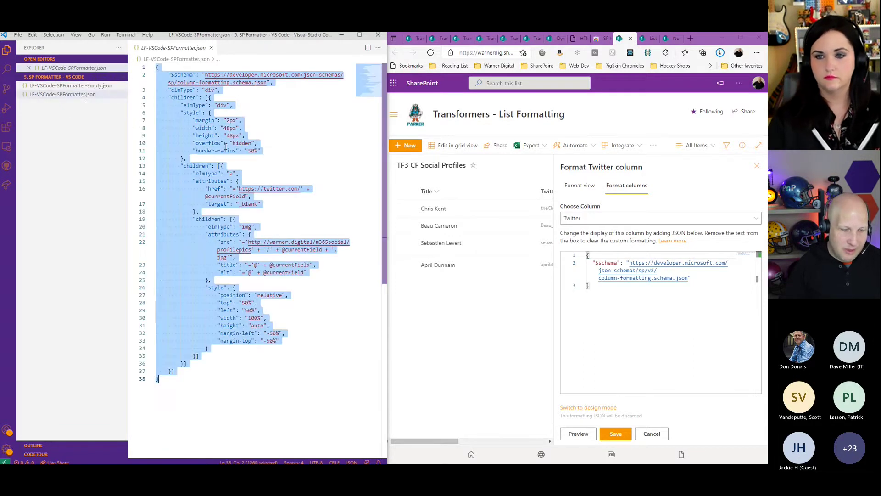
Open LF-VSCode-SPFormatter-Empty.json in place of the copied file and start a new SP Formatter session.
{"action": "left_click", "coordinate": [211, 48]}
{"action": "left_click", "coordinate": [92, 86]}
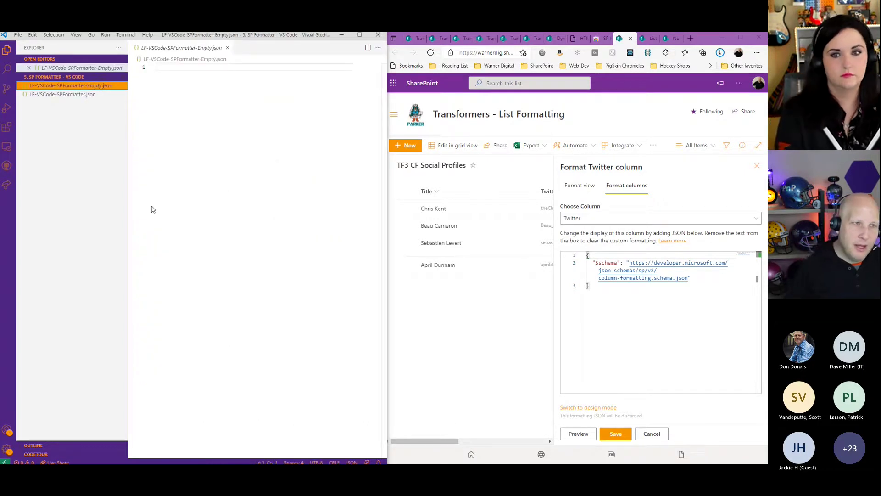
{"action": "left_click", "coordinate": [206, 100]}
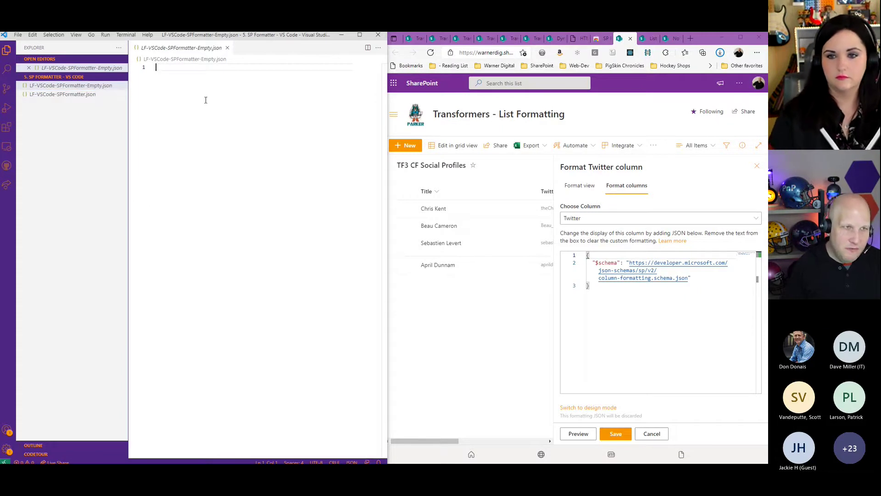
{"action": "key", "text": "ctrl+shift+p"}
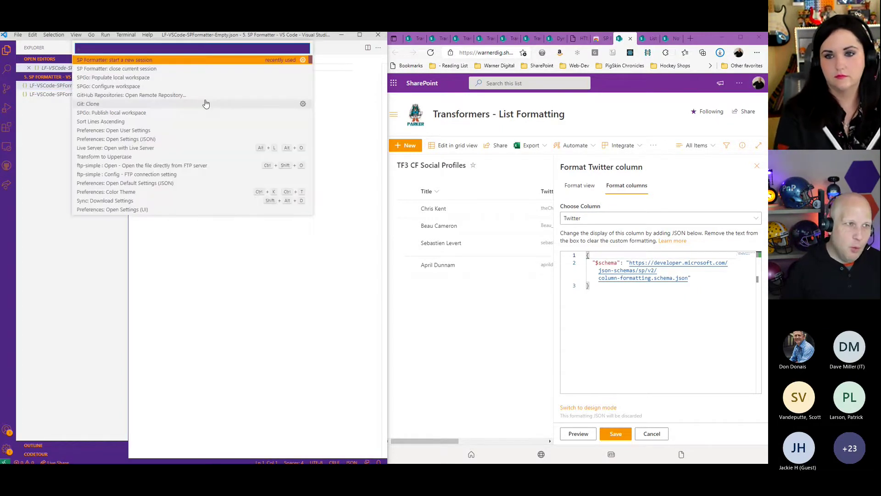
{"action": "left_click", "coordinate": [144, 64]}
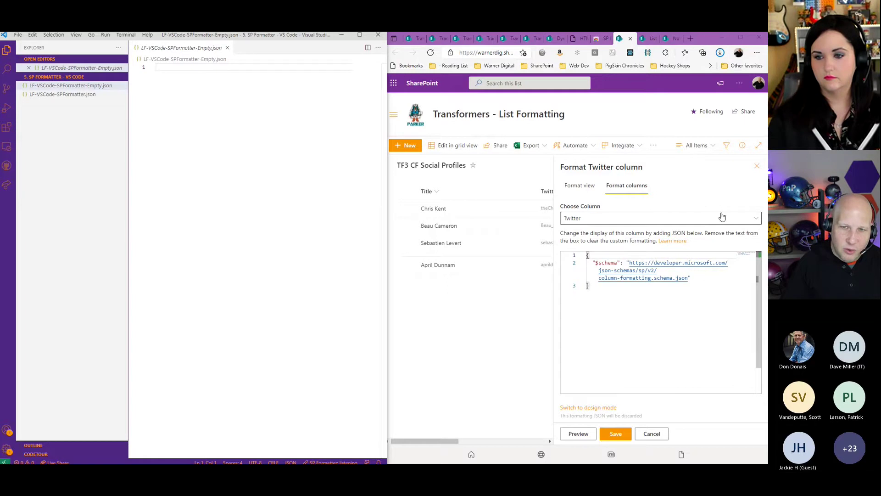
Try to refresh the formatting settings in the browser by reselecting the Twitter column and reopening its advanced mode.
{"action": "left_click", "coordinate": [695, 193]}
{"action": "left_click", "coordinate": [588, 220]}
{"action": "left_click", "coordinate": [580, 232]}
{"action": "left_click", "coordinate": [583, 218]}
{"action": "left_click", "coordinate": [579, 246]}
{"action": "left_click", "coordinate": [582, 414]}
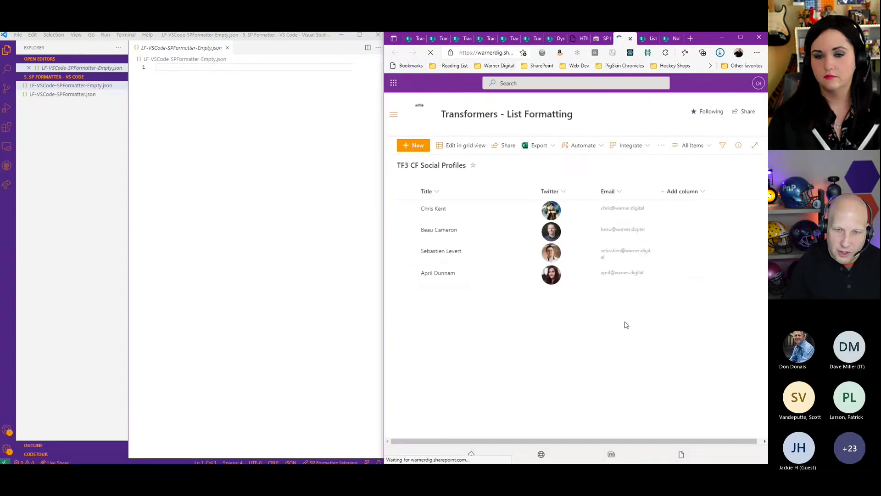
Check that SP Formatter's enhanced column formatting is enabled for the reloaded list and open the Twitter column's formatting settings.
{"action": "left_click", "coordinate": [648, 52]}
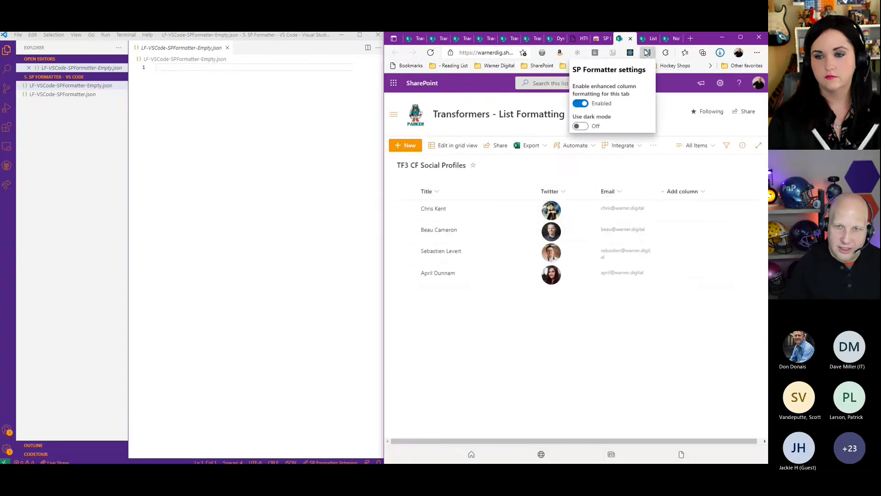
{"action": "left_click", "coordinate": [597, 106]}
{"action": "left_click", "coordinate": [550, 191]}
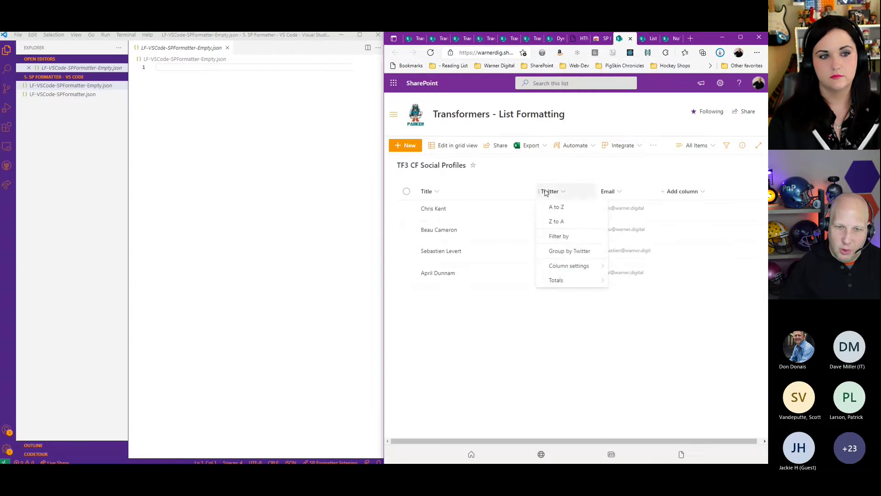
{"action": "mouse_move", "coordinate": [569, 266]}
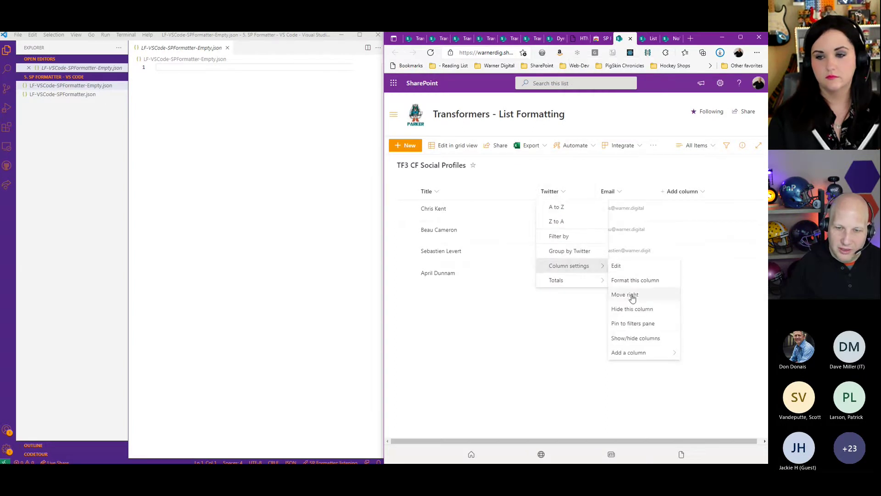
{"action": "left_click", "coordinate": [626, 280]}
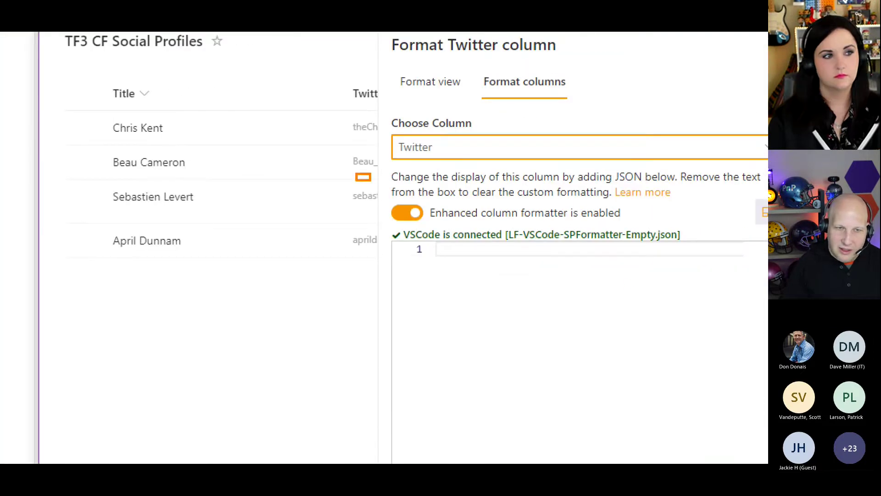
{"action": "left_click_drag", "start_coordinate": [418, 202], "coordinate": [498, 113]}
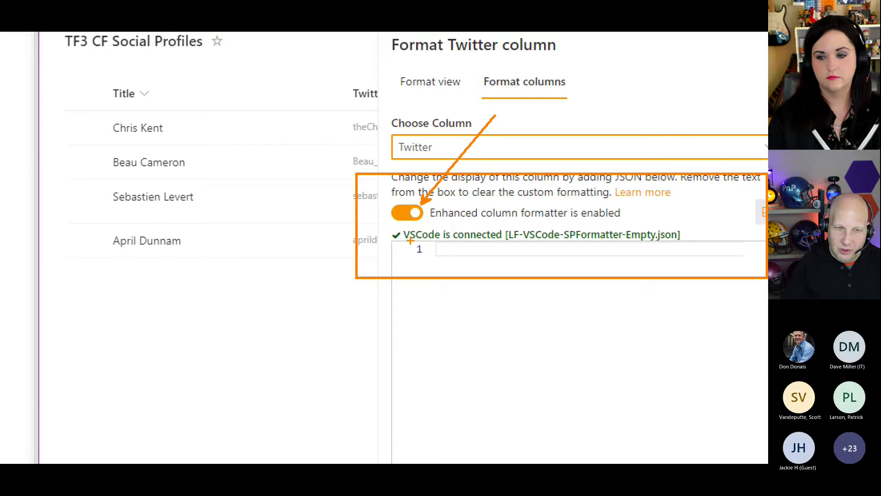
{"action": "left_click_drag", "start_coordinate": [382, 230], "coordinate": [735, 258]}
{"action": "left_click_drag", "start_coordinate": [661, 224], "coordinate": [712, 148]}
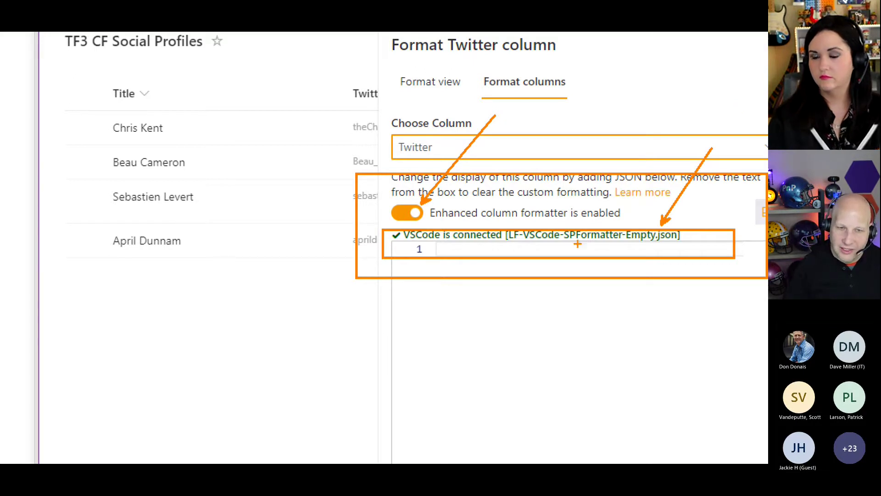
{"action": "left_click_drag", "start_coordinate": [643, 243], "coordinate": [602, 328]}
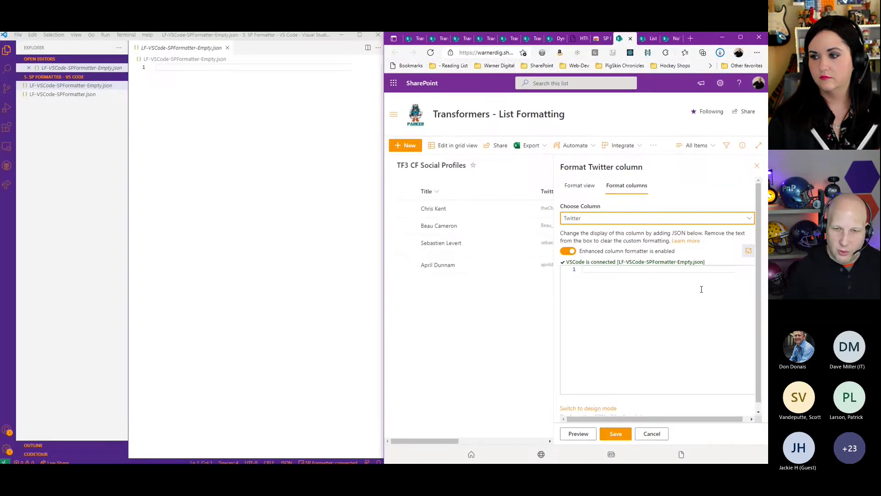
Switch to Visual Studio Code and paste the copied column-formatting JSON into LF-VSCode-SPFormatter-Empty.json.
{"action": "left_click", "coordinate": [223, 97]}
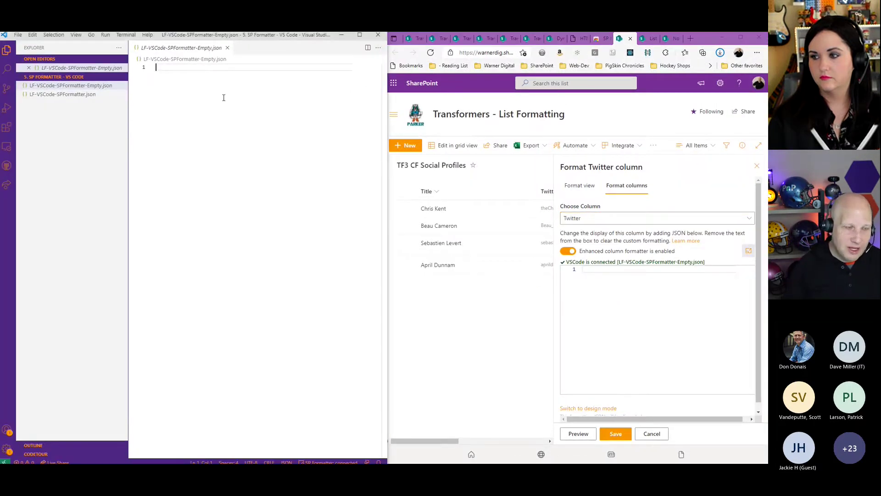
{"action": "key", "text": "ctrl+v"}
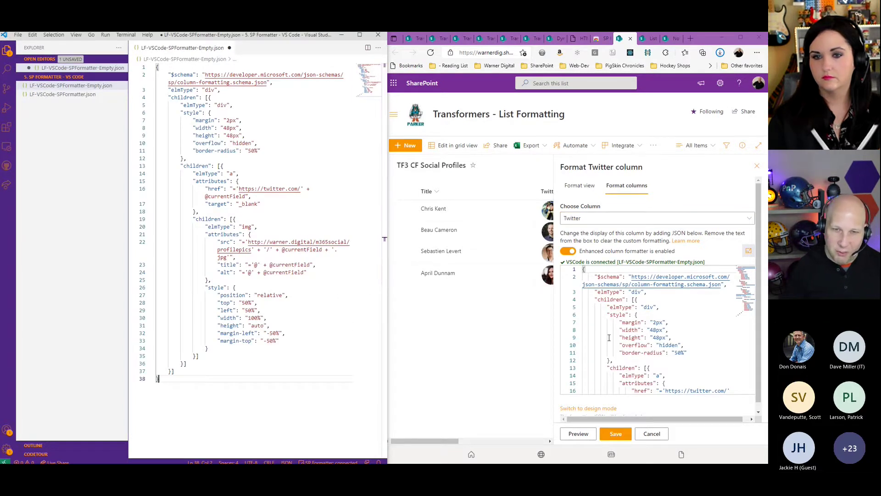
{"action": "left_click_drag", "start_coordinate": [425, 439], "coordinate": [461, 440]}
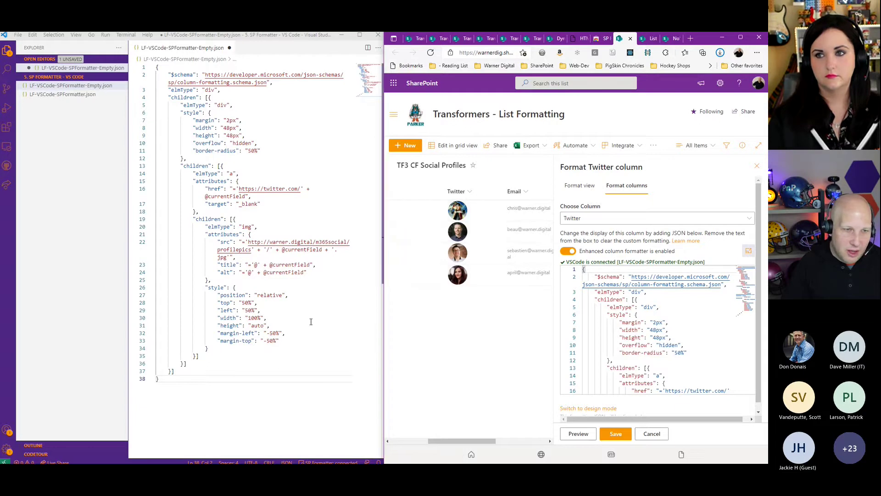
Add the prefix "Twitter: " before the @ in the image's title attribute and check the synced JSON and the tooltip in the list.
{"action": "left_click", "coordinate": [256, 276]}
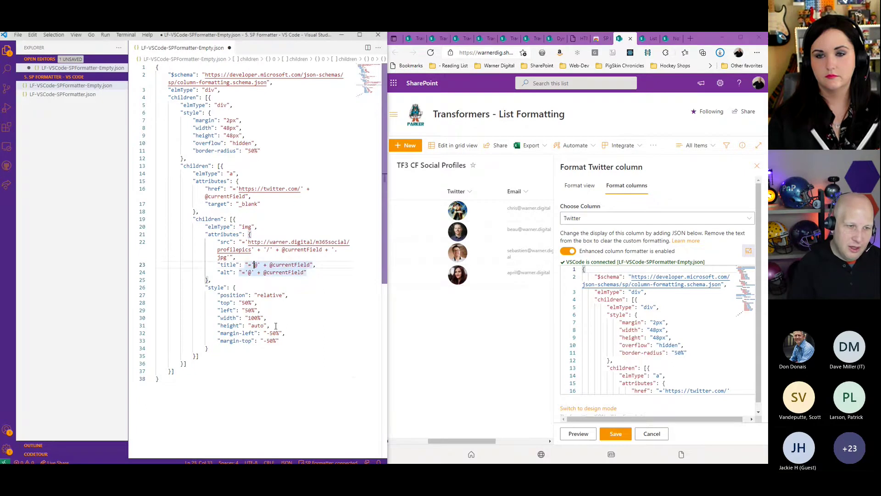
{"action": "type", "text": "Twitter:"}
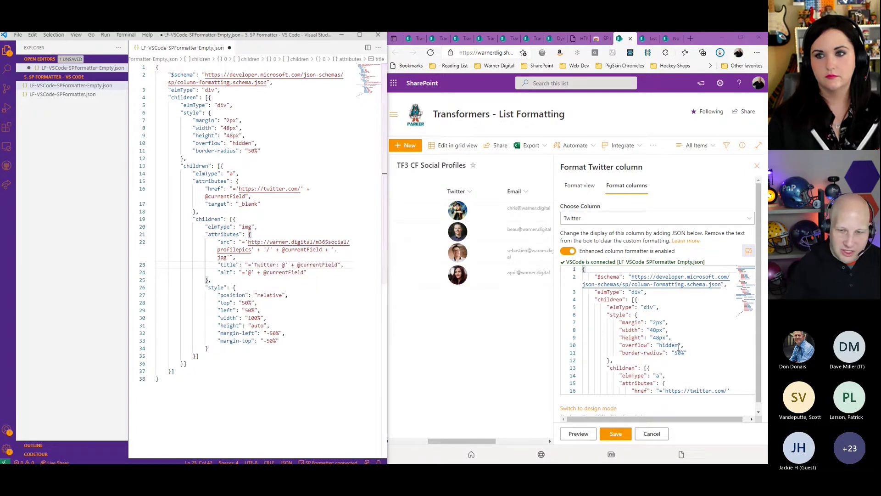
{"action": "scroll", "coordinate": [687, 341], "scroll_direction": "down", "scroll_amount": 5}
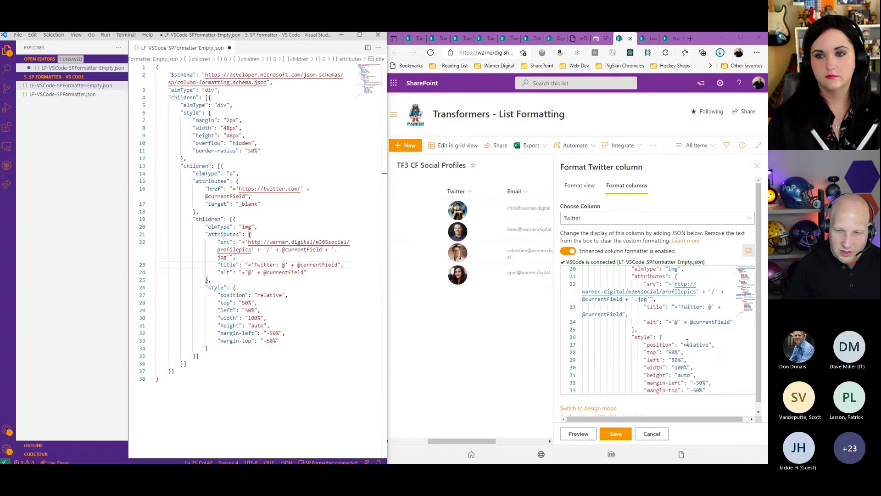
{"action": "left_click_drag", "start_coordinate": [669, 292], "coordinate": [757, 329]}
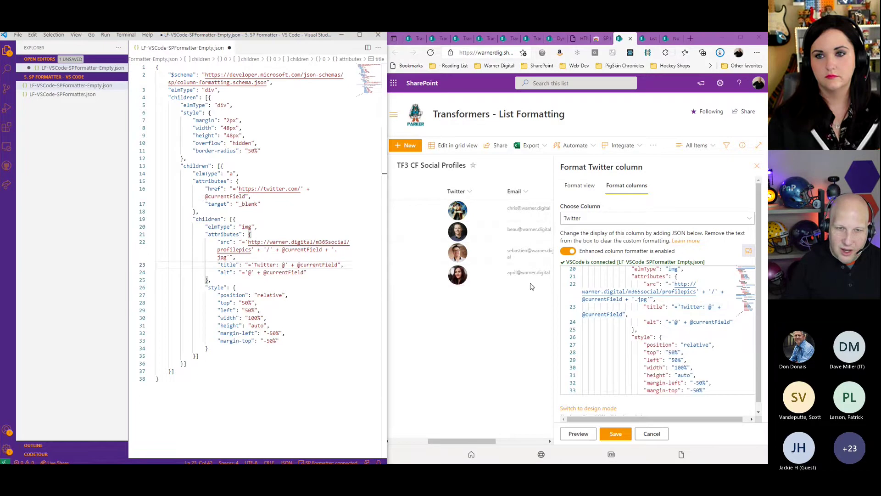
{"action": "mouse_move", "coordinate": [463, 236]}
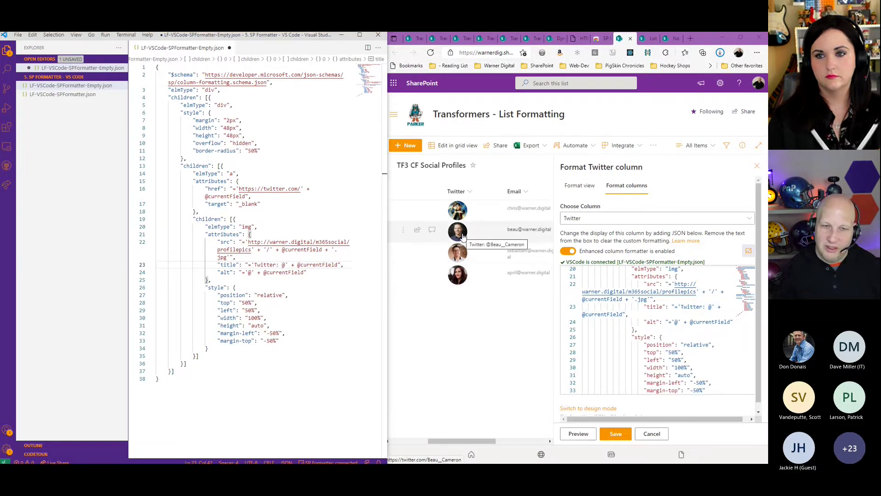
Set the width and height in the image container's style to 55px.
{"action": "left_click", "coordinate": [230, 128]}
{"action": "key", "text": "shift+Left"}
{"action": "key", "text": "shift+Left"}
{"action": "type", "text": "55"}
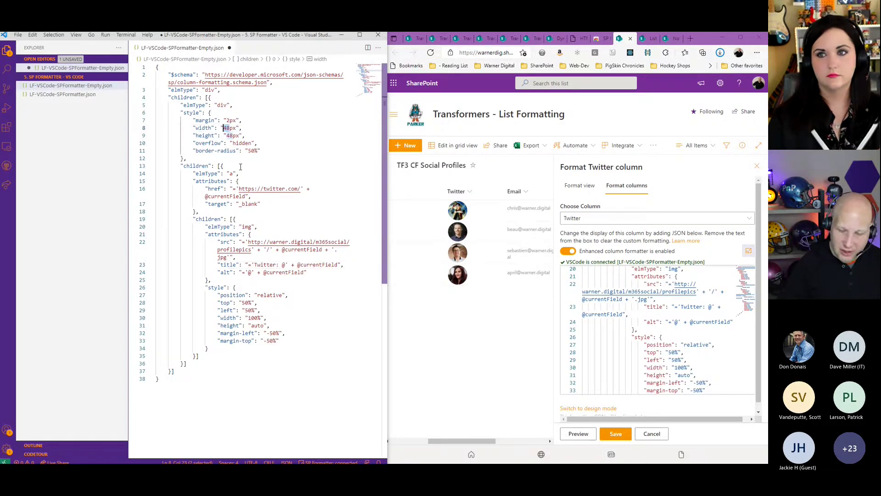
{"action": "key", "text": "Down"}
{"action": "type", "text": "55"}
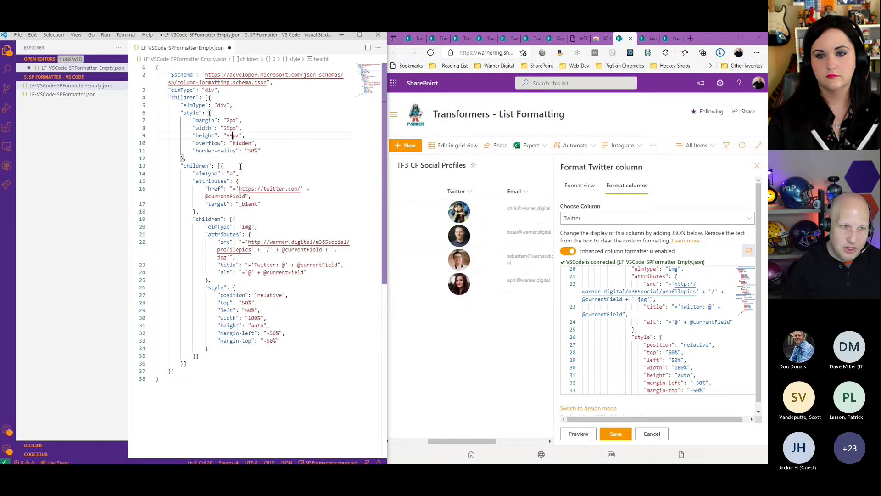
Set the height and width in the image container's style to 100px.
{"action": "key", "text": "BackSpace"}
{"action": "key", "text": "BackSpace"}
{"action": "type", "text": "100"}
{"action": "key", "text": "Up"}
{"action": "key", "text": "Left"}
{"action": "key", "text": "Left"}
{"action": "key", "text": "shift+Left"}
{"action": "type", "text": "100"}
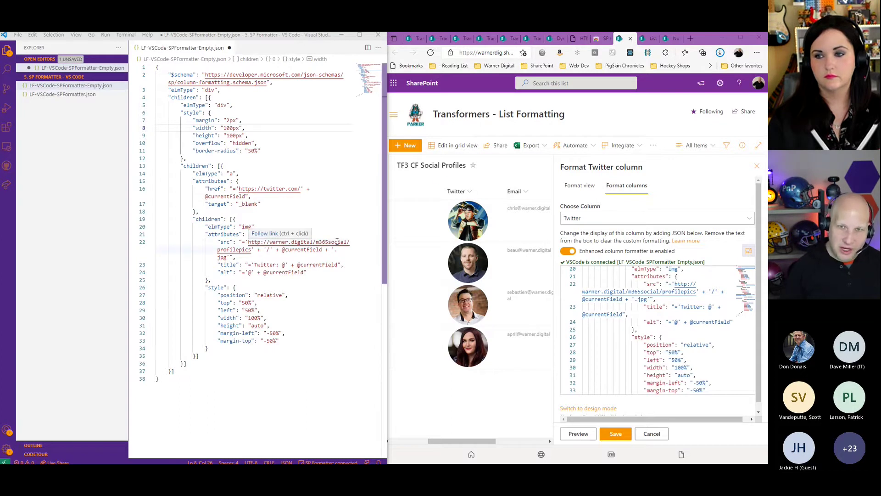
View SP Formatter's Chrome Web Store page in the browser and its extension details in Visual Studio Code.
{"action": "left_click", "coordinate": [601, 38]}
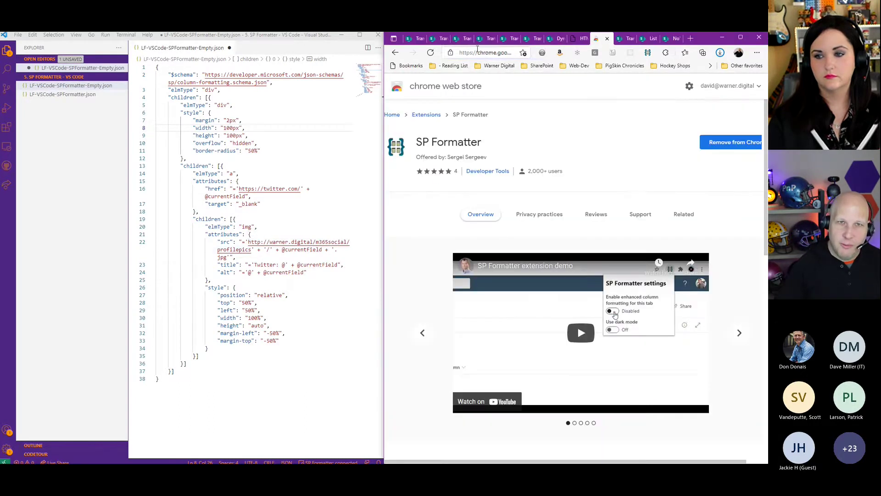
{"action": "left_click", "coordinate": [478, 52]}
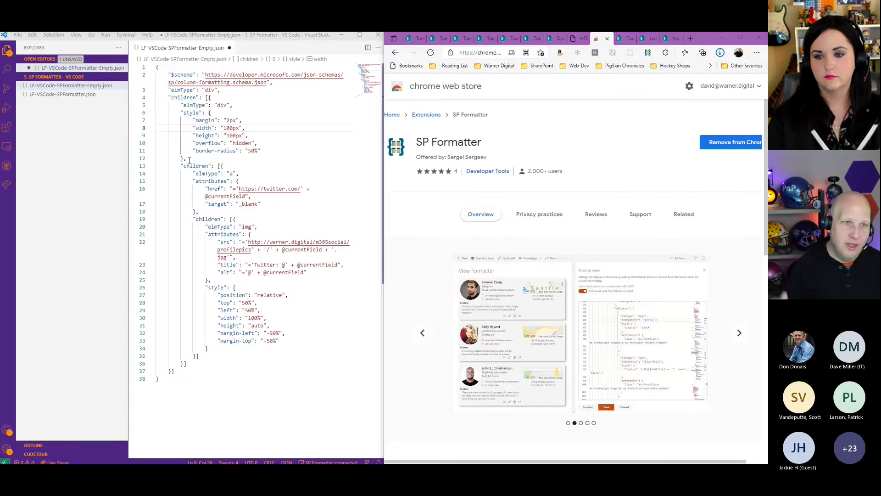
{"action": "left_click", "coordinate": [6, 132]}
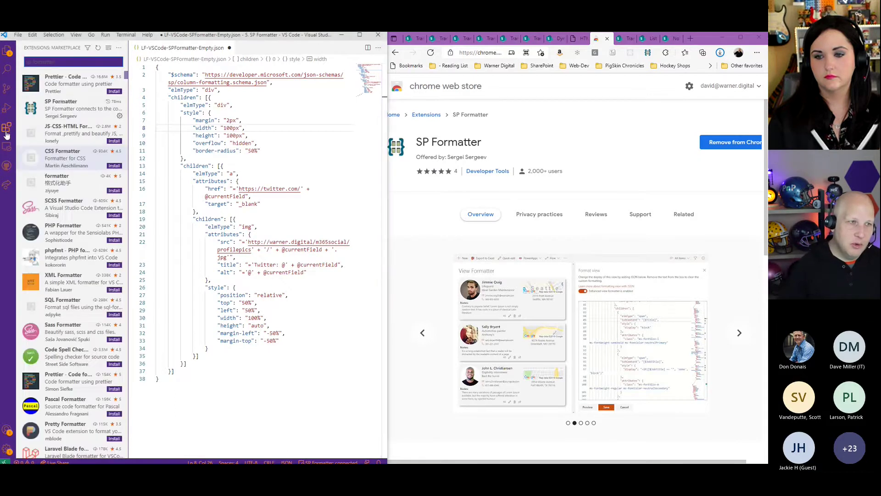
{"action": "left_click", "coordinate": [49, 111]}
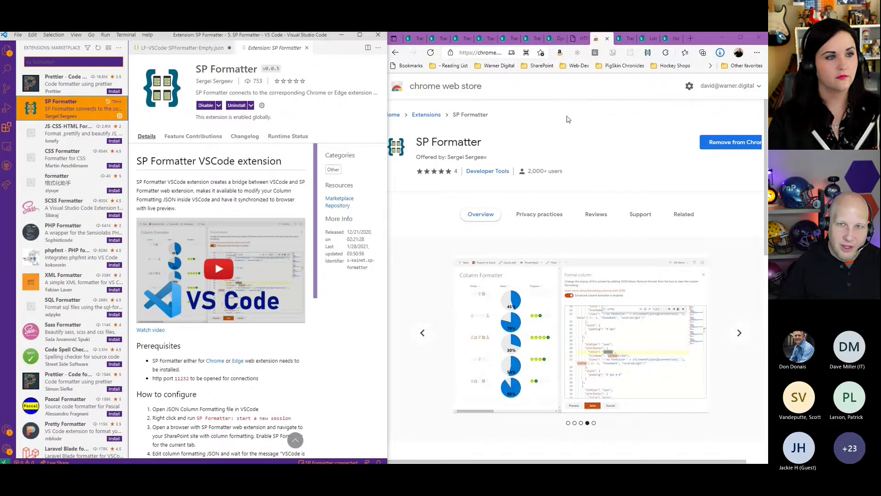
Maximize the browser window and put the No' Code Techniques page into edit mode.
{"action": "left_click", "coordinate": [741, 38]}
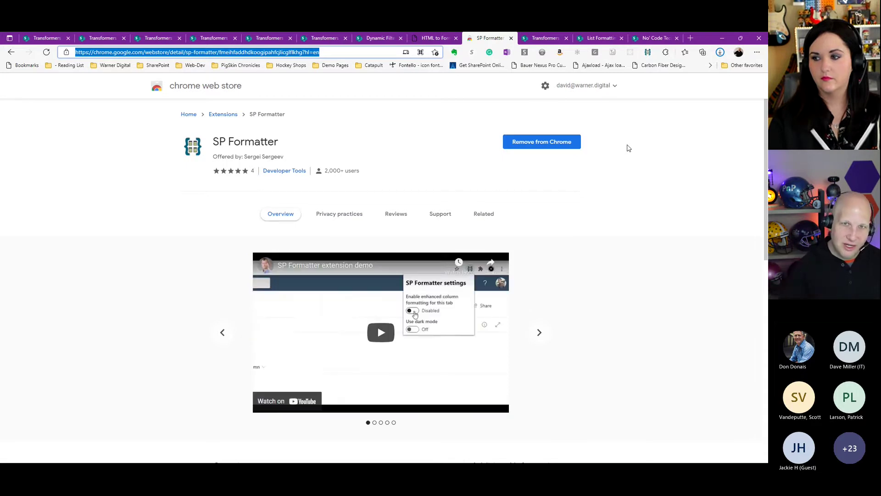
{"action": "left_click", "coordinate": [598, 41]}
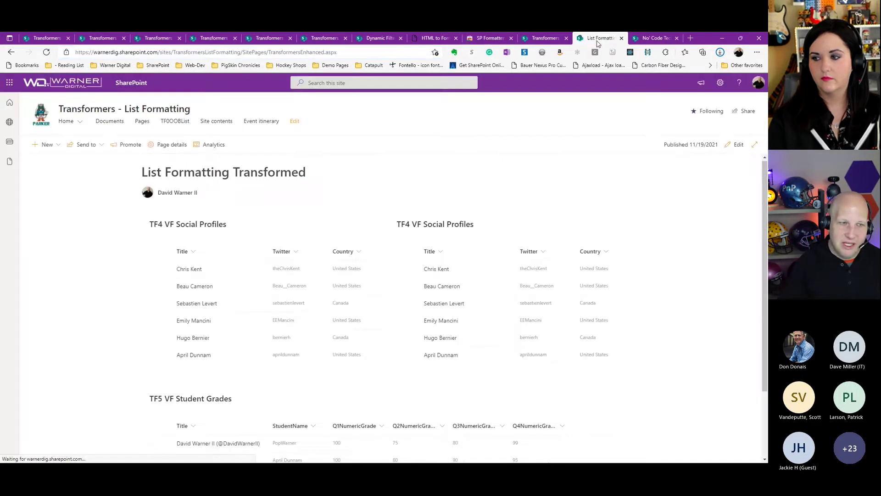
{"action": "left_click", "coordinate": [543, 38]}
{"action": "left_click", "coordinate": [654, 40]}
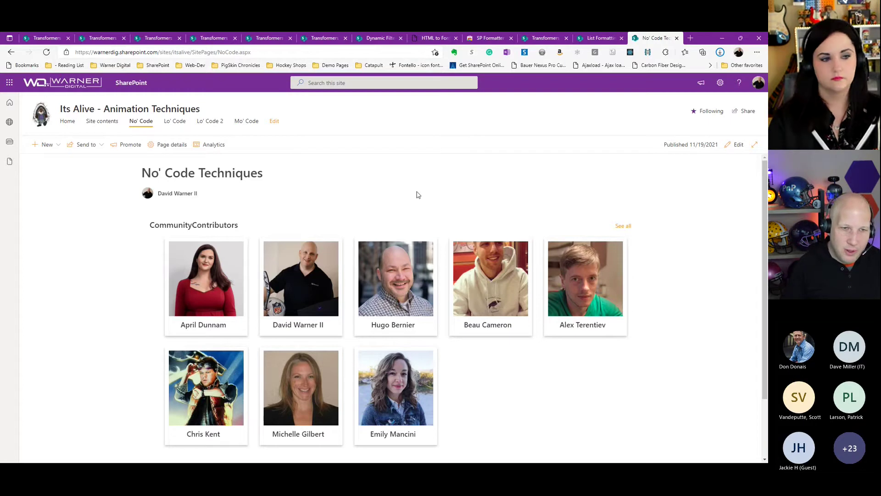
{"action": "left_click", "coordinate": [736, 146]}
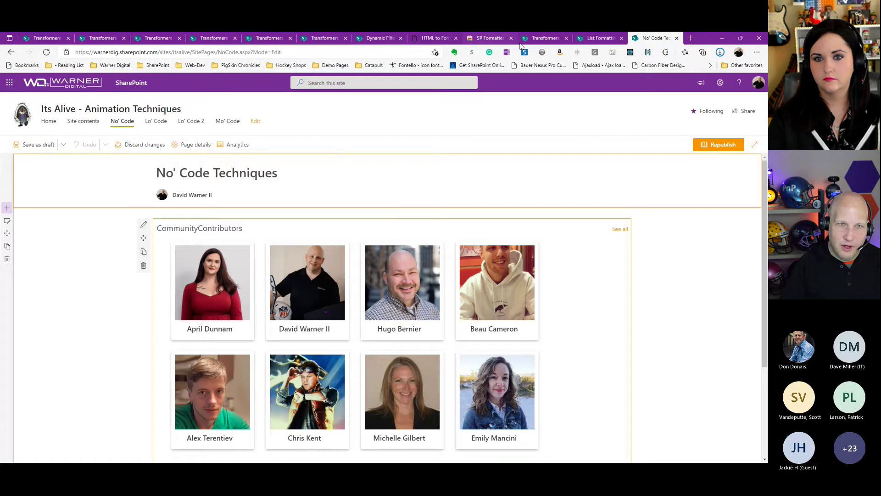
Review the TF4 VF Social Profiles view-formatting JSON and the HTML To Formatter page's HTML and CSS.
{"action": "left_click", "coordinate": [259, 38]}
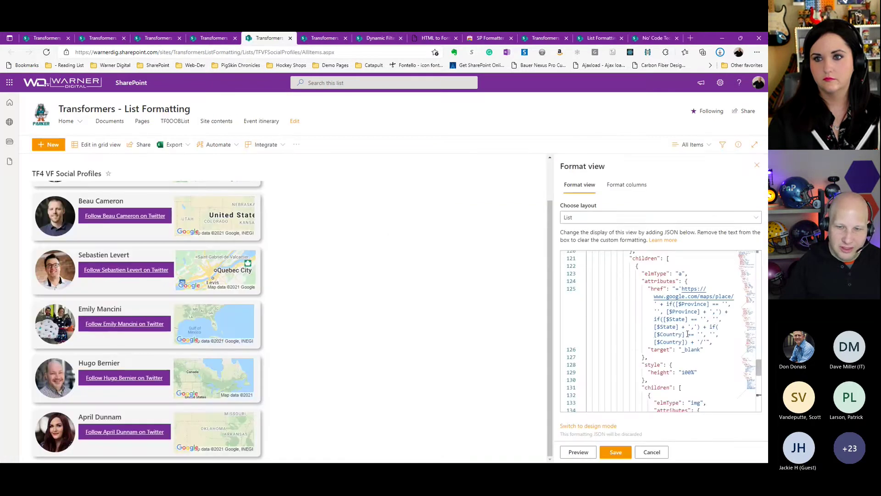
{"action": "scroll", "coordinate": [687, 334], "scroll_direction": "up", "scroll_amount": 10}
{"action": "scroll", "coordinate": [694, 334], "scroll_direction": "up", "scroll_amount": 10}
{"action": "scroll", "coordinate": [694, 334], "scroll_direction": "up", "scroll_amount": 5}
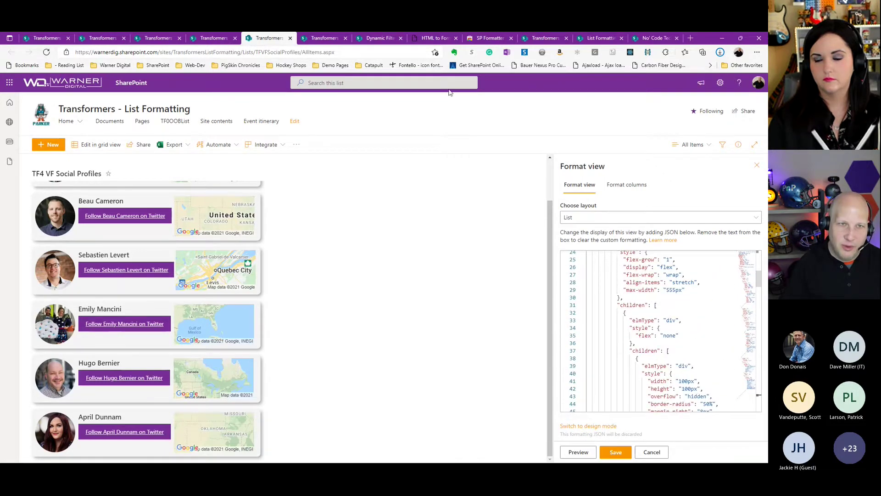
{"action": "left_click", "coordinate": [432, 38]}
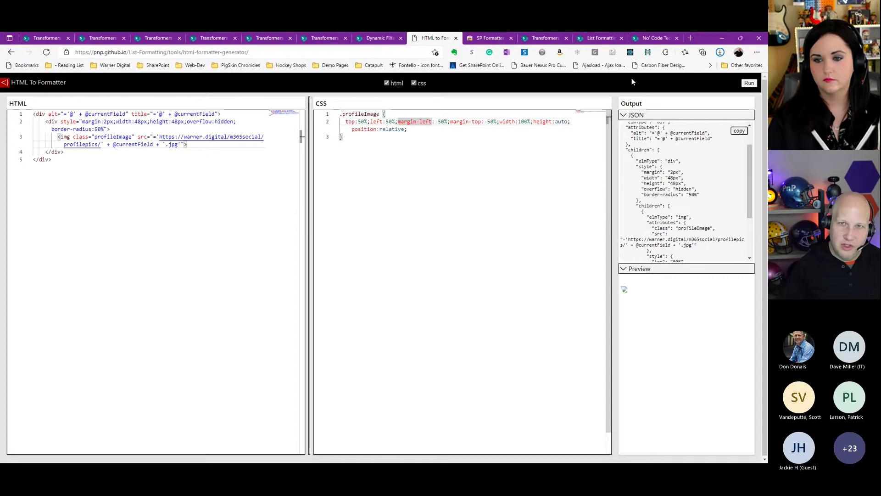
Add the Enhanced List Formatting web part above CommunityContributors on the No' Code Techniques page.
{"action": "left_click", "coordinate": [645, 40]}
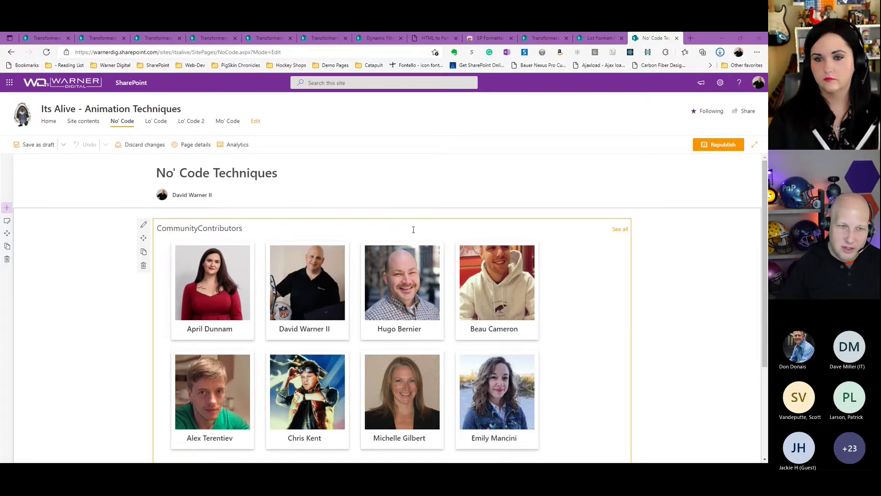
{"action": "left_click", "coordinate": [398, 214]}
{"action": "left_click", "coordinate": [392, 213]}
{"action": "key", "text": "ctrl+1"}
{"action": "left_click_drag", "start_coordinate": [300, 239], "coordinate": [442, 350]}
{"action": "left_click_drag", "start_coordinate": [377, 262], "coordinate": [495, 163]}
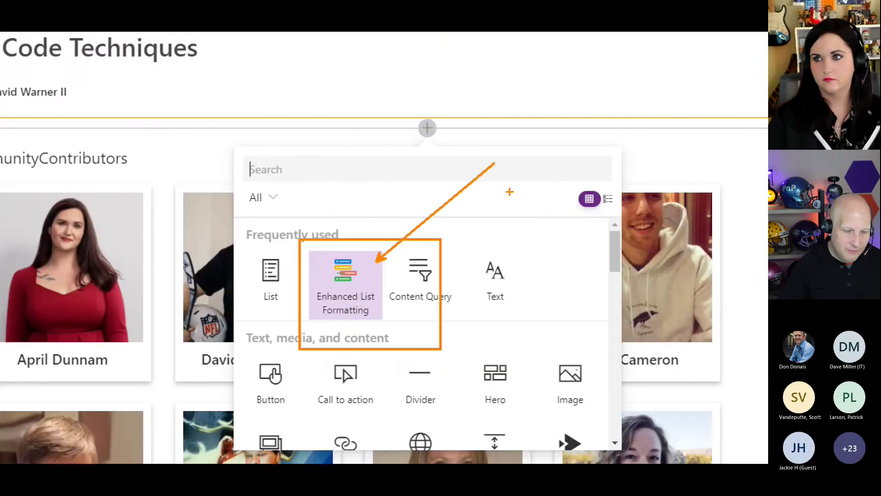
{"action": "key", "text": "Escape"}
{"action": "left_click", "coordinate": [350, 339]}
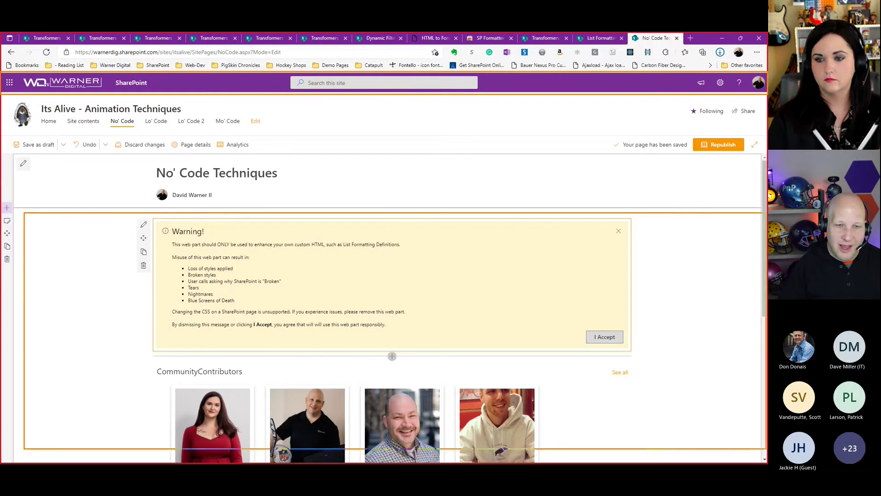
Accept the Enhanced List Formatting web part's usage warning and open its custom CSS settings.
{"action": "left_click", "coordinate": [673, 407]}
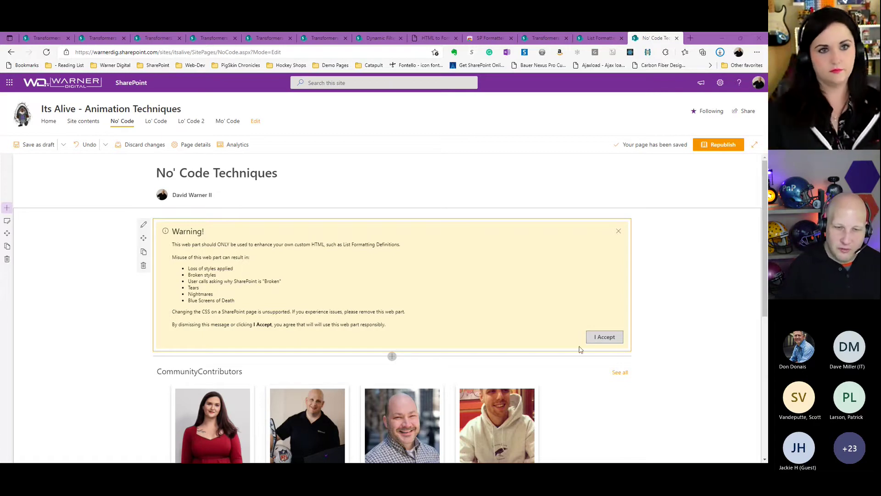
{"action": "left_click", "coordinate": [603, 336]}
{"action": "left_click", "coordinate": [593, 231]}
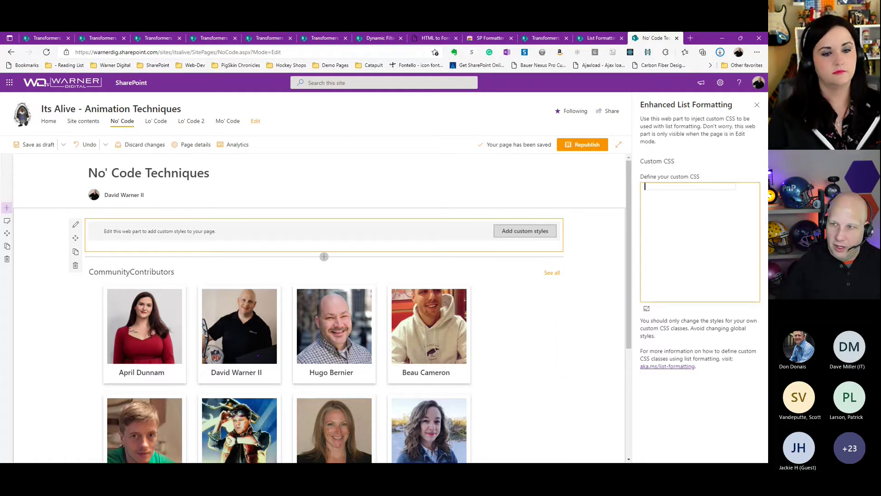
{"action": "key", "text": "alt+Tab"}
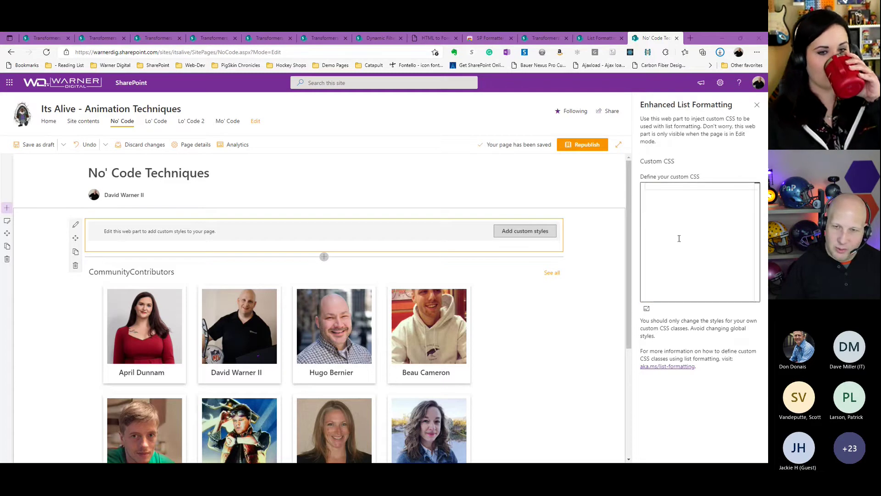
Paste the polaroid CSS with tilted cards and hover scaling into the Enhanced List Formatting web part and view the CommunityContributors cards.
{"action": "key", "text": "alt+Tab"}
{"action": "key", "text": "ctrl+v"}
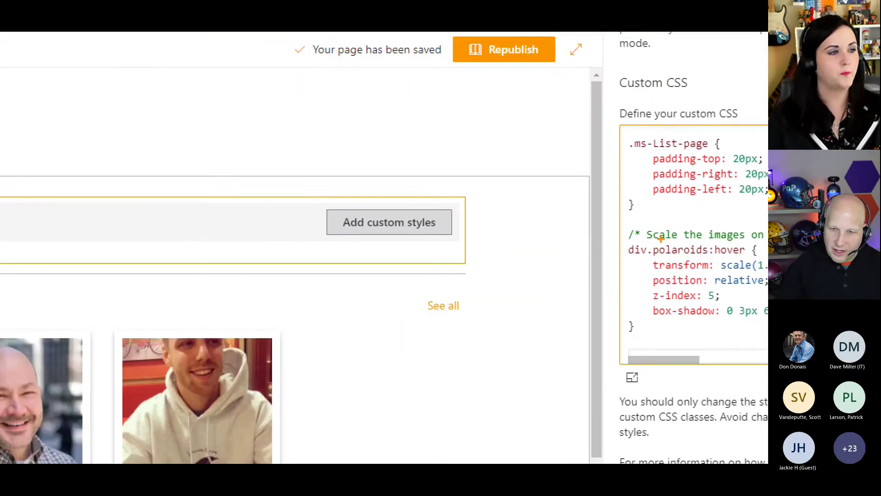
{"action": "left_click_drag", "start_coordinate": [684, 232], "coordinate": [768, 266]}
{"action": "left_click_drag", "start_coordinate": [732, 238], "coordinate": [763, 173]}
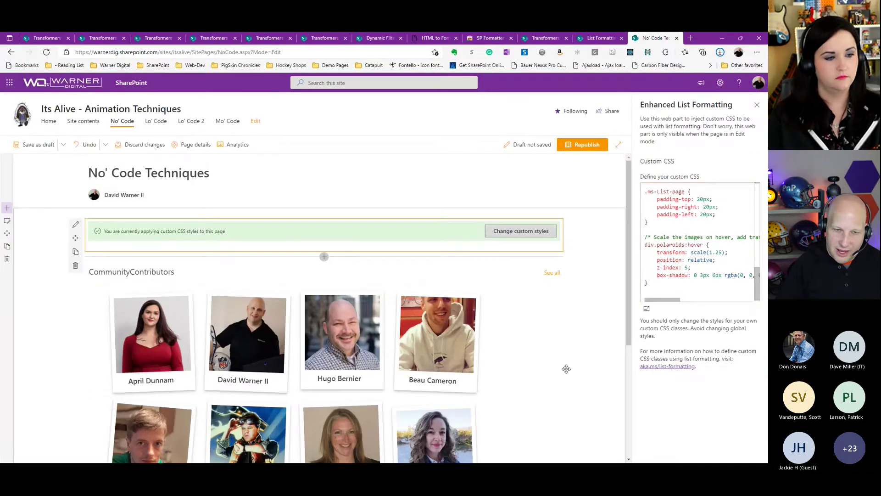
{"action": "left_click", "coordinate": [565, 364]}
{"action": "scroll", "coordinate": [535, 325], "scroll_direction": "down", "scroll_amount": 1}
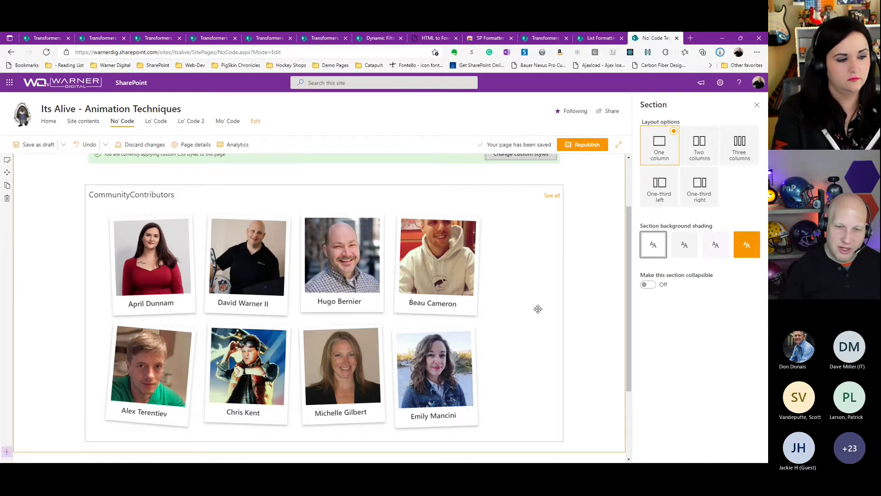
{"action": "left_click", "coordinate": [538, 309]}
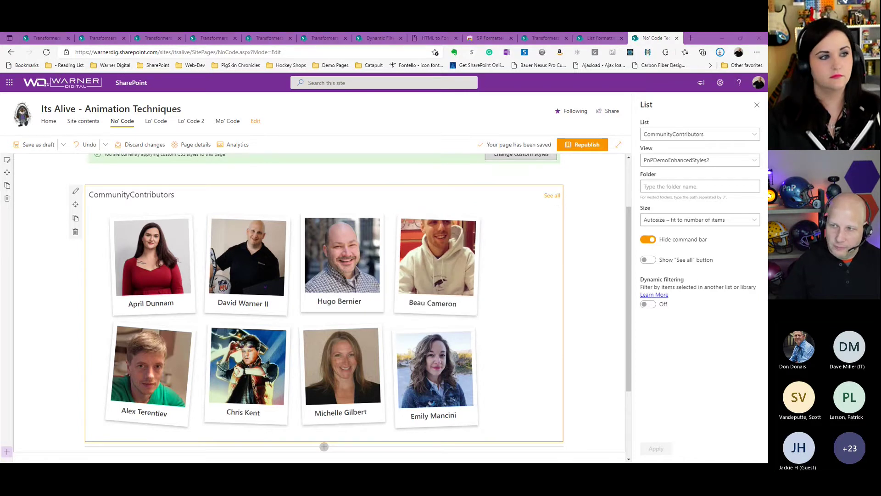
Replace the Enhanced List Formatting web part's custom CSS with the version for black-and-white photos and handwritten-style names.
{"action": "left_click", "coordinate": [509, 156]}
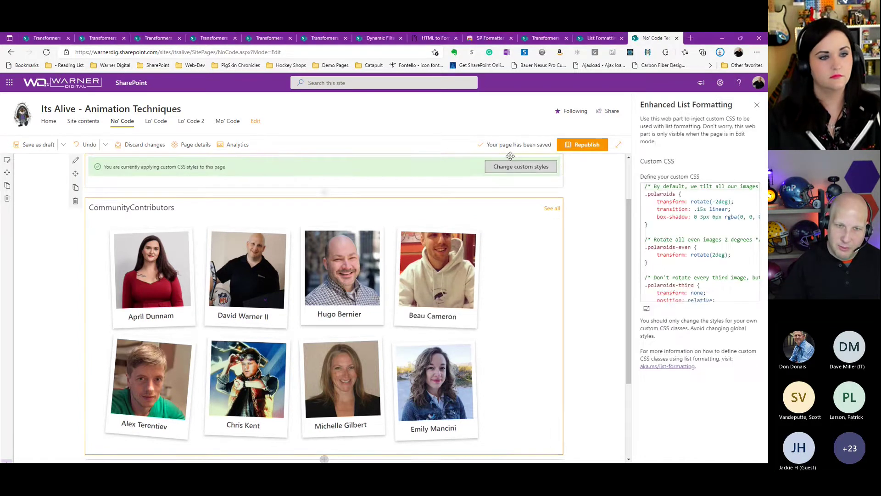
{"action": "left_click", "coordinate": [668, 252]}
{"action": "key", "text": "ctrl+a"}
{"action": "key", "text": "BackSpace"}
{"action": "key", "text": "ctrl+v"}
{"action": "left_click", "coordinate": [575, 284]}
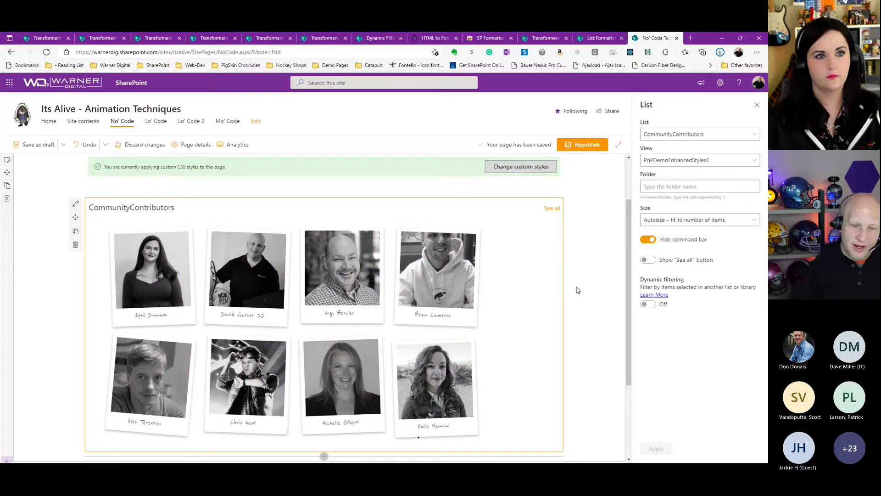
Mark the handwritten name on the fourth contributor card with a rectangle and an arrow, and clear the markings.
{"action": "key", "text": "ctrl+2"}
{"action": "left_click_drag", "start_coordinate": [394, 303], "coordinate": [536, 360]}
{"action": "left_click_drag", "start_coordinate": [447, 314], "coordinate": [499, 278]}
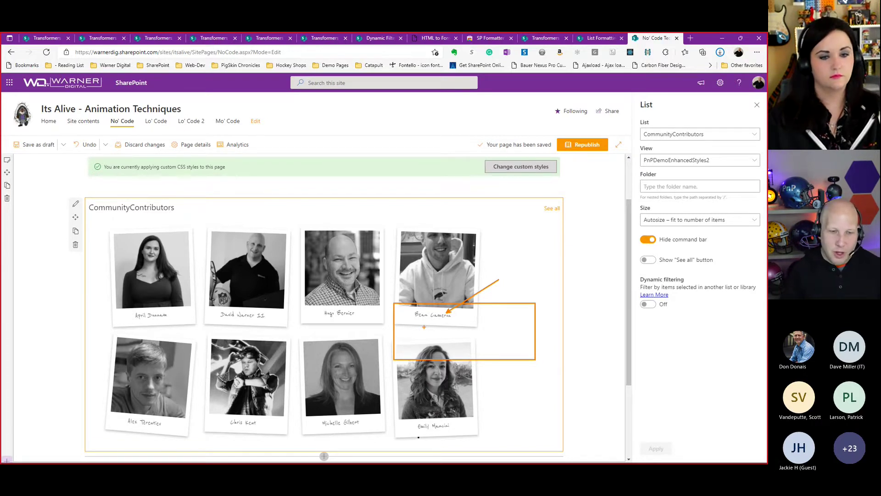
{"action": "key", "text": "Escape"}
{"action": "left_click", "coordinate": [590, 293]}
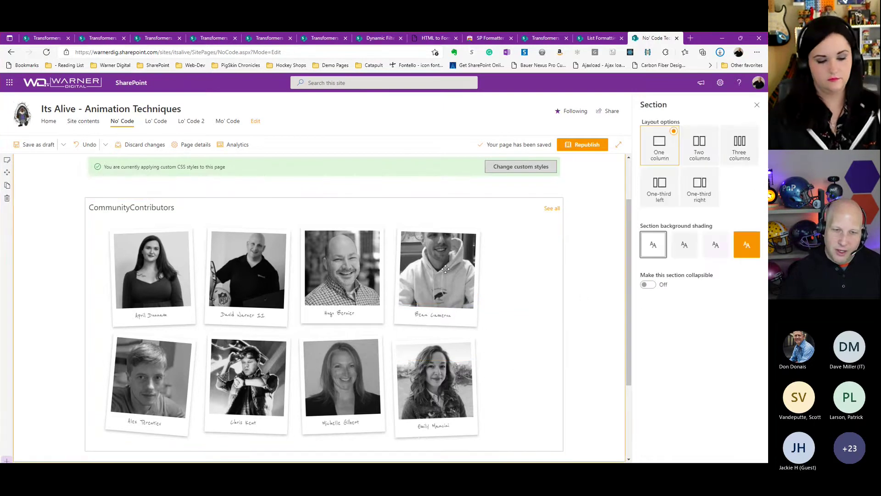
{"action": "left_click", "coordinate": [542, 275]}
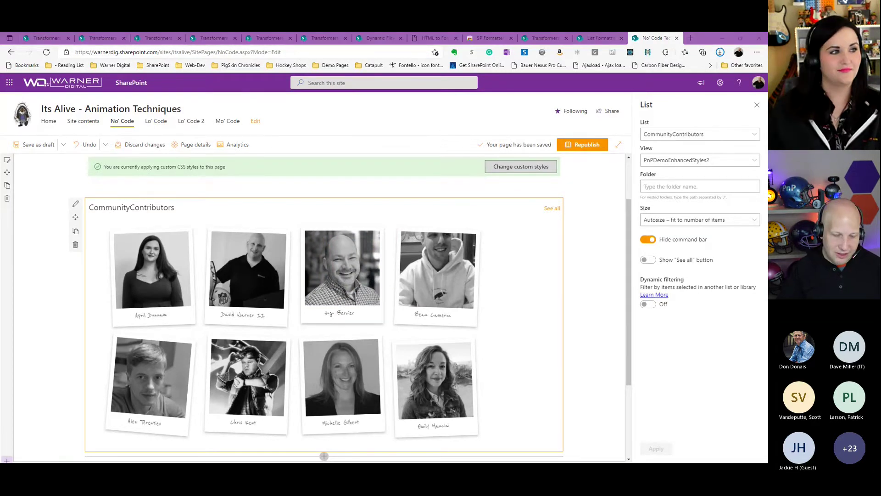
Replace the custom CSS with the version containing the fave-heart keyframes and try the heart on the fourth contributor card.
{"action": "left_click", "coordinate": [543, 178]}
{"action": "left_click", "coordinate": [657, 228]}
{"action": "key", "text": "ctrl+a"}
{"action": "key", "text": "ctrl+v"}
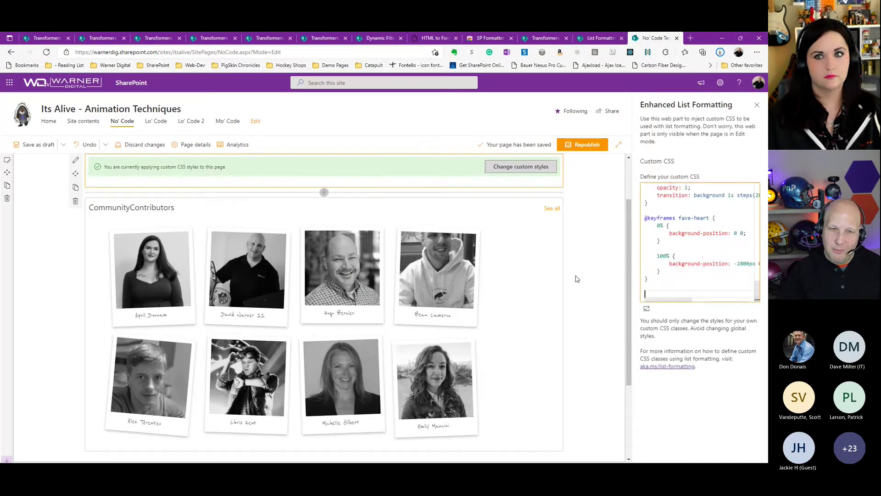
{"action": "left_click", "coordinate": [577, 278]}
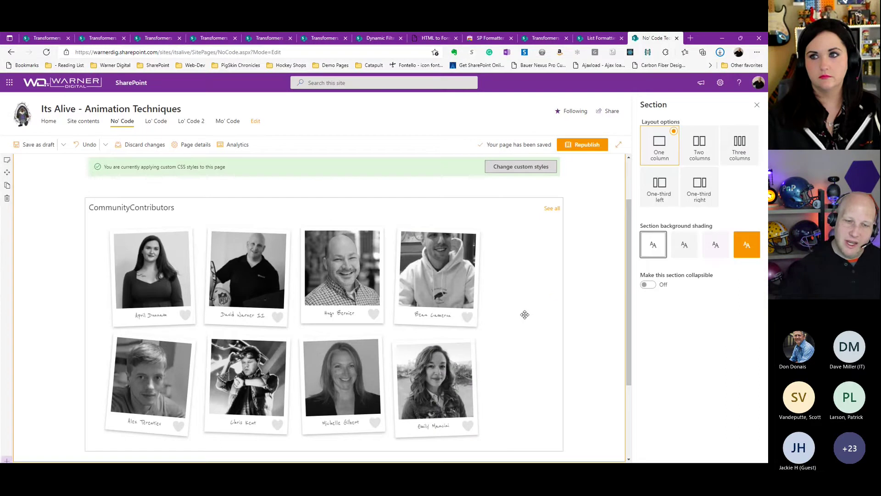
{"action": "left_click", "coordinate": [526, 317]}
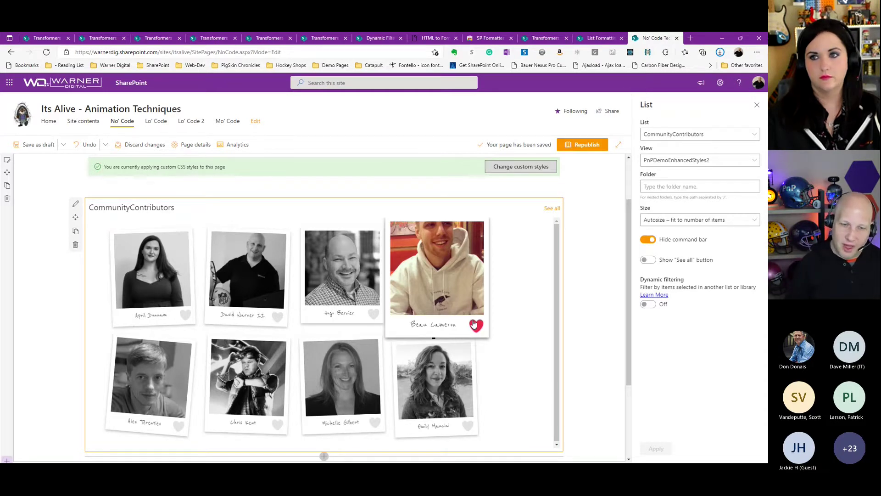
{"action": "left_click", "coordinate": [475, 325]}
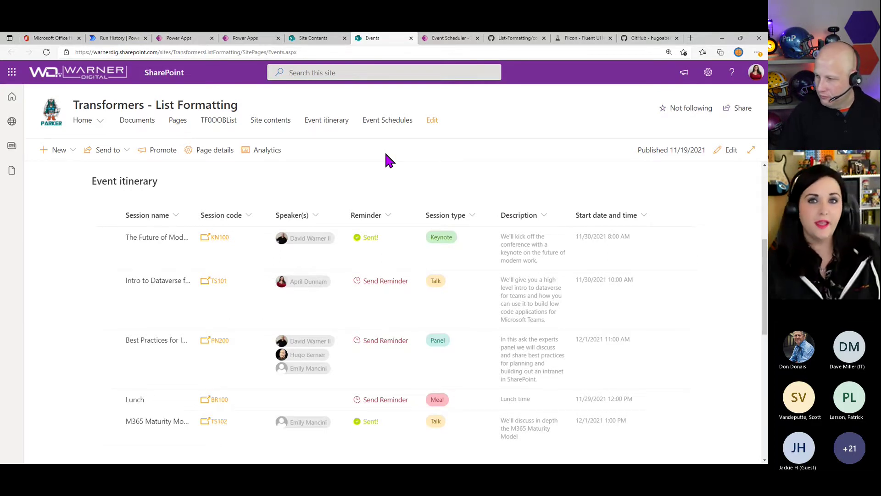
Review the Events page's Event itinerary list and embedded agenda app, and put the page into edit mode.
{"action": "scroll", "coordinate": [360, 248], "scroll_direction": "down", "scroll_amount": 5}
{"action": "scroll", "coordinate": [340, 175], "scroll_direction": "down", "scroll_amount": 3}
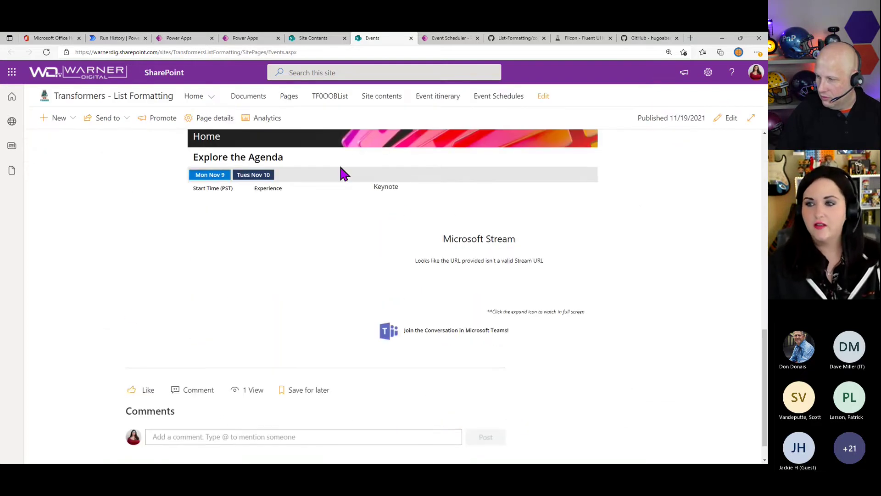
{"action": "scroll", "coordinate": [488, 316], "scroll_direction": "up", "scroll_amount": 2}
{"action": "scroll", "coordinate": [488, 316], "scroll_direction": "up", "scroll_amount": 5}
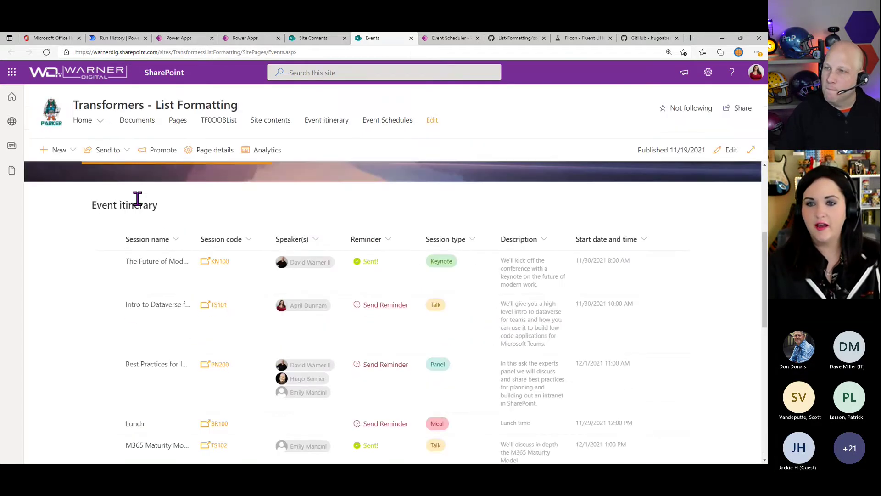
{"action": "scroll", "coordinate": [151, 252], "scroll_direction": "down", "scroll_amount": 5}
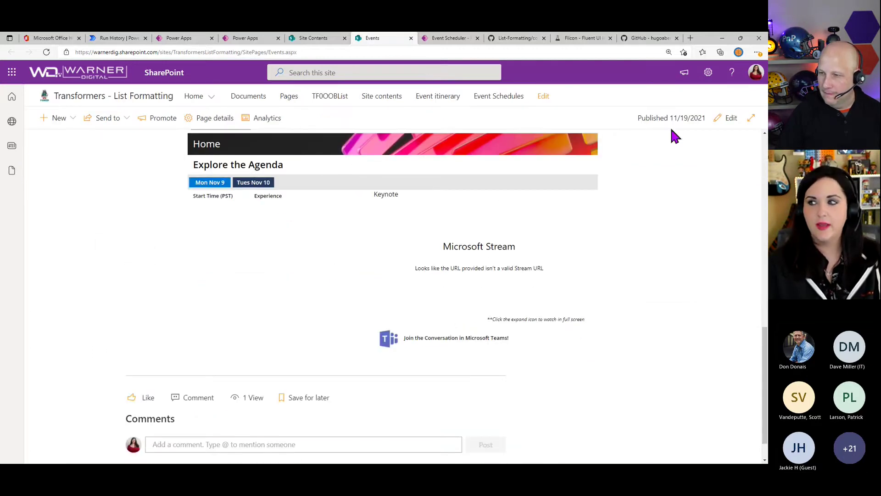
{"action": "left_click", "coordinate": [729, 131]}
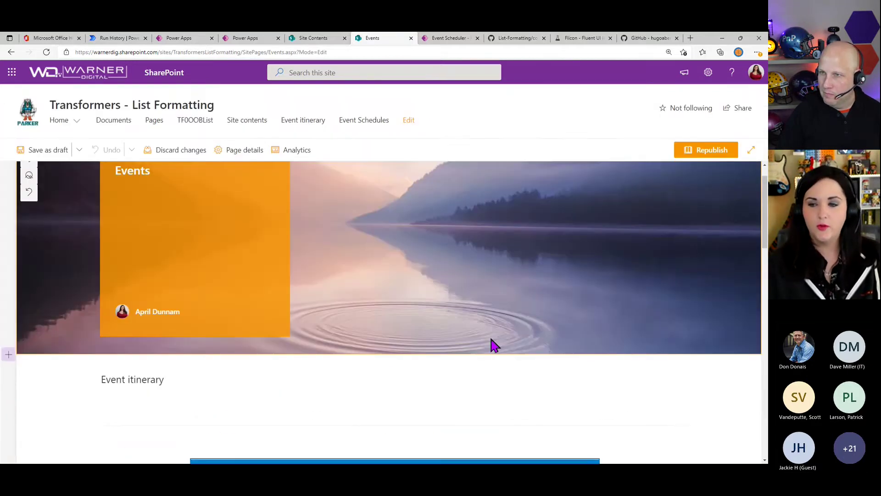
{"action": "scroll", "coordinate": [589, 328], "scroll_direction": "down", "scroll_amount": 5}
{"action": "scroll", "coordinate": [592, 328], "scroll_direction": "up", "scroll_amount": 5}
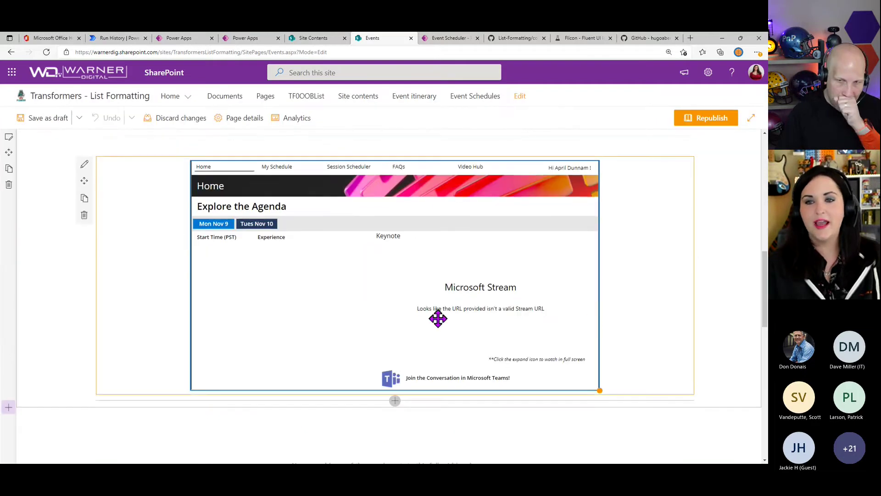
Search the web parts for "power" below the embedded agenda app and close the picker without adding one.
{"action": "left_click", "coordinate": [396, 402]}
{"action": "type", "text": "power"}
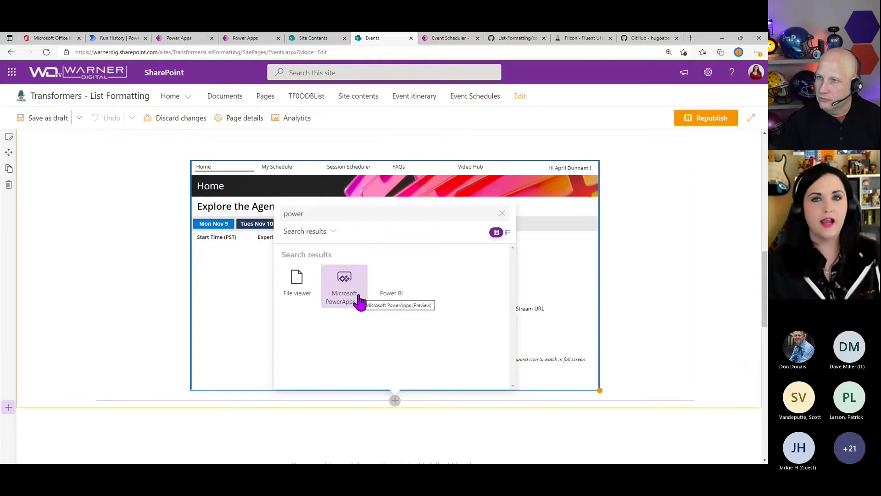
{"action": "left_click", "coordinate": [545, 262]}
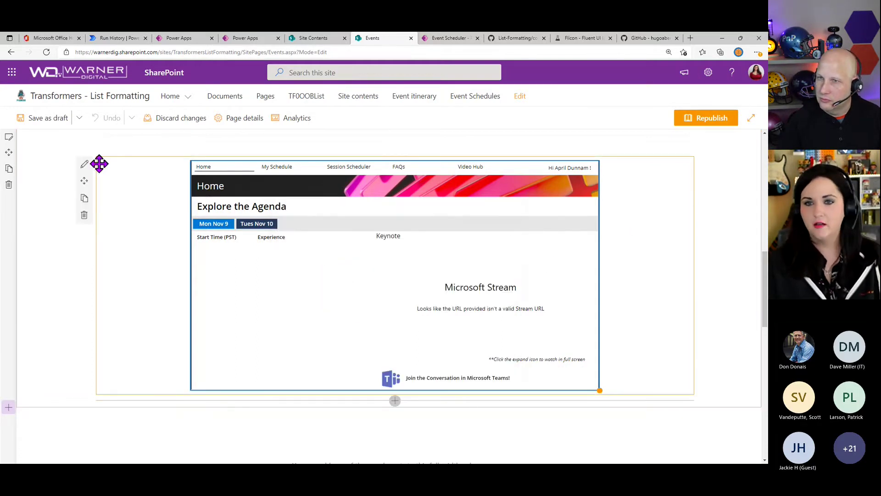
Examine the app web link in the embedded Microsoft PowerApps web part's settings and close them.
{"action": "left_click", "coordinate": [85, 164]}
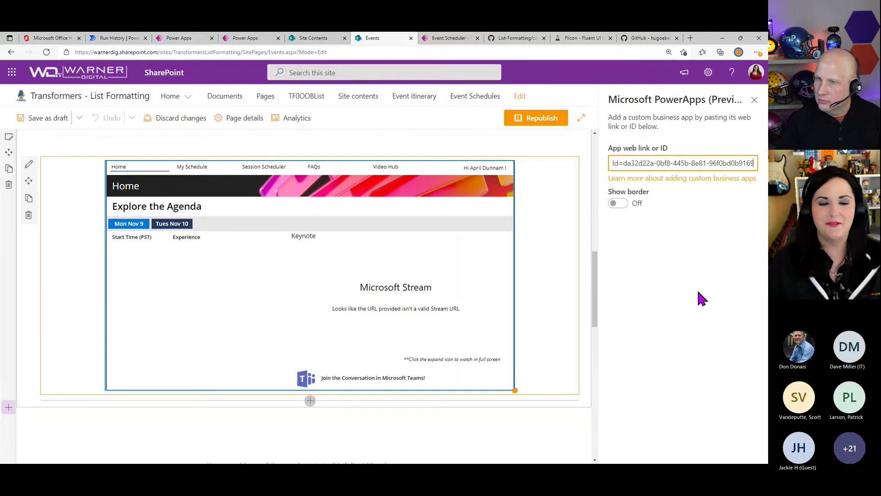
{"action": "left_click_drag", "start_coordinate": [732, 164], "coordinate": [582, 167]}
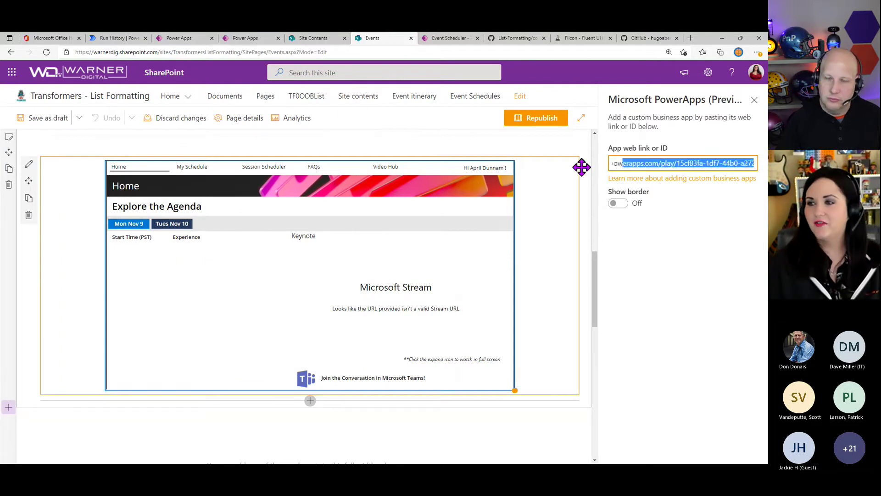
{"action": "left_click", "coordinate": [728, 299]}
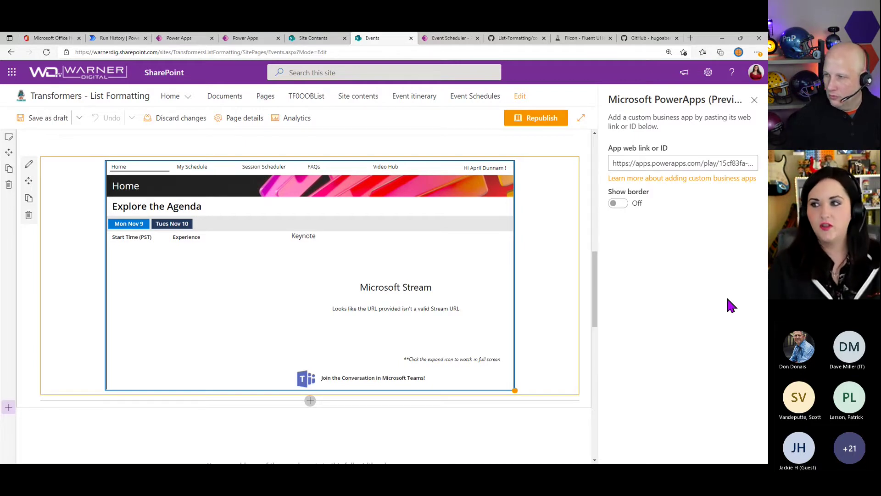
{"action": "left_click", "coordinate": [755, 104]}
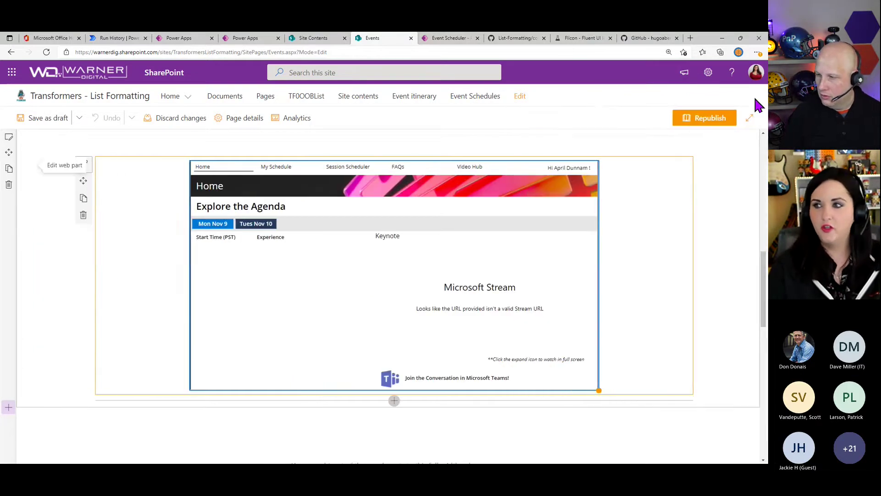
Republish the Events page and dismiss the feedback request.
{"action": "left_click", "coordinate": [717, 120]}
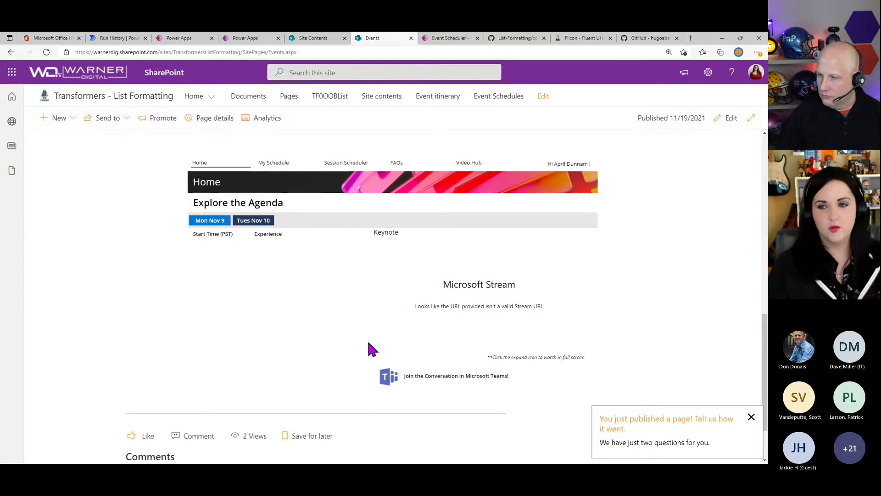
{"action": "left_click", "coordinate": [752, 417]}
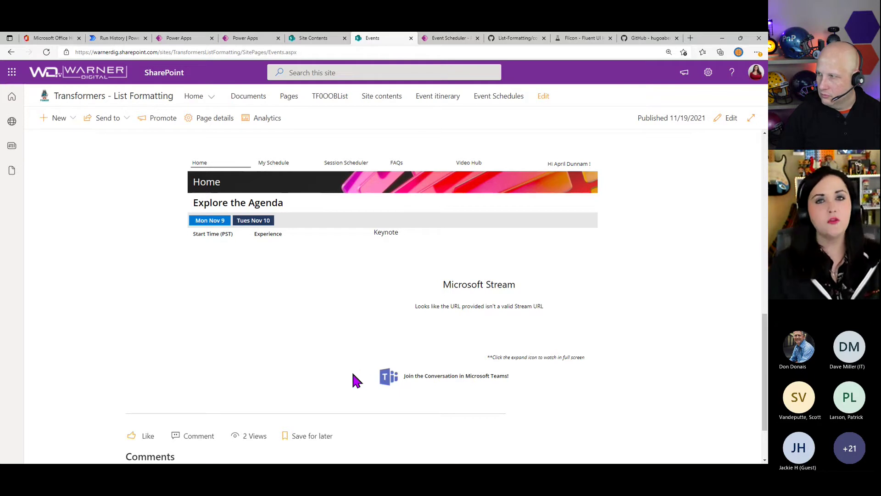
Select the KN100 session in the Event itinerary list and examine the list together with the embedded agenda app below it.
{"action": "scroll", "coordinate": [351, 385], "scroll_direction": "up", "scroll_amount": 10}
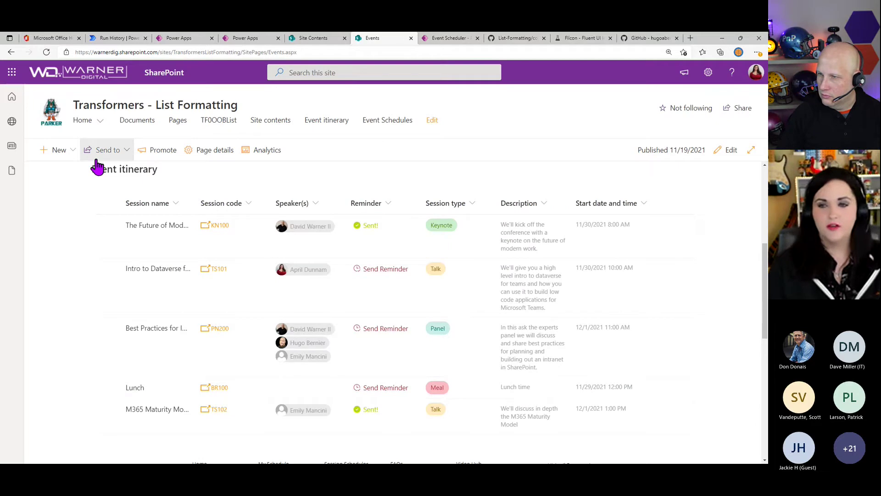
{"action": "left_click", "coordinate": [107, 225]}
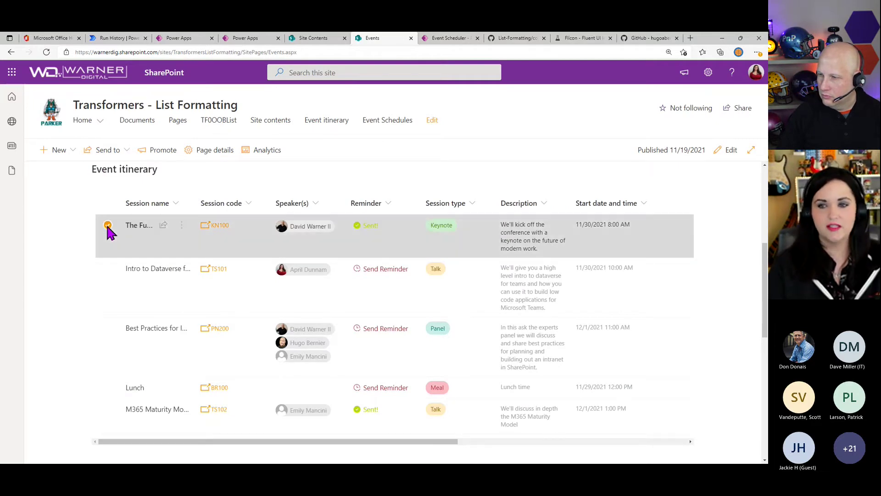
{"action": "scroll", "coordinate": [101, 231], "scroll_direction": "down", "scroll_amount": 5}
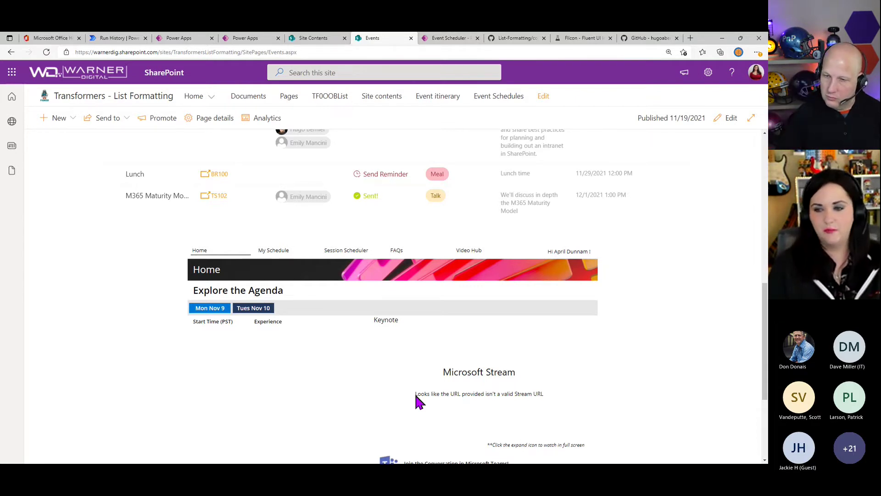
{"action": "scroll", "coordinate": [417, 402], "scroll_direction": "down", "scroll_amount": 4}
{"action": "scroll", "coordinate": [424, 396], "scroll_direction": "up", "scroll_amount": 5}
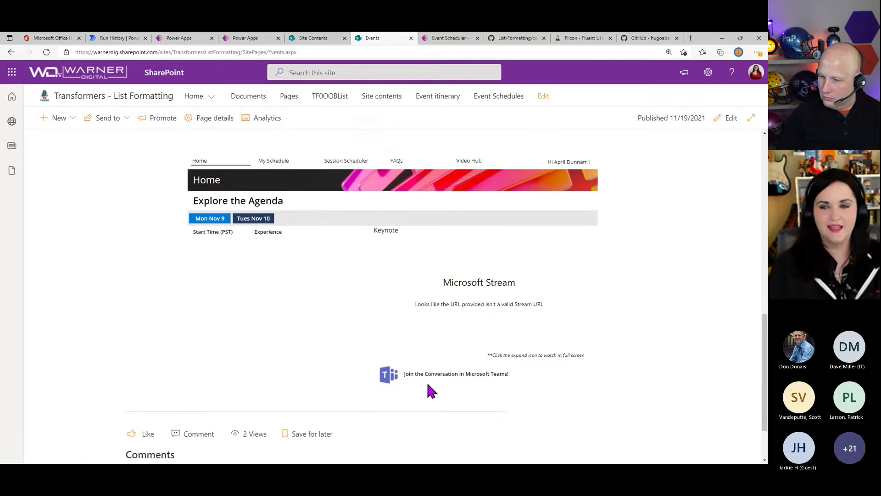
{"action": "scroll", "coordinate": [455, 356], "scroll_direction": "up", "scroll_amount": 5}
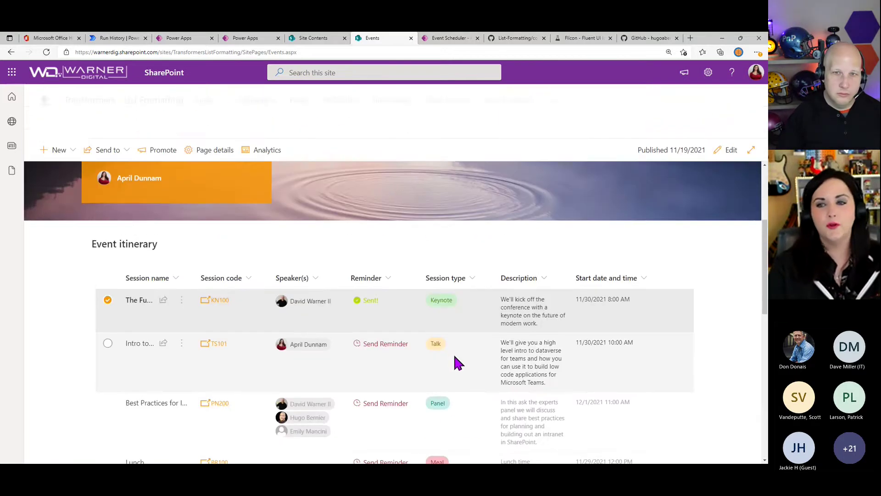
{"action": "scroll", "coordinate": [455, 357], "scroll_direction": "down", "scroll_amount": 2}
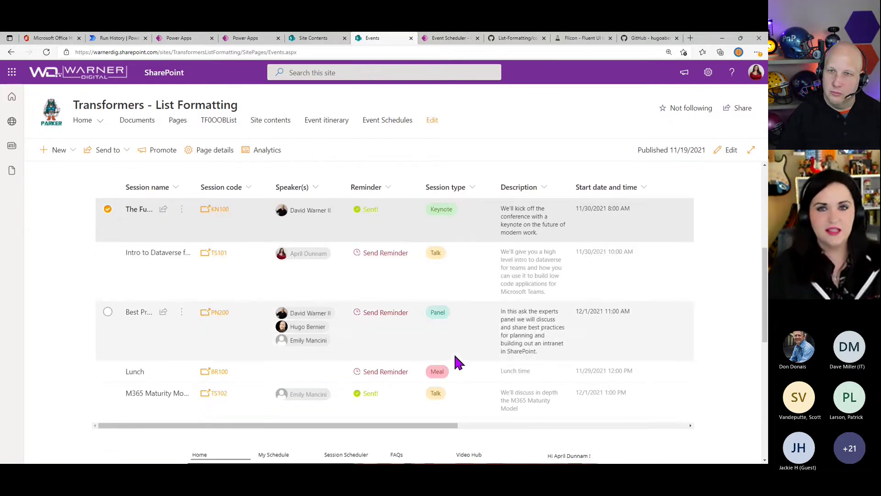
{"action": "scroll", "coordinate": [170, 264], "scroll_direction": "down", "scroll_amount": 5}
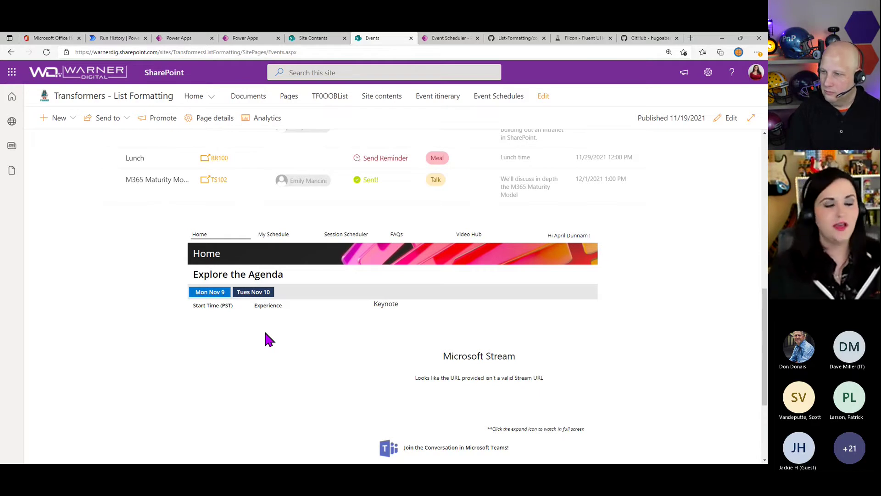
Switch to the Training site's home page and view the Training Portal app embedded below the Training list.
{"action": "left_click", "coordinate": [651, 36]}
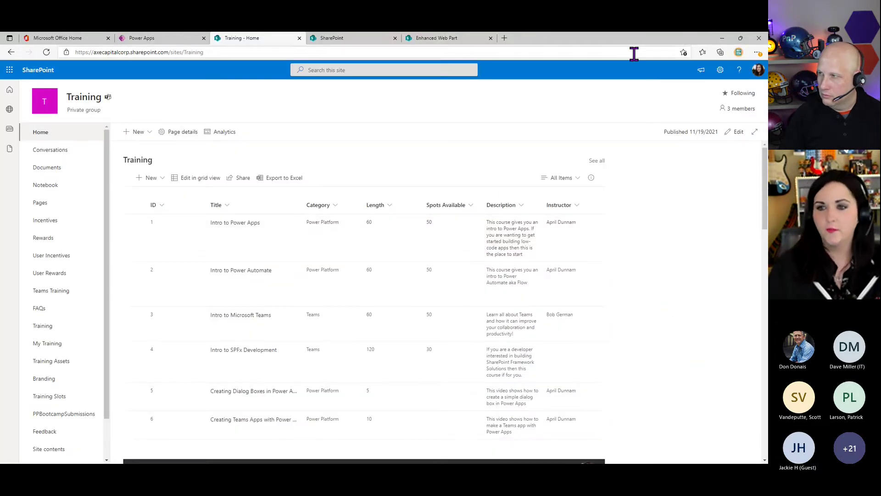
{"action": "scroll", "coordinate": [704, 305], "scroll_direction": "down", "scroll_amount": 10}
{"action": "scroll", "coordinate": [706, 310], "scroll_direction": "up", "scroll_amount": 3}
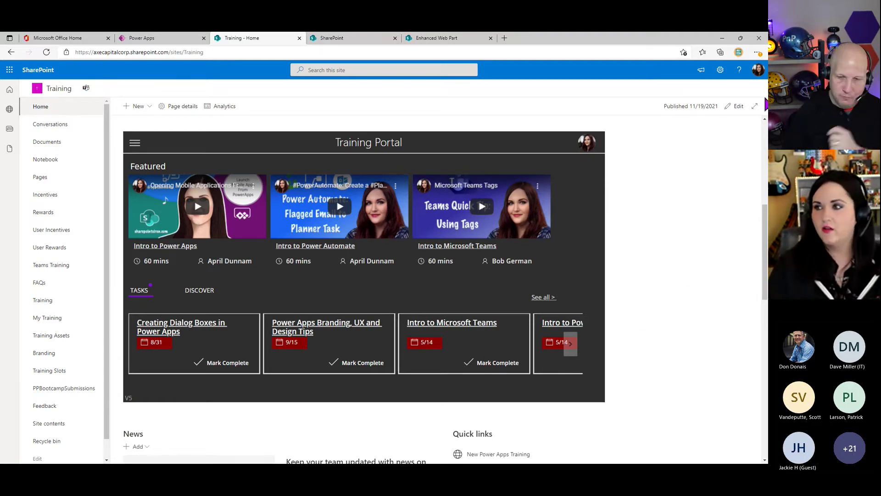
Open the Training home page for editing and show the appearance settings of the Enhanced PowerApps web part containing the Training Portal app.
{"action": "left_click", "coordinate": [736, 106]}
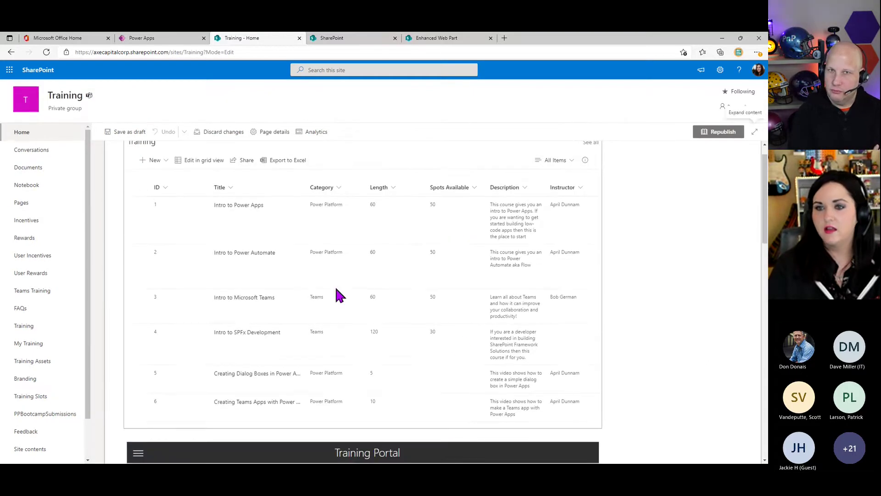
{"action": "scroll", "coordinate": [266, 333], "scroll_direction": "down", "scroll_amount": 4}
{"action": "left_click", "coordinate": [199, 262]}
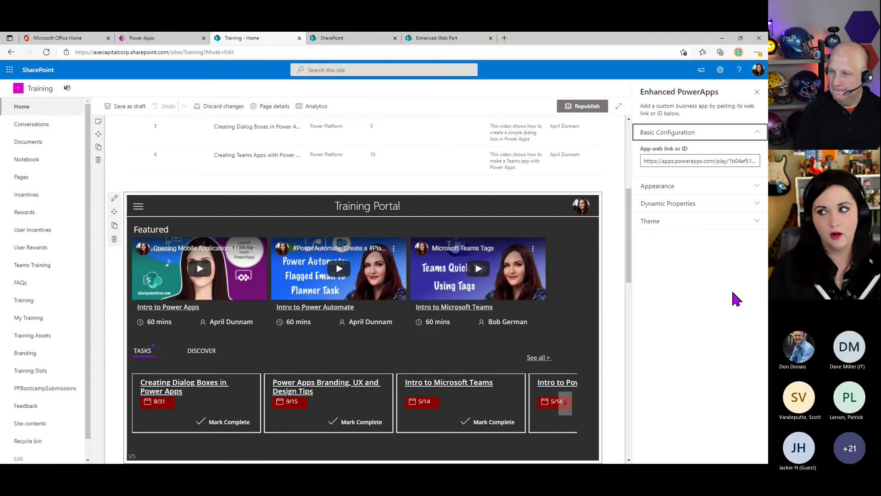
{"action": "left_click", "coordinate": [693, 187]}
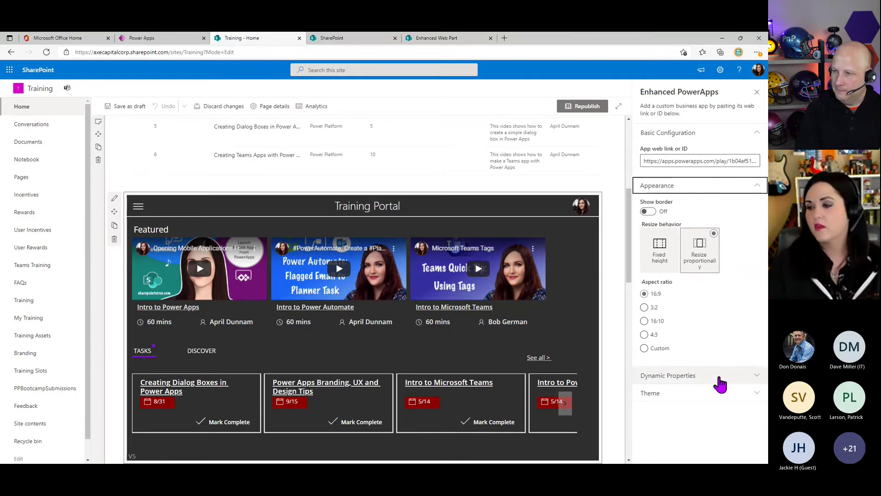
Examine the theme settings of the Enhanced PowerApps web part, including the list of theme variant properties, and collapse them.
{"action": "left_click", "coordinate": [710, 405]}
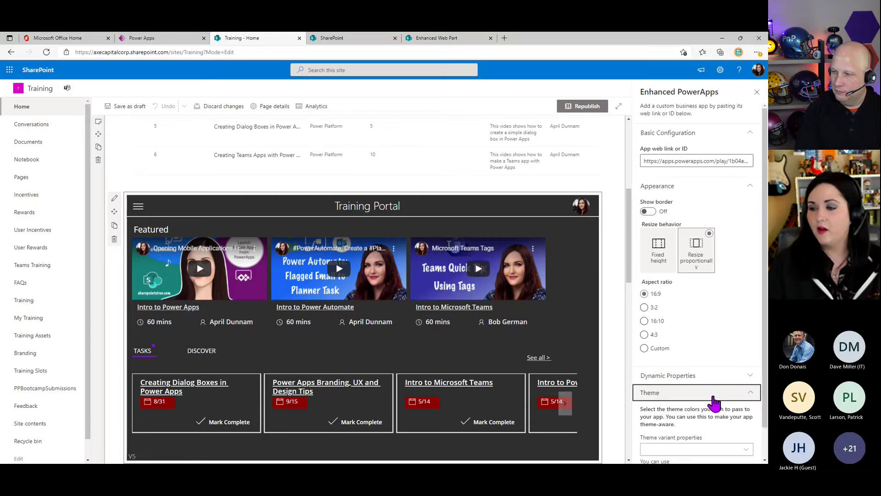
{"action": "scroll", "coordinate": [719, 406], "scroll_direction": "down", "scroll_amount": 1}
{"action": "left_click", "coordinate": [731, 417]}
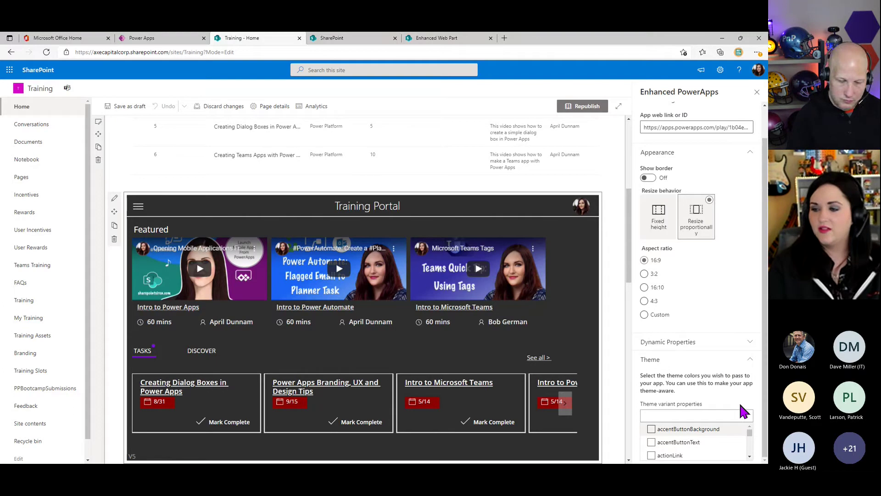
{"action": "left_click", "coordinate": [747, 417]}
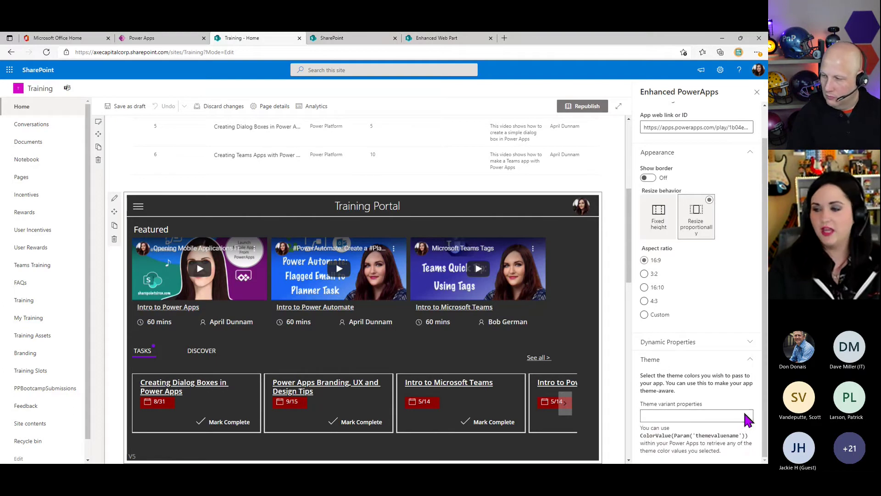
{"action": "left_click", "coordinate": [735, 360]}
Examine the Enhanced PowerApps web part's dynamic properties, keeping Training as the connected source, review the filter column and parameter name, and close the settings.
{"action": "left_click", "coordinate": [696, 374]}
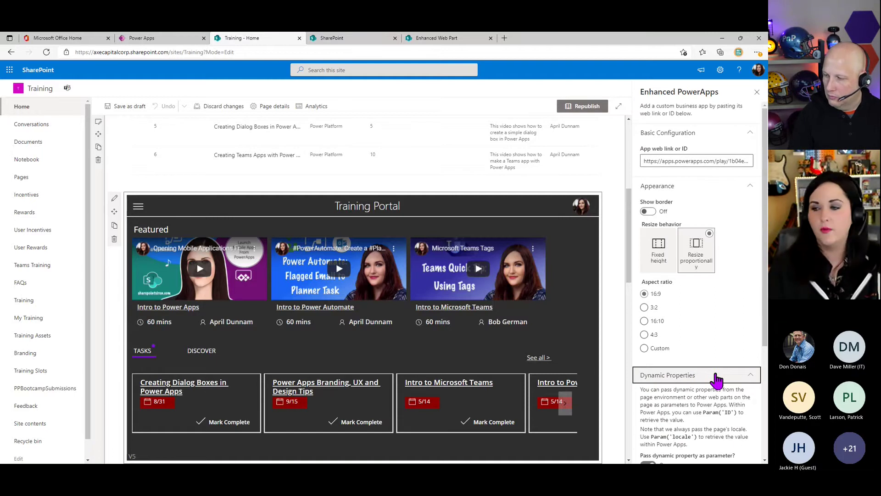
{"action": "scroll", "coordinate": [718, 354], "scroll_direction": "down", "scroll_amount": 4}
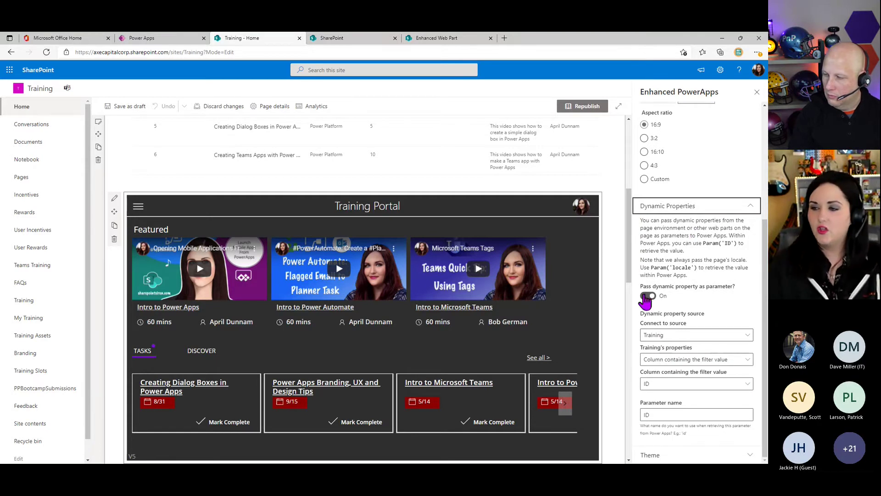
{"action": "left_click", "coordinate": [735, 346]}
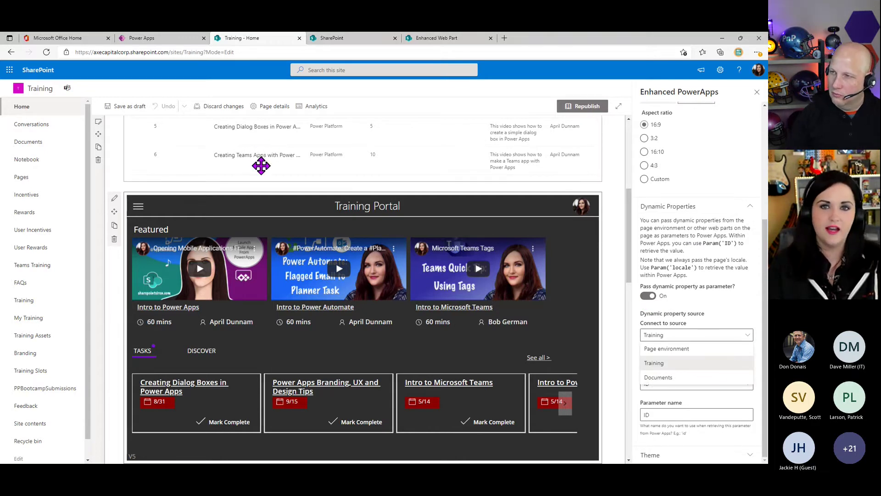
{"action": "left_click", "coordinate": [697, 363]}
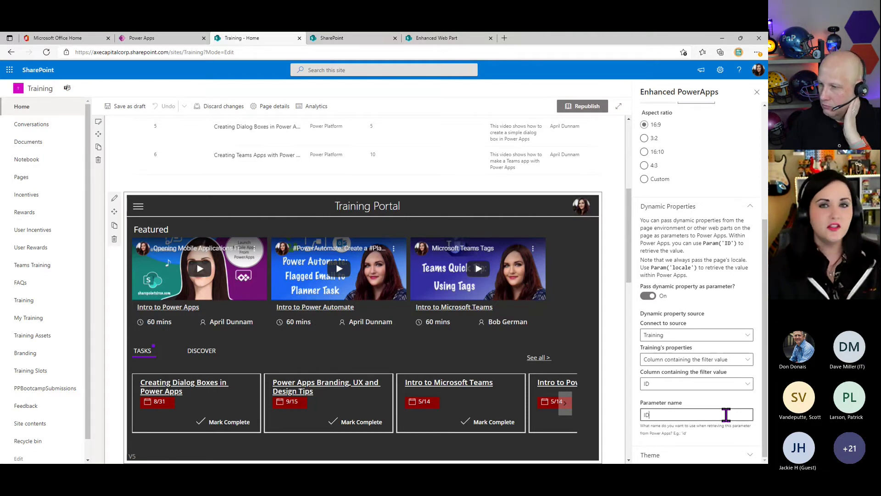
{"action": "scroll", "coordinate": [348, 419], "scroll_direction": "down", "scroll_amount": 5}
{"action": "scroll", "coordinate": [398, 276], "scroll_direction": "up", "scroll_amount": 5}
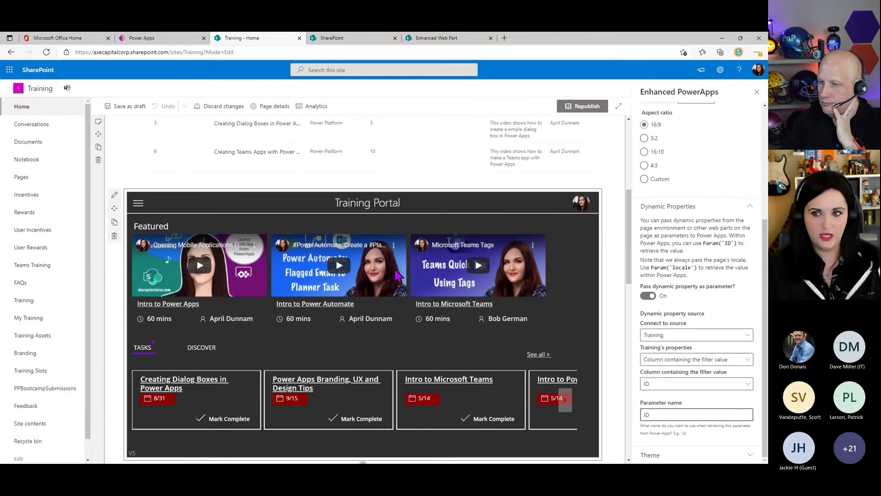
{"action": "scroll", "coordinate": [191, 182], "scroll_direction": "up", "scroll_amount": 3}
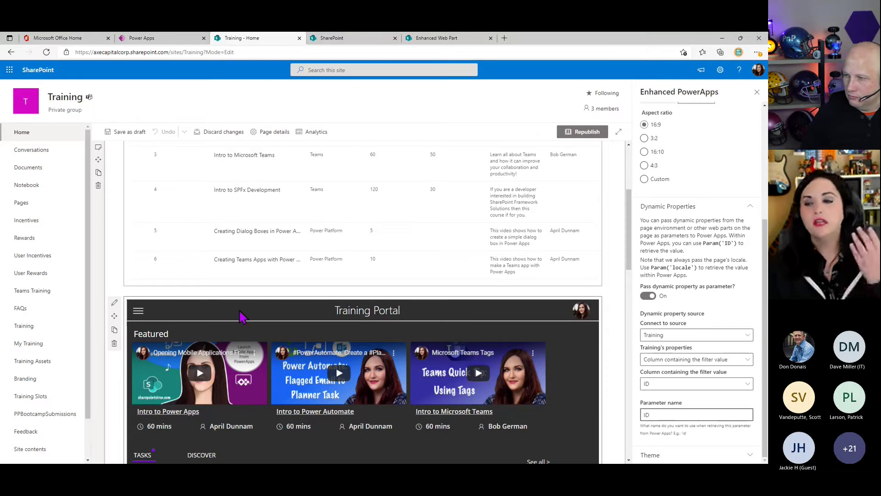
{"action": "scroll", "coordinate": [252, 327], "scroll_direction": "down", "scroll_amount": 3}
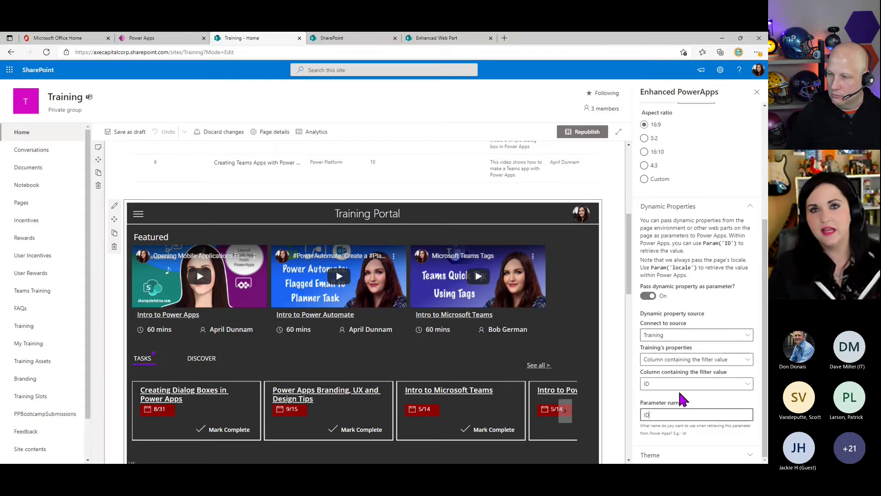
{"action": "left_click", "coordinate": [758, 93]}
Hide the command bar and the "See all" button in the Training list web part and republish the page.
{"action": "scroll", "coordinate": [430, 277], "scroll_direction": "up", "scroll_amount": 5}
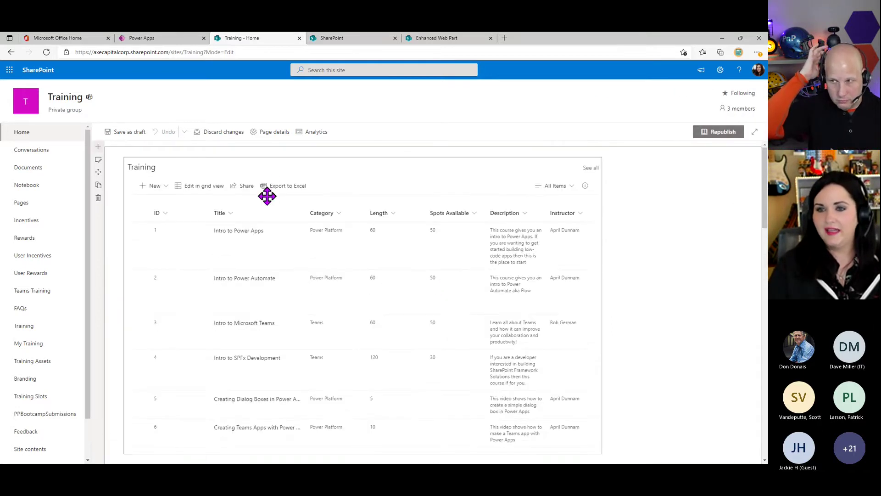
{"action": "left_click", "coordinate": [114, 164]}
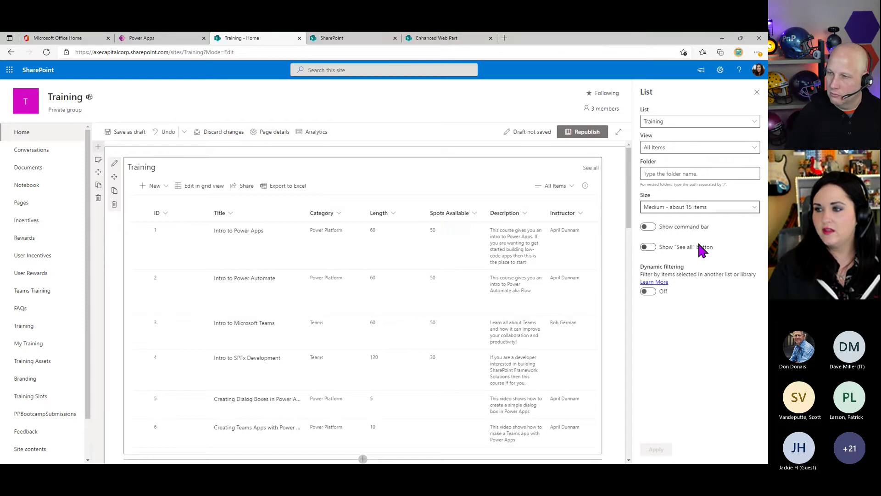
{"action": "left_click", "coordinate": [647, 247]}
{"action": "left_click", "coordinate": [648, 227]}
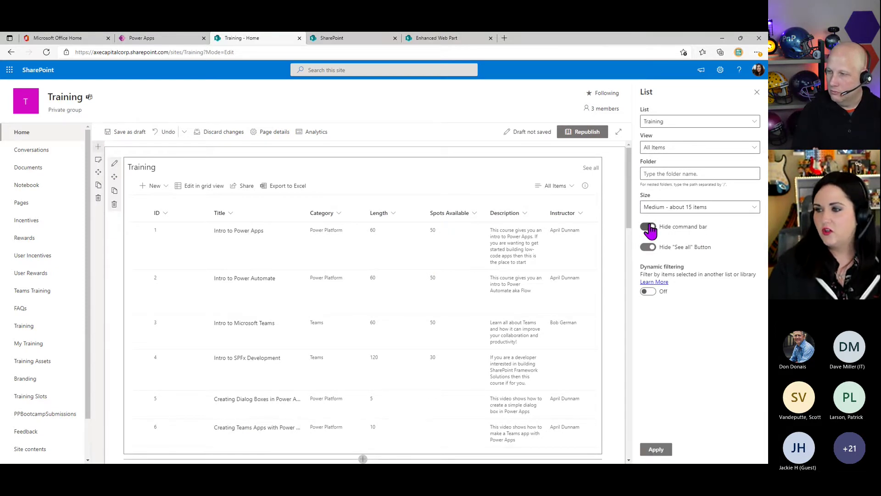
{"action": "left_click", "coordinate": [661, 450]}
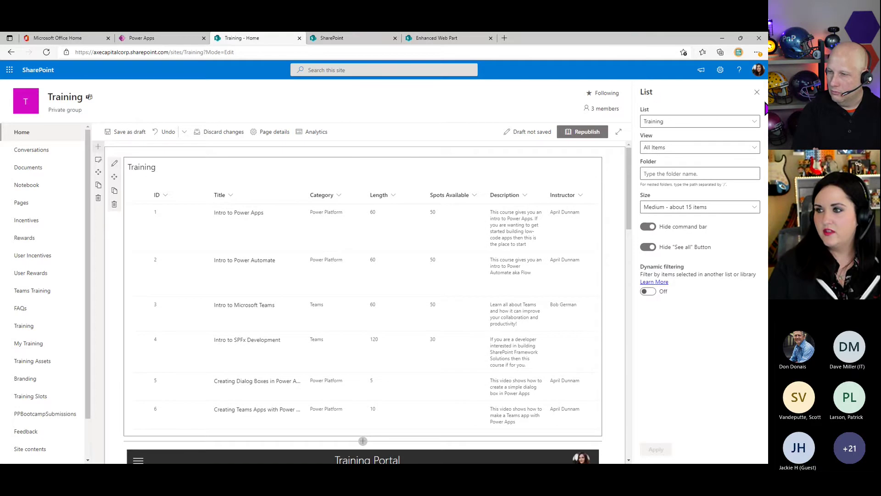
{"action": "left_click", "coordinate": [595, 135]}
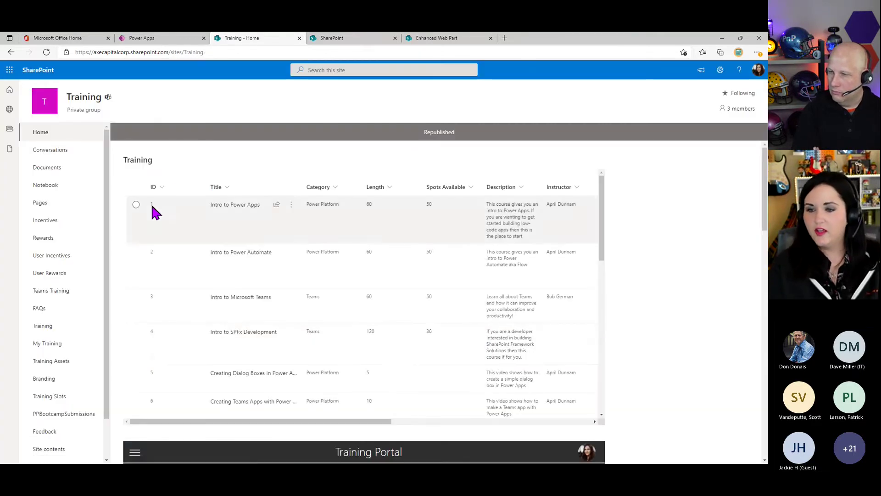
Select the Creating Dialog Boxes in Power Apps item in the Training list and view its details in the embedded app below.
{"action": "scroll", "coordinate": [712, 374], "scroll_direction": "down", "scroll_amount": 4}
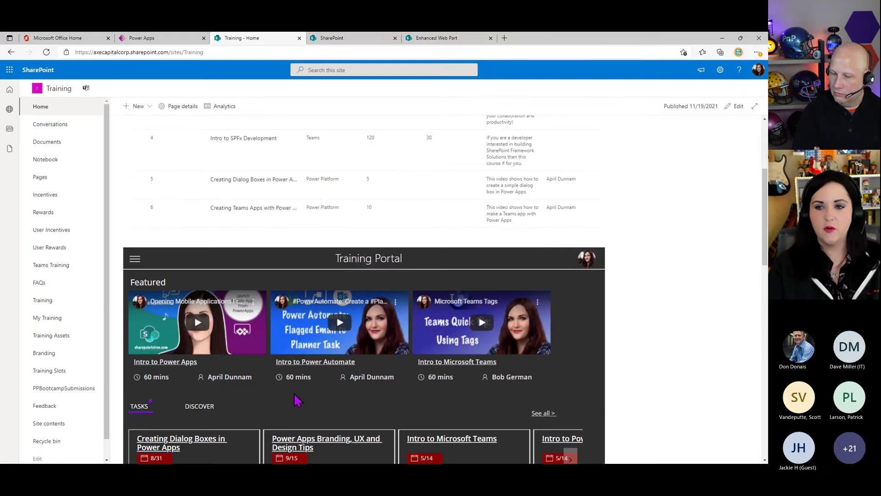
{"action": "scroll", "coordinate": [297, 401], "scroll_direction": "down", "scroll_amount": 2}
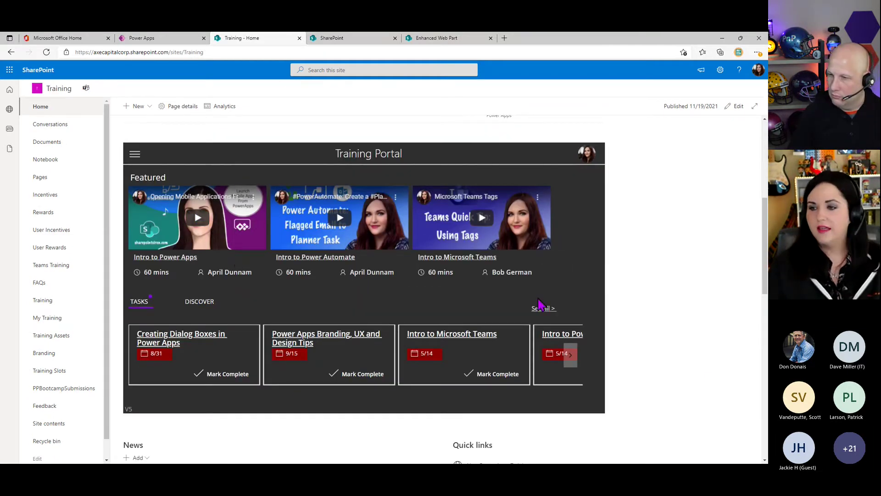
{"action": "scroll", "coordinate": [635, 307], "scroll_direction": "up", "scroll_amount": 4}
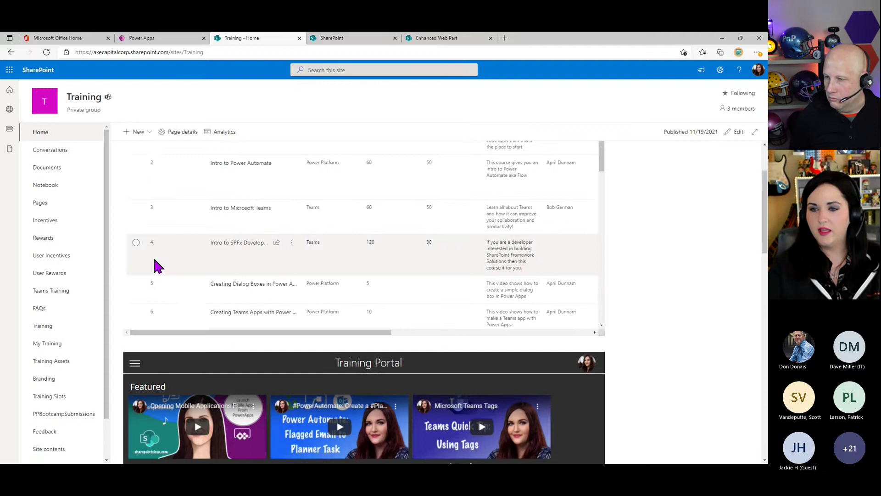
{"action": "left_click", "coordinate": [135, 284]}
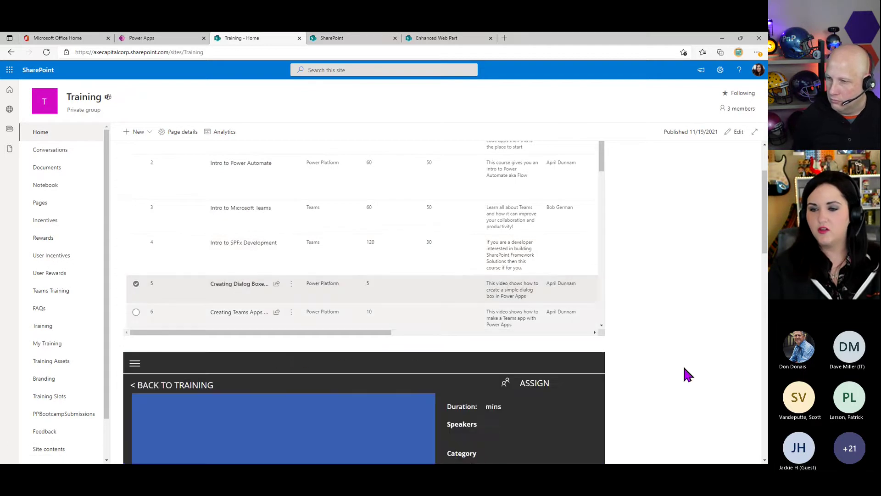
{"action": "scroll", "coordinate": [682, 375], "scroll_direction": "down", "scroll_amount": 1}
{"action": "scroll", "coordinate": [681, 374], "scroll_direction": "down", "scroll_amount": 3}
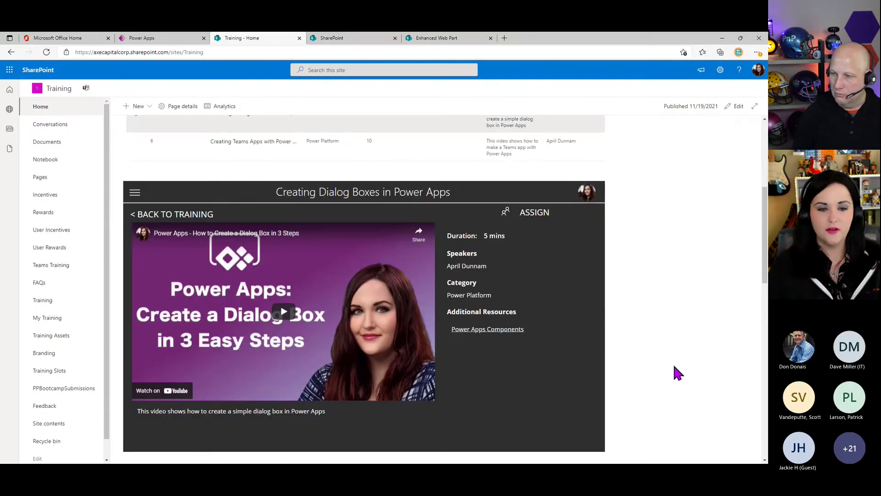